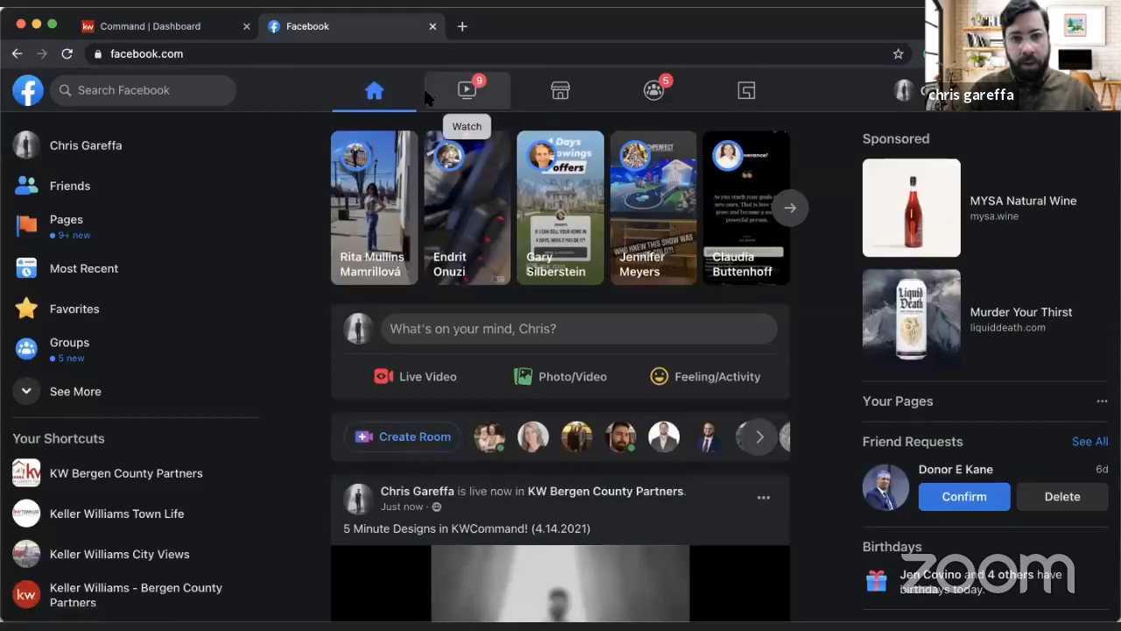
Step: Close the Facebook page, open Designs in Command, and dismiss the new email editor notice
{"action": "left_click", "coordinate": [432, 27]}
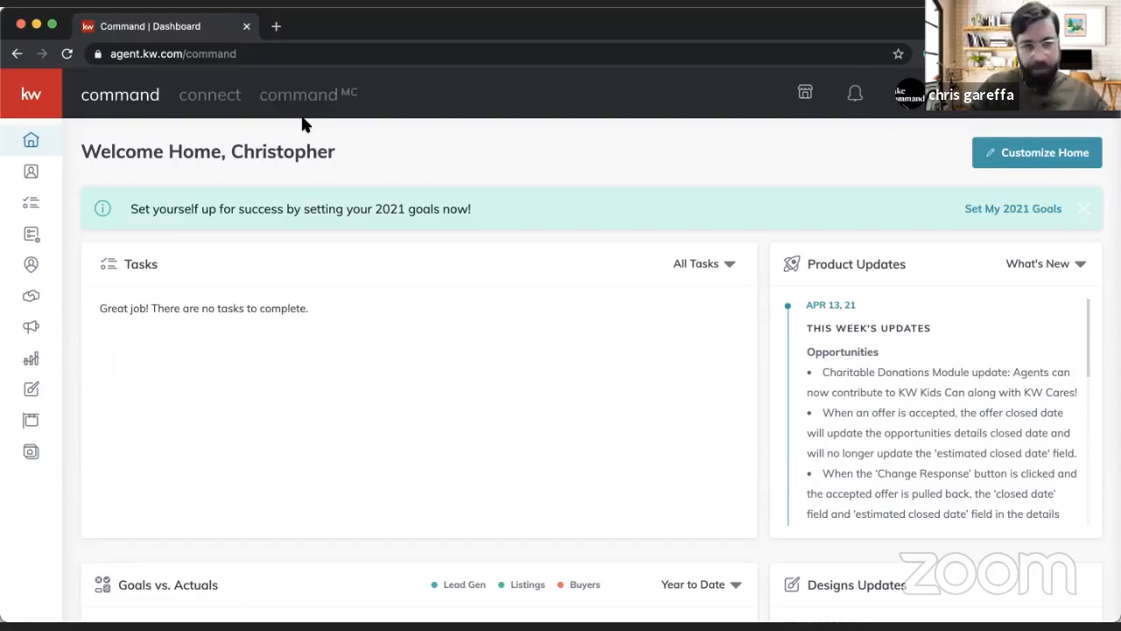
{"action": "left_click", "coordinate": [37, 111]}
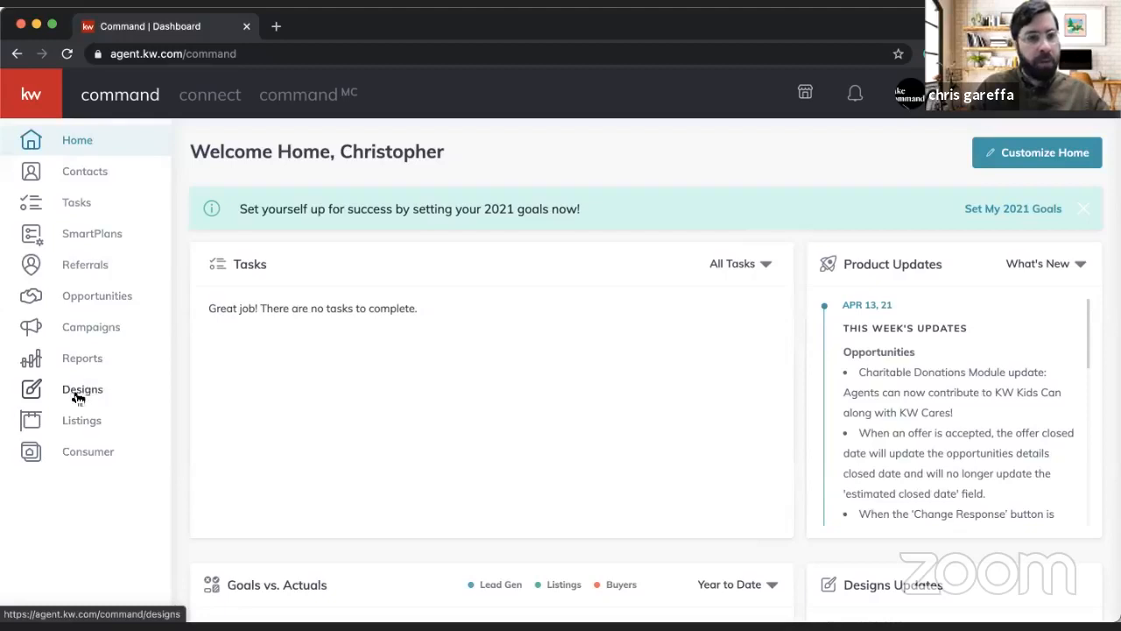
{"action": "left_click", "coordinate": [92, 390]}
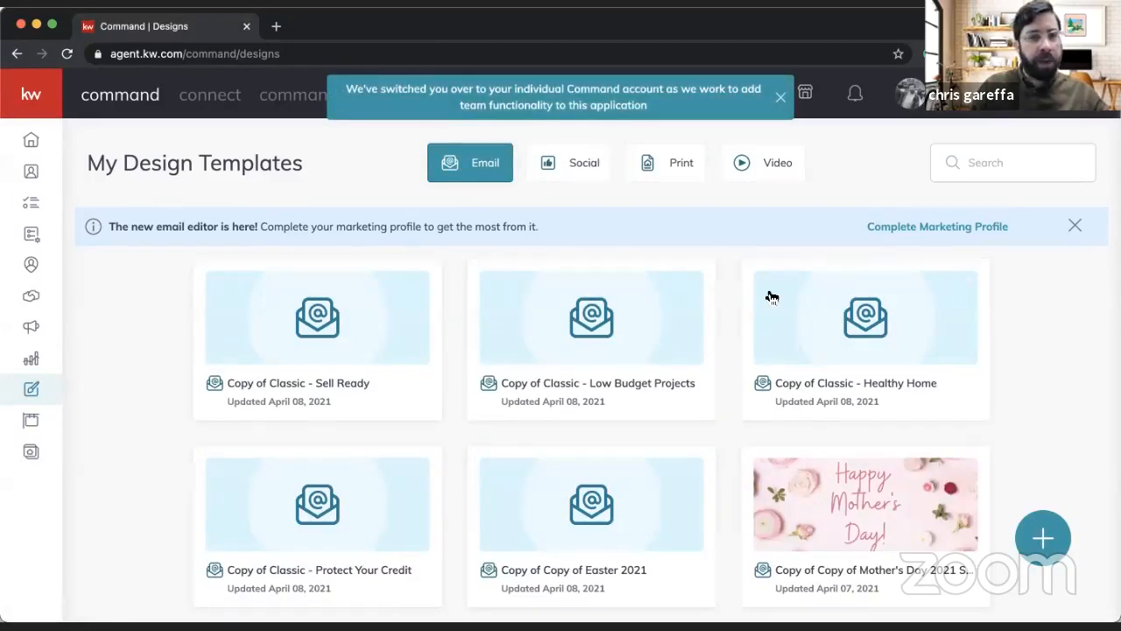
{"action": "left_click", "coordinate": [1076, 226]}
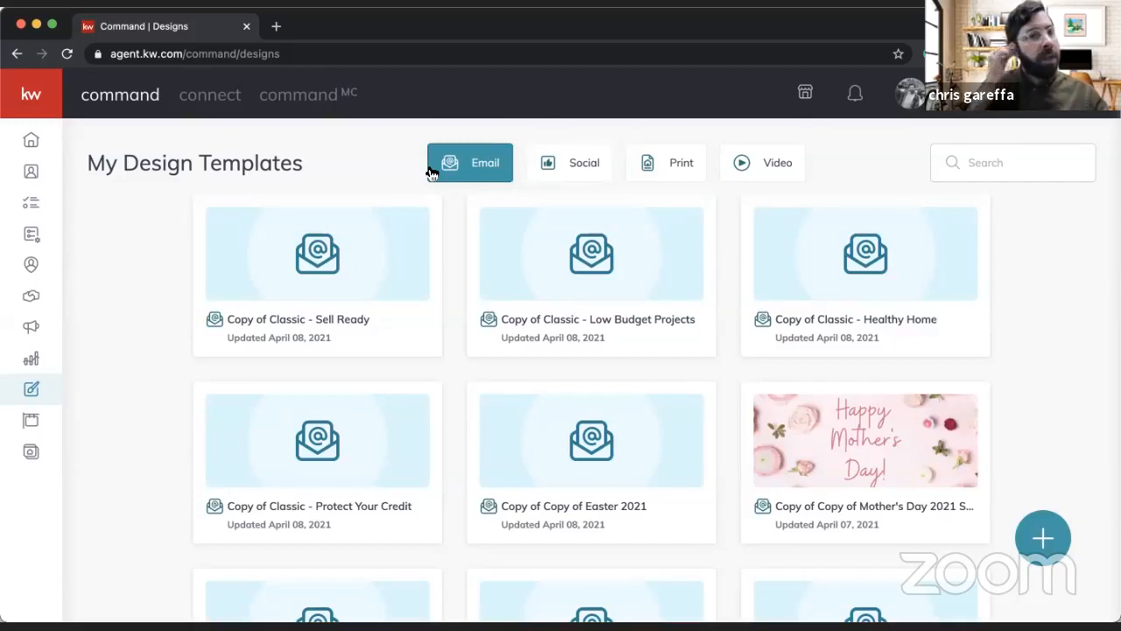
Step: Look through the saved Social, Print, Video and Email design templates, ending on the Social ones
{"action": "left_click", "coordinate": [579, 173]}
{"action": "left_click", "coordinate": [672, 165]}
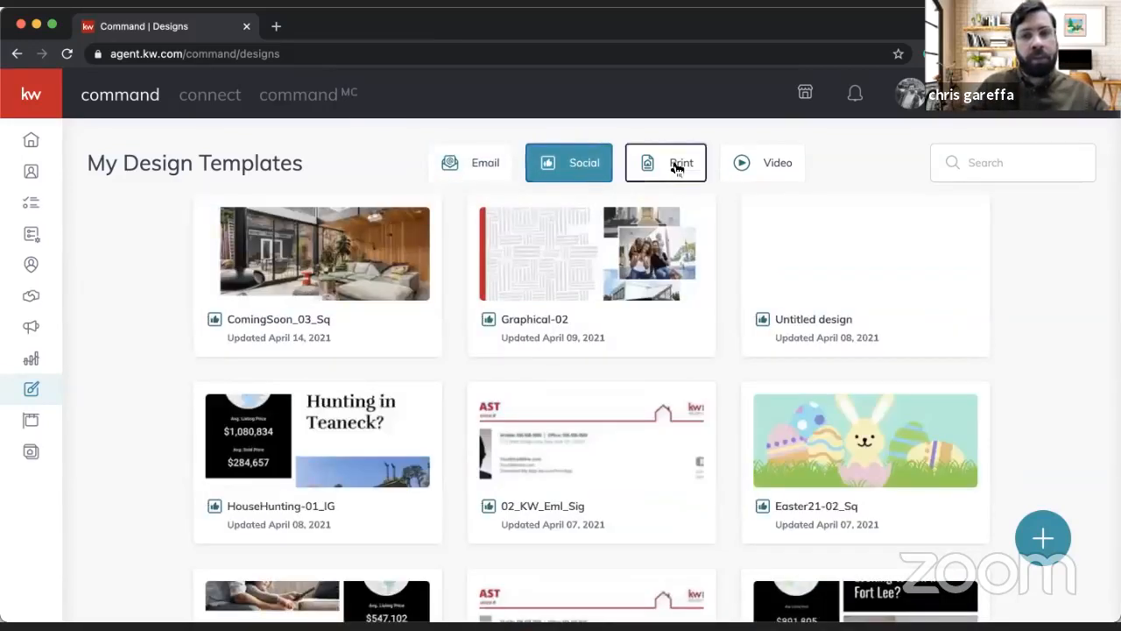
{"action": "left_click", "coordinate": [779, 163]}
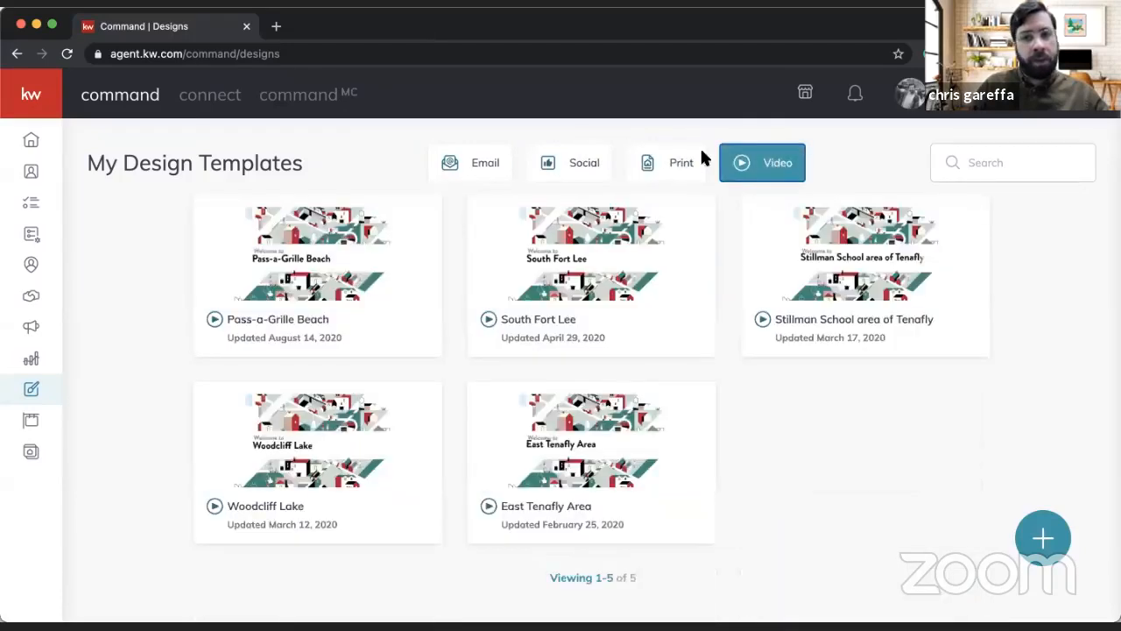
{"action": "left_click", "coordinate": [682, 168]}
{"action": "left_click", "coordinate": [587, 167]}
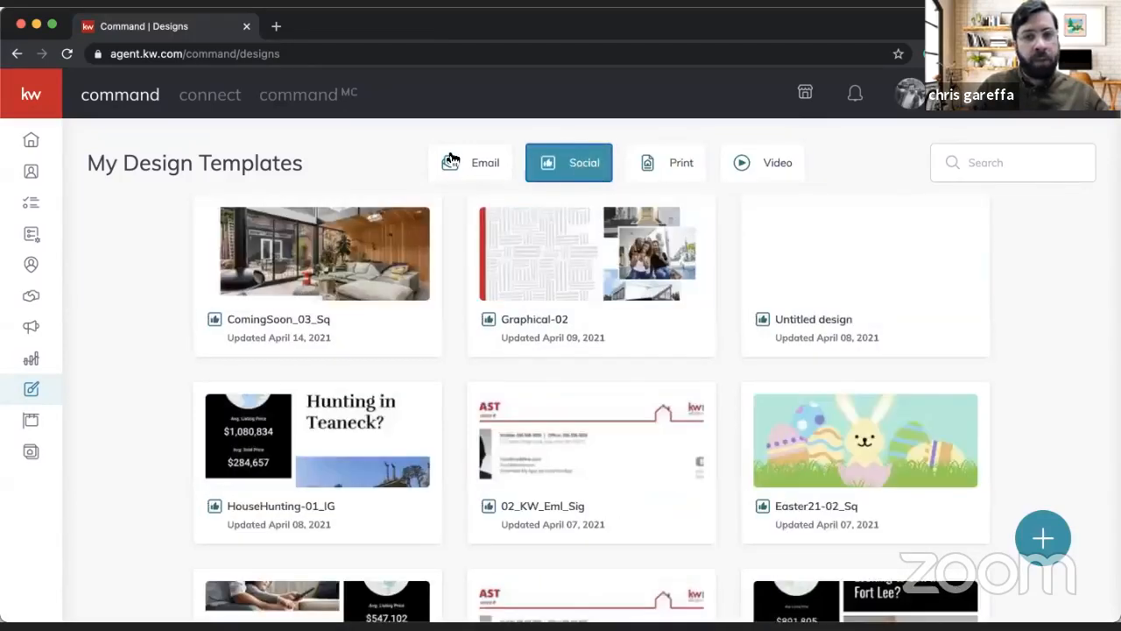
{"action": "left_click", "coordinate": [452, 160]}
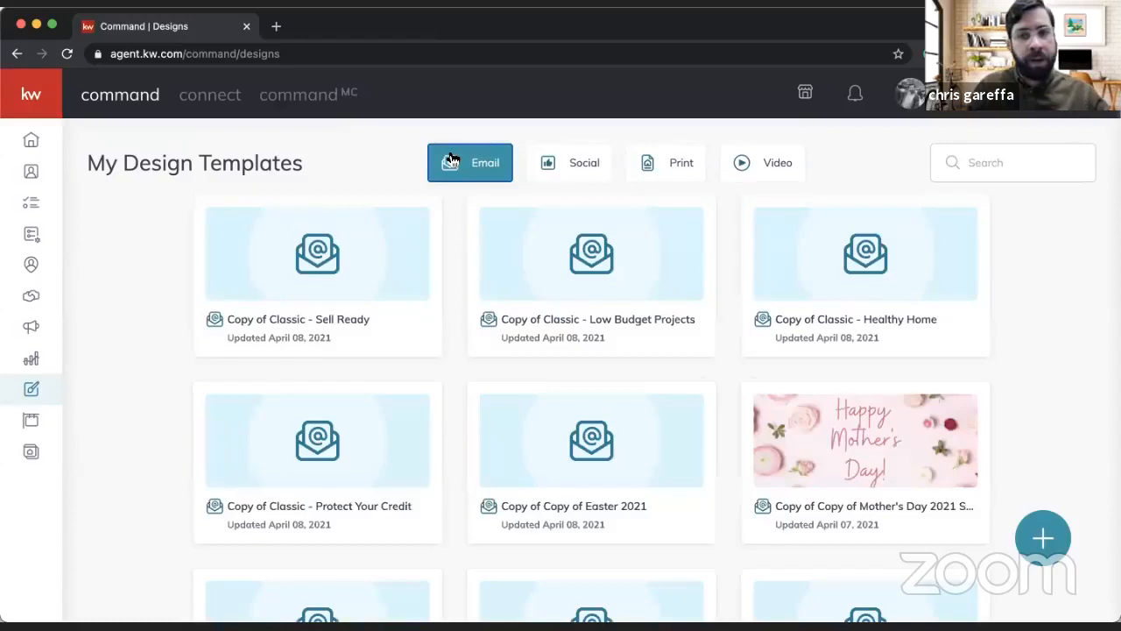
{"action": "left_click", "coordinate": [550, 168]}
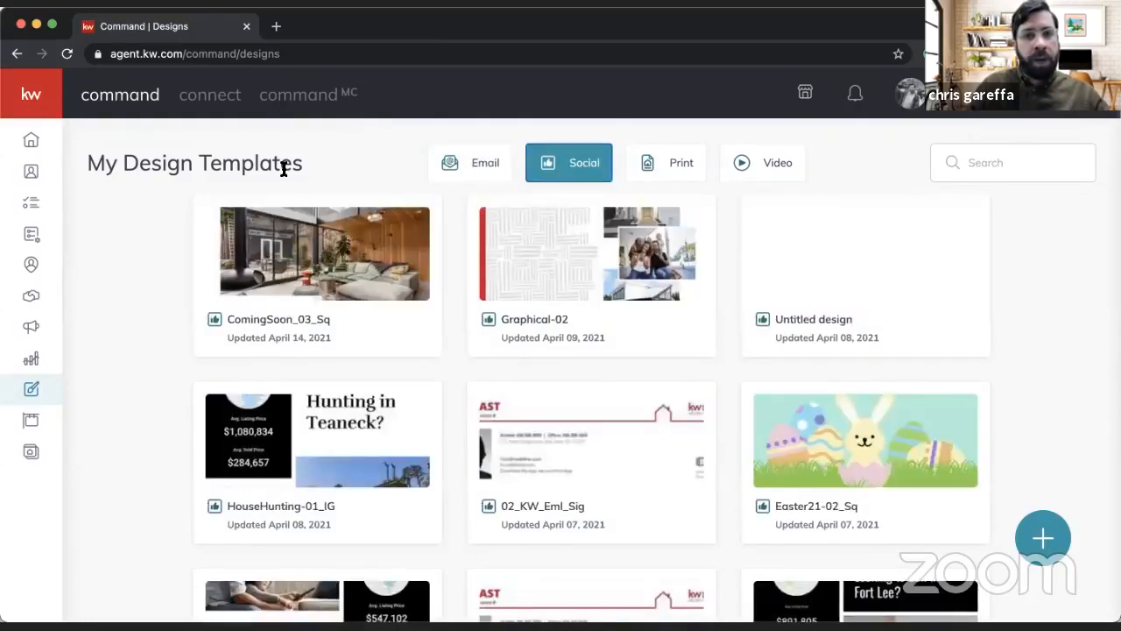
Step: Start a new Print design with photos and text imported from a listing
{"action": "left_click", "coordinate": [1044, 538]}
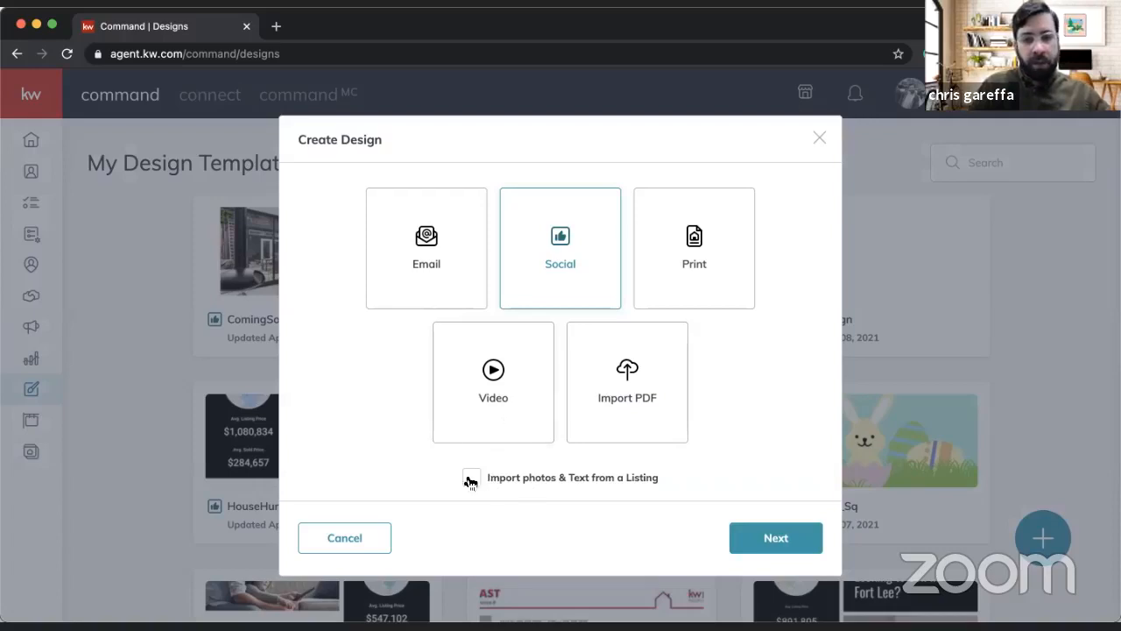
{"action": "scroll", "coordinate": [528, 493], "scroll_direction": "up", "scroll_amount": 5}
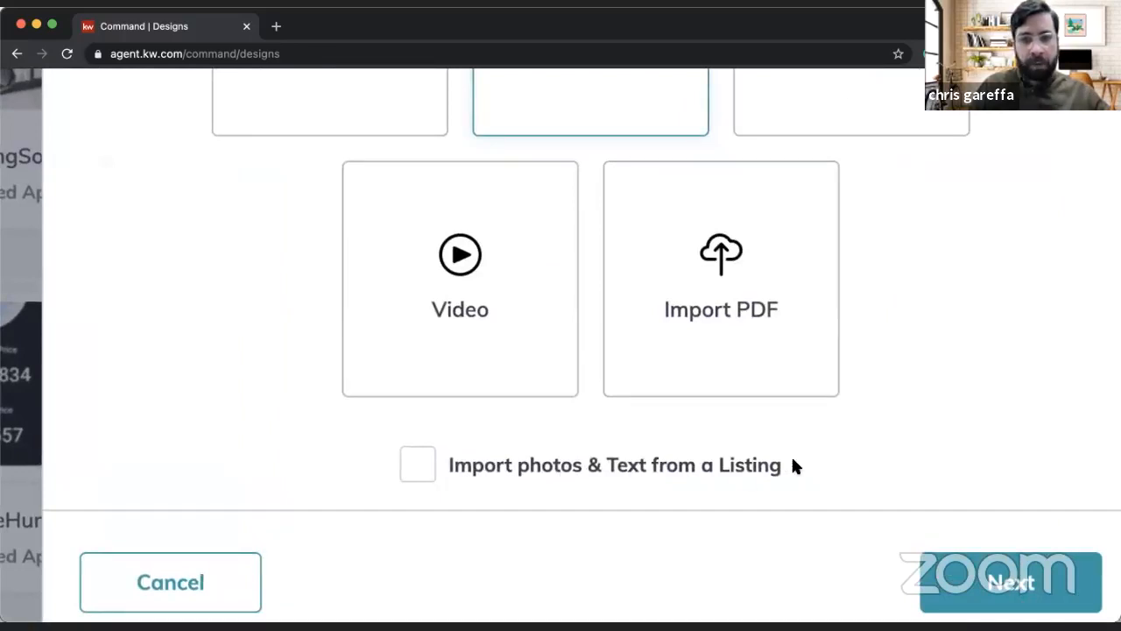
{"action": "scroll", "coordinate": [803, 457], "scroll_direction": "down", "scroll_amount": 5}
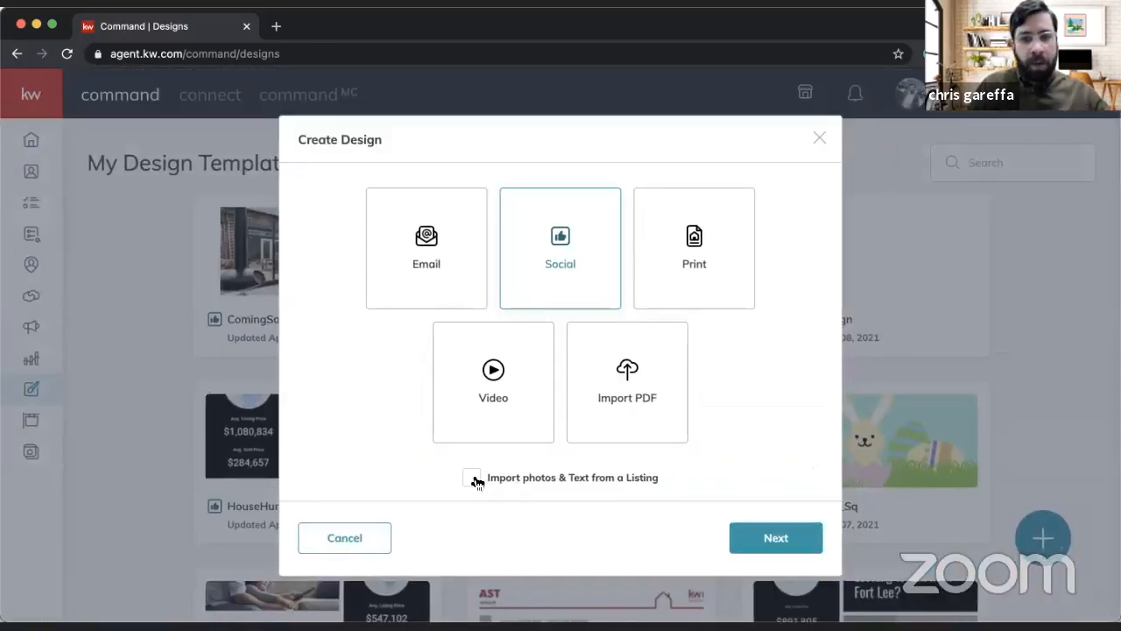
{"action": "left_click", "coordinate": [473, 478]}
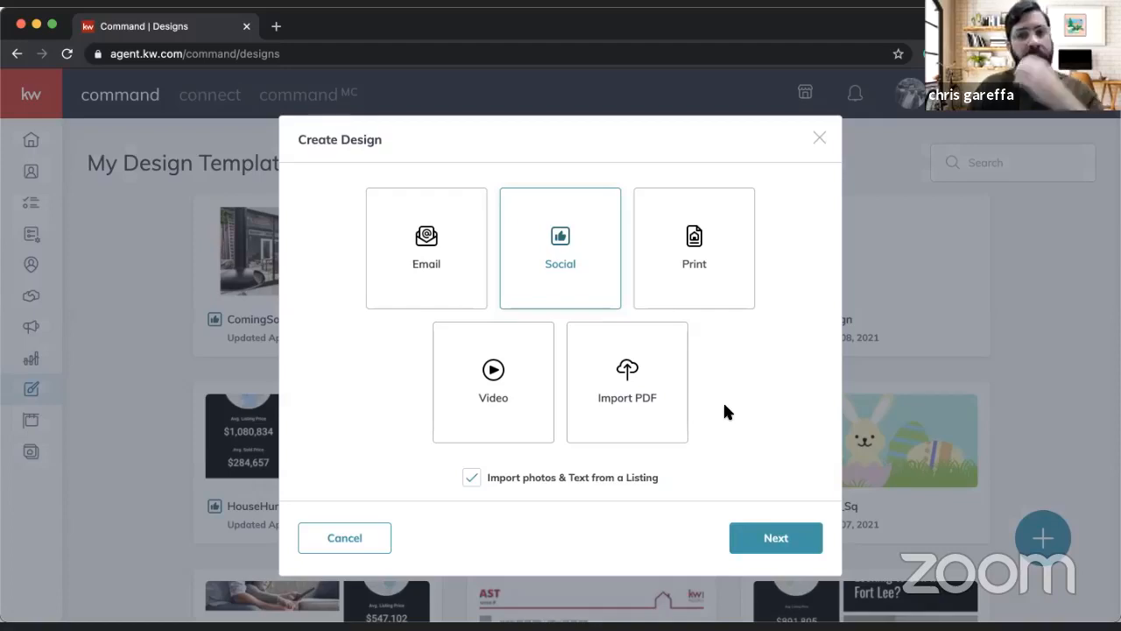
{"action": "left_click", "coordinate": [688, 262]}
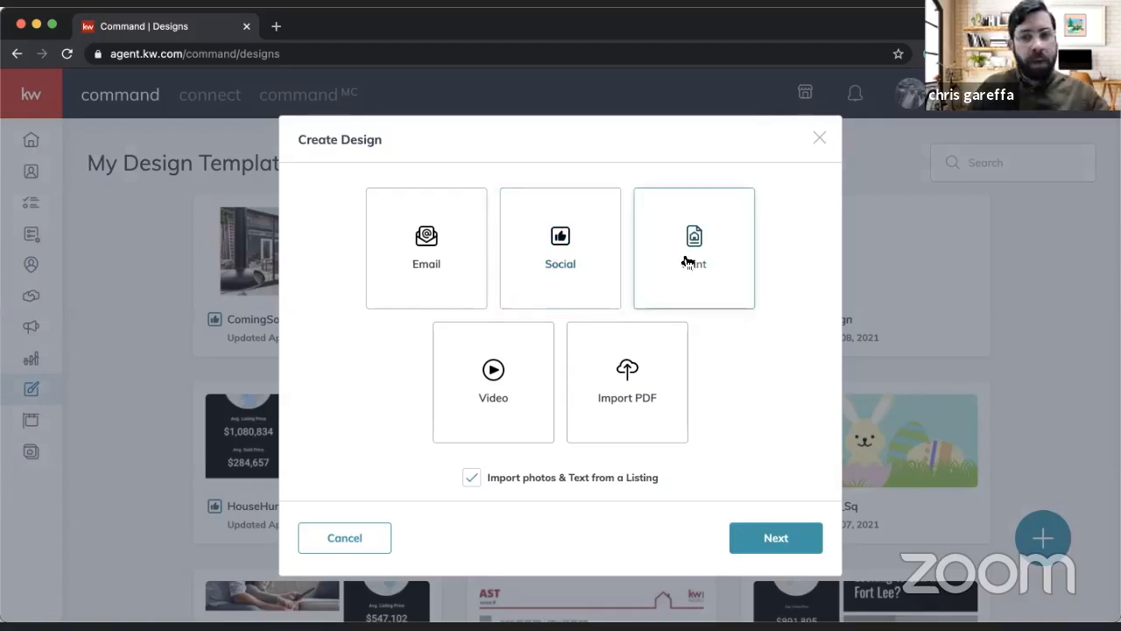
{"action": "left_click", "coordinate": [778, 535]}
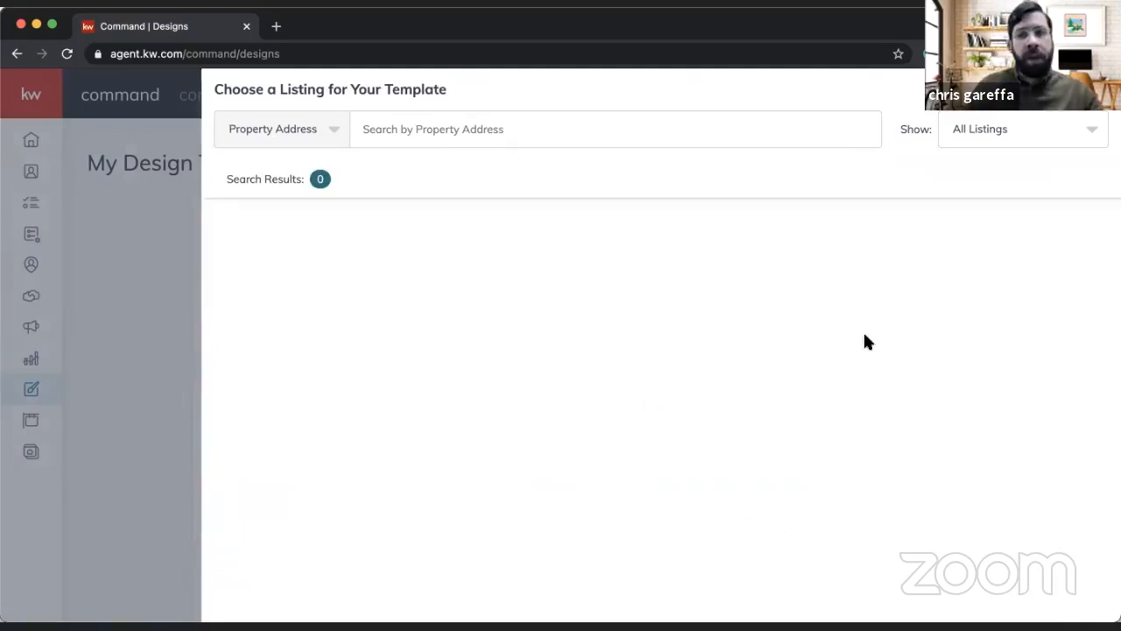
Step: Search all listings by the property's address and select the $5000000 Brooklyn listing for the template
{"action": "left_click", "coordinate": [1026, 133]}
{"action": "left_click", "coordinate": [967, 163]}
{"action": "left_click", "coordinate": [588, 123]}
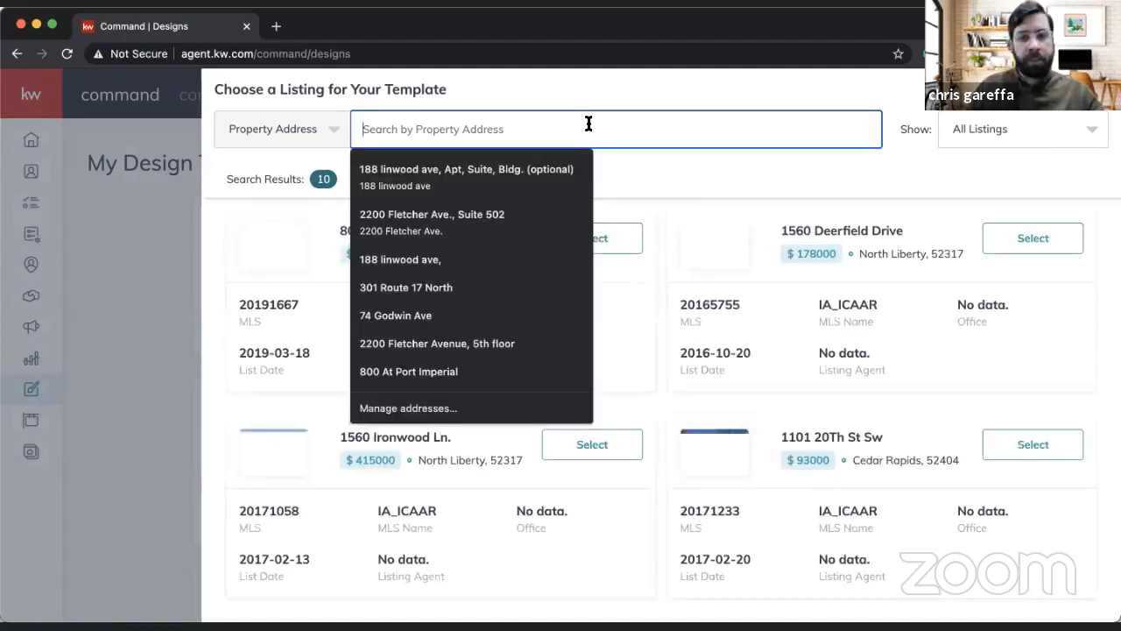
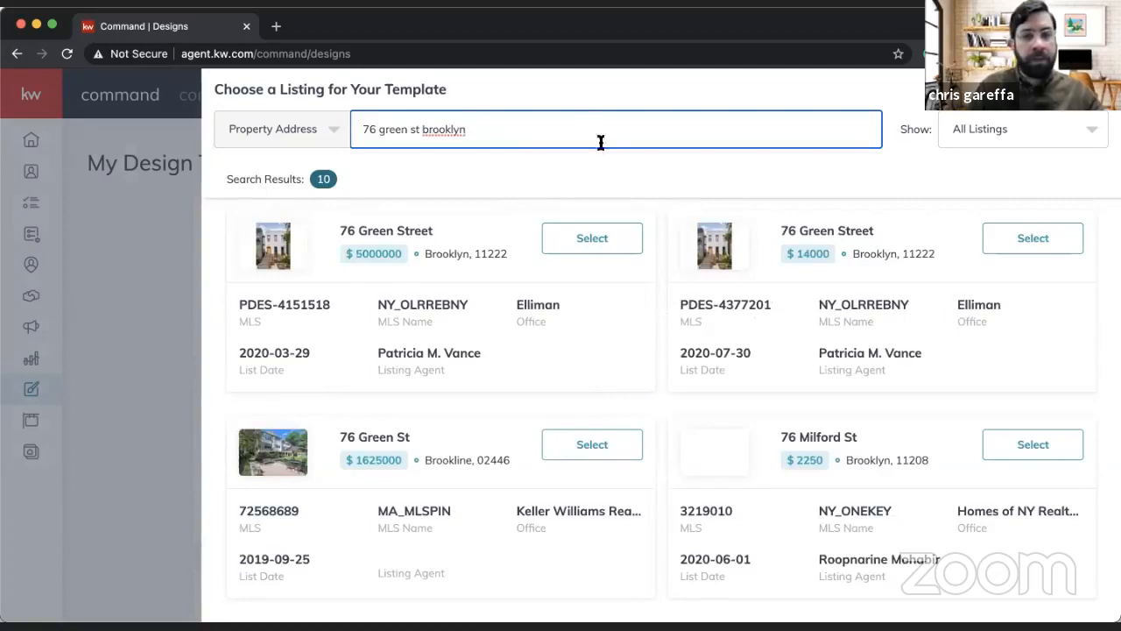
{"action": "left_click", "coordinate": [591, 241]}
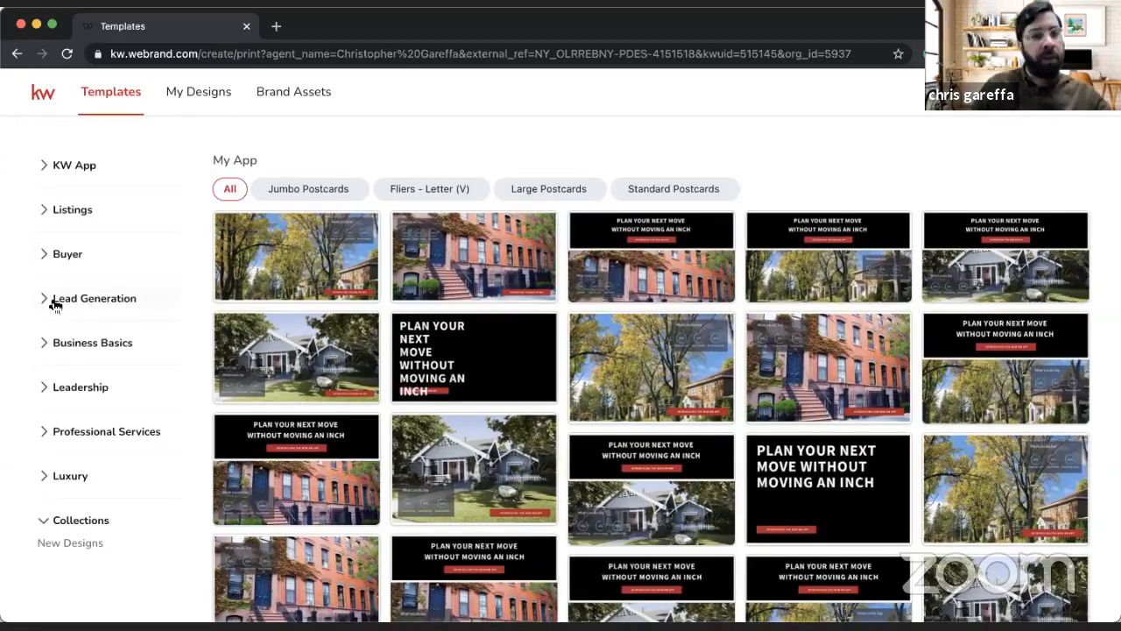
Step: Examine the template subcategories under Business Basics and Leadership, leaving both groups collapsed
{"action": "left_click", "coordinate": [108, 344]}
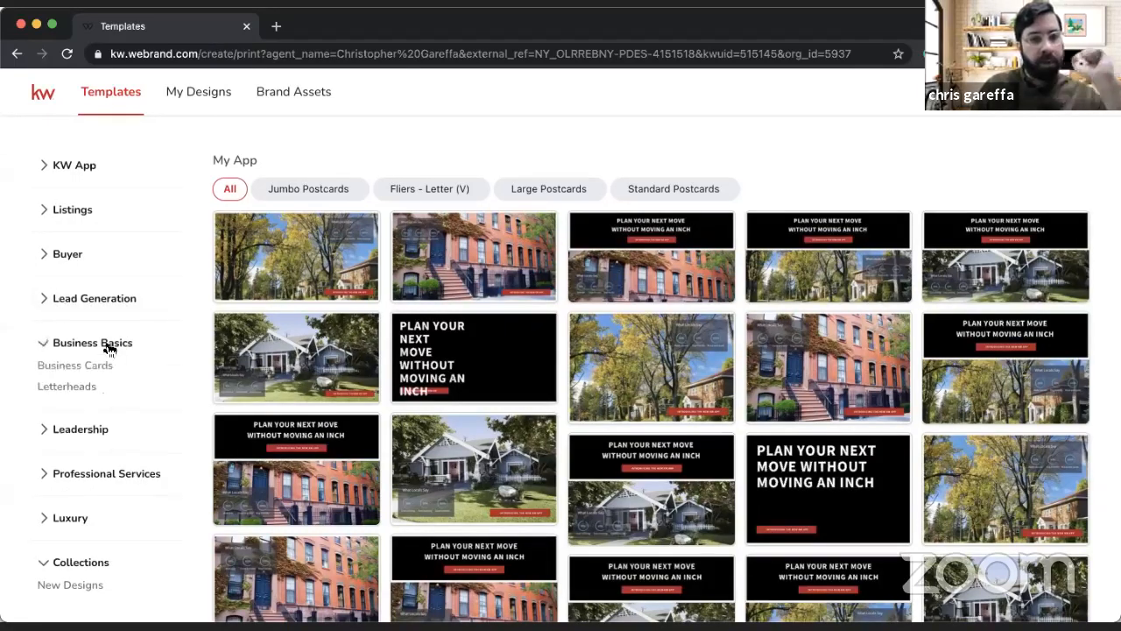
{"action": "left_click", "coordinate": [110, 348]}
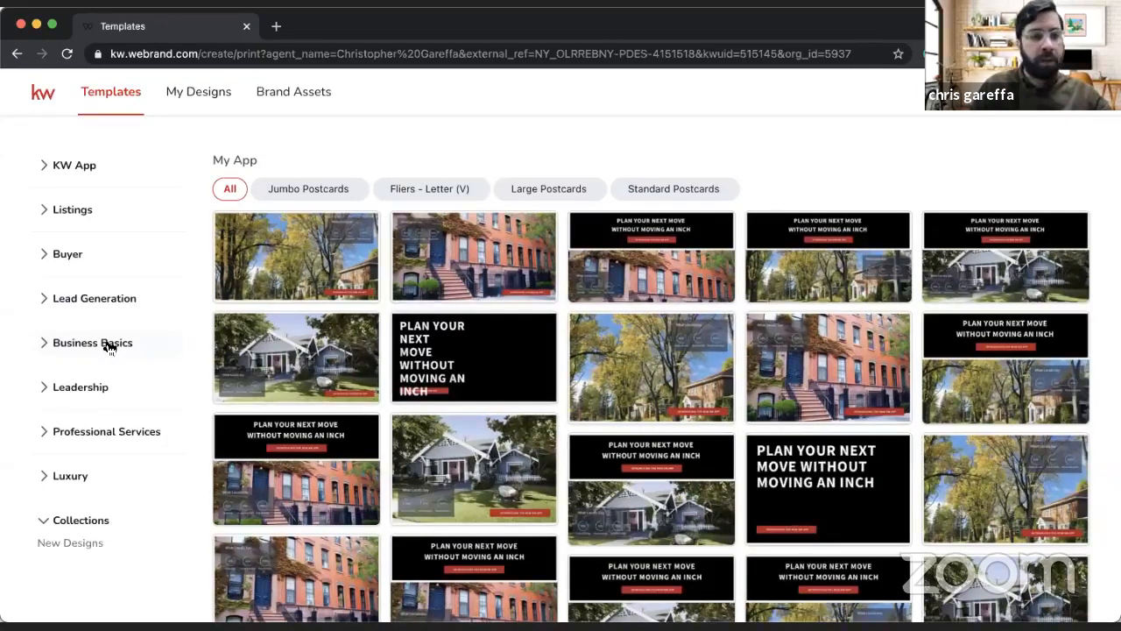
{"action": "left_click", "coordinate": [110, 348]}
{"action": "left_click", "coordinate": [109, 348]}
{"action": "left_click", "coordinate": [88, 386]}
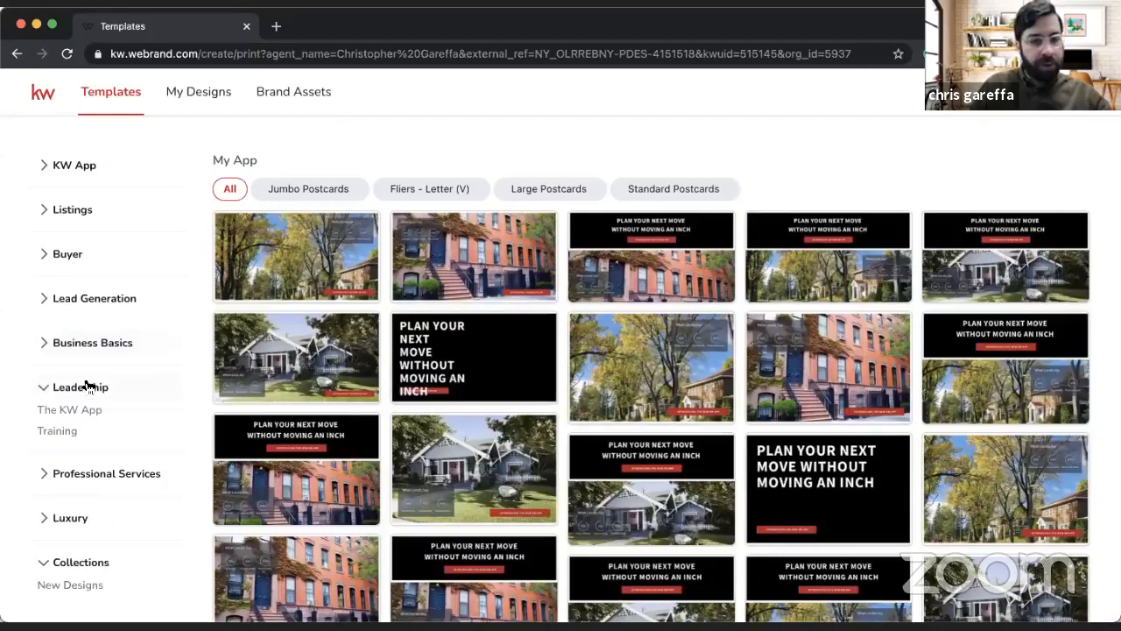
{"action": "left_click", "coordinate": [88, 387]}
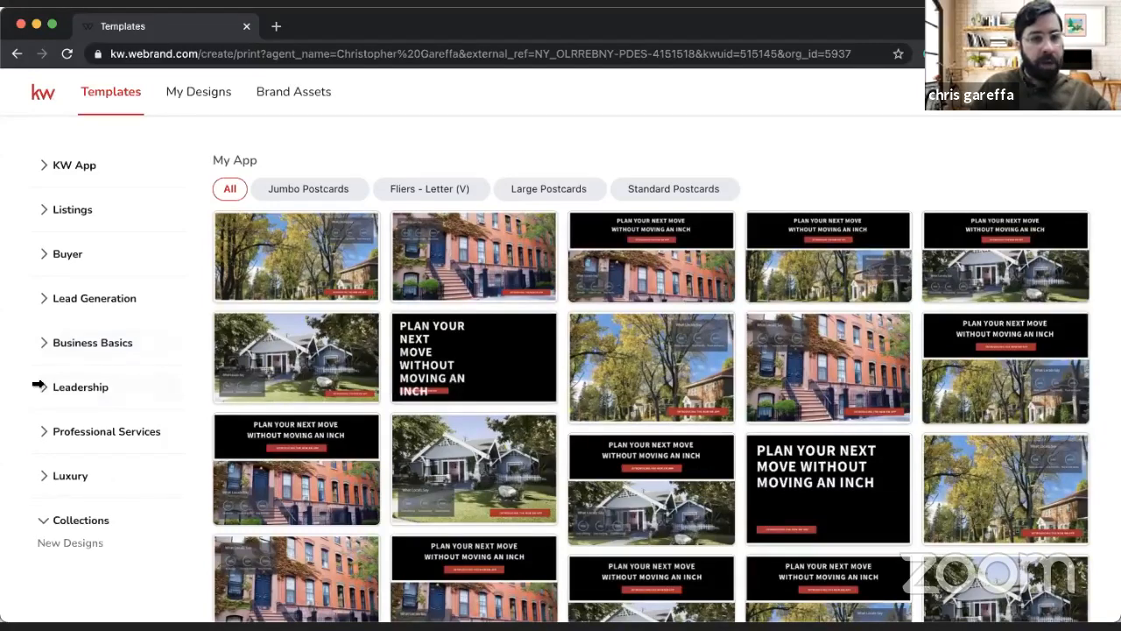
Step: Look through the Lux List Signature, Black and Pewter templates under Professional Services, and collapse that group
{"action": "left_click", "coordinate": [120, 441]}
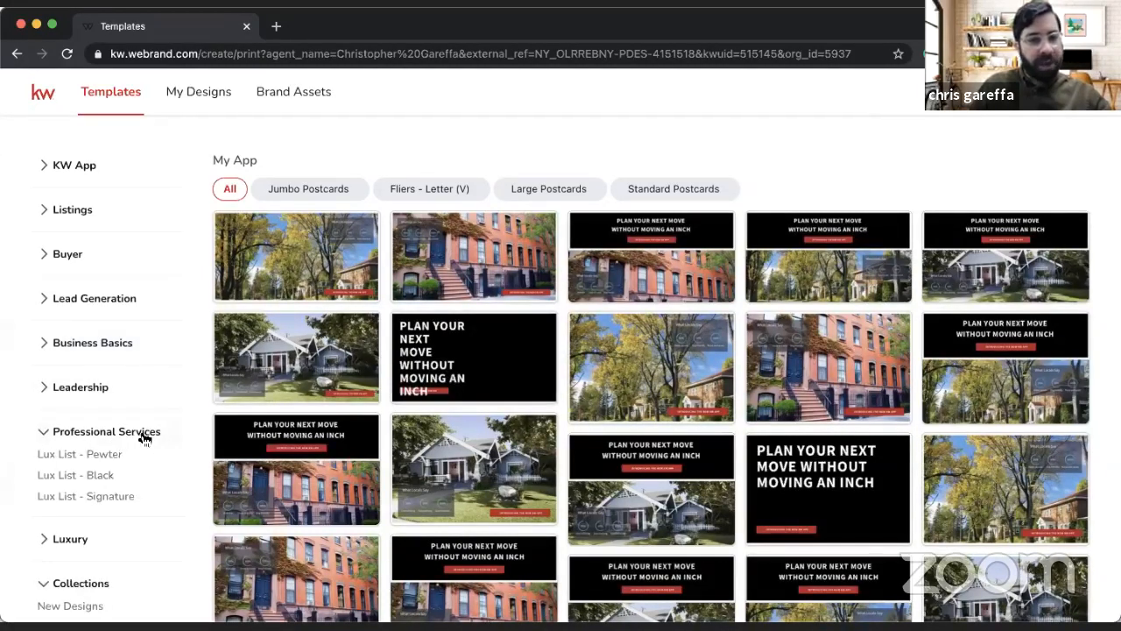
{"action": "left_click", "coordinate": [88, 498]}
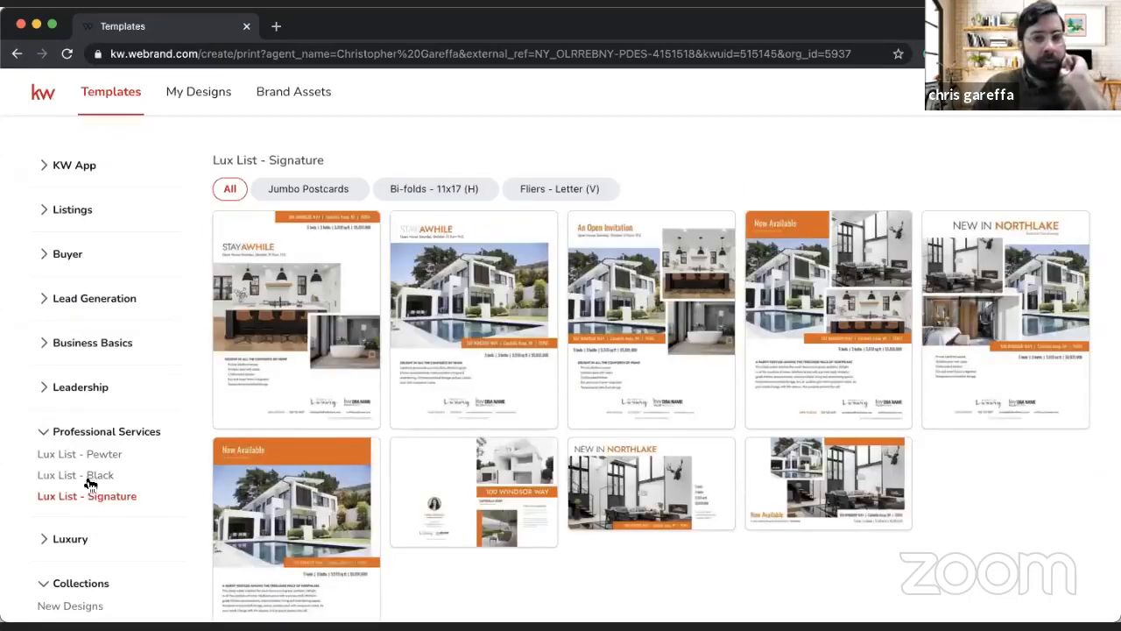
{"action": "left_click", "coordinate": [85, 475]}
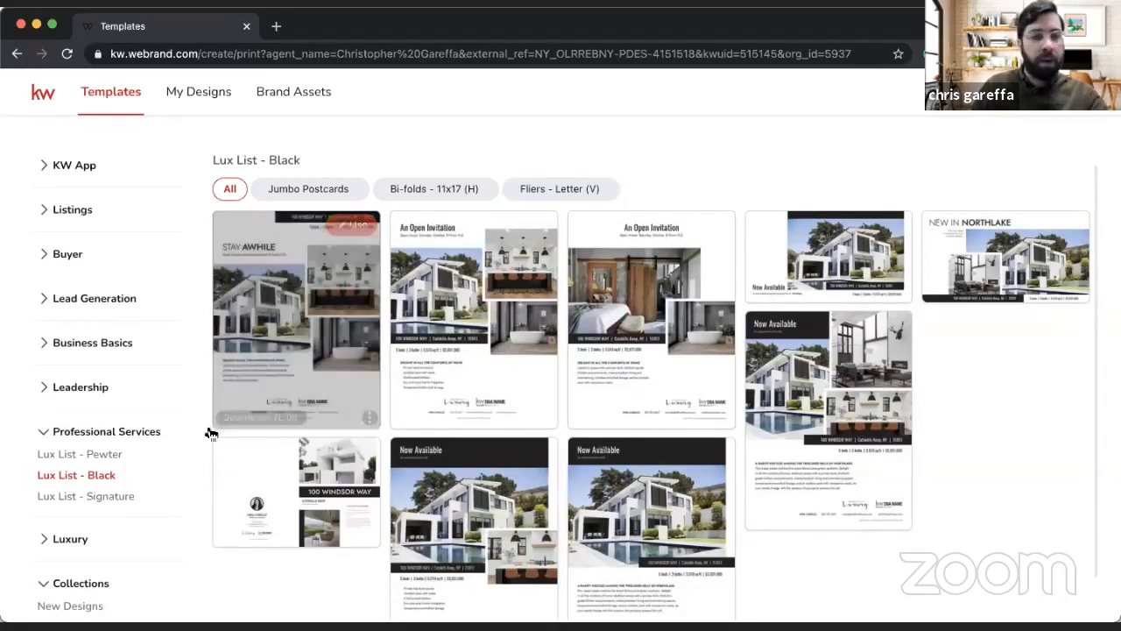
{"action": "left_click", "coordinate": [79, 454]}
{"action": "left_click", "coordinate": [123, 431]}
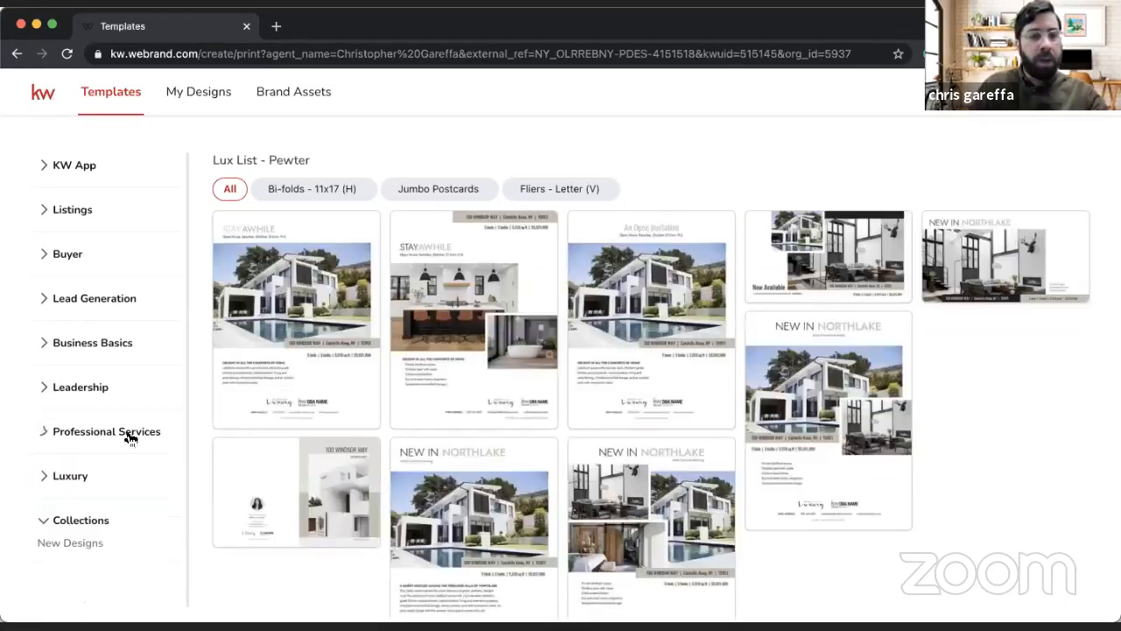
Step: Browse the Luxury templates under Property Marketing, Open House and Business Basics, and display the Just Listed designs
{"action": "left_click", "coordinate": [68, 477]}
{"action": "scroll", "coordinate": [72, 517], "scroll_direction": "down", "scroll_amount": 1}
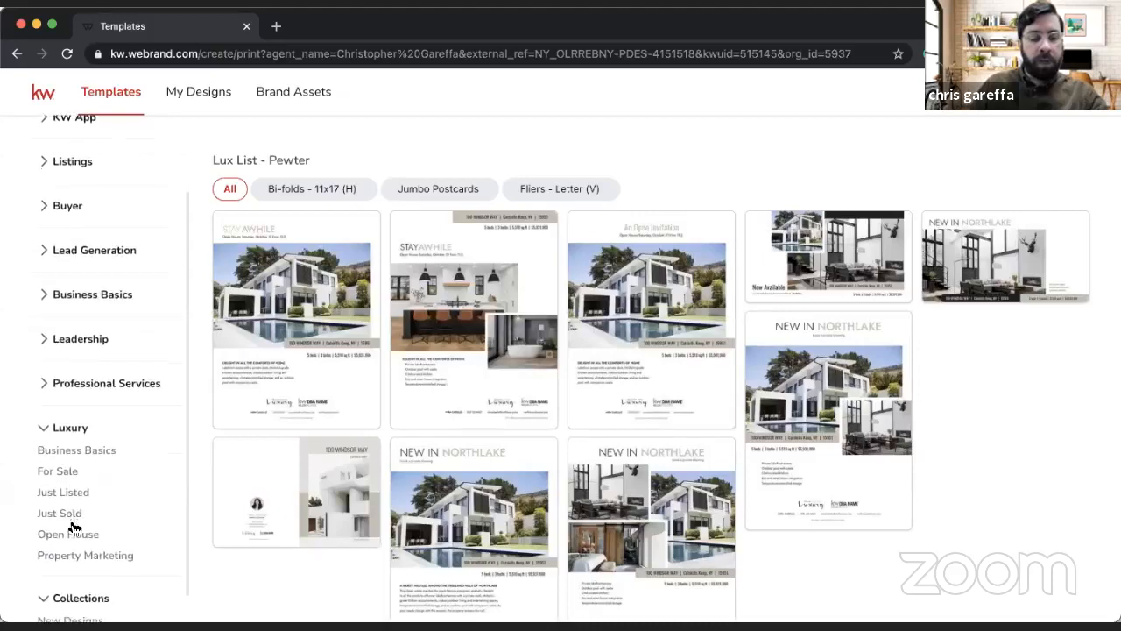
{"action": "left_click", "coordinate": [74, 558]}
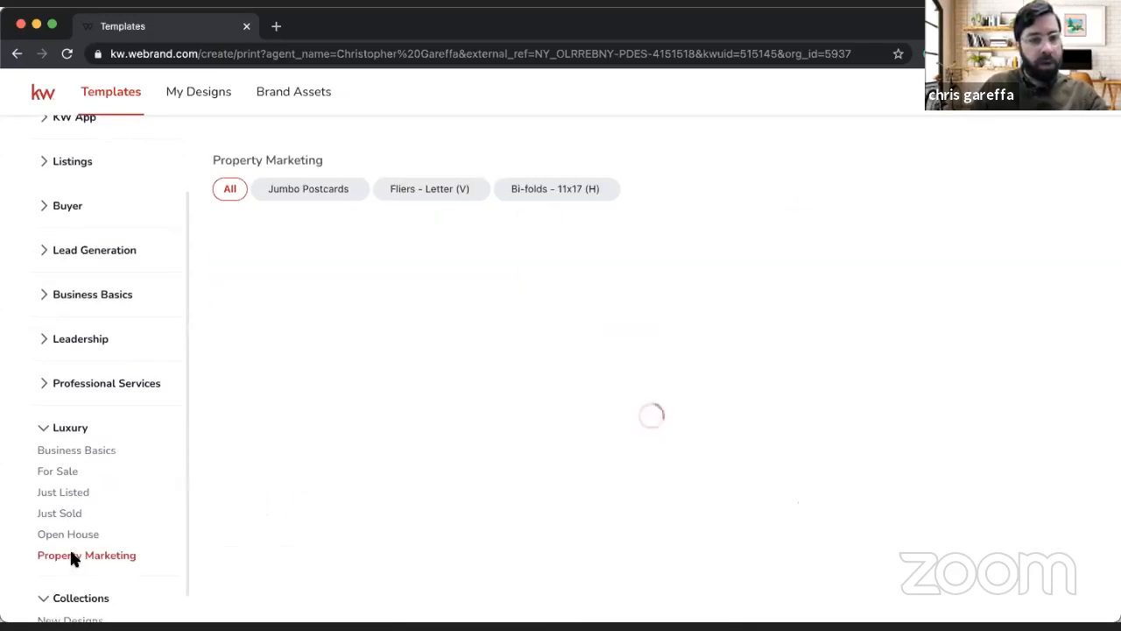
{"action": "left_click", "coordinate": [72, 536]}
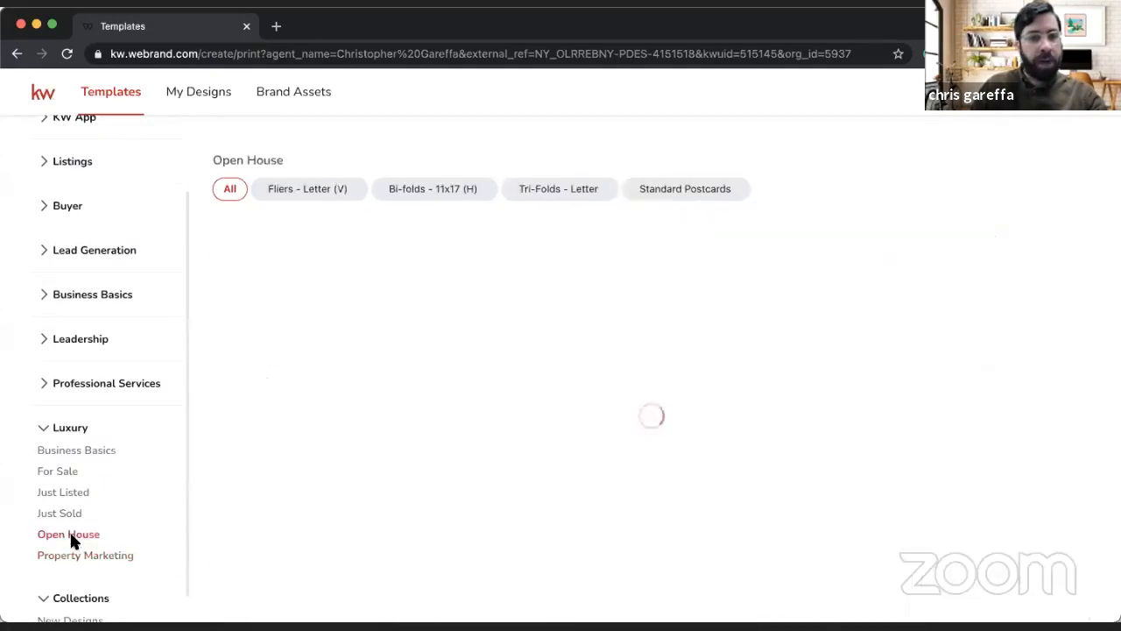
{"action": "left_click", "coordinate": [86, 451]}
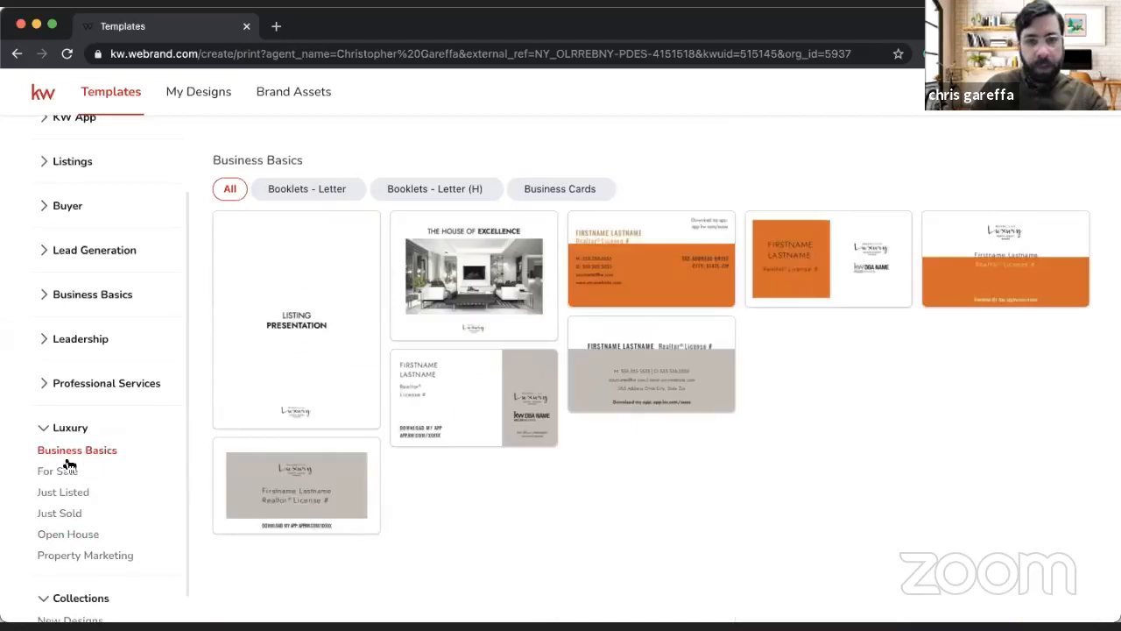
{"action": "mouse_move", "coordinate": [295, 405]}
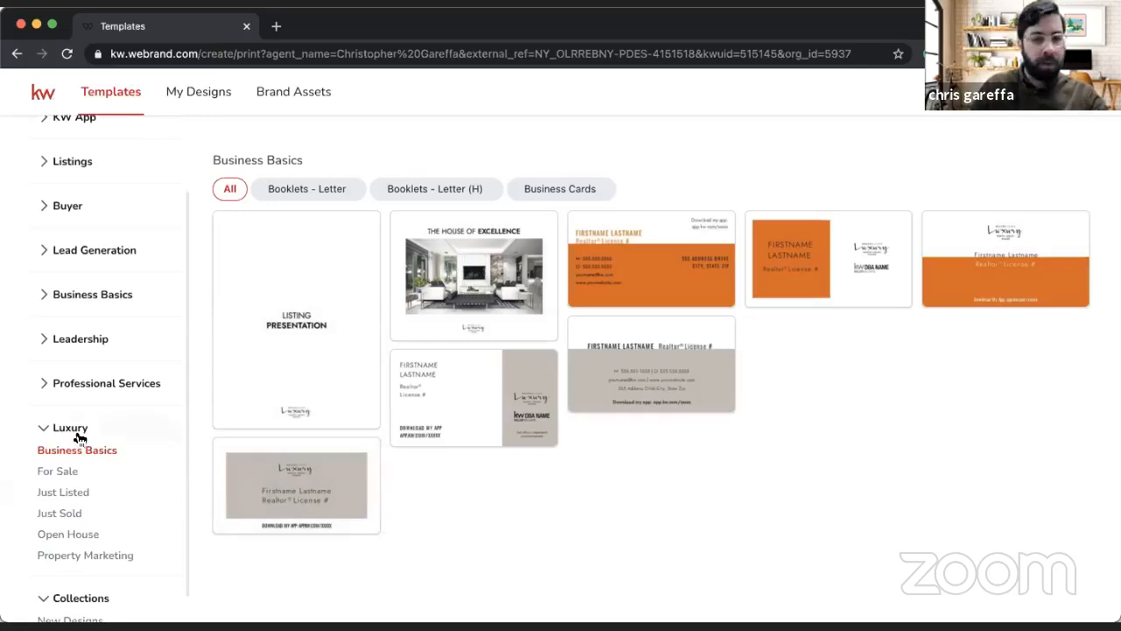
{"action": "left_click", "coordinate": [64, 491]}
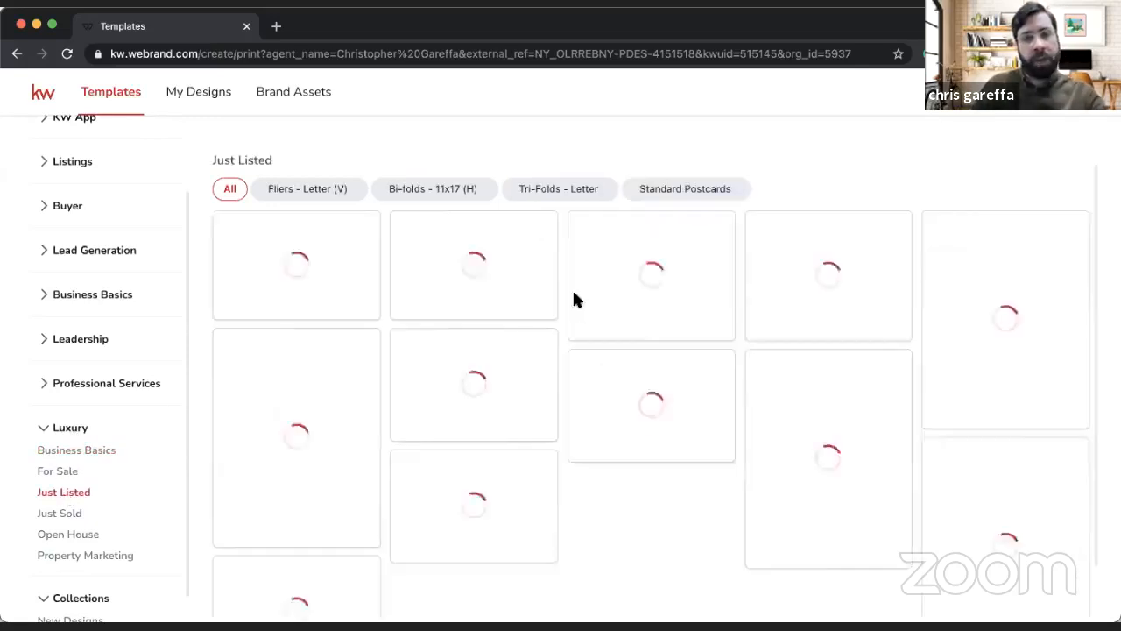
{"action": "mouse_move", "coordinate": [576, 294]}
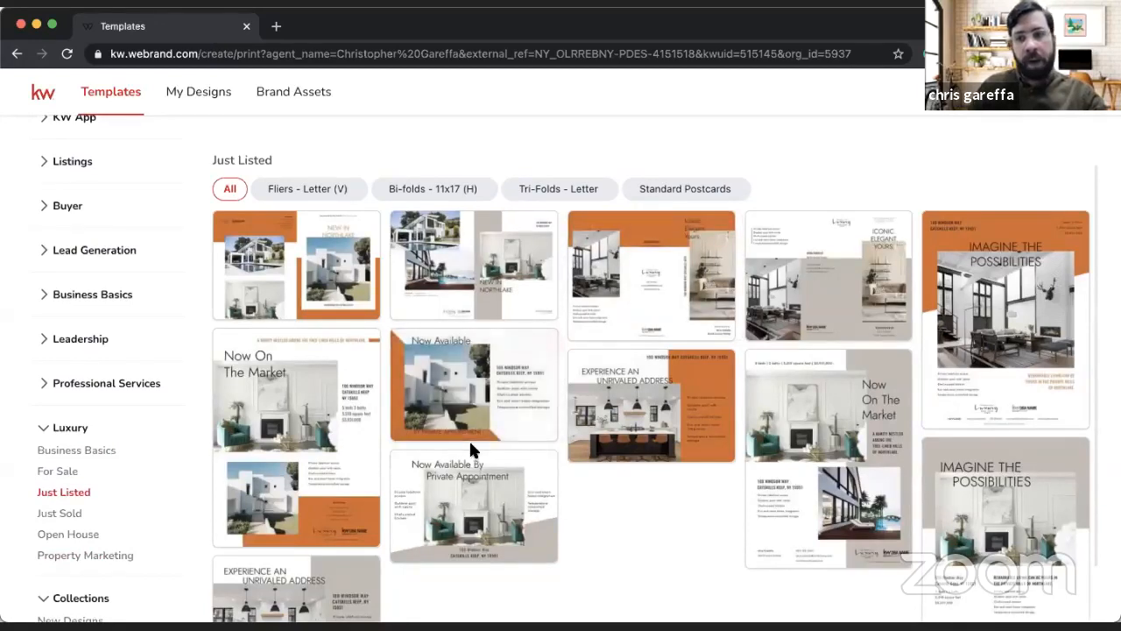
Step: Display the Luxury group's Business Basics templates, collapse that group, and look through the New Designs collection
{"action": "left_click", "coordinate": [95, 451]}
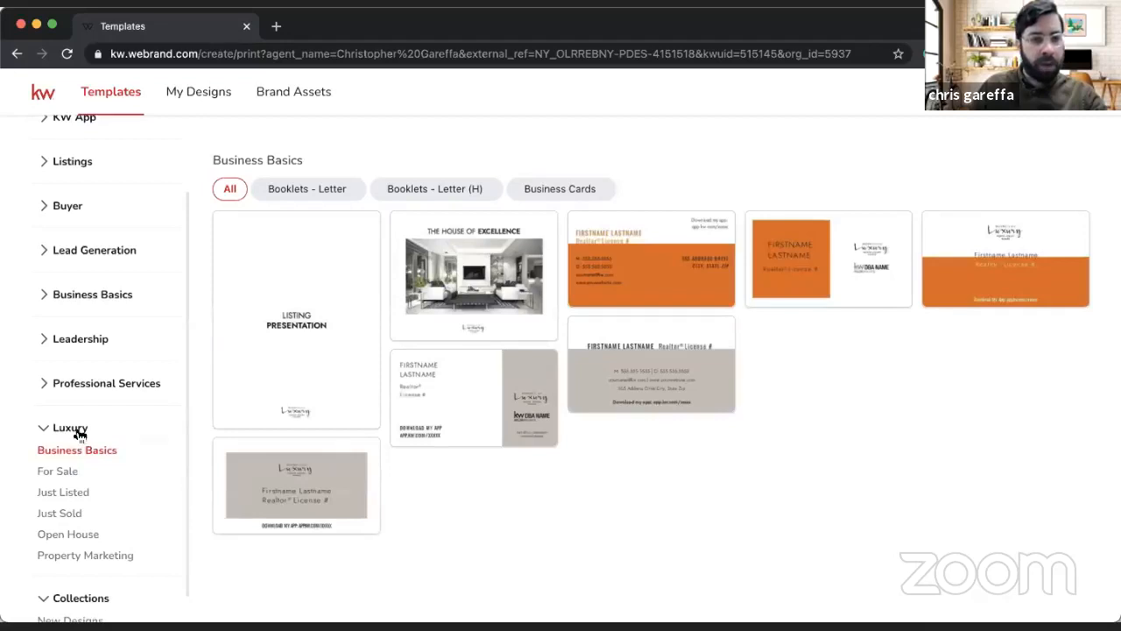
{"action": "left_click", "coordinate": [73, 431]}
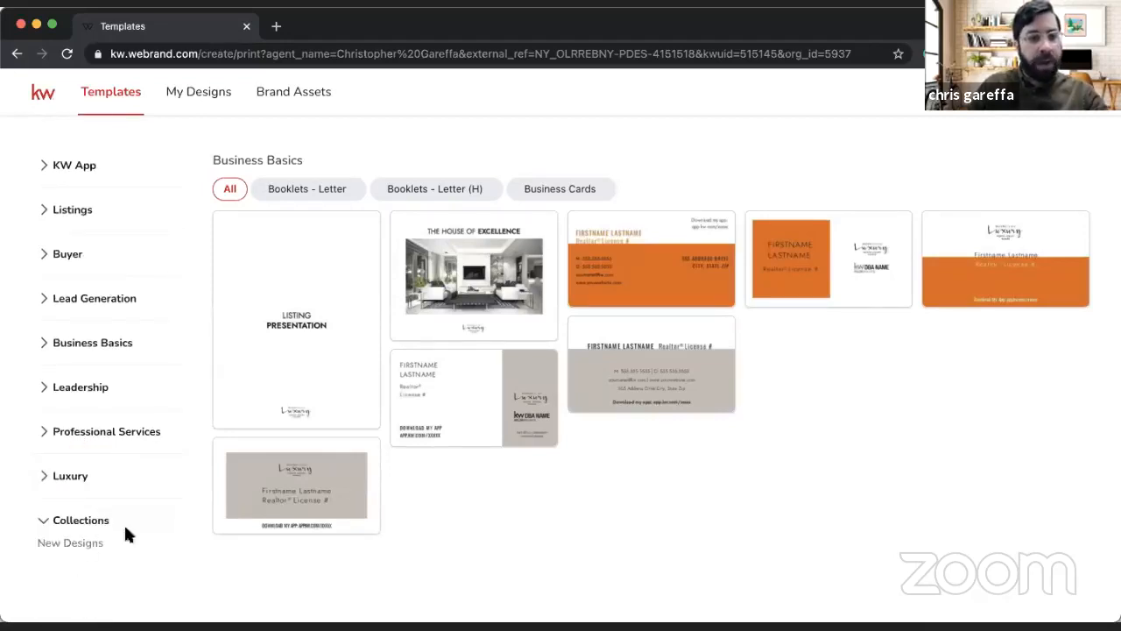
{"action": "left_click", "coordinate": [86, 543]}
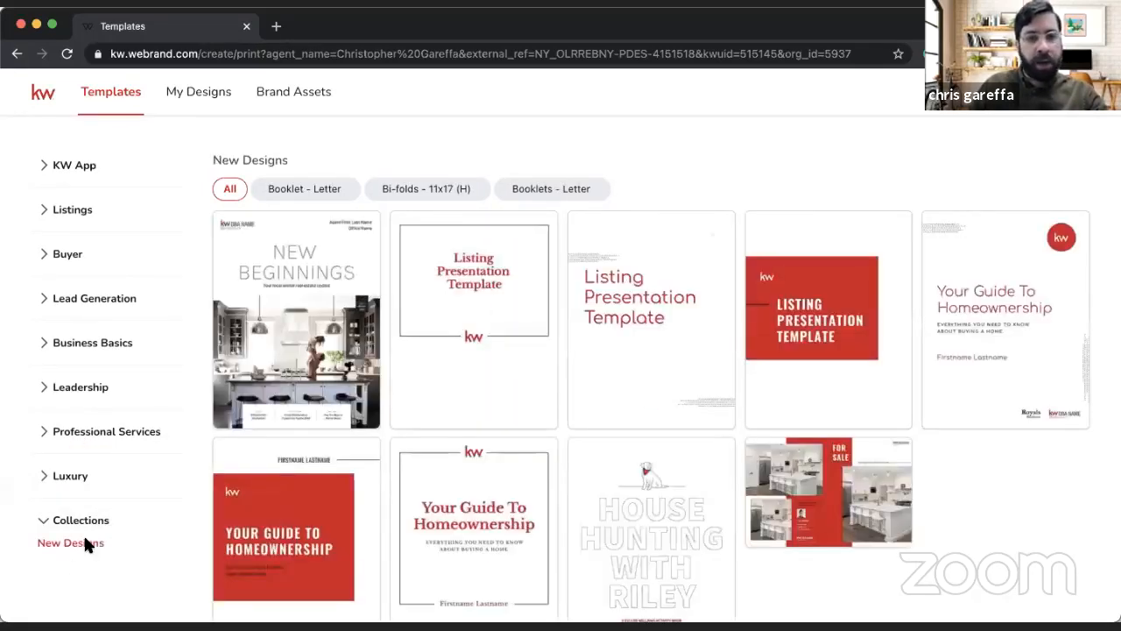
{"action": "mouse_move", "coordinate": [378, 300]}
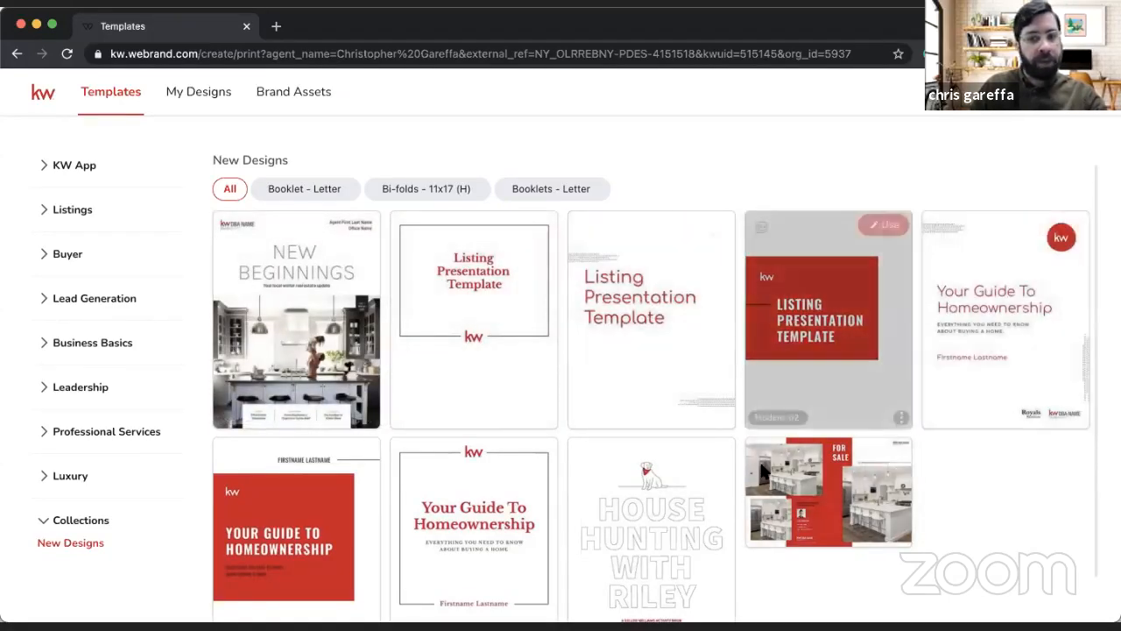
{"action": "scroll", "coordinate": [815, 456], "scroll_direction": "down", "scroll_amount": 1}
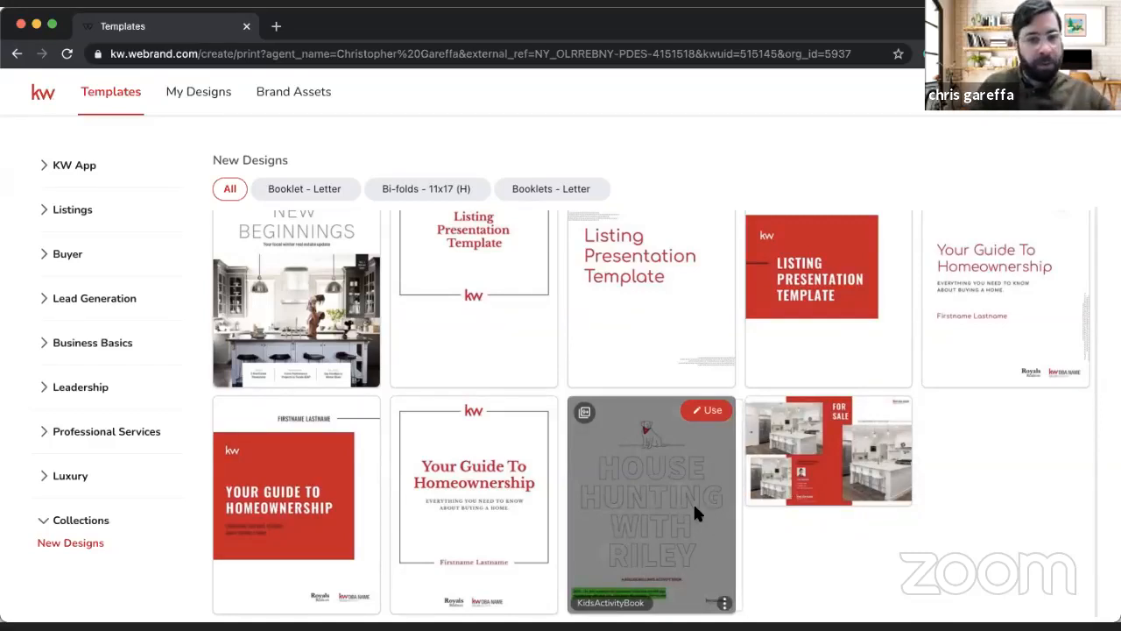
{"action": "scroll", "coordinate": [412, 365], "scroll_direction": "up", "scroll_amount": 1}
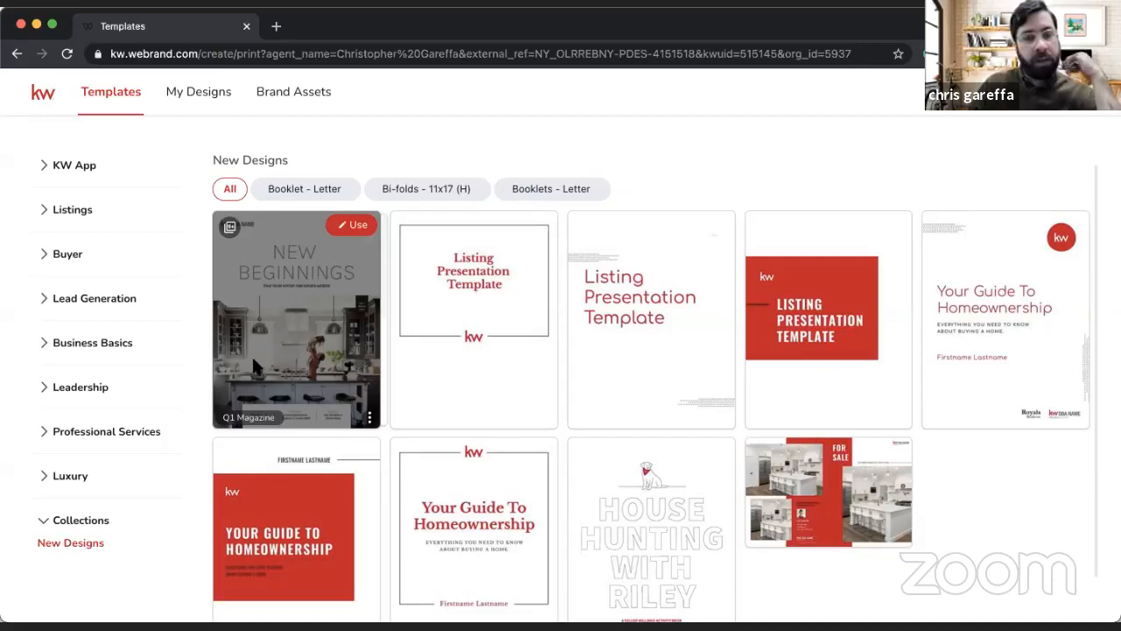
Step: Look at the Personally-Branded Zine template under Lead Generation, leaving the Business Basics and Lead Generation groups collapsed
{"action": "left_click", "coordinate": [130, 347]}
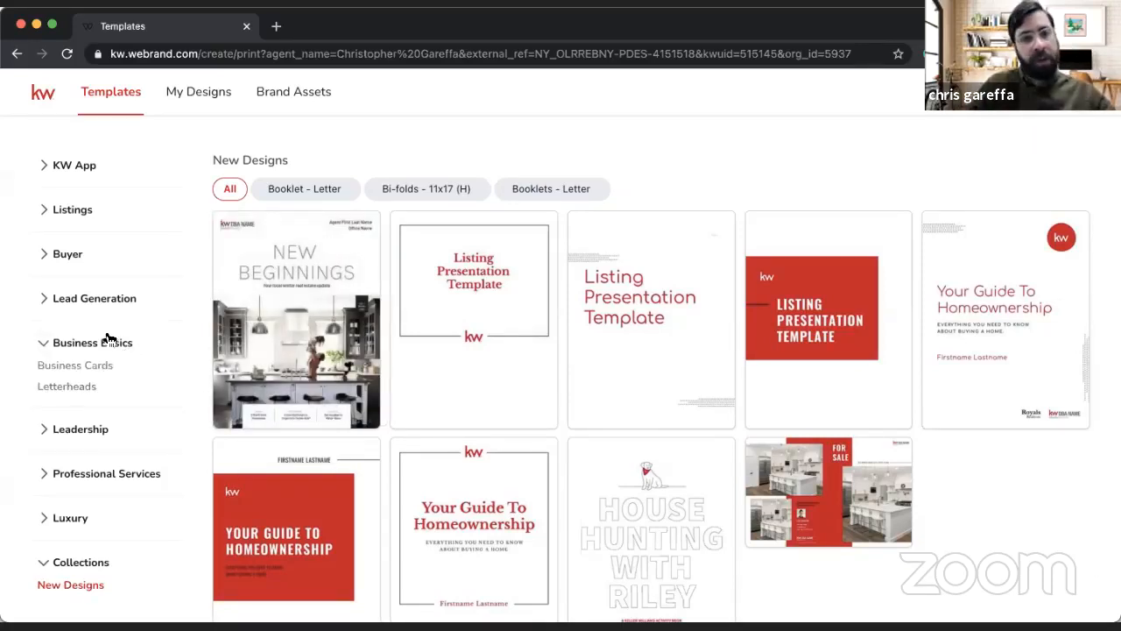
{"action": "left_click", "coordinate": [105, 340]}
{"action": "left_click", "coordinate": [102, 302]}
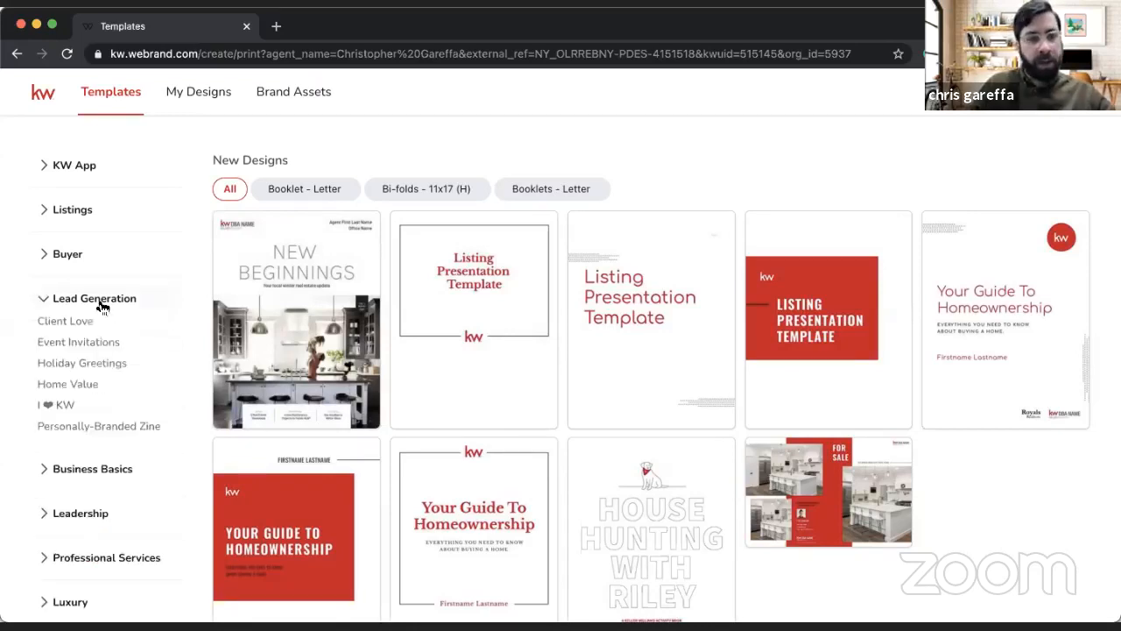
{"action": "left_click", "coordinate": [106, 429]}
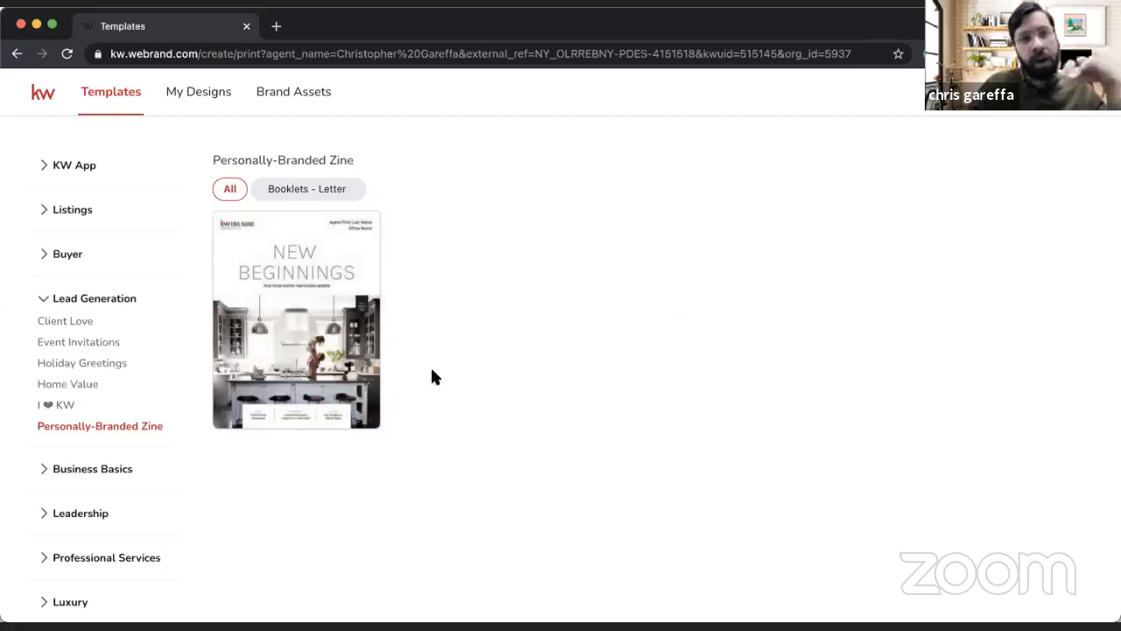
{"action": "mouse_move", "coordinate": [325, 297]}
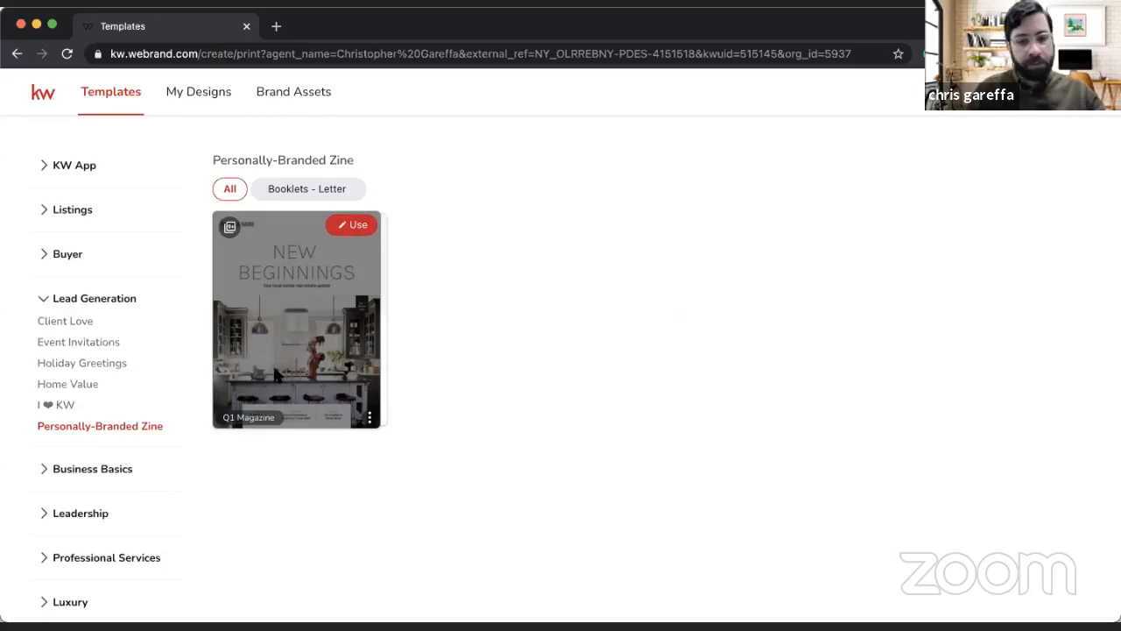
{"action": "left_click", "coordinate": [123, 299]}
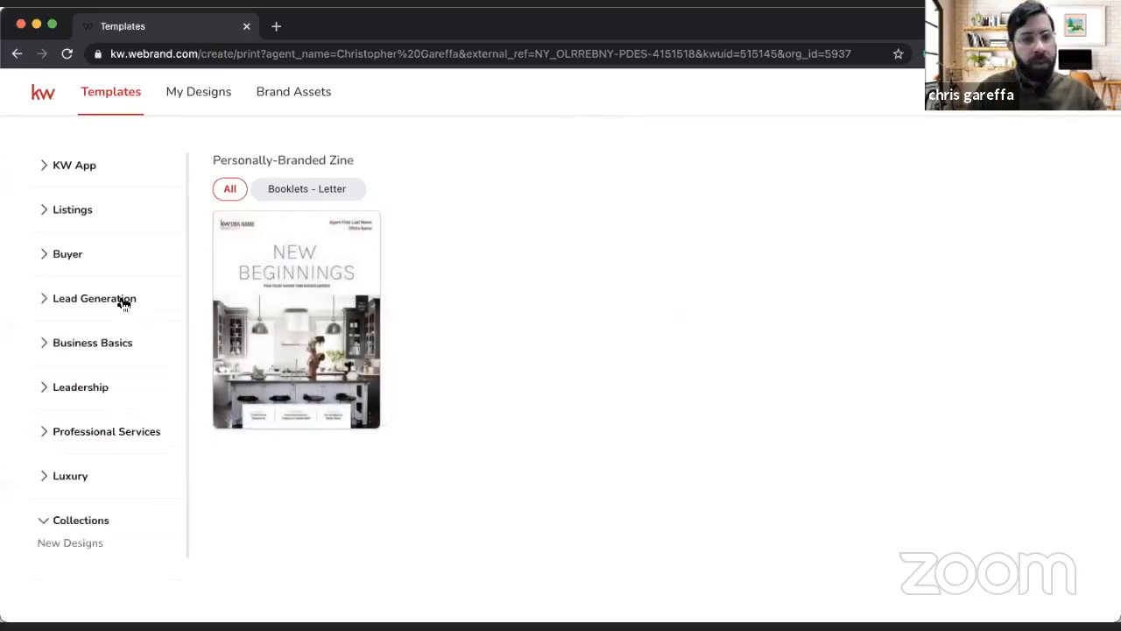
Step: Look through the For Sale templates under Listings and examine their available print formats
{"action": "left_click", "coordinate": [88, 214]}
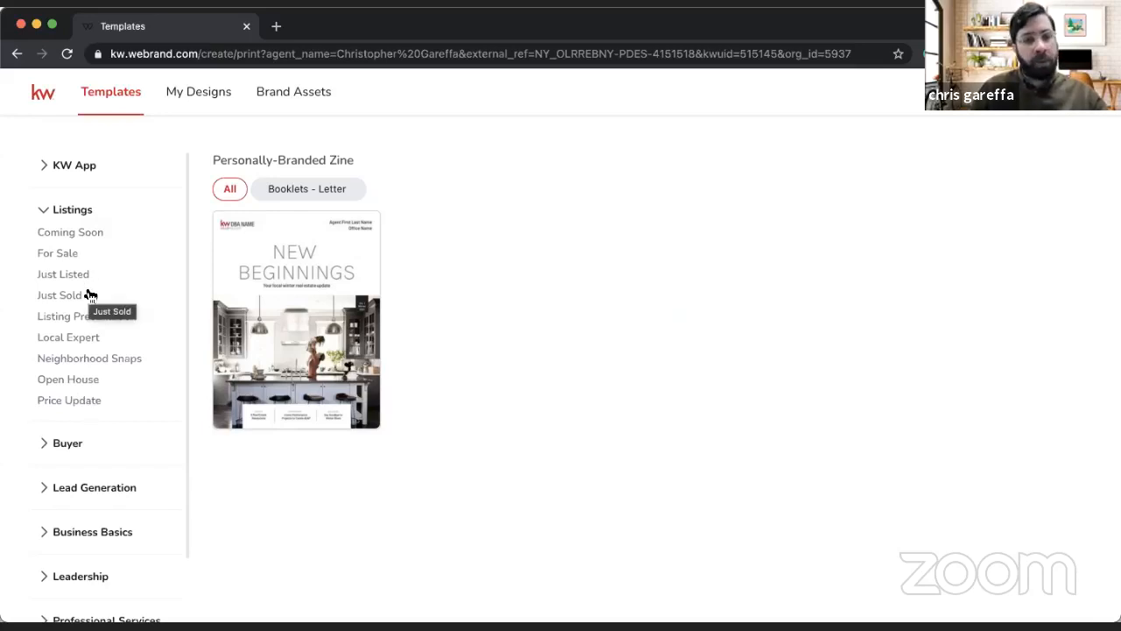
{"action": "left_click", "coordinate": [68, 255]}
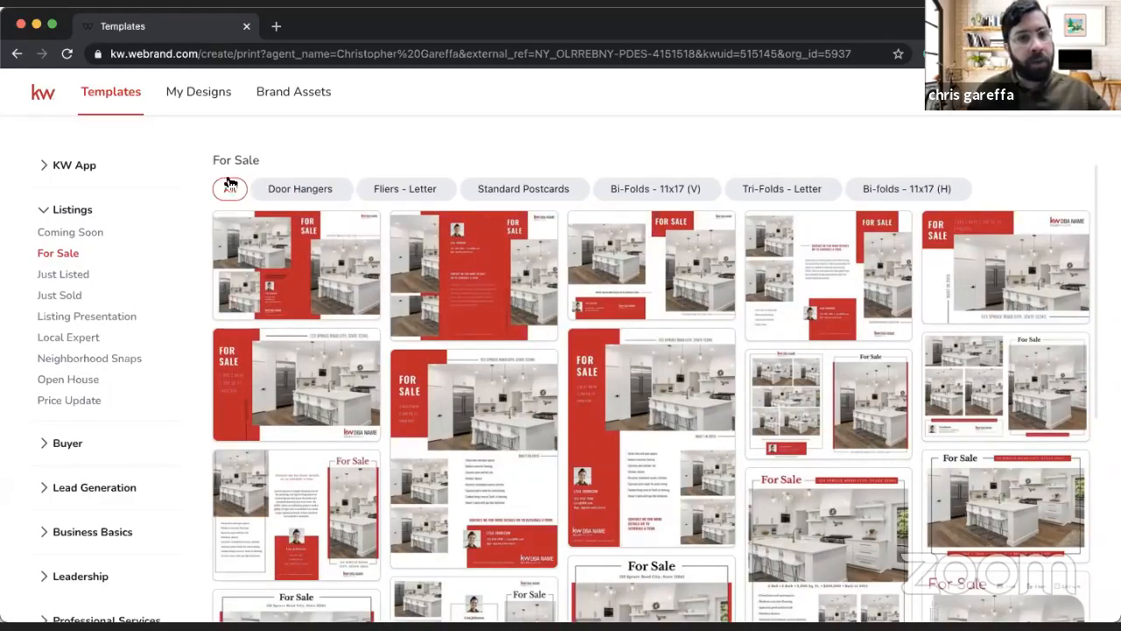
{"action": "scroll", "coordinate": [594, 245], "scroll_direction": "down", "scroll_amount": 5}
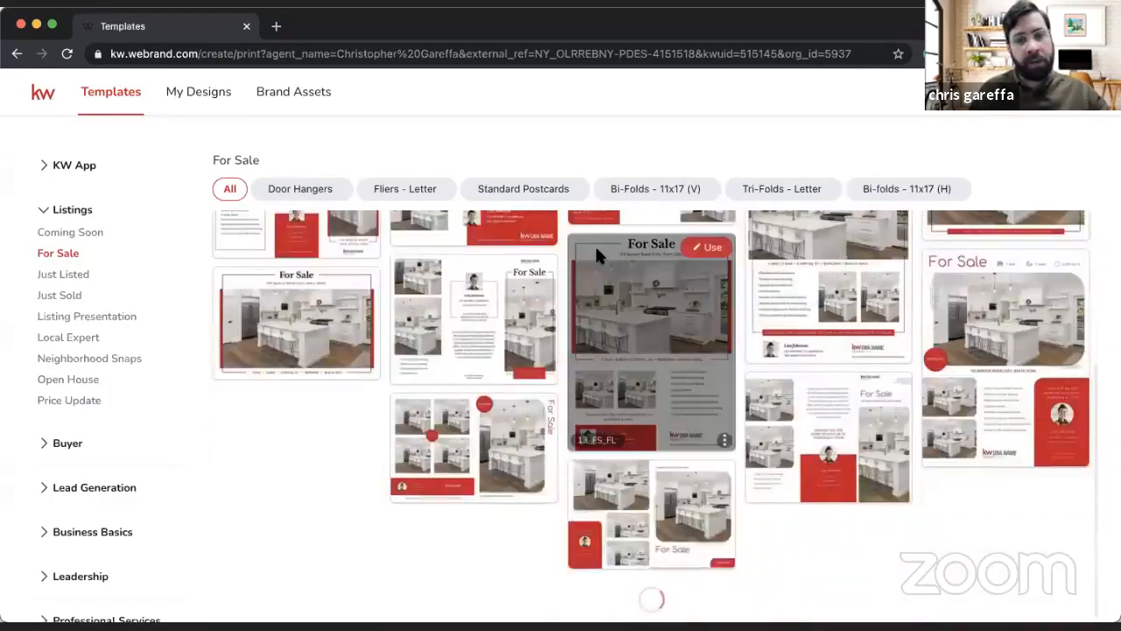
{"action": "scroll", "coordinate": [584, 319], "scroll_direction": "down", "scroll_amount": 20}
{"action": "scroll", "coordinate": [582, 324], "scroll_direction": "up", "scroll_amount": 20}
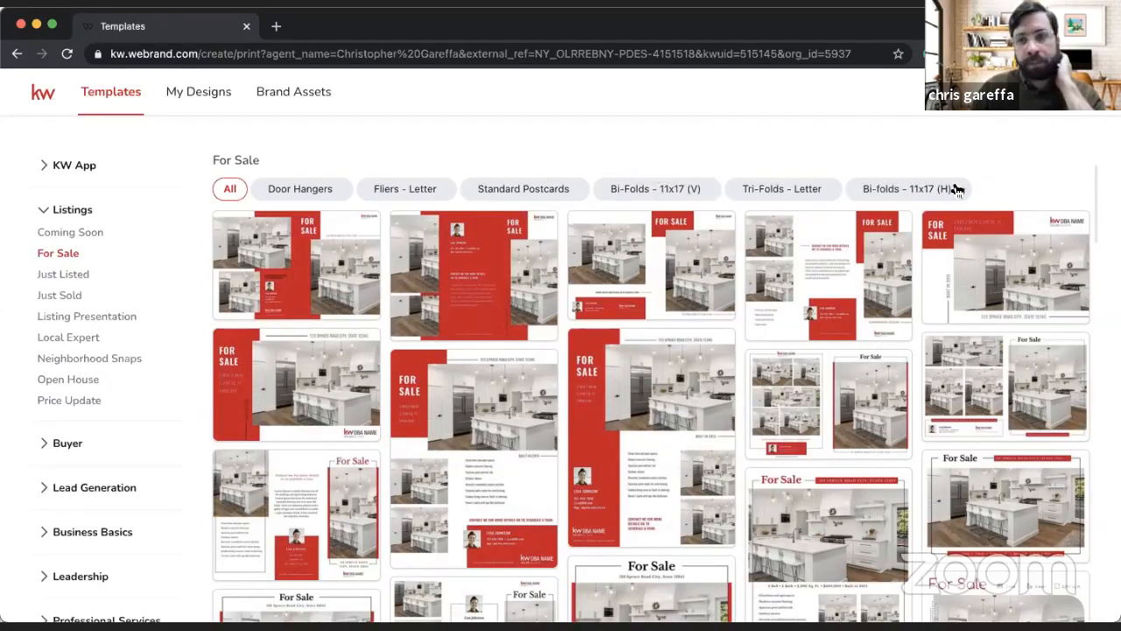
{"action": "mouse_move", "coordinate": [588, 289]}
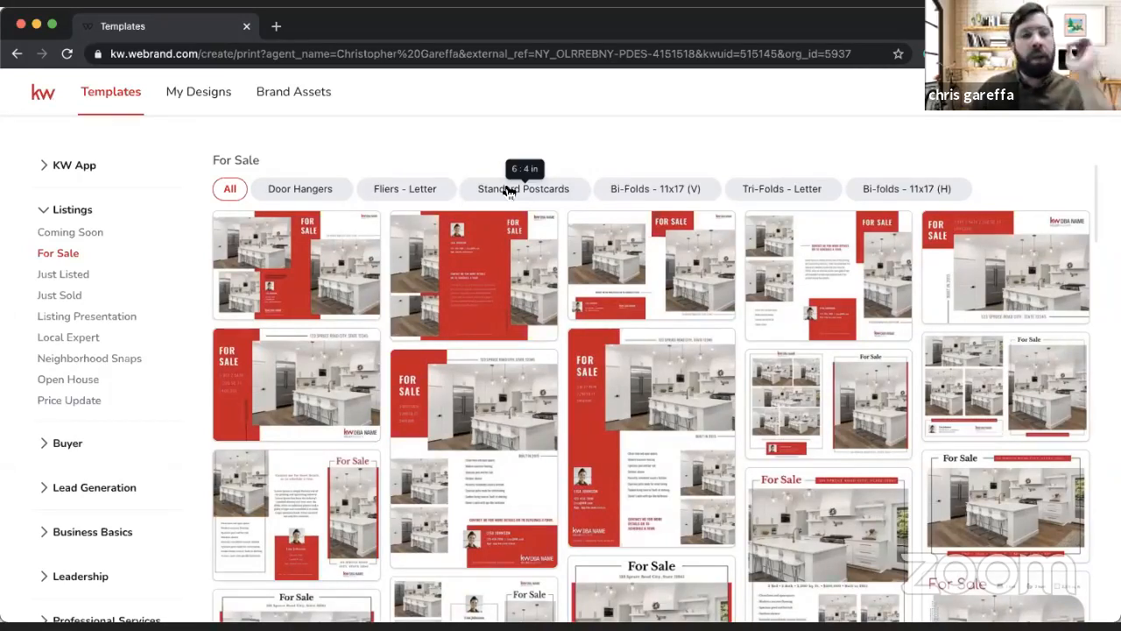
{"action": "mouse_move", "coordinate": [253, 276]}
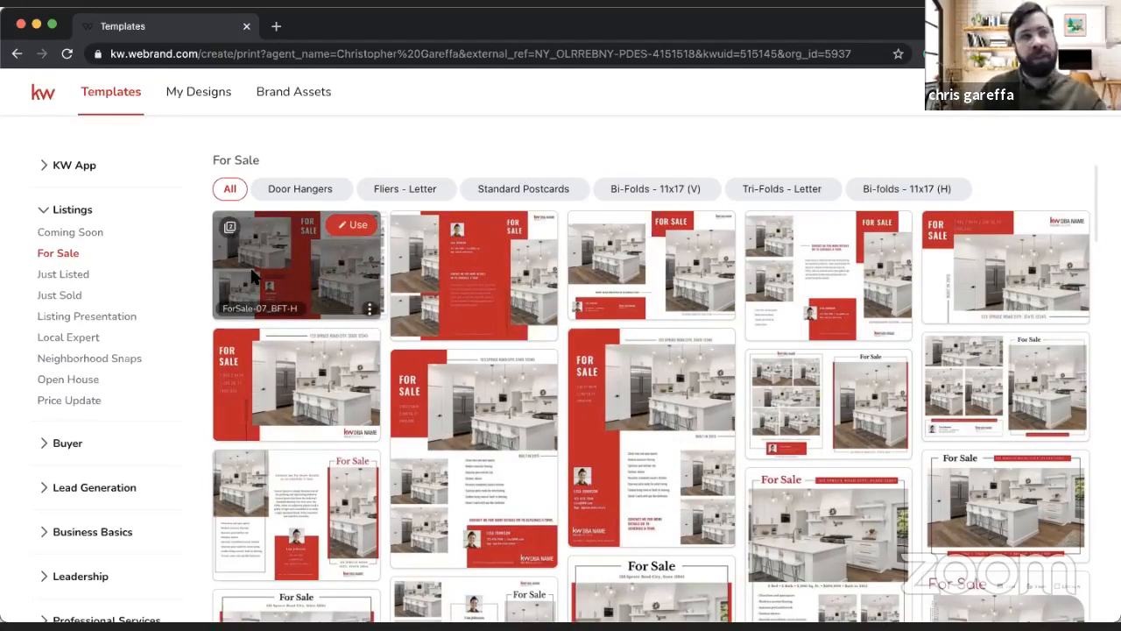
Step: Look at the My App templates under KW App and the Coming Soon templates under Listings
{"action": "left_click", "coordinate": [92, 171]}
{"action": "left_click", "coordinate": [61, 184]}
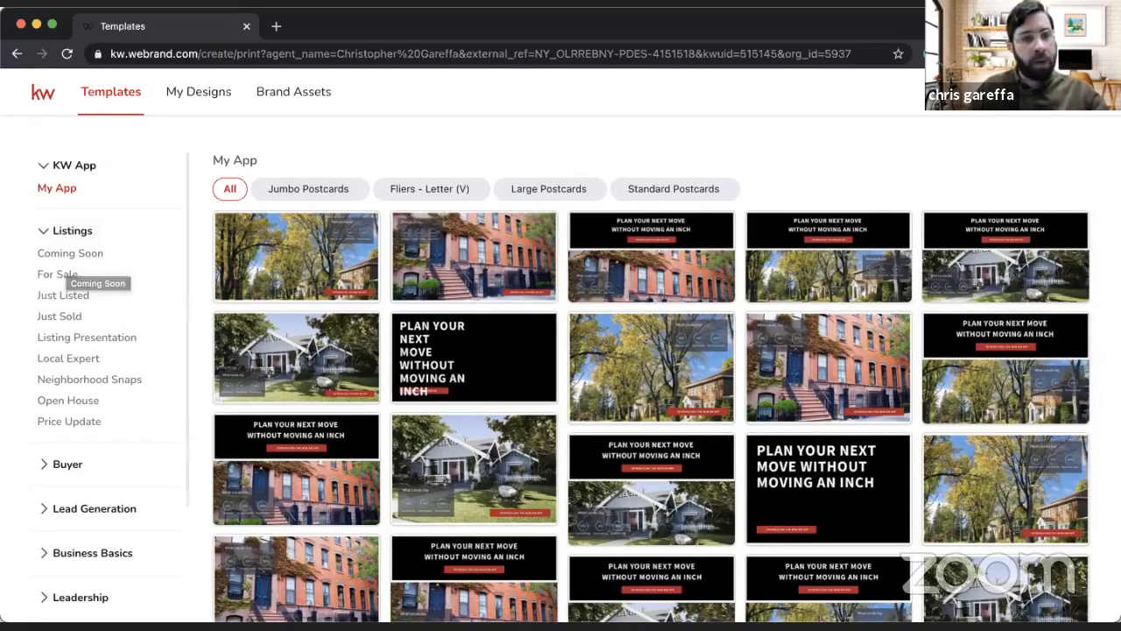
{"action": "left_click", "coordinate": [86, 254]}
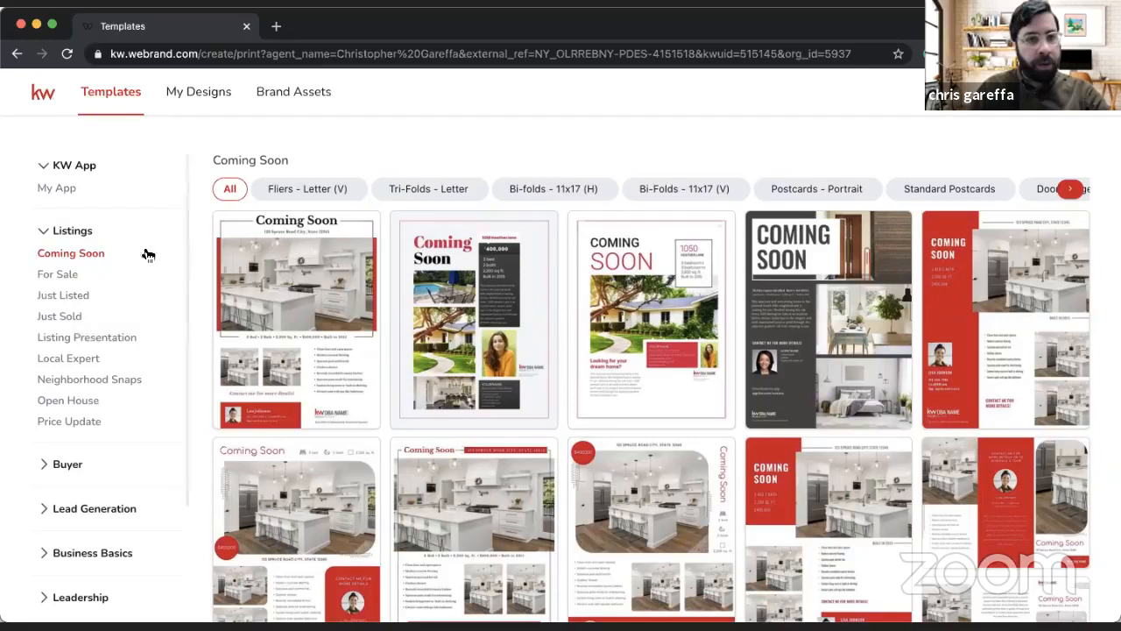
Step: Filter the For Sale listing templates to the Fliers - Letter format and examine the first designs
{"action": "left_click", "coordinate": [59, 275]}
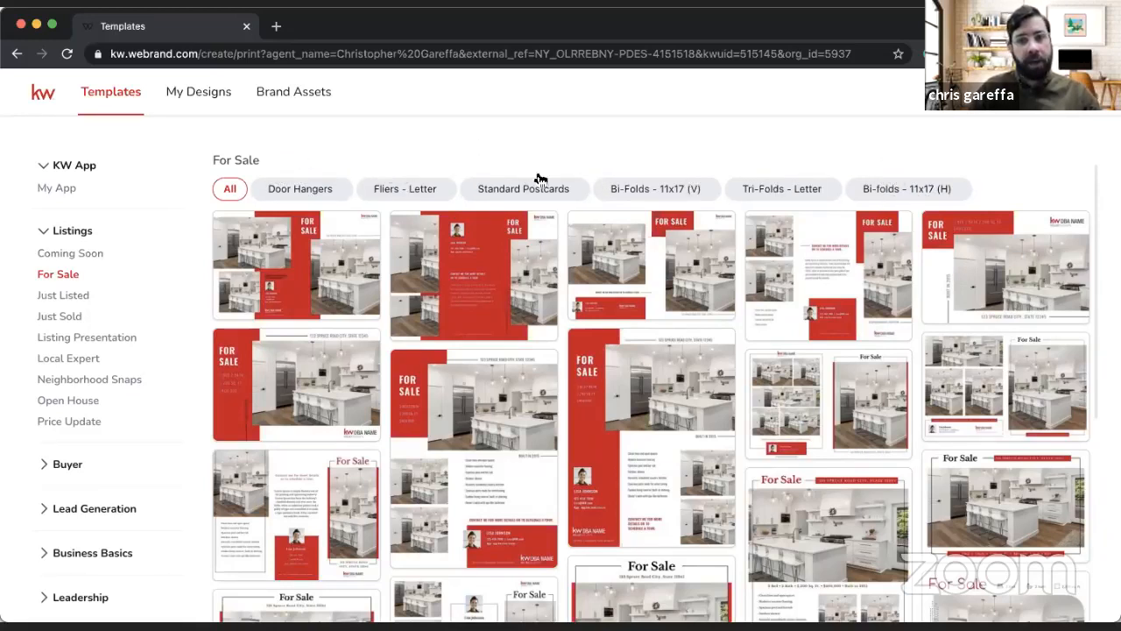
{"action": "left_click", "coordinate": [419, 191]}
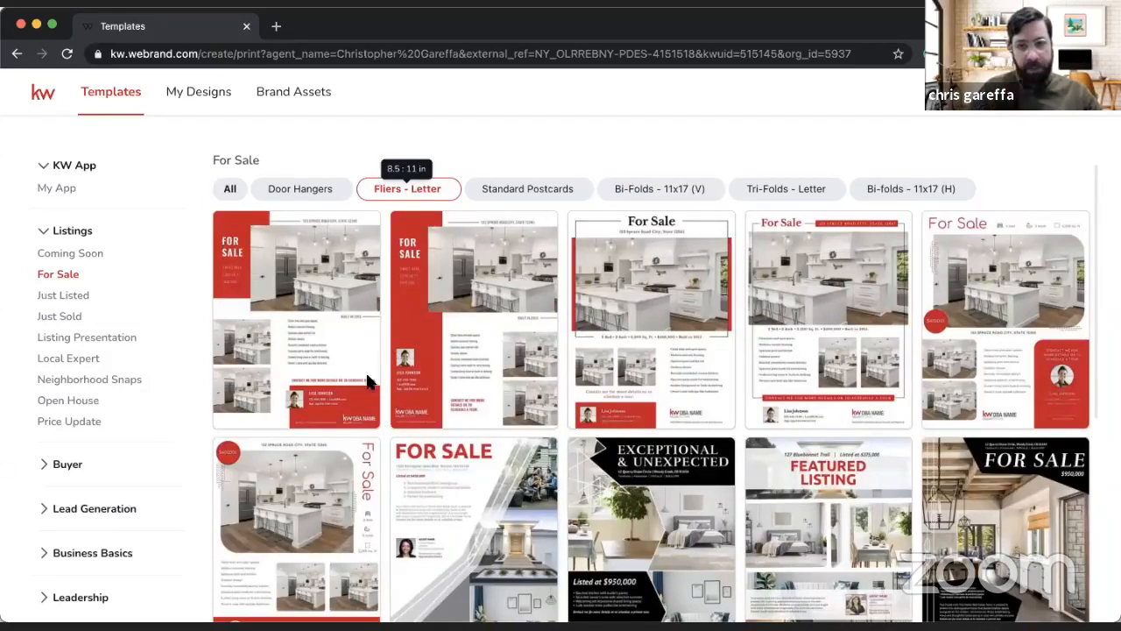
{"action": "mouse_move", "coordinate": [473, 273]}
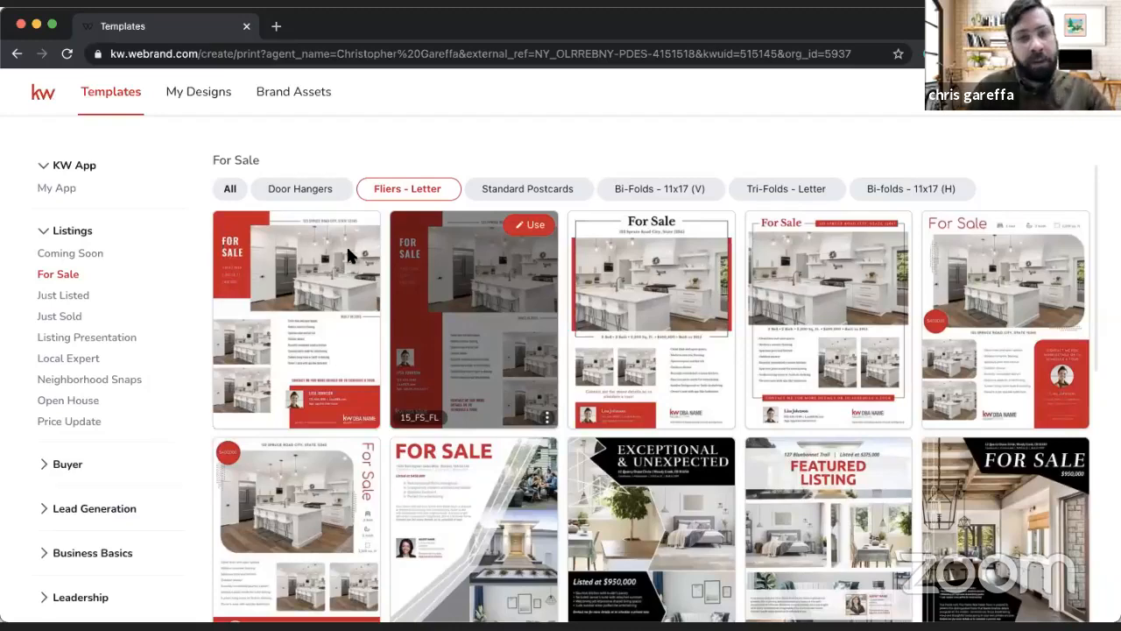
{"action": "mouse_move", "coordinate": [356, 232]}
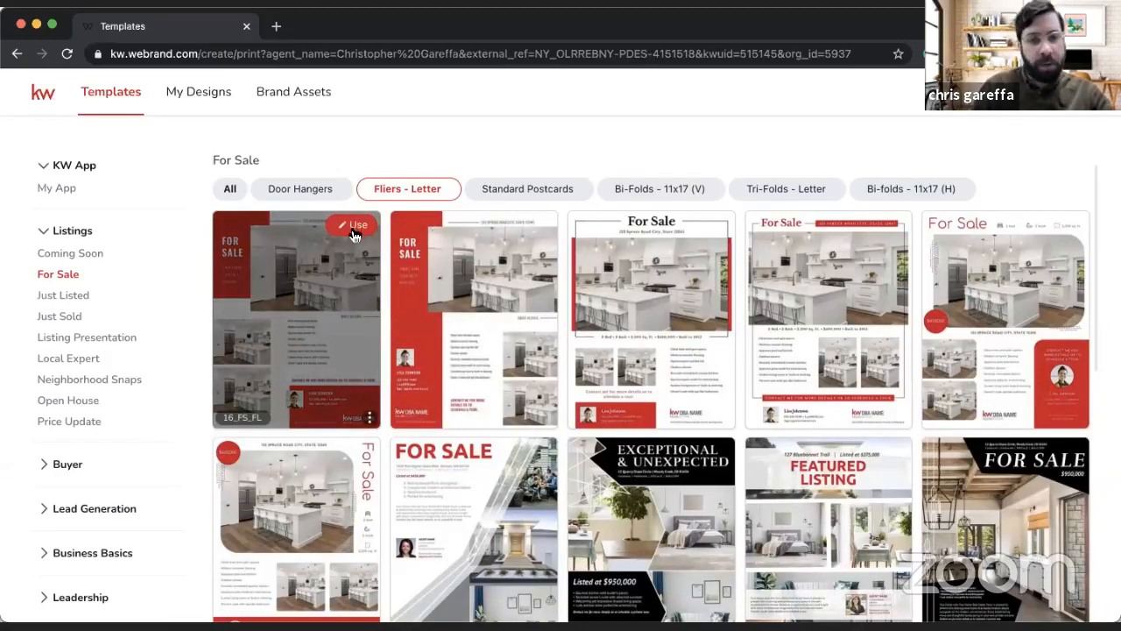
{"action": "mouse_move", "coordinate": [679, 307]}
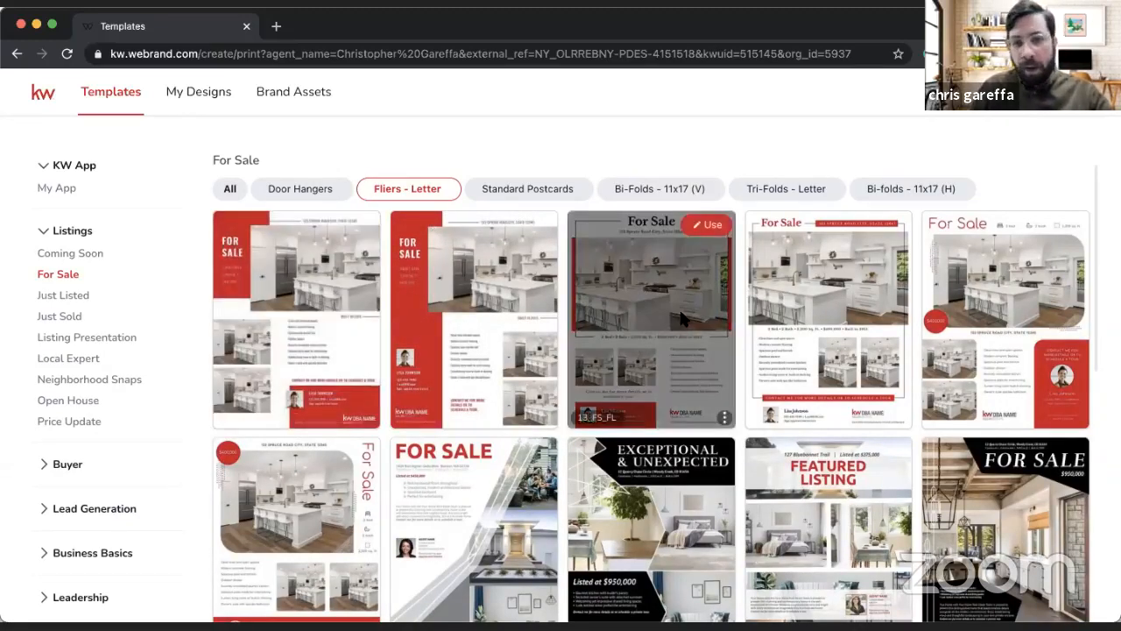
Step: Look through the remaining letter fliers and start a new design from the 13_FS_FL template
{"action": "scroll", "coordinate": [685, 322], "scroll_direction": "down", "scroll_amount": 1}
{"action": "scroll", "coordinate": [684, 321], "scroll_direction": "down", "scroll_amount": 5}
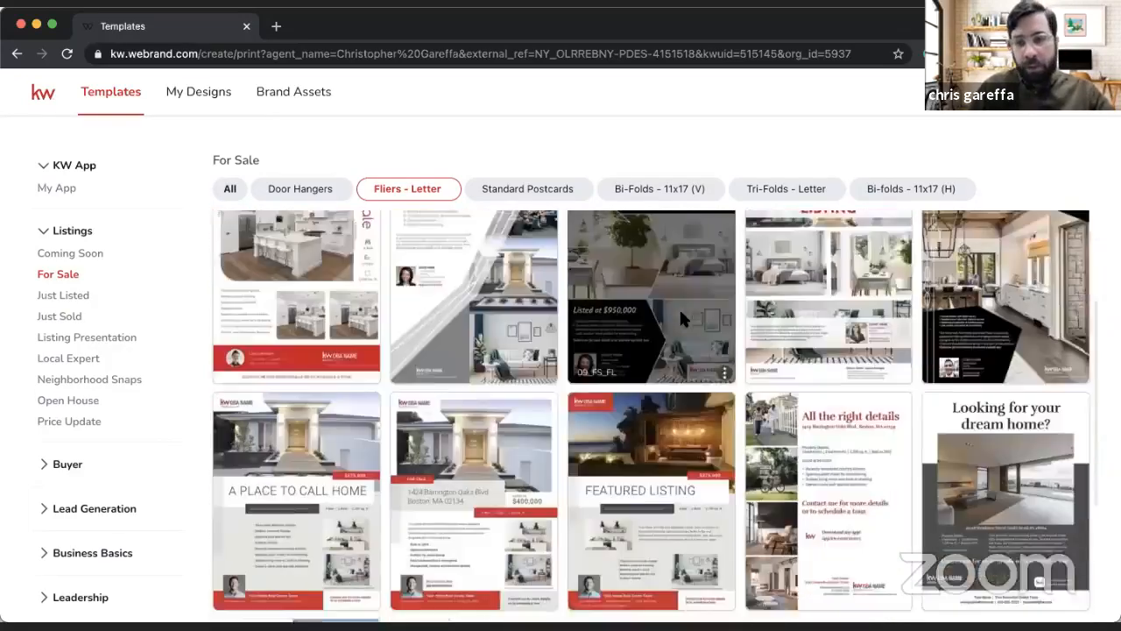
{"action": "scroll", "coordinate": [684, 322], "scroll_direction": "down", "scroll_amount": 2}
{"action": "scroll", "coordinate": [684, 320], "scroll_direction": "up", "scroll_amount": 7}
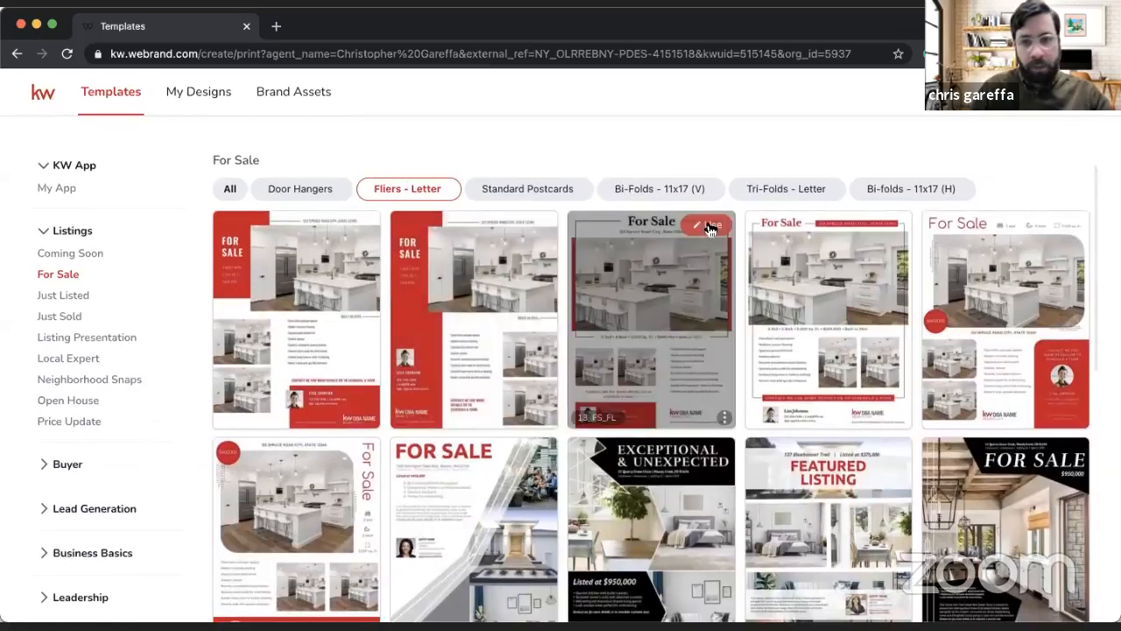
{"action": "left_click", "coordinate": [710, 228]}
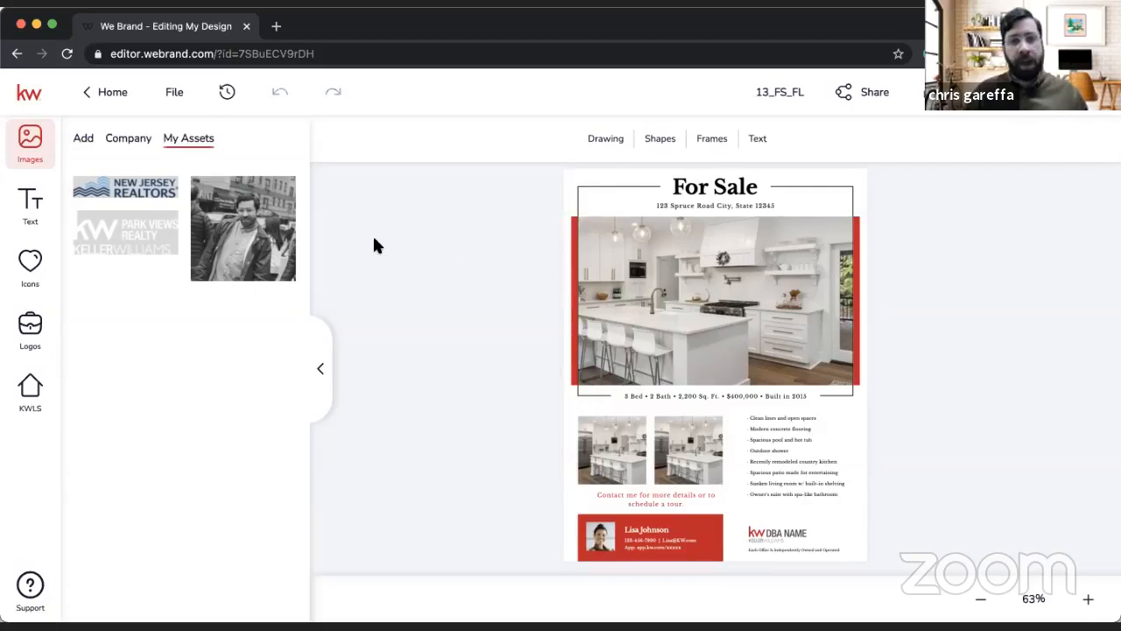
Step: Replace the agent headshot in the flier's red contact box with the black-and-white portrait from My Assets and check it enlarged
{"action": "mouse_move", "coordinate": [250, 255]}
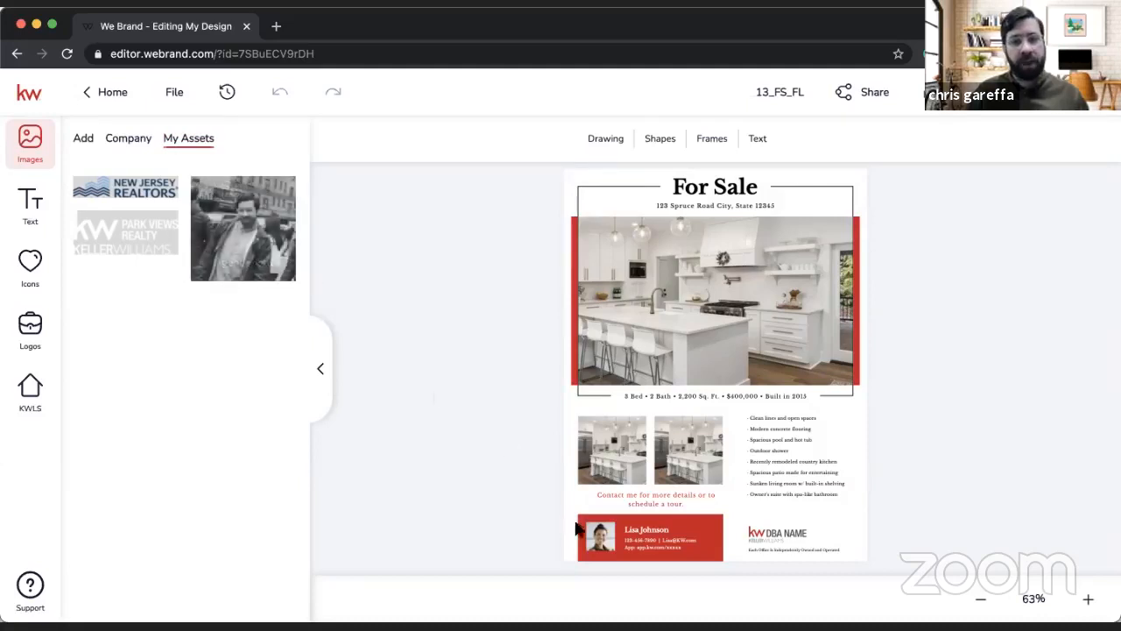
{"action": "left_click_drag", "start_coordinate": [576, 528], "coordinate": [600, 534]}
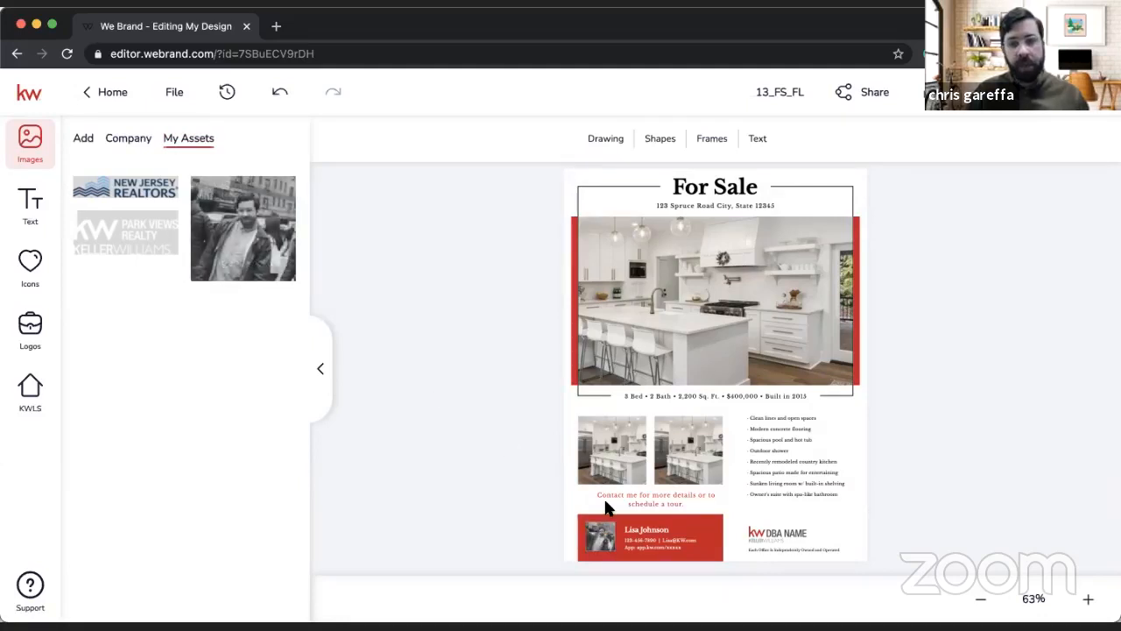
{"action": "left_click", "coordinate": [1091, 599]}
{"action": "left_click", "coordinate": [1091, 599]}
{"action": "left_click", "coordinate": [1091, 599]}
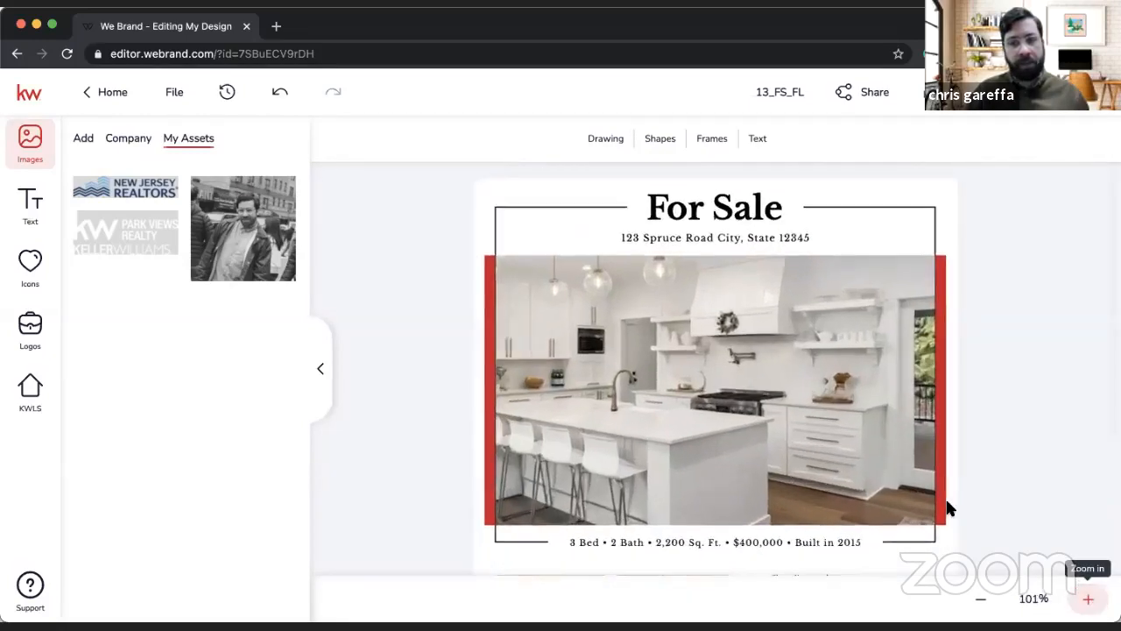
{"action": "scroll", "coordinate": [949, 504], "scroll_direction": "down", "scroll_amount": 3}
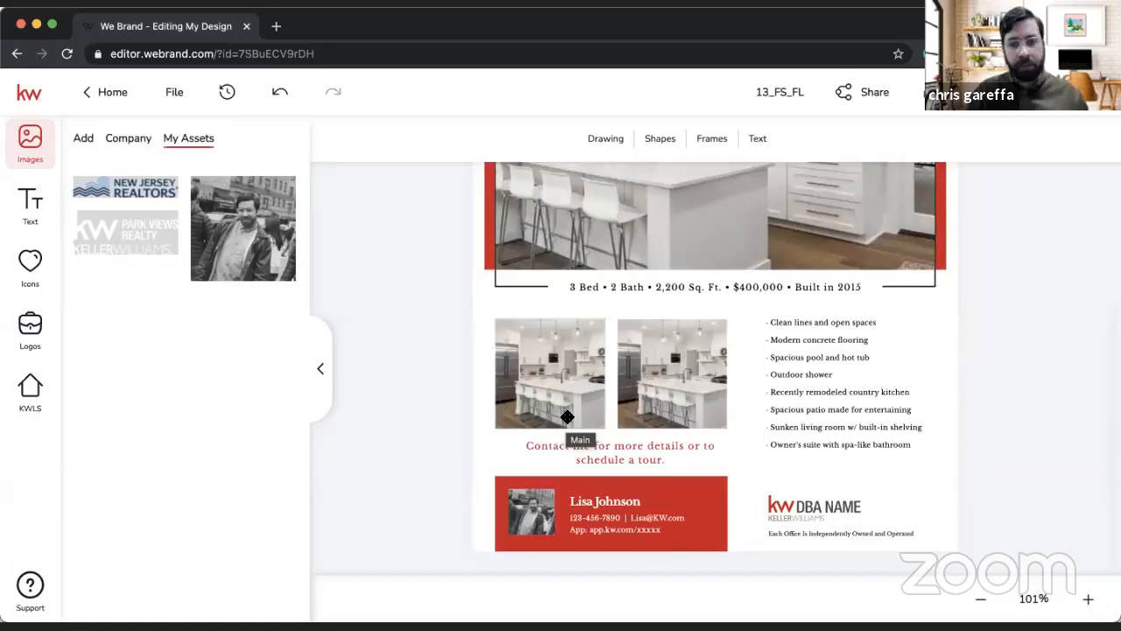
{"action": "scroll", "coordinate": [568, 417], "scroll_direction": "up", "scroll_amount": 3}
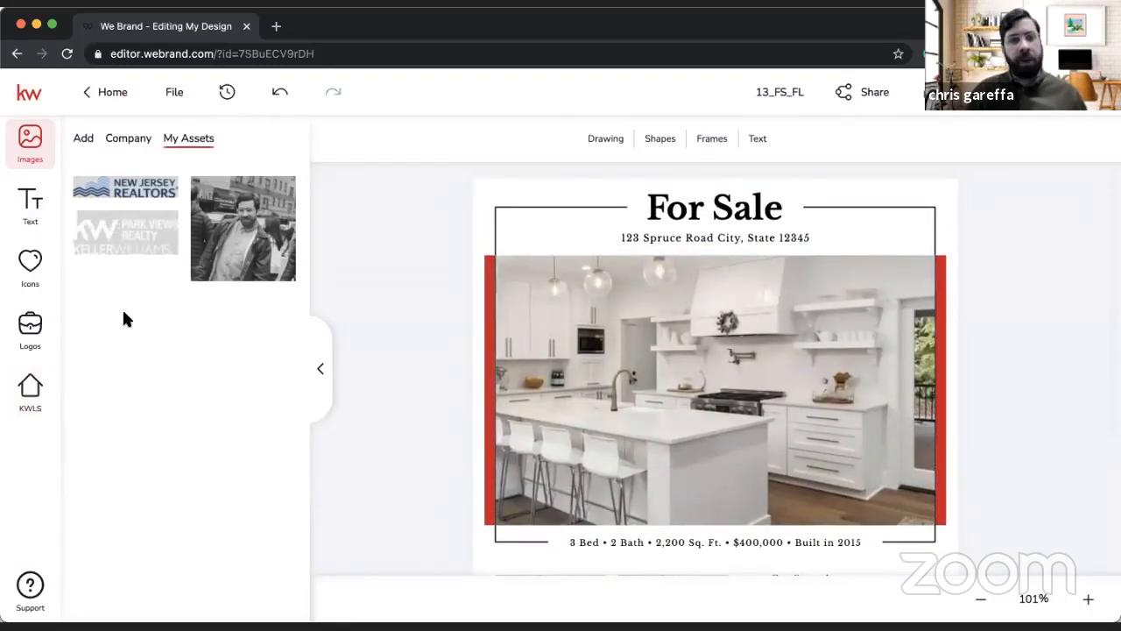
Step: Open the Brooklyn listing's photos from KWLS and replace the flier's large kitchen picture with the double-height living room showing the hanging fireplace
{"action": "left_click", "coordinate": [25, 399]}
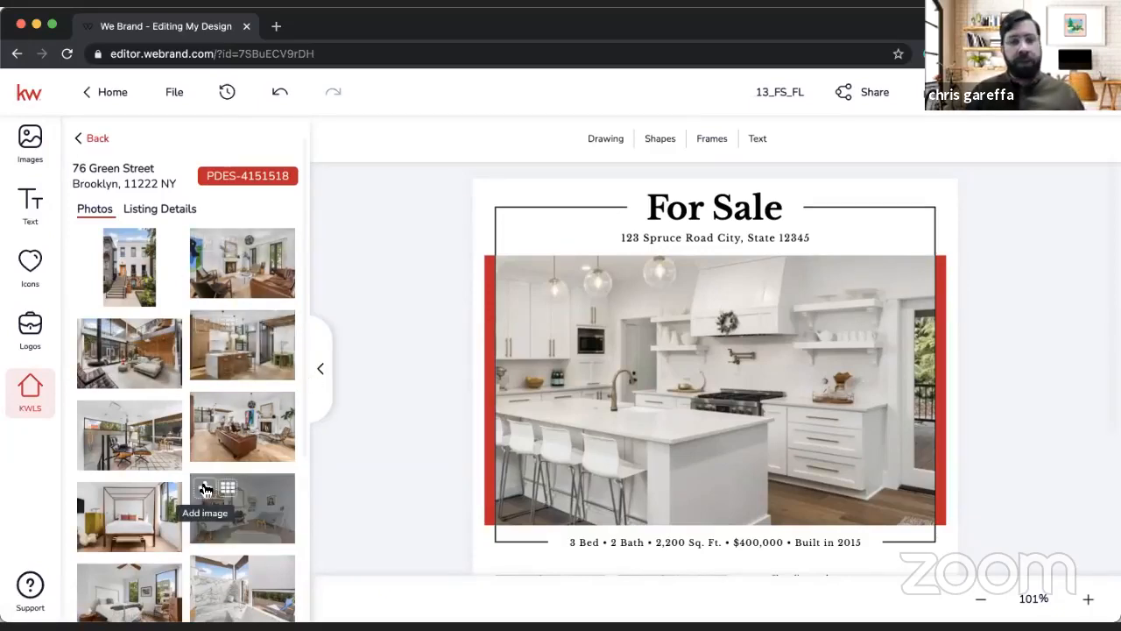
{"action": "scroll", "coordinate": [605, 326], "scroll_direction": "down", "scroll_amount": 4}
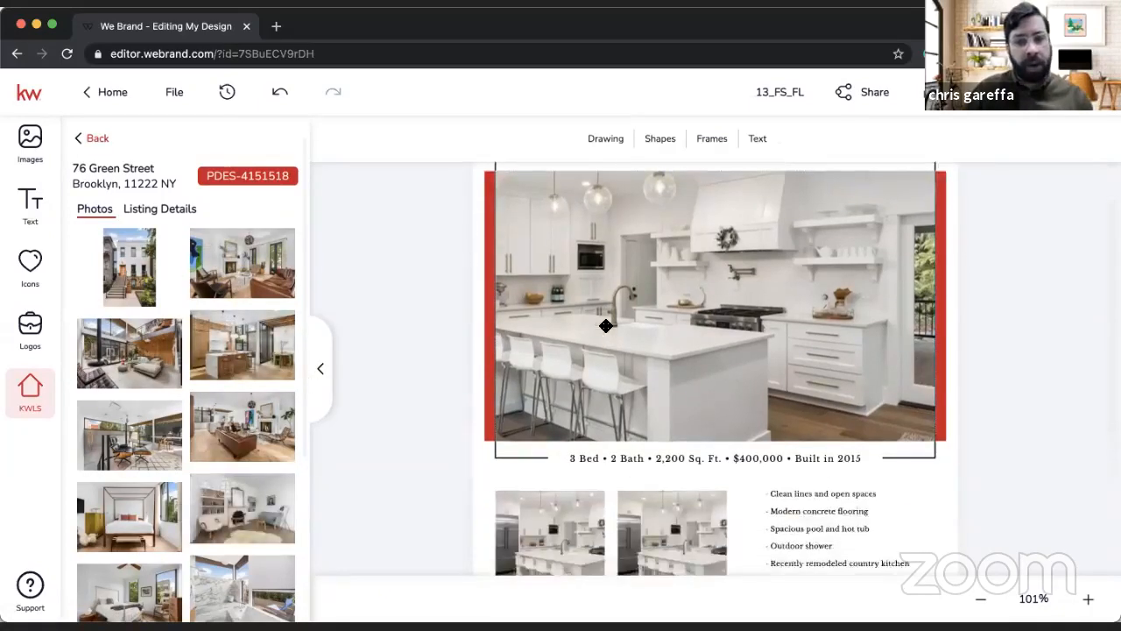
{"action": "scroll", "coordinate": [605, 326], "scroll_direction": "up", "scroll_amount": 2}
{"action": "scroll", "coordinate": [605, 326], "scroll_direction": "up", "scroll_amount": 2}
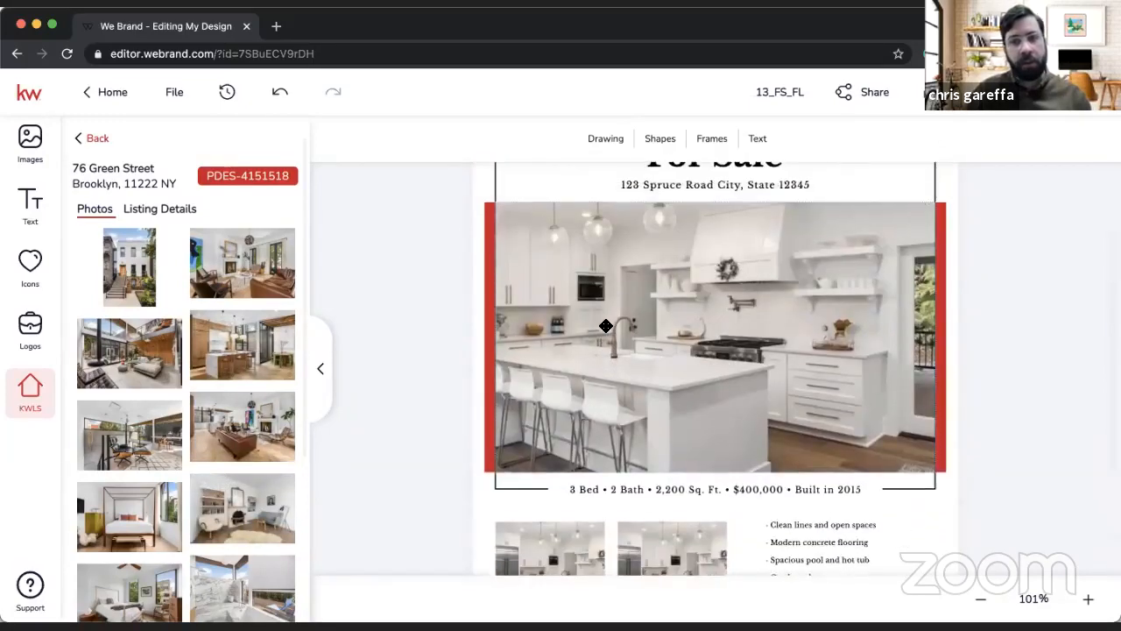
{"action": "scroll", "coordinate": [605, 326], "scroll_direction": "down", "scroll_amount": 3}
{"action": "scroll", "coordinate": [609, 324], "scroll_direction": "up", "scroll_amount": 2}
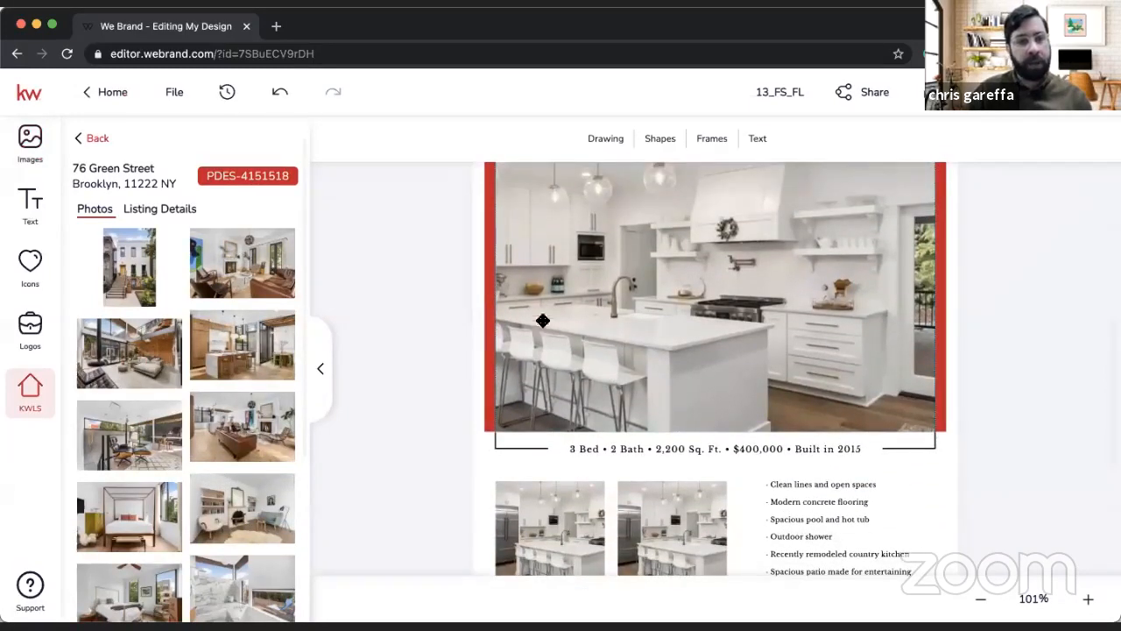
{"action": "scroll", "coordinate": [544, 321], "scroll_direction": "up", "scroll_amount": 1}
{"action": "left_click_drag", "start_coordinate": [348, 353], "coordinate": [587, 346]}
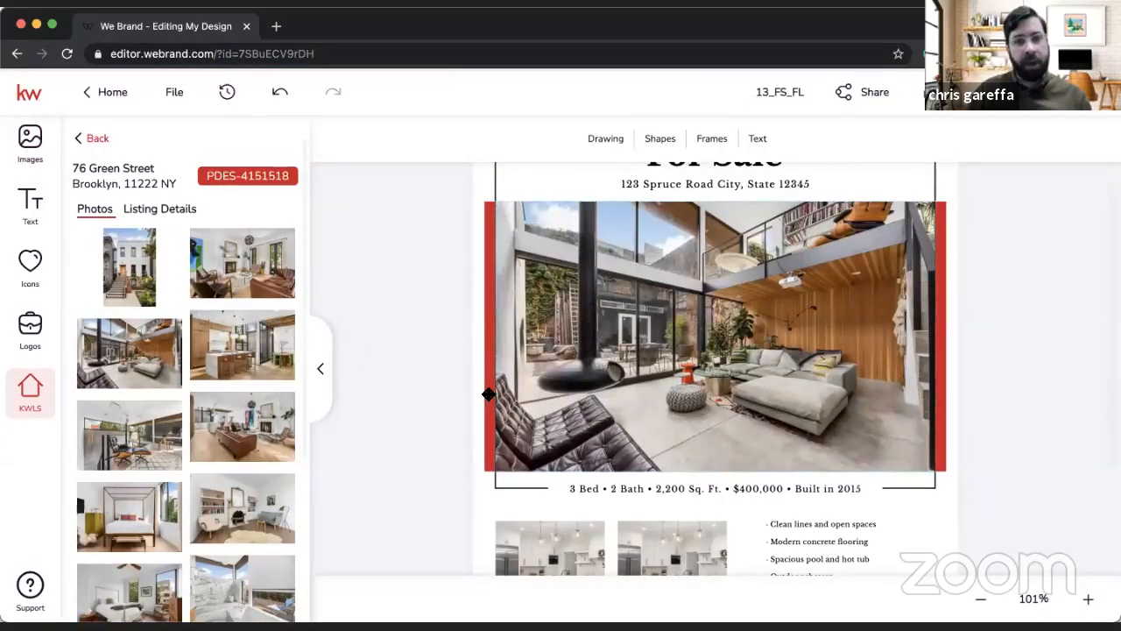
Step: Replace the first small kitchen picture with the listing's gravel patio photo and the second with the front facade photo
{"action": "scroll", "coordinate": [295, 432], "scroll_direction": "down", "scroll_amount": 3}
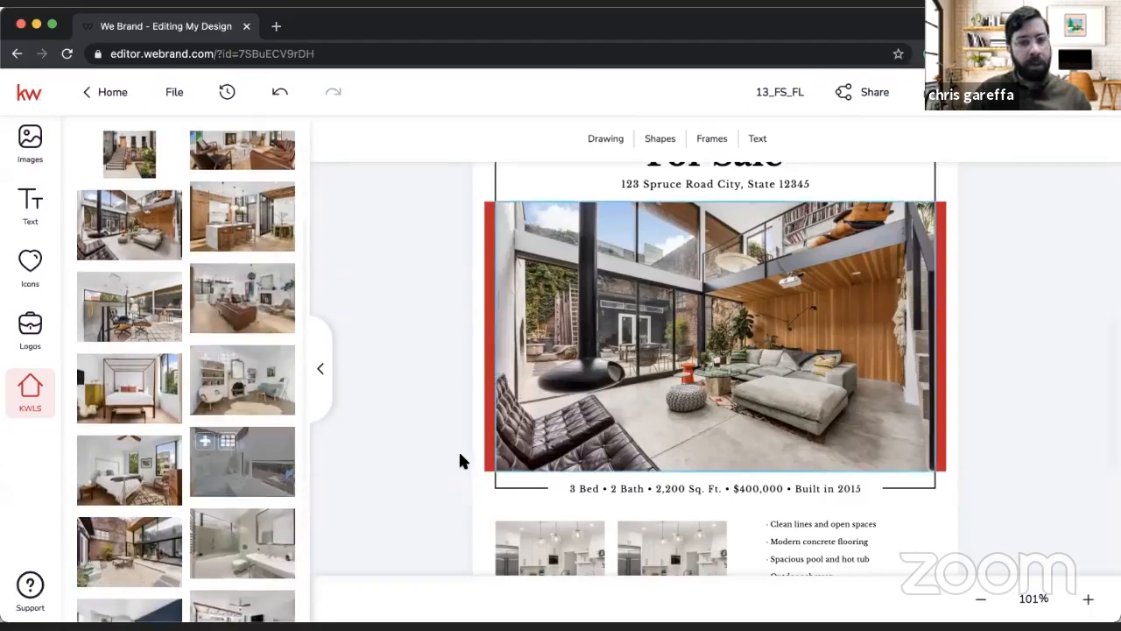
{"action": "scroll", "coordinate": [458, 449], "scroll_direction": "down", "scroll_amount": 3}
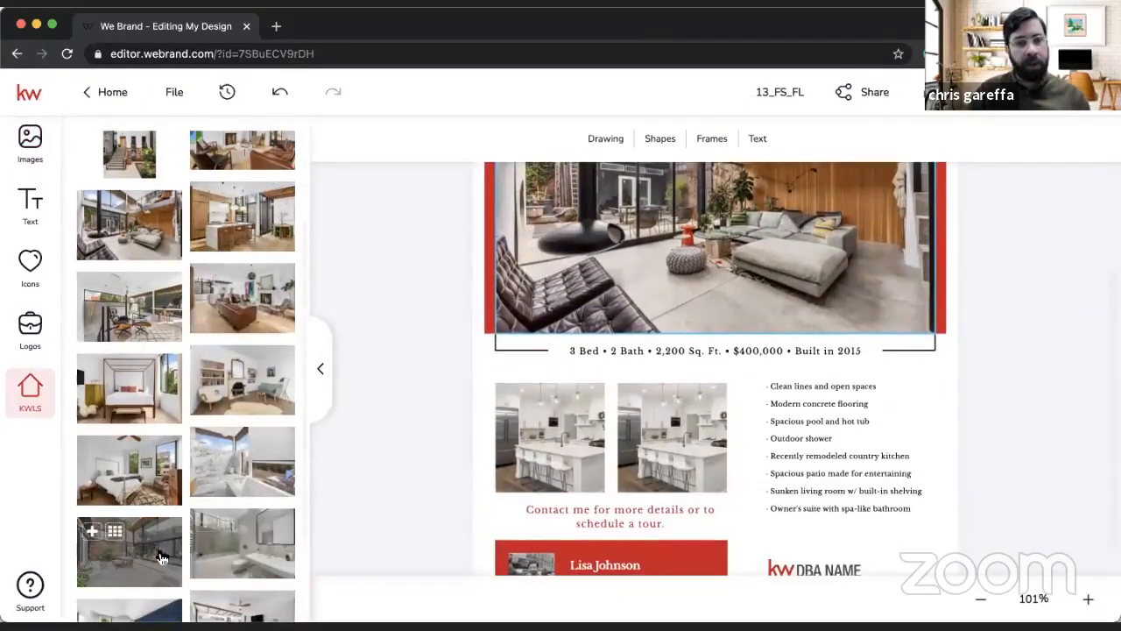
{"action": "left_click_drag", "start_coordinate": [383, 508], "coordinate": [551, 451]}
{"action": "scroll", "coordinate": [170, 488], "scroll_direction": "up", "scroll_amount": 3}
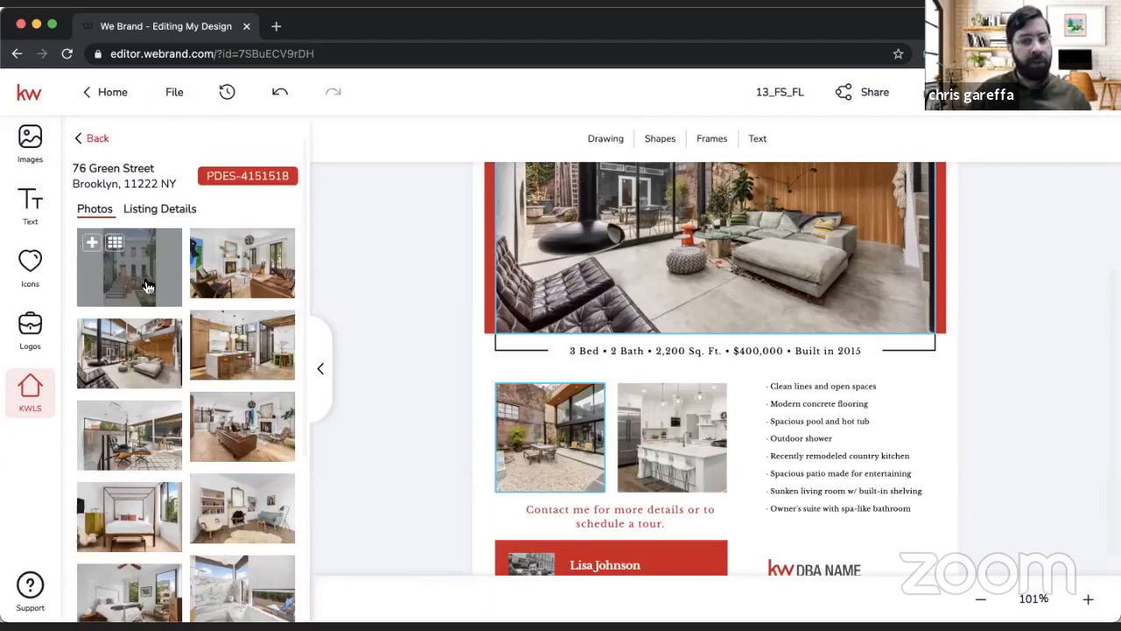
{"action": "left_click_drag", "start_coordinate": [147, 288], "coordinate": [649, 406]}
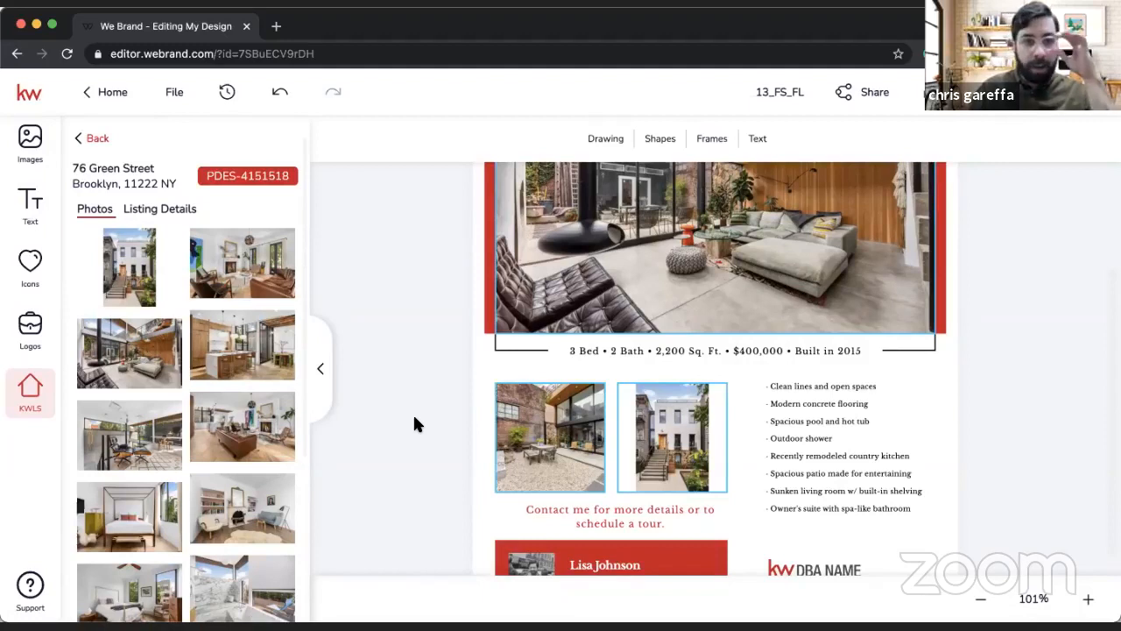
Step: Look through the Brooklyn listing's details for its price, year built, bedrooms and bathrooms
{"action": "left_click", "coordinate": [161, 208]}
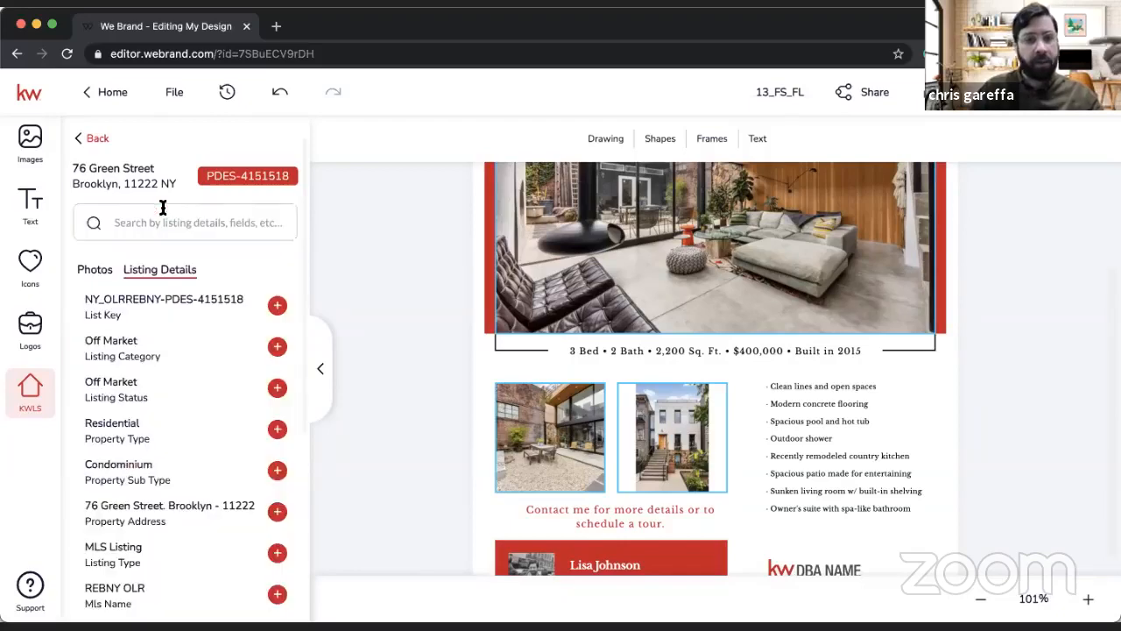
{"action": "scroll", "coordinate": [182, 388], "scroll_direction": "down", "scroll_amount": 3}
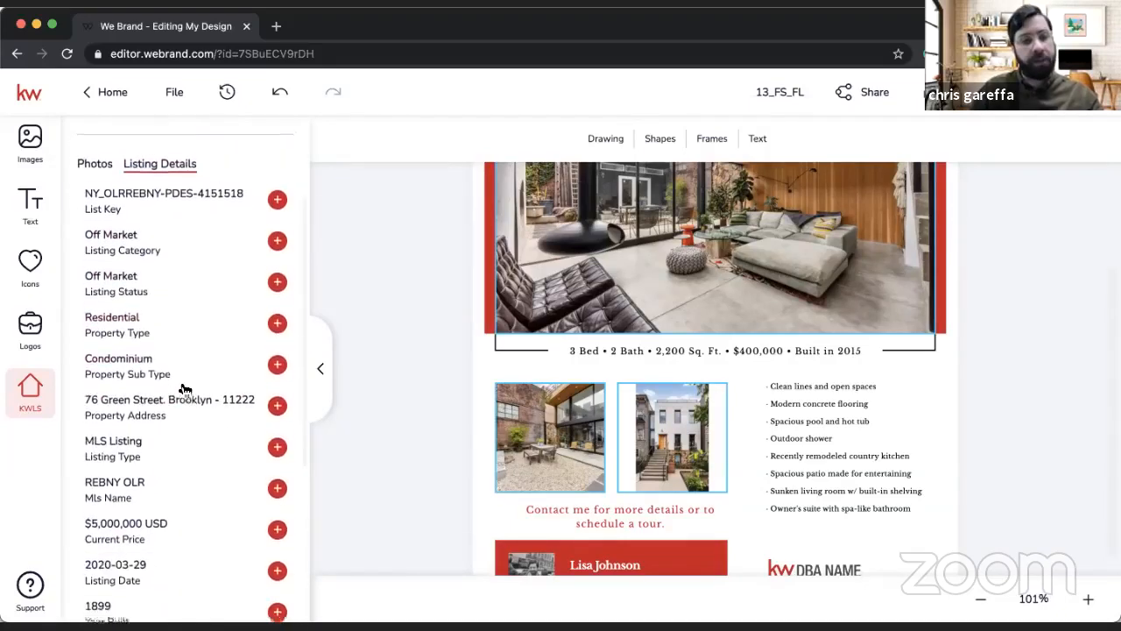
{"action": "scroll", "coordinate": [183, 388], "scroll_direction": "down", "scroll_amount": 5}
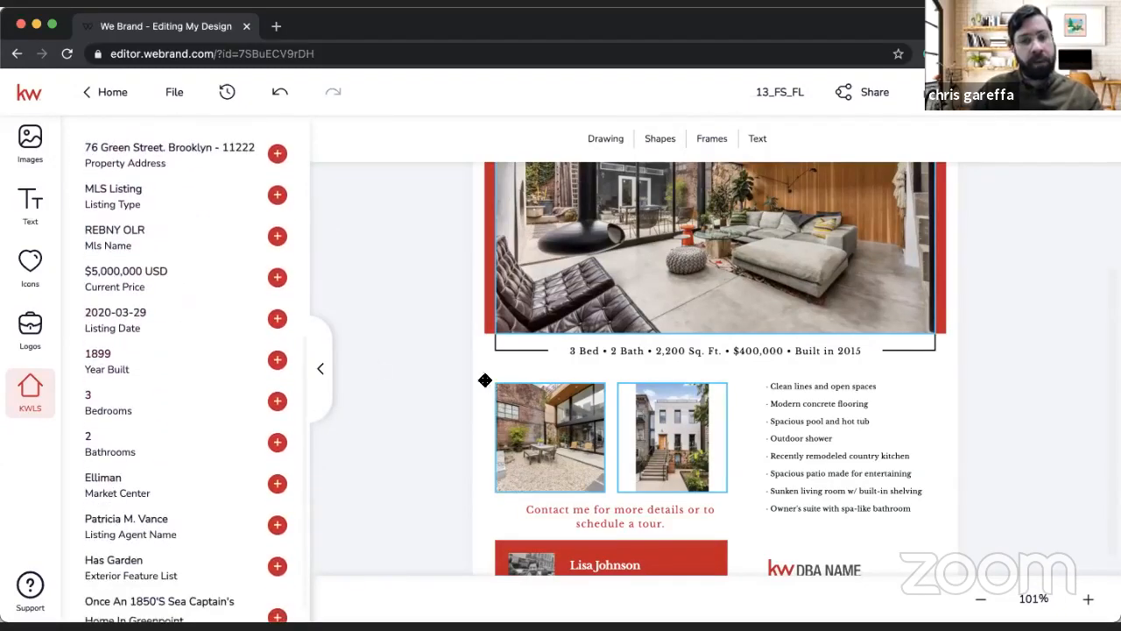
Step: Open the facts line under the main photo in the Typewriter editor and remove the "2,200 Sq. Ft." and "Built in 2015" entries
{"action": "left_click", "coordinate": [658, 357]}
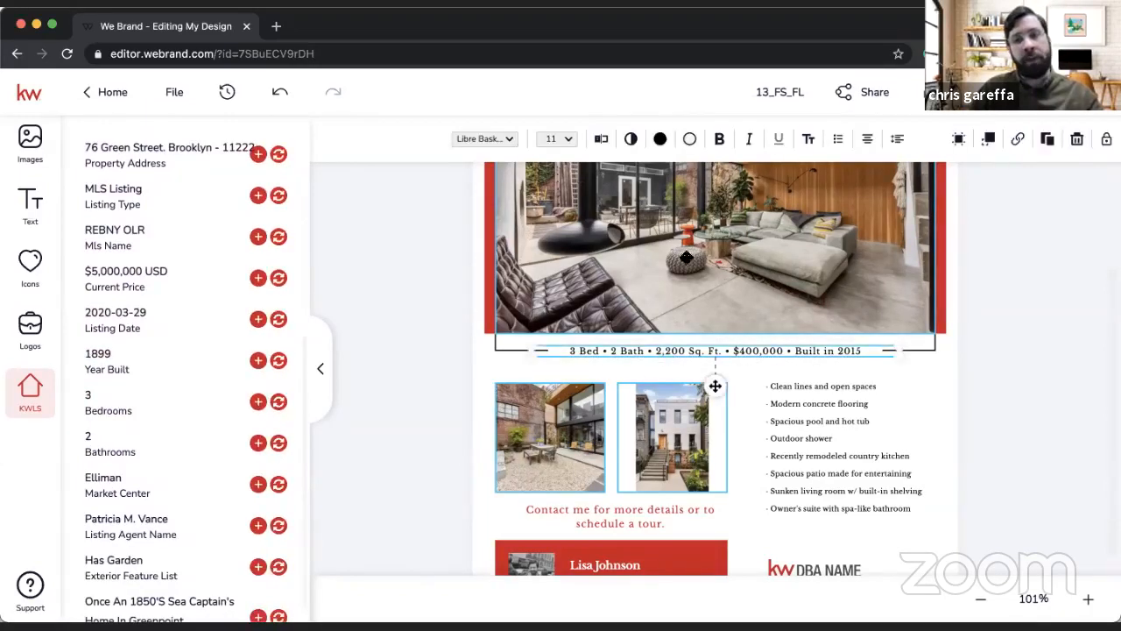
{"action": "left_click", "coordinate": [604, 140]}
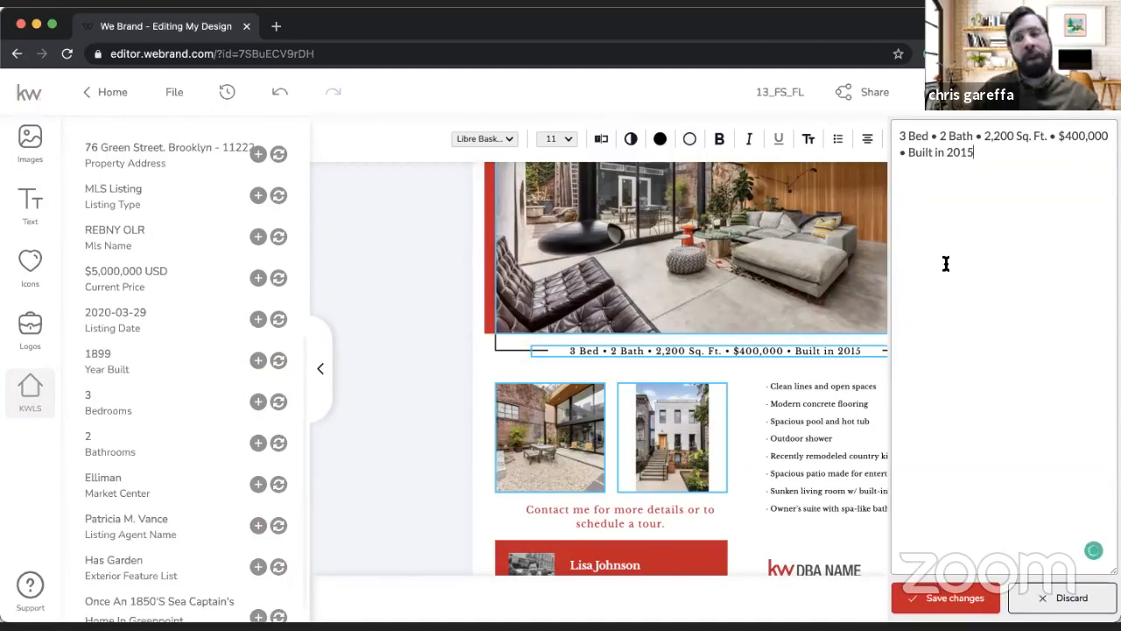
{"action": "left_click_drag", "start_coordinate": [974, 152], "coordinate": [892, 150]}
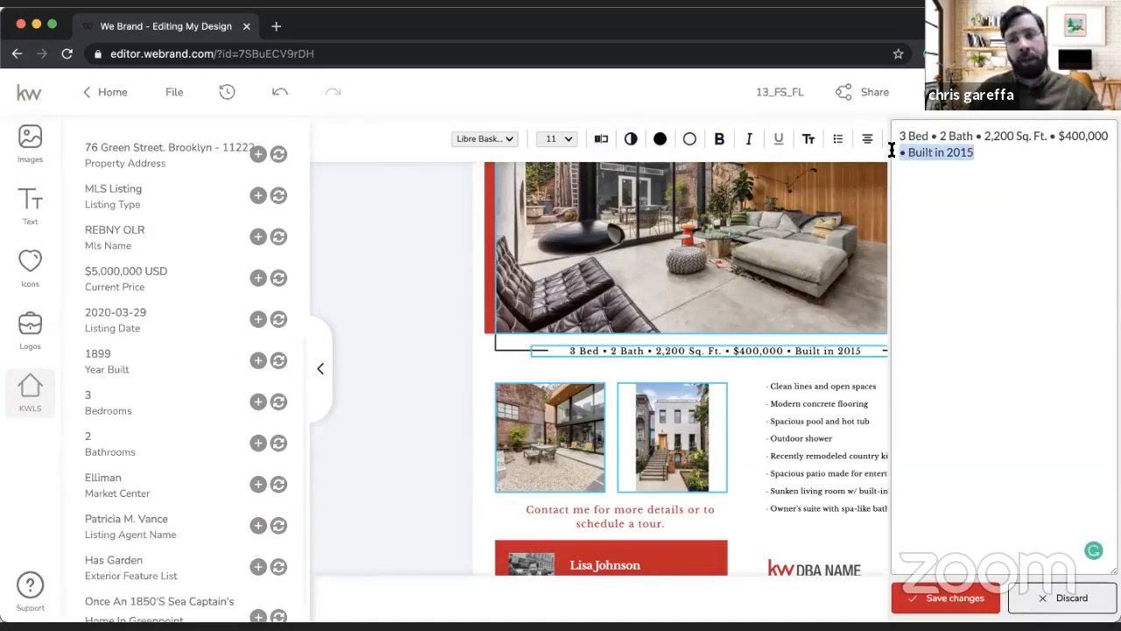
{"action": "key", "text": "BackSpace"}
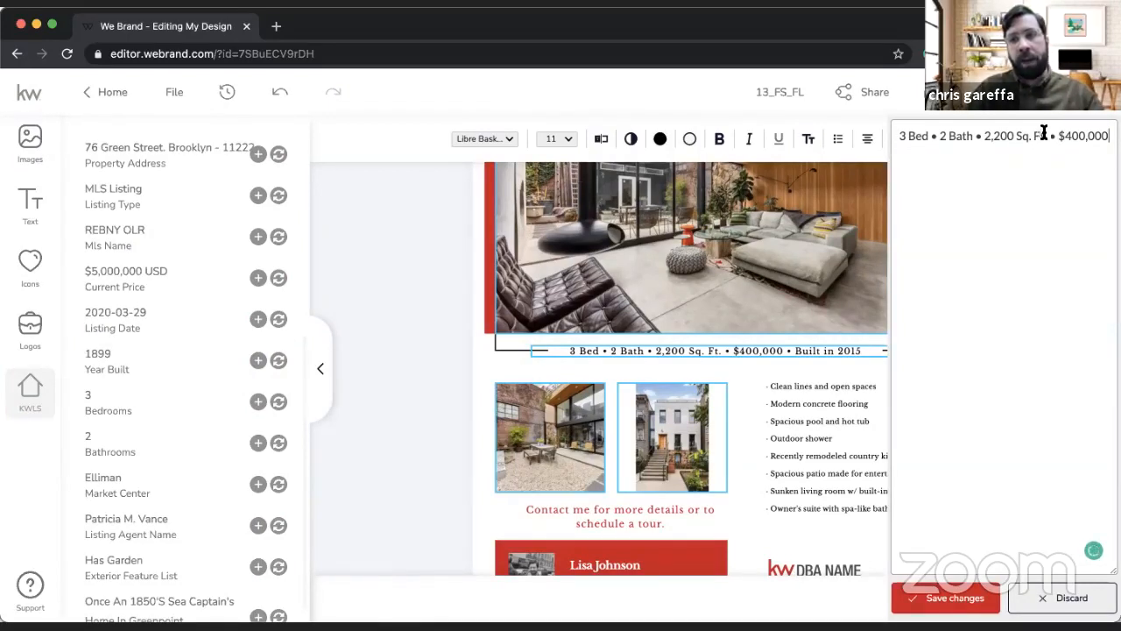
{"action": "left_click_drag", "start_coordinate": [1057, 136], "coordinate": [978, 131]}
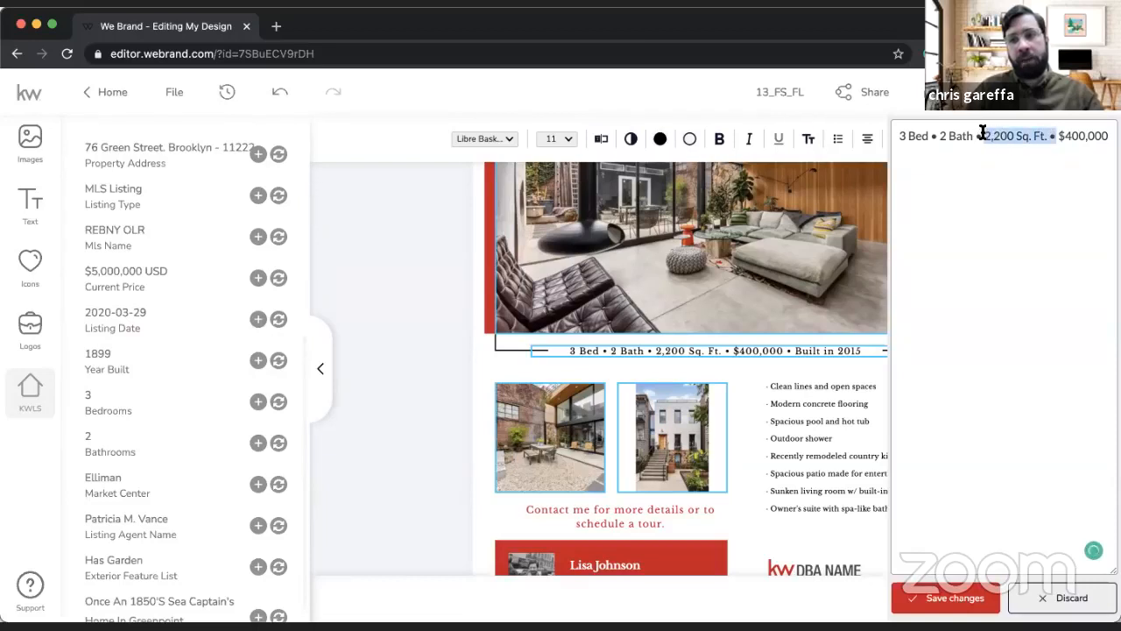
{"action": "key", "text": "BackSpace"}
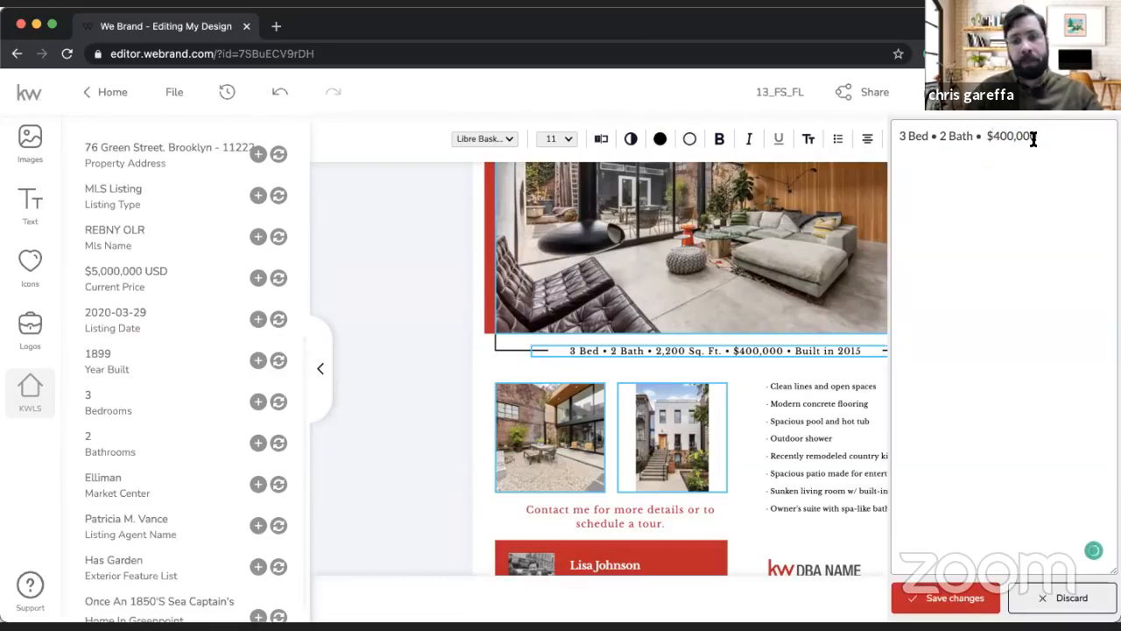
Step: Set the price in the facts line to $5,000,000 and save the text changes
{"action": "left_click", "coordinate": [993, 137]}
{"action": "type", "text": "5,"}
{"action": "key", "text": "BackSpace"}
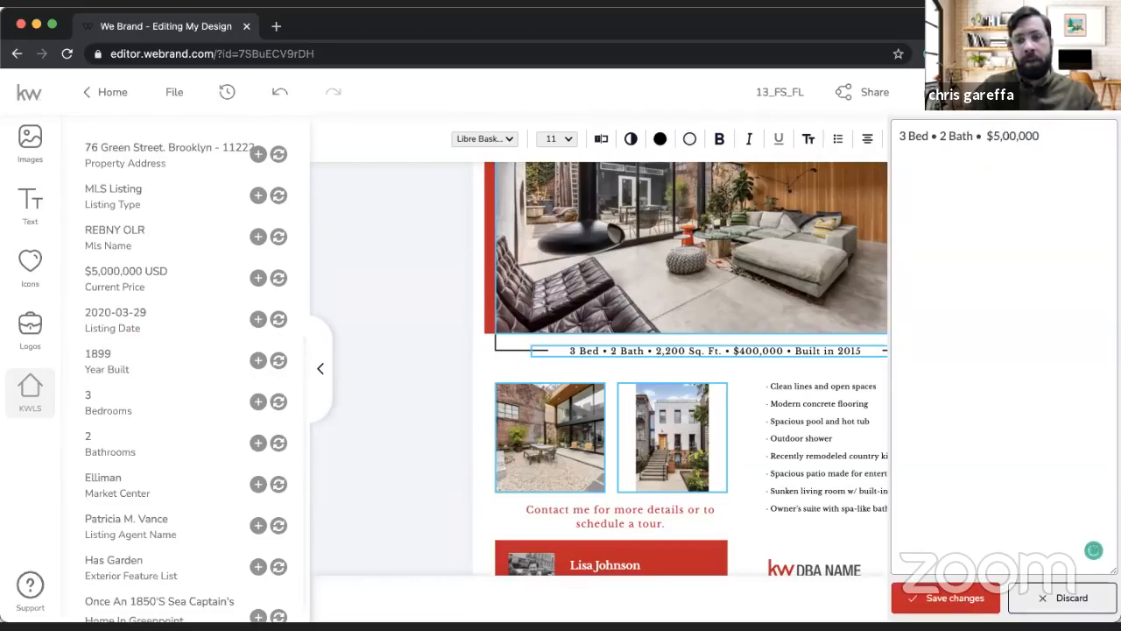
{"action": "left_click", "coordinate": [946, 598]}
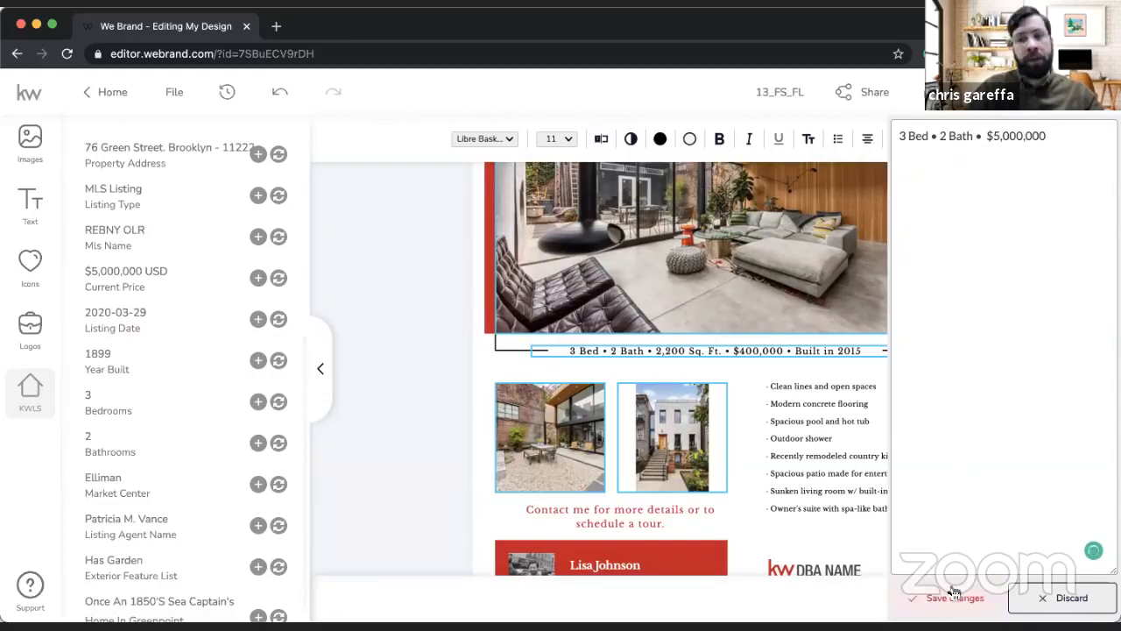
{"action": "left_click", "coordinate": [1045, 372]}
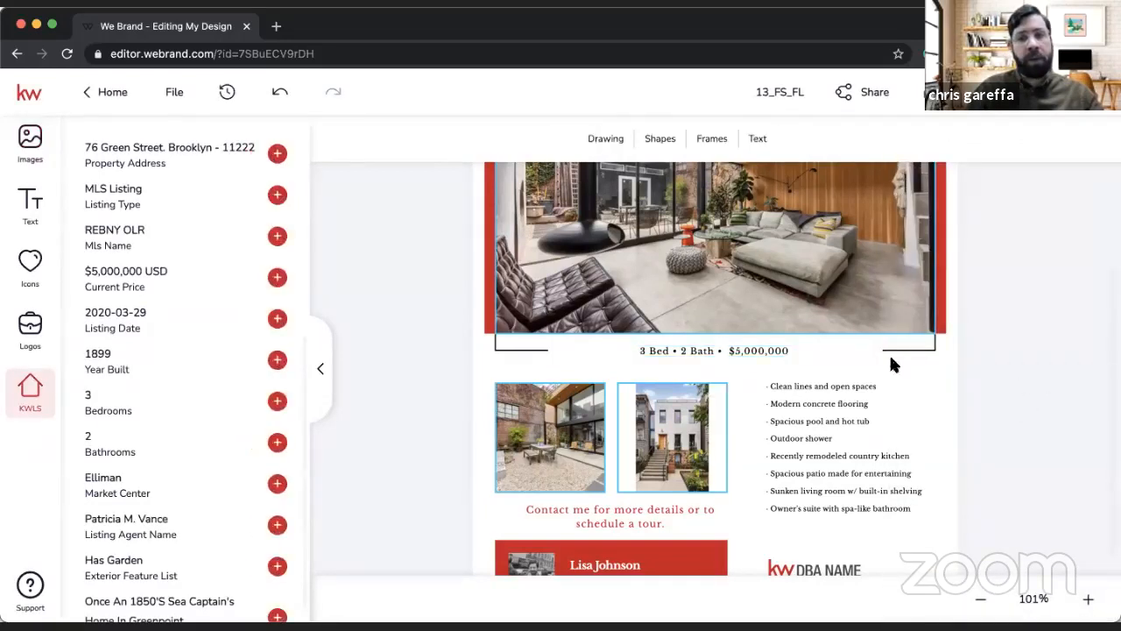
Step: Reopen the bed, bath and price line in the Typewriter editor, select its whole text and save it without edits
{"action": "left_click", "coordinate": [741, 353]}
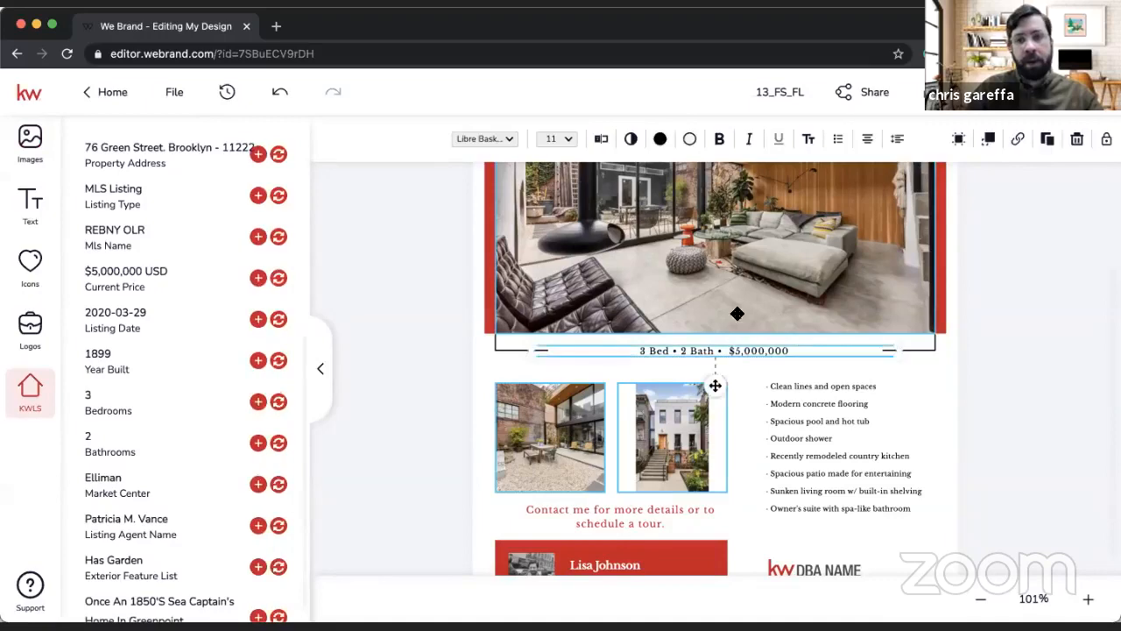
{"action": "scroll", "coordinate": [611, 138], "scroll_direction": "up", "scroll_amount": 5}
{"action": "scroll", "coordinate": [610, 144], "scroll_direction": "up", "scroll_amount": 3}
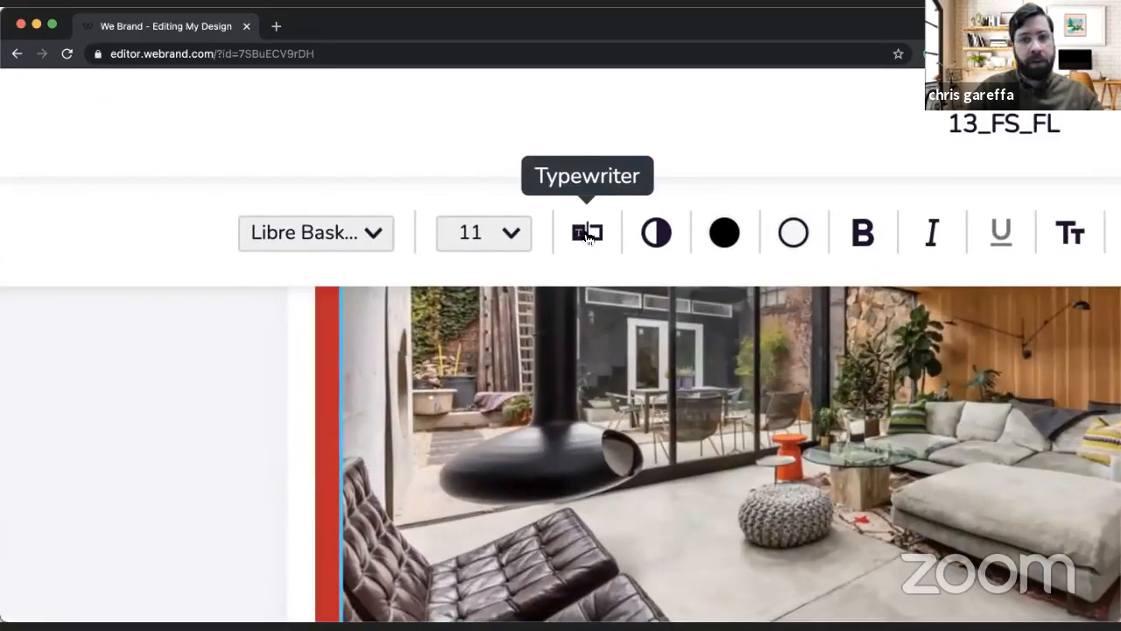
{"action": "scroll", "coordinate": [587, 237], "scroll_direction": "down", "scroll_amount": 8}
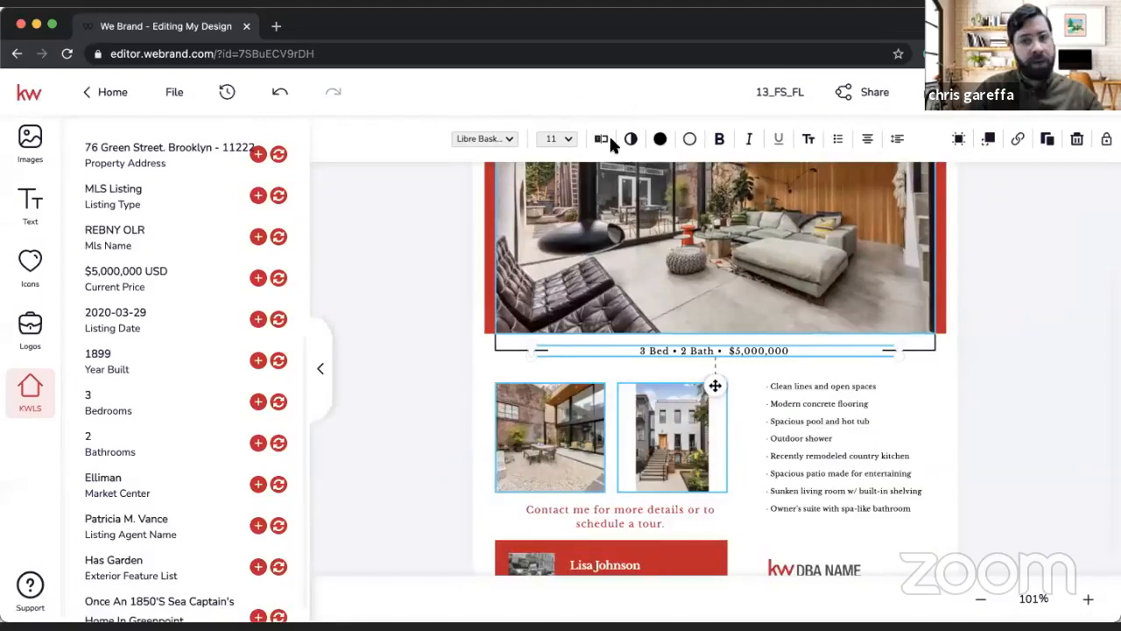
{"action": "left_click", "coordinate": [602, 142]}
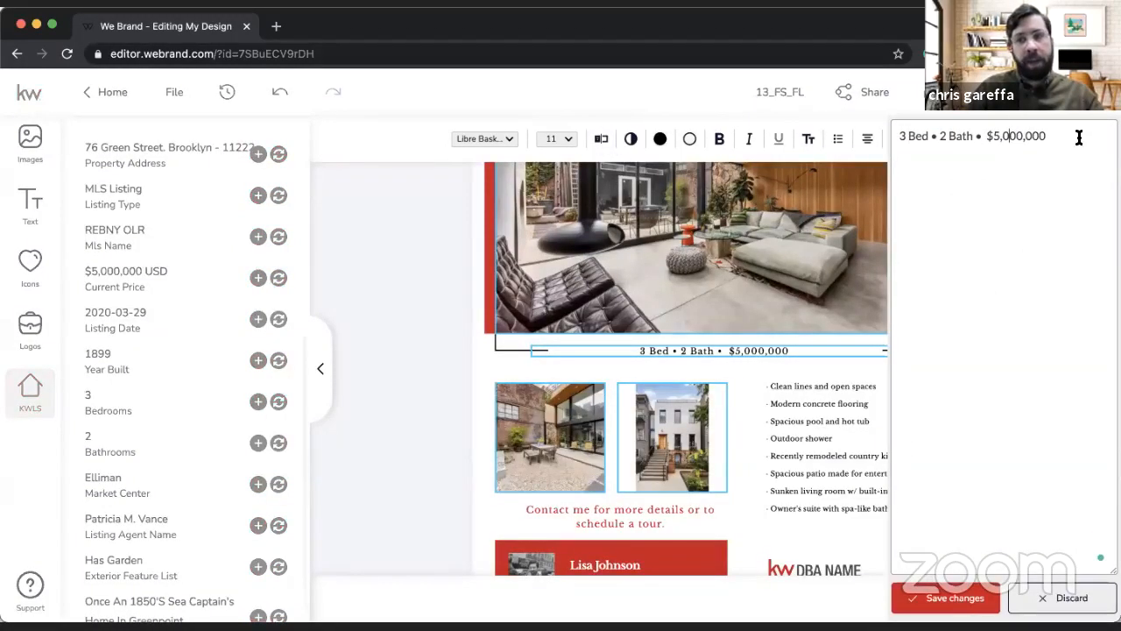
{"action": "left_click_drag", "start_coordinate": [1080, 138], "coordinate": [893, 131]}
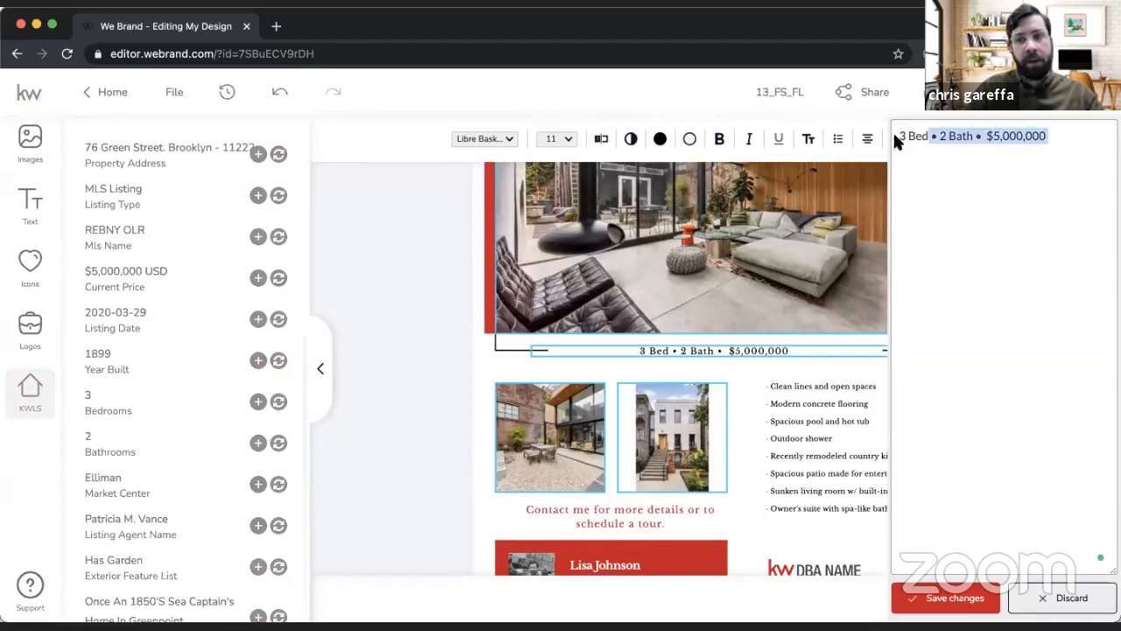
{"action": "left_click", "coordinate": [947, 599]}
{"action": "left_click", "coordinate": [1051, 436]}
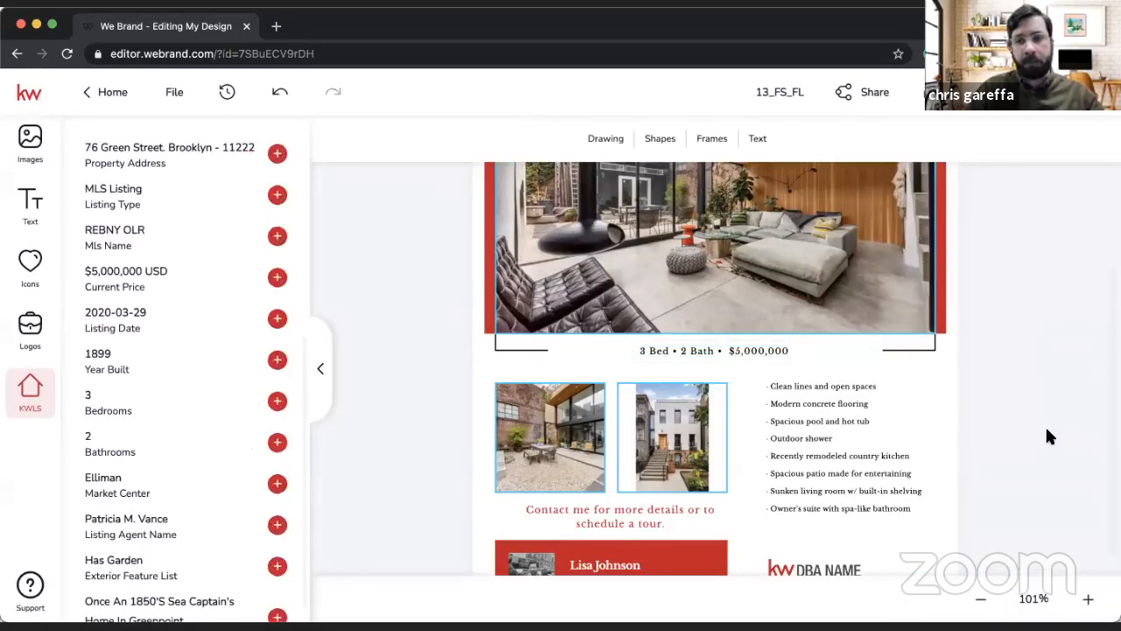
Step: Examine the property features list on the page and in the Typewriter editor, select its entries and save without edits
{"action": "double_click", "coordinate": [812, 443]}
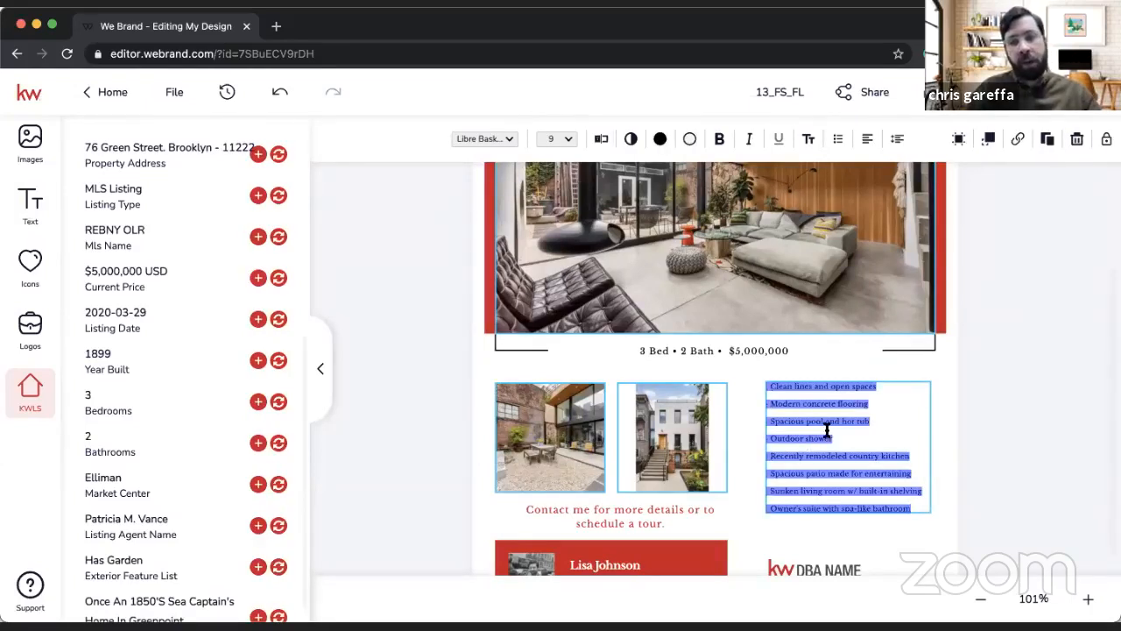
{"action": "left_click", "coordinate": [831, 422]}
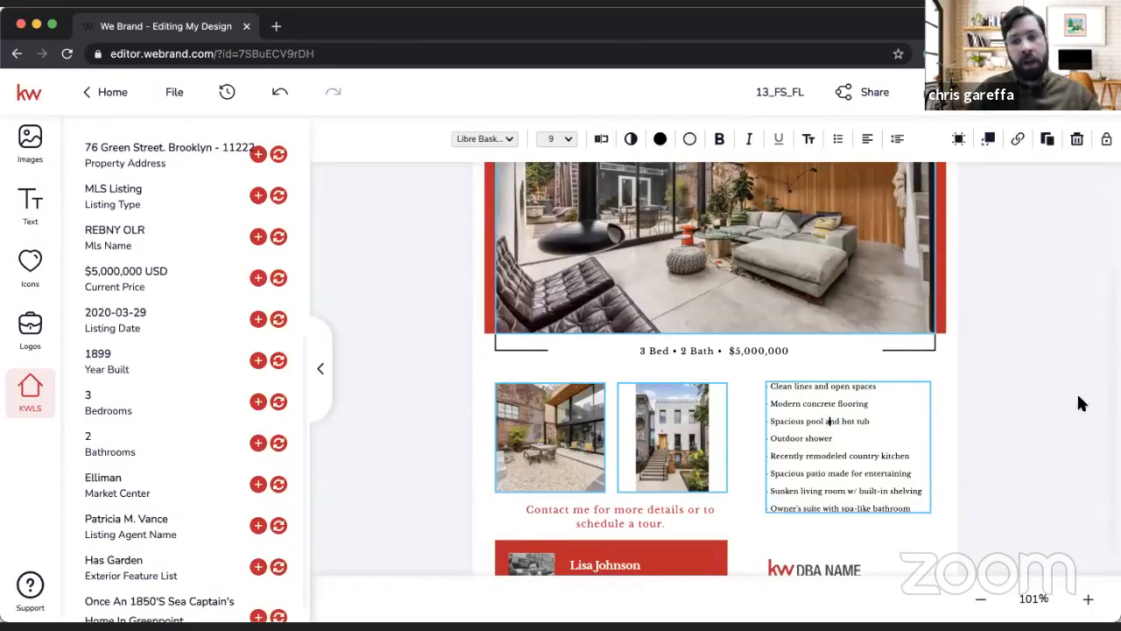
{"action": "left_click", "coordinate": [1030, 423]}
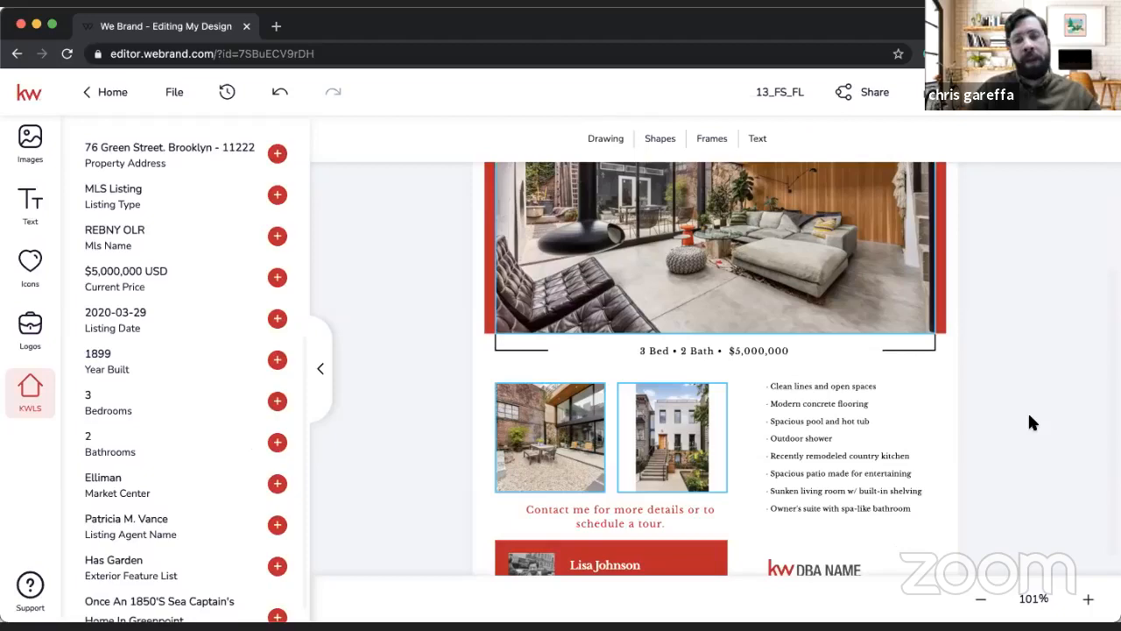
{"action": "left_click", "coordinate": [798, 415]}
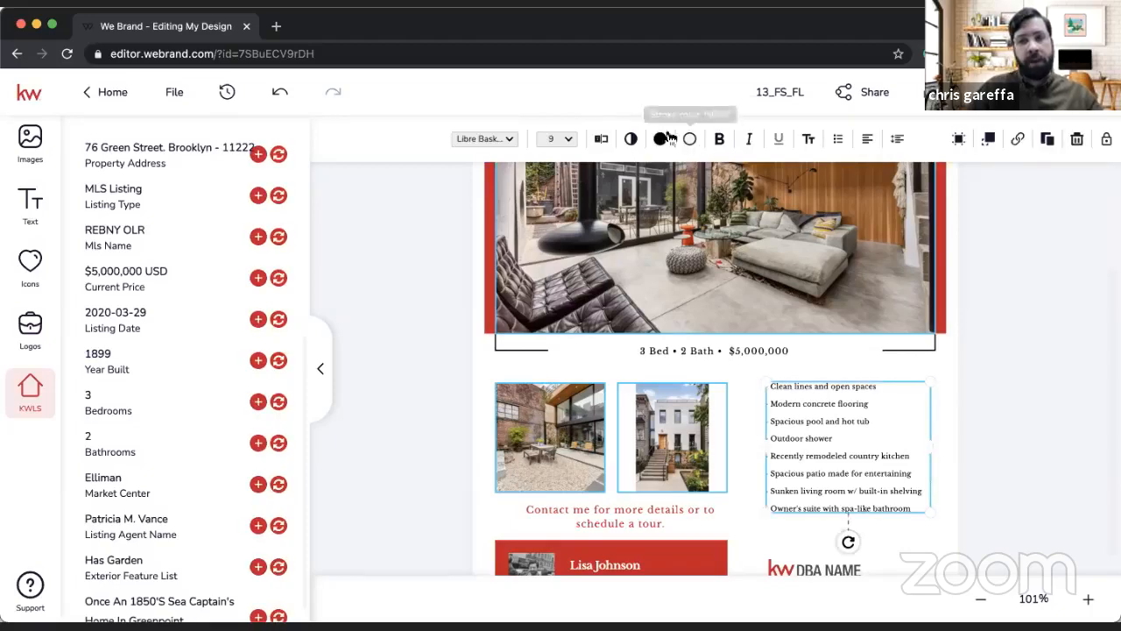
{"action": "left_click", "coordinate": [603, 140]}
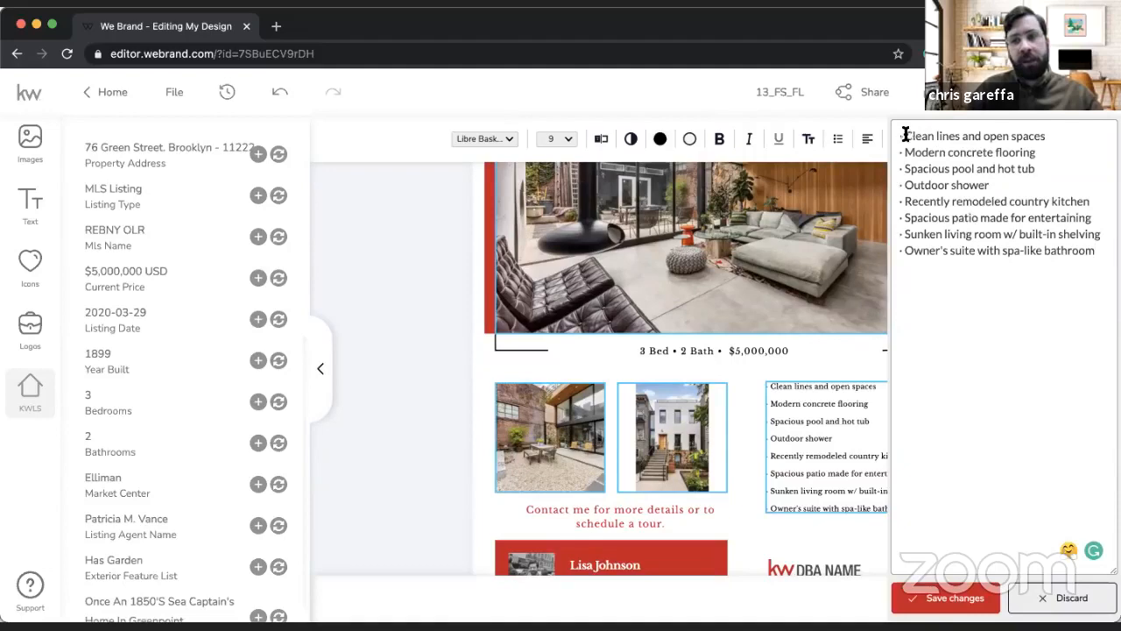
{"action": "left_click_drag", "start_coordinate": [903, 136], "coordinate": [1025, 280]}
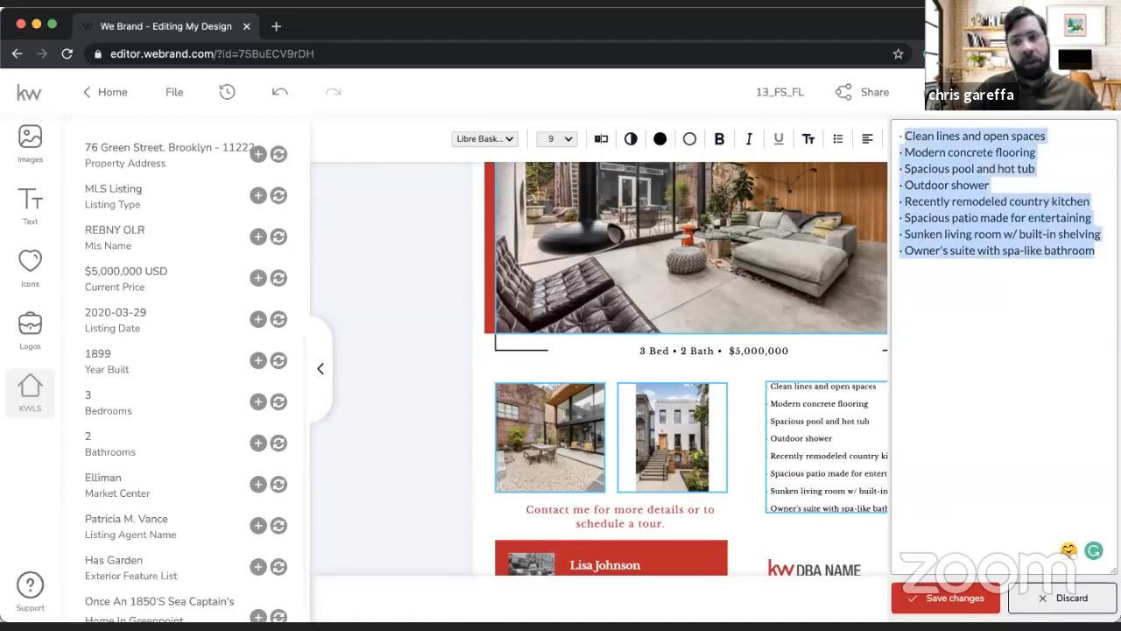
{"action": "left_click", "coordinate": [947, 597]}
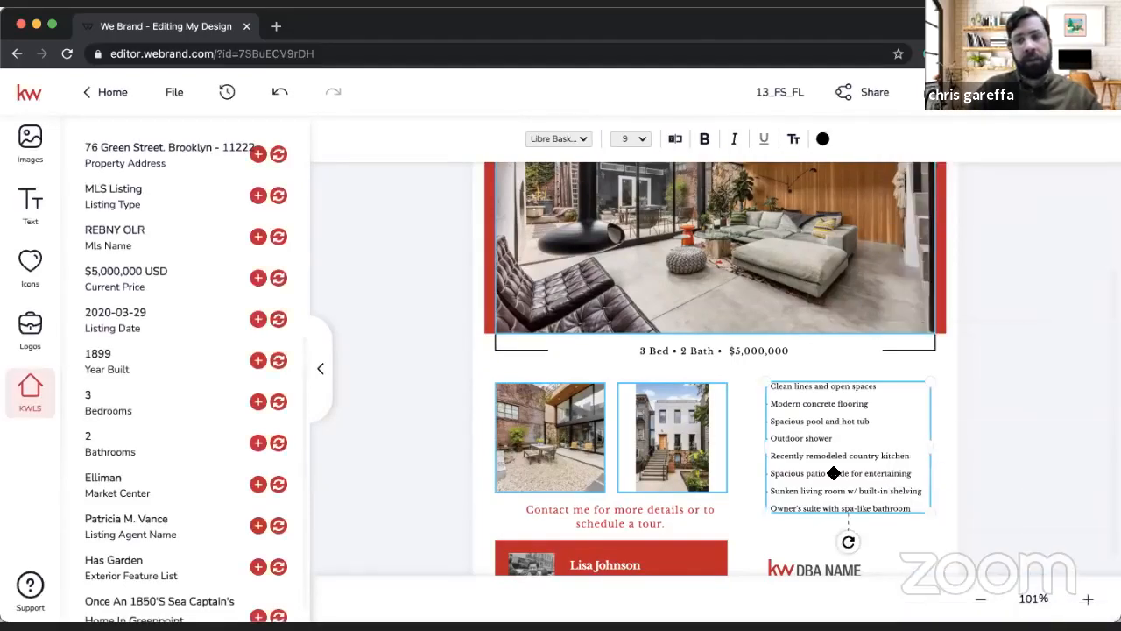
{"action": "left_click", "coordinate": [1034, 407]}
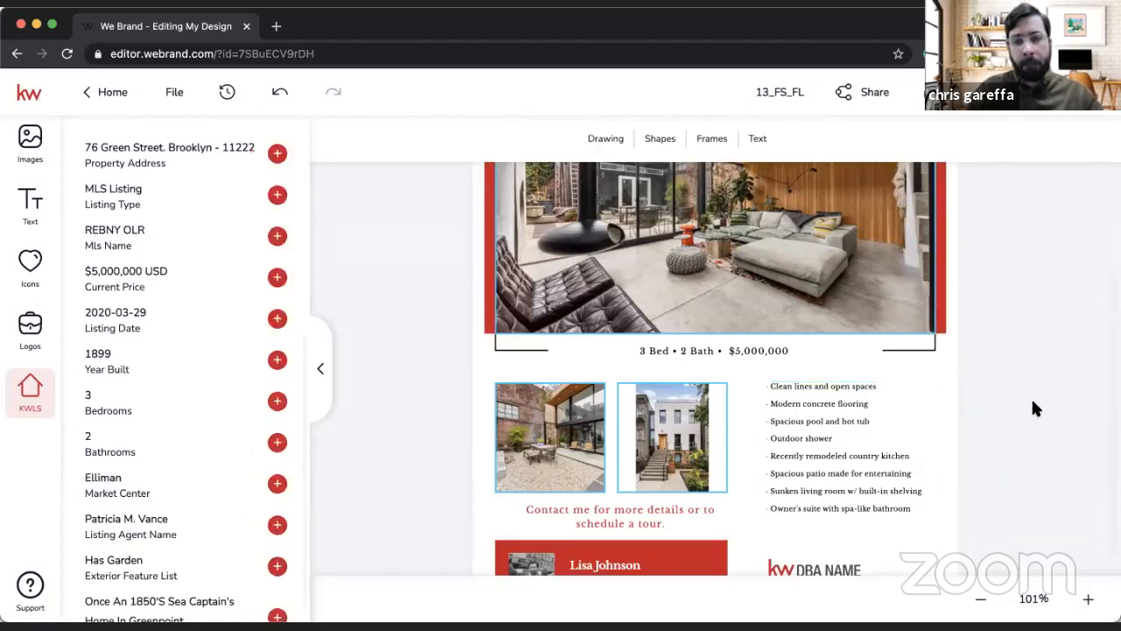
Step: Review the whole flier page and look through the listing's details for the property address field
{"action": "scroll", "coordinate": [1033, 408], "scroll_direction": "up", "scroll_amount": 2}
{"action": "scroll", "coordinate": [1034, 407], "scroll_direction": "up", "scroll_amount": 1}
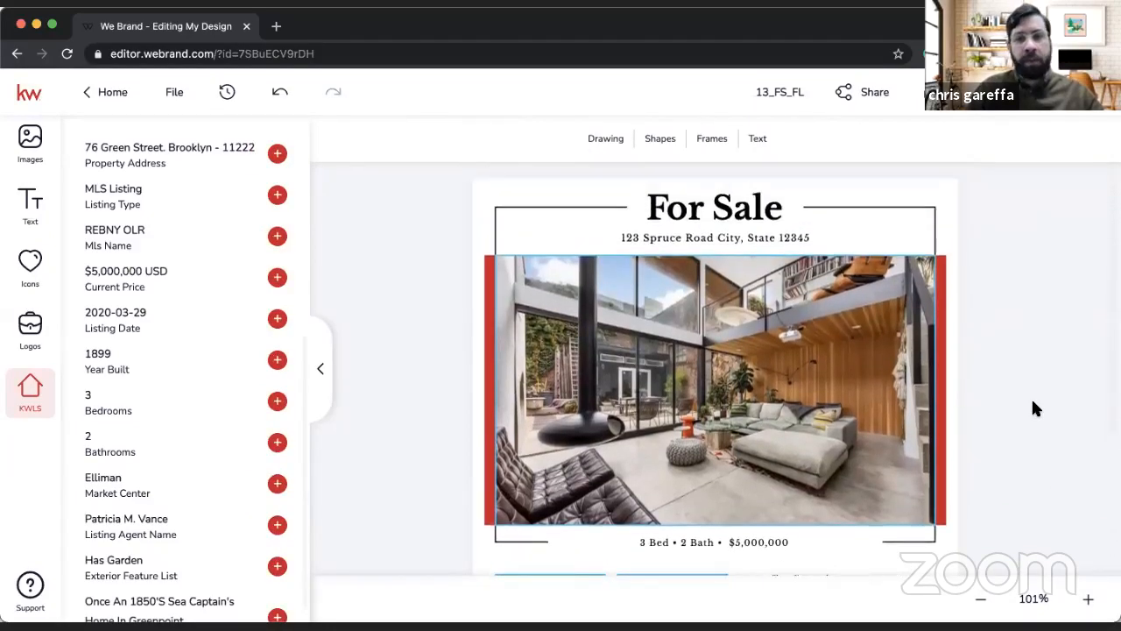
{"action": "scroll", "coordinate": [1034, 407], "scroll_direction": "down", "scroll_amount": 5}
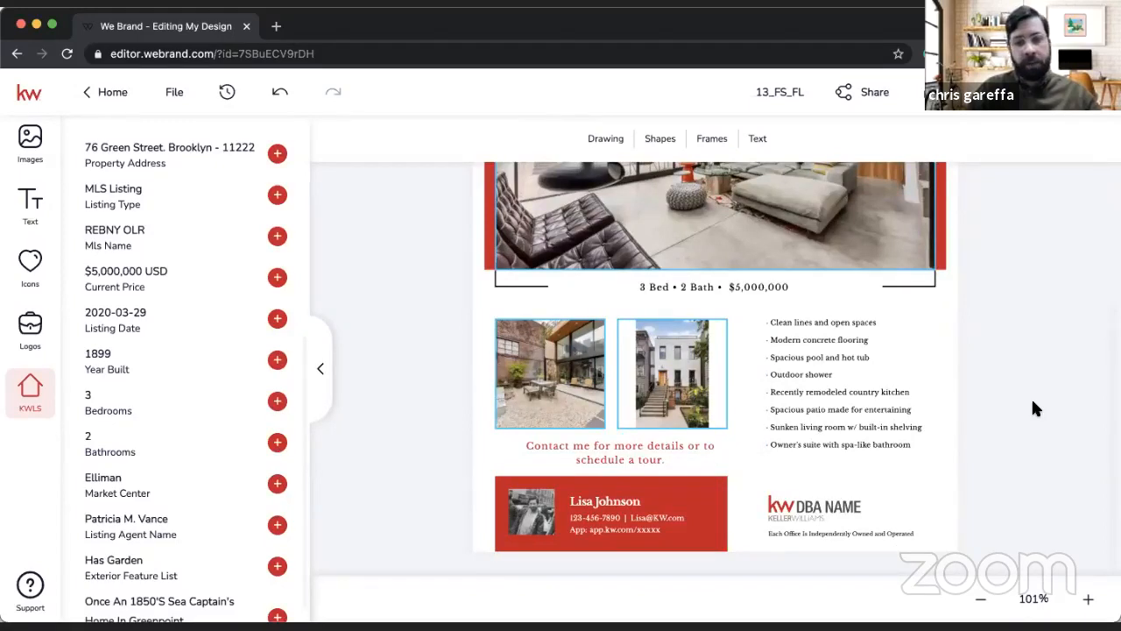
{"action": "scroll", "coordinate": [981, 405], "scroll_direction": "up", "scroll_amount": 5}
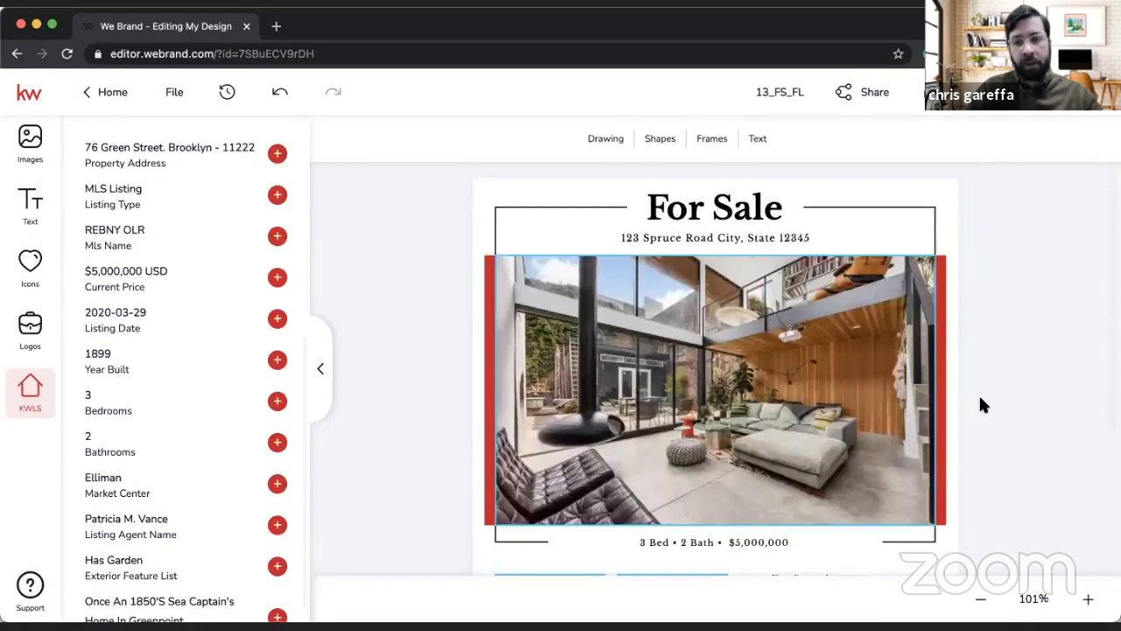
{"action": "left_click", "coordinate": [672, 238]}
{"action": "scroll", "coordinate": [181, 393], "scroll_direction": "up", "scroll_amount": 3}
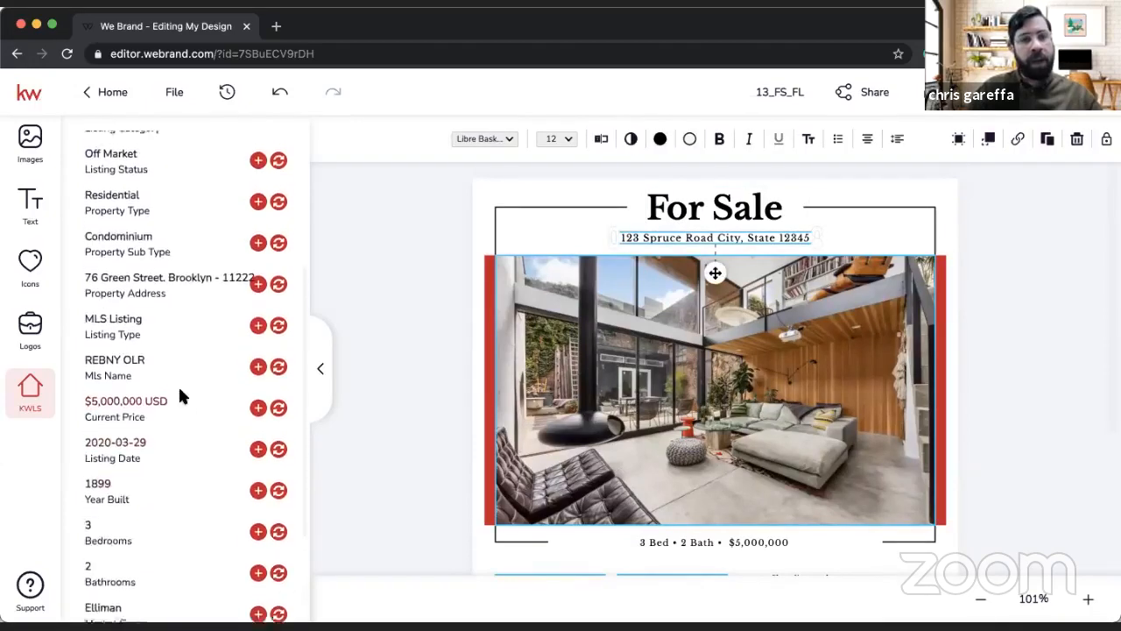
{"action": "scroll", "coordinate": [180, 395], "scroll_direction": "up", "scroll_amount": 5}
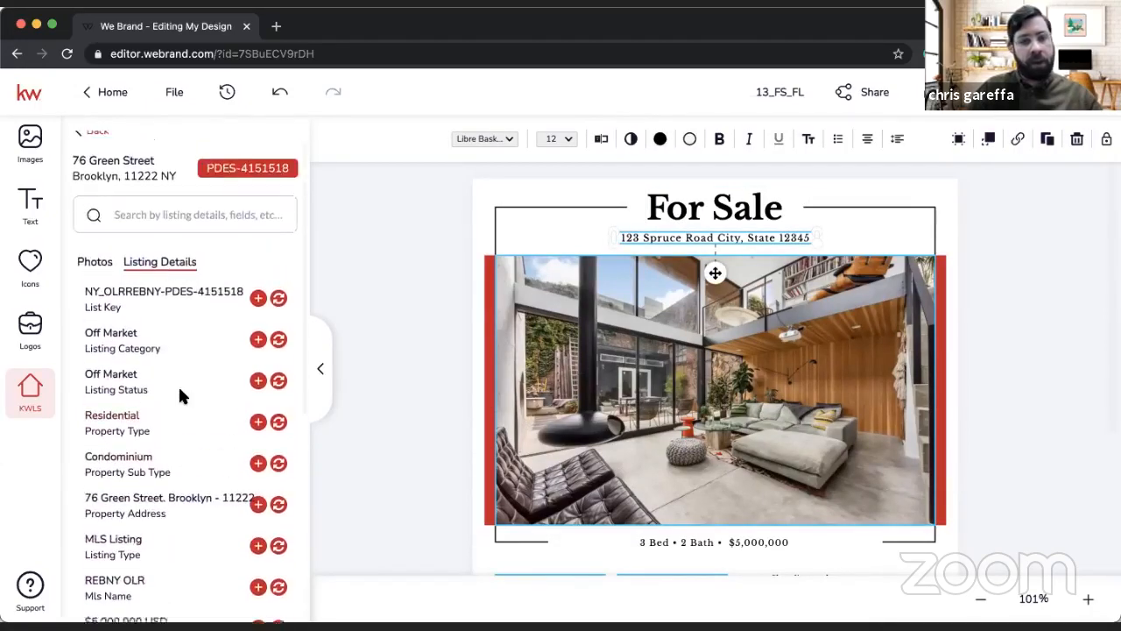
{"action": "left_click", "coordinate": [1066, 347]}
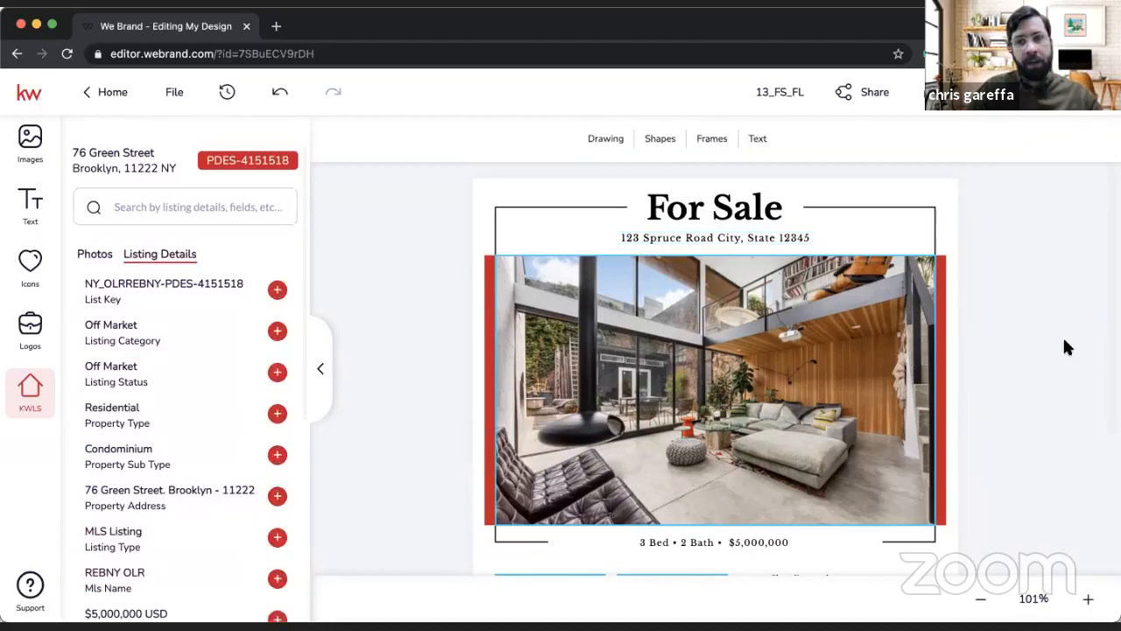
Step: Replace the placeholder address under the For Sale heading with the listing's Property Address from the KWLS details
{"action": "left_click", "coordinate": [733, 239]}
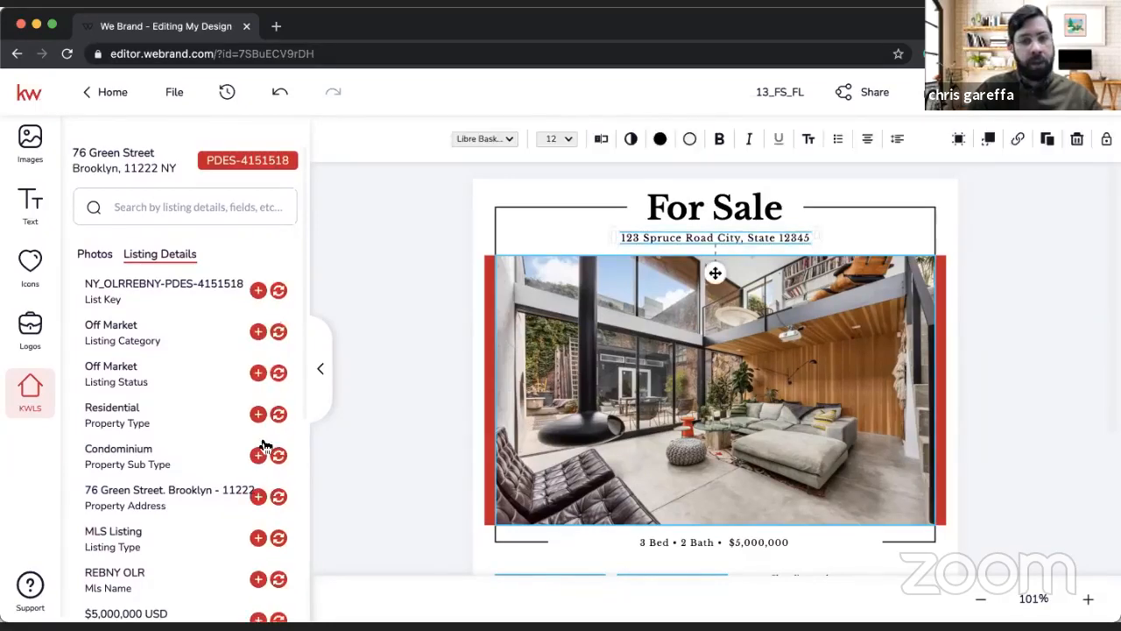
{"action": "scroll", "coordinate": [263, 444], "scroll_direction": "up", "scroll_amount": 5}
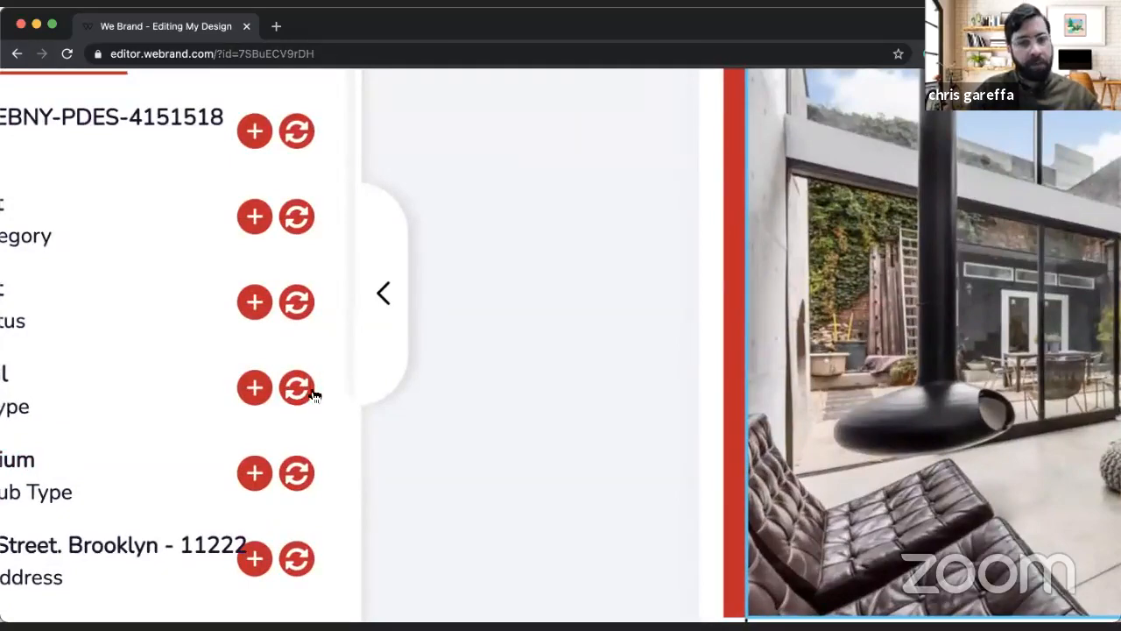
{"action": "scroll", "coordinate": [301, 403], "scroll_direction": "down", "scroll_amount": 5}
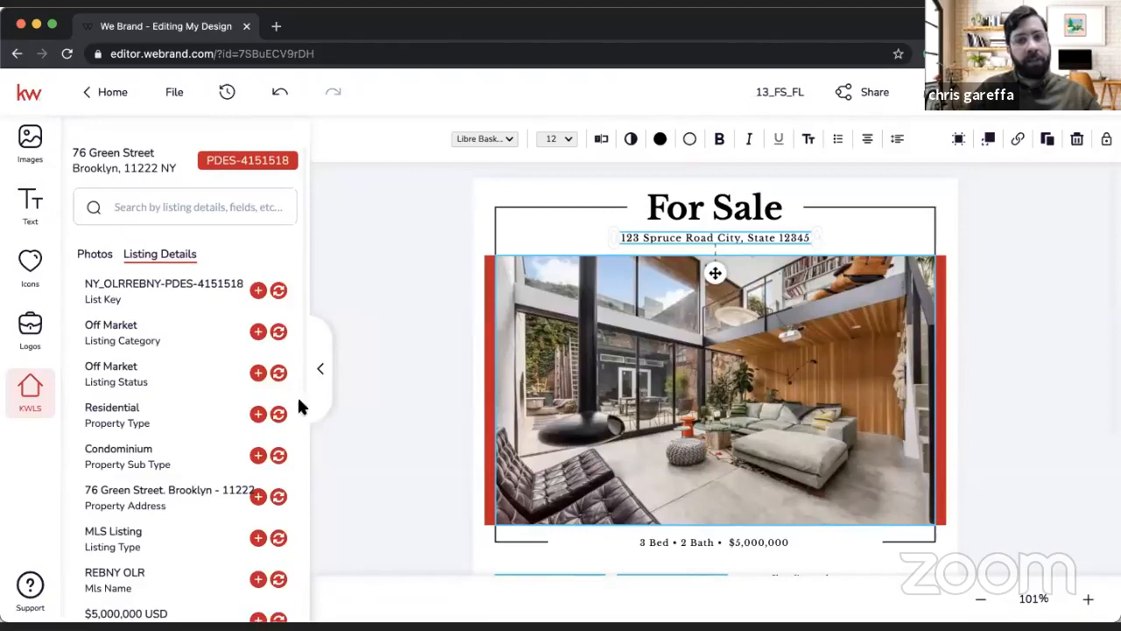
{"action": "left_click", "coordinate": [279, 497]}
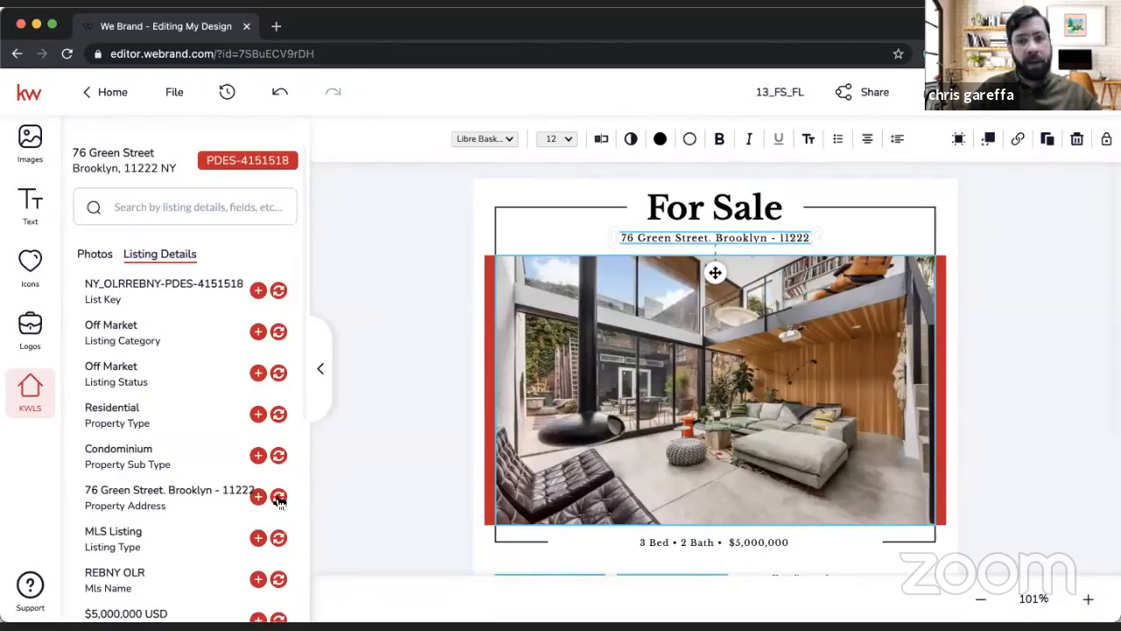
{"action": "scroll", "coordinate": [832, 232], "scroll_direction": "up", "scroll_amount": 5, "text": "ctrl"}
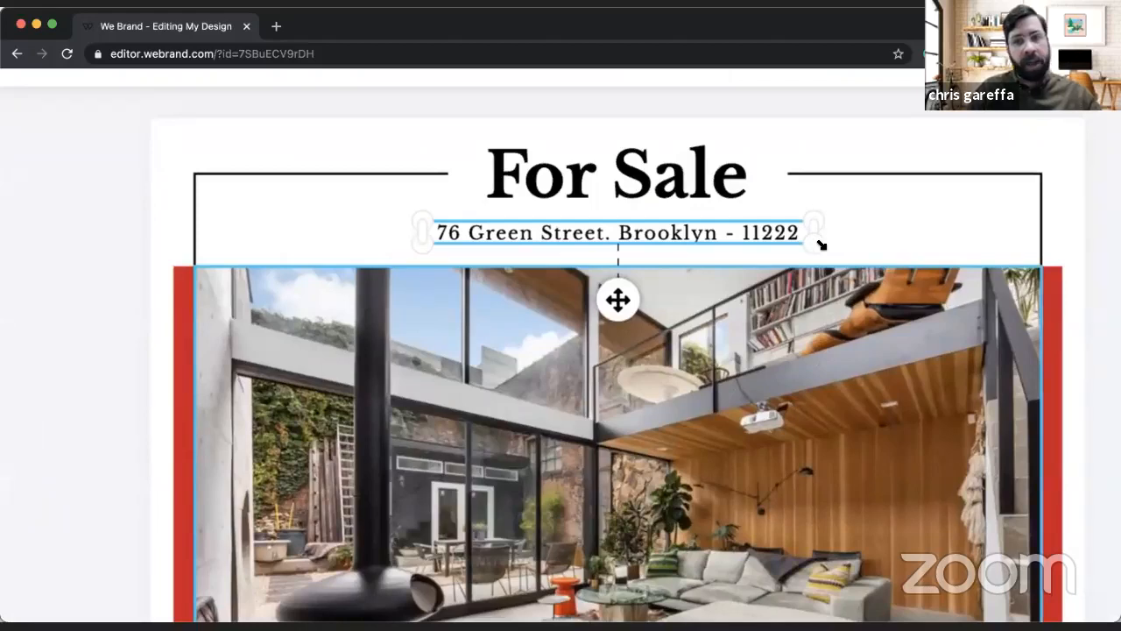
{"action": "scroll", "coordinate": [821, 243], "scroll_direction": "down", "scroll_amount": 5, "text": "ctrl"}
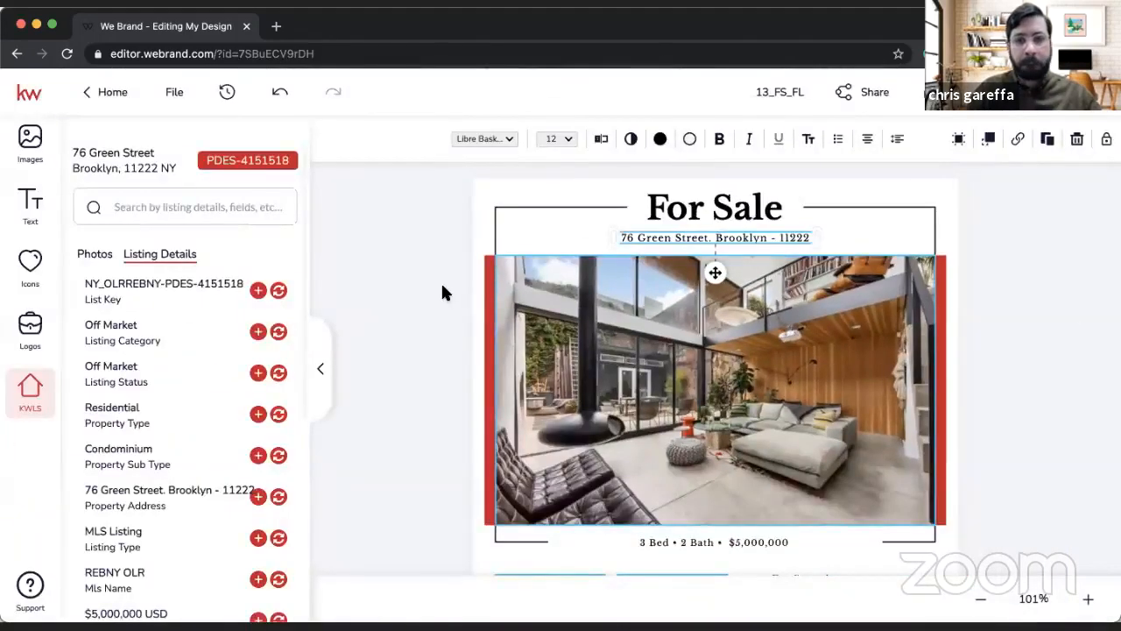
{"action": "left_click", "coordinate": [443, 287]}
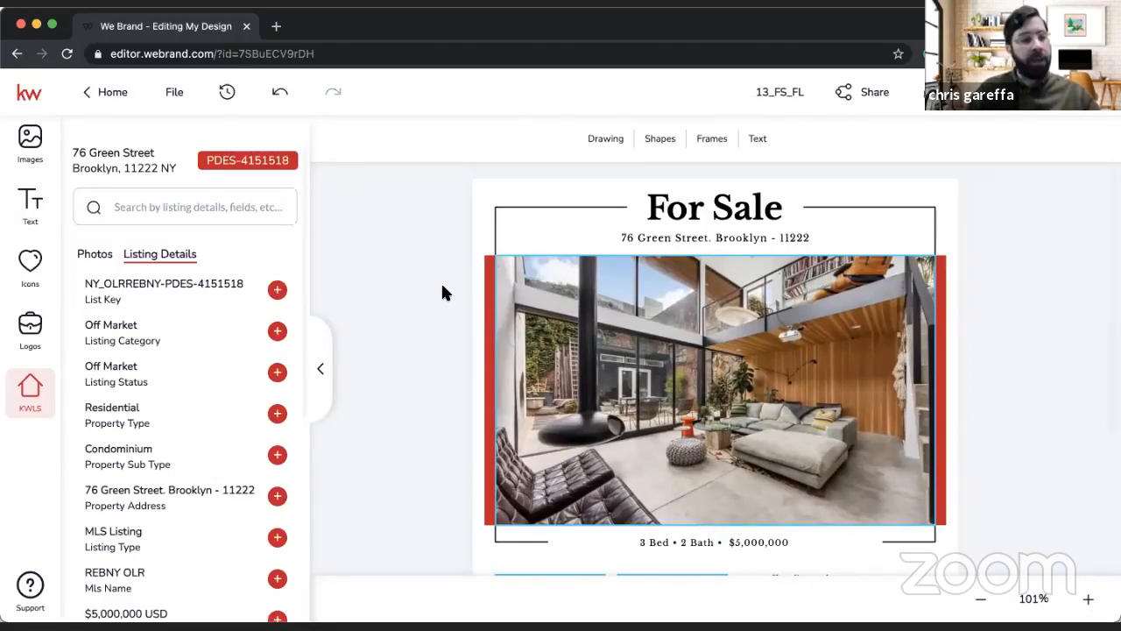
Step: Replace the placeholder name in the red contact box with the agent's full name using the Typewriter editor and save it
{"action": "scroll", "coordinate": [443, 293], "scroll_direction": "down", "scroll_amount": 3}
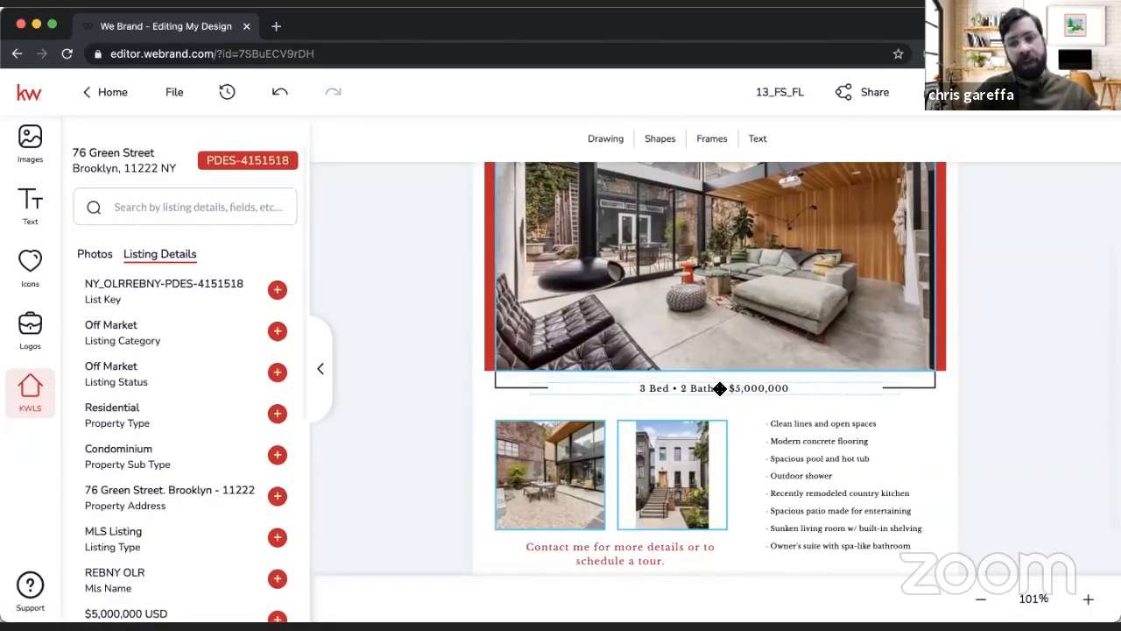
{"action": "scroll", "coordinate": [719, 390], "scroll_direction": "up", "scroll_amount": 3}
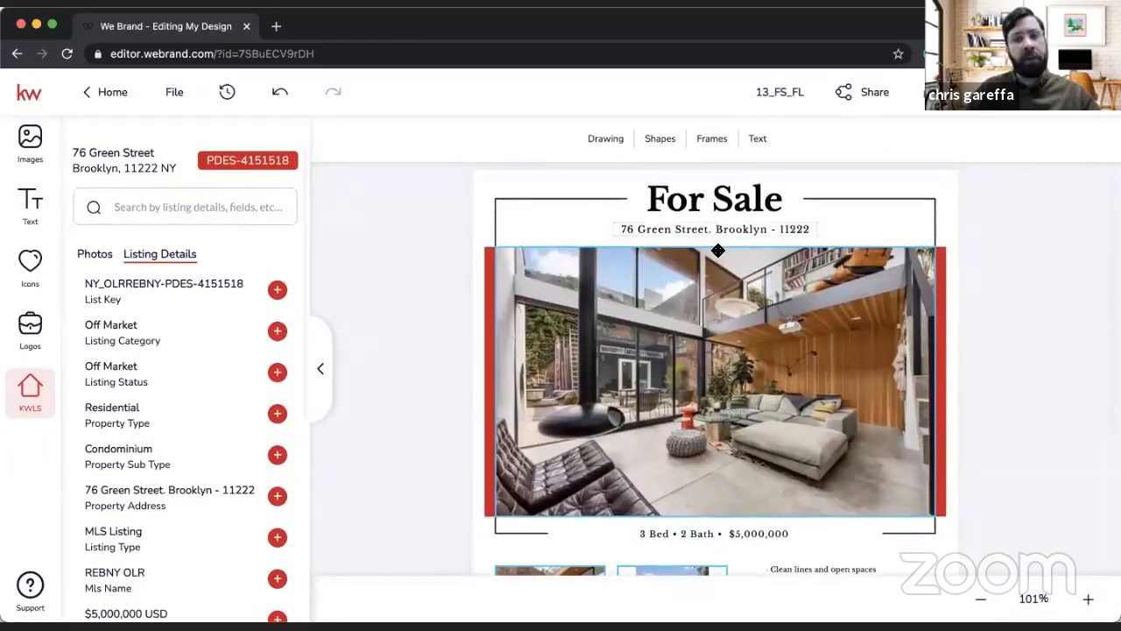
{"action": "scroll", "coordinate": [718, 250], "scroll_direction": "down", "scroll_amount": 5}
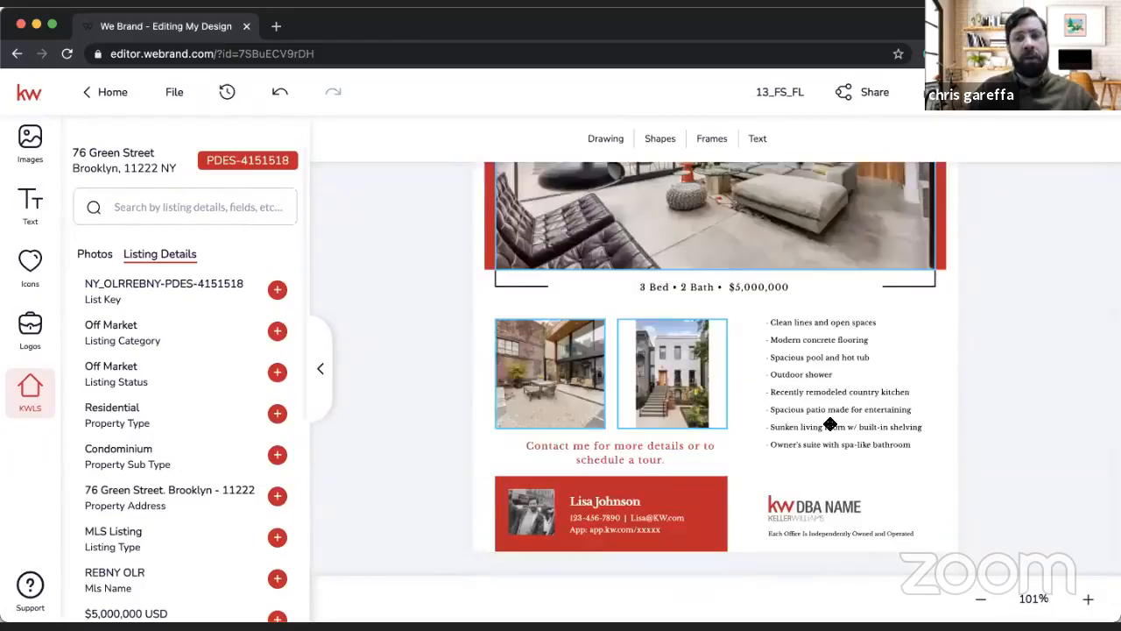
{"action": "left_click", "coordinate": [601, 502]}
{"action": "left_click", "coordinate": [607, 140]}
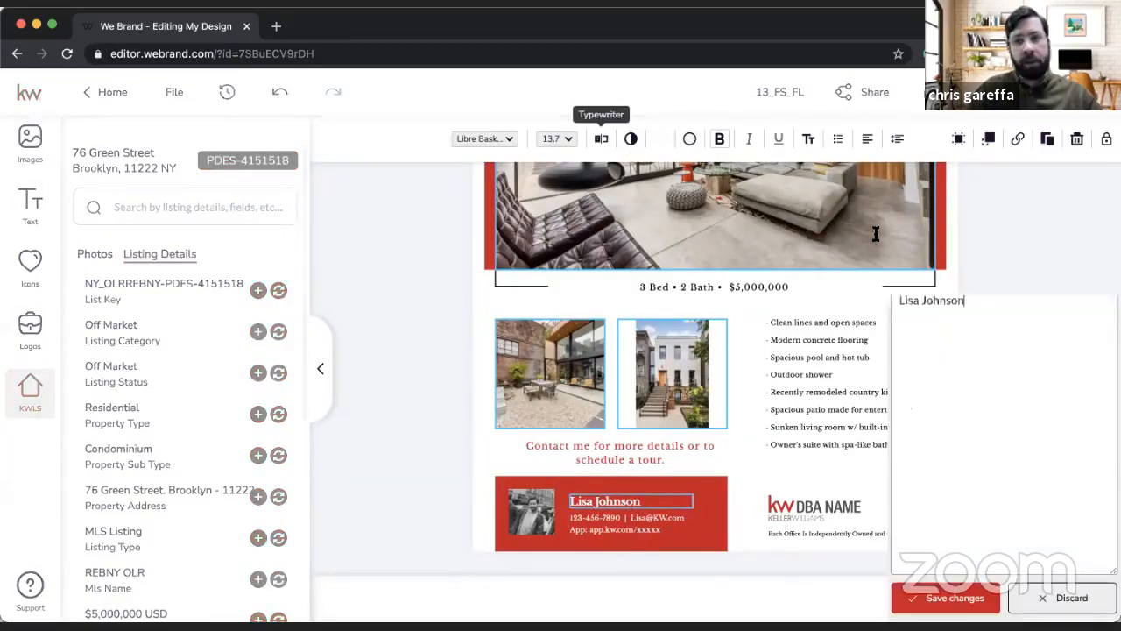
{"action": "left_click_drag", "start_coordinate": [984, 135], "coordinate": [912, 128]}
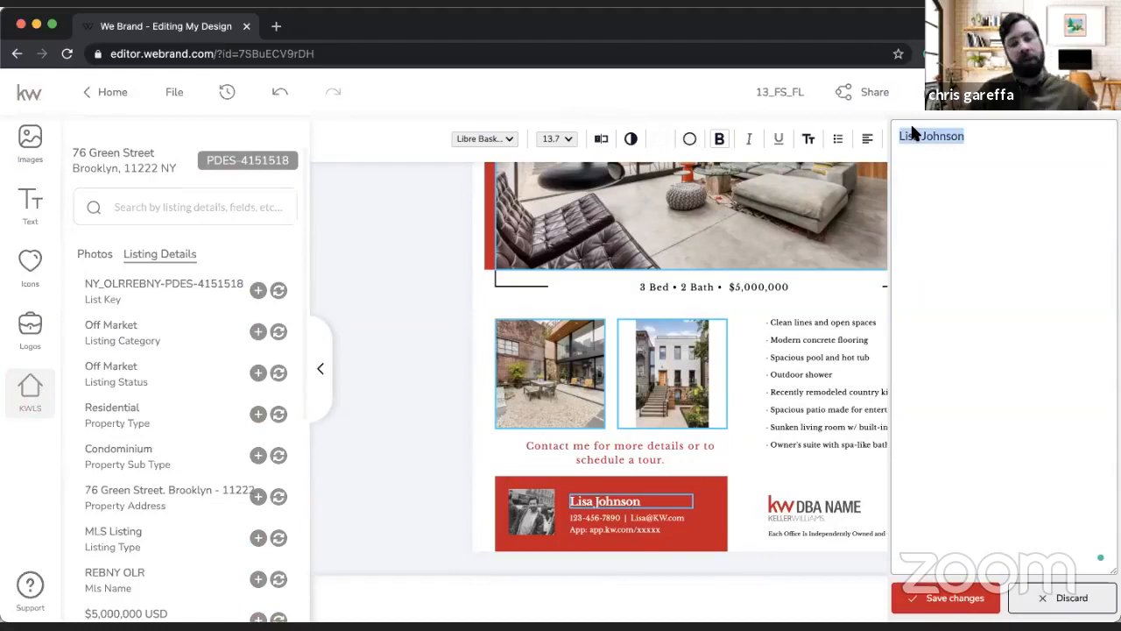
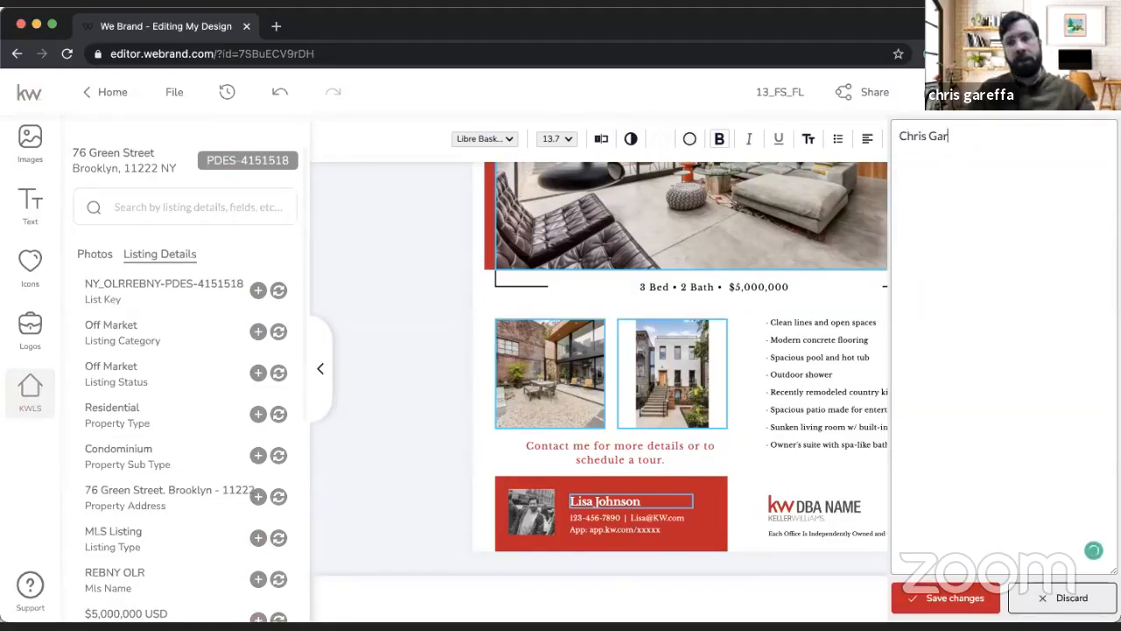
{"action": "left_click", "coordinate": [949, 596]}
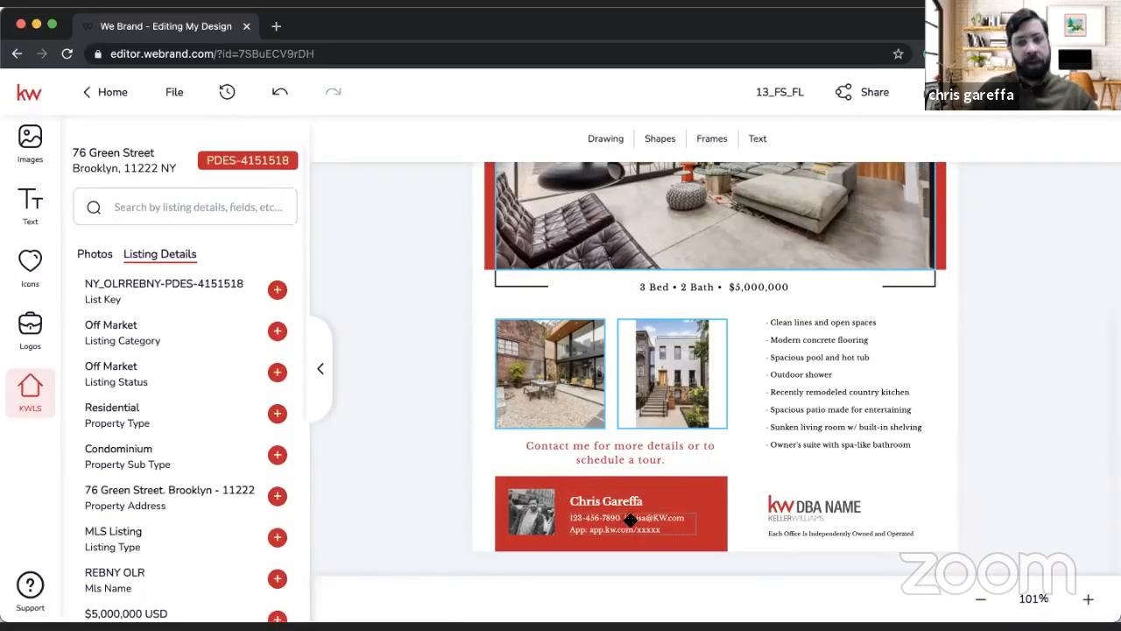
Step: Open the contact details below the agent's name in the Typewriter editor and enter the agent's own phone number and e-mail
{"action": "left_click", "coordinate": [631, 520]}
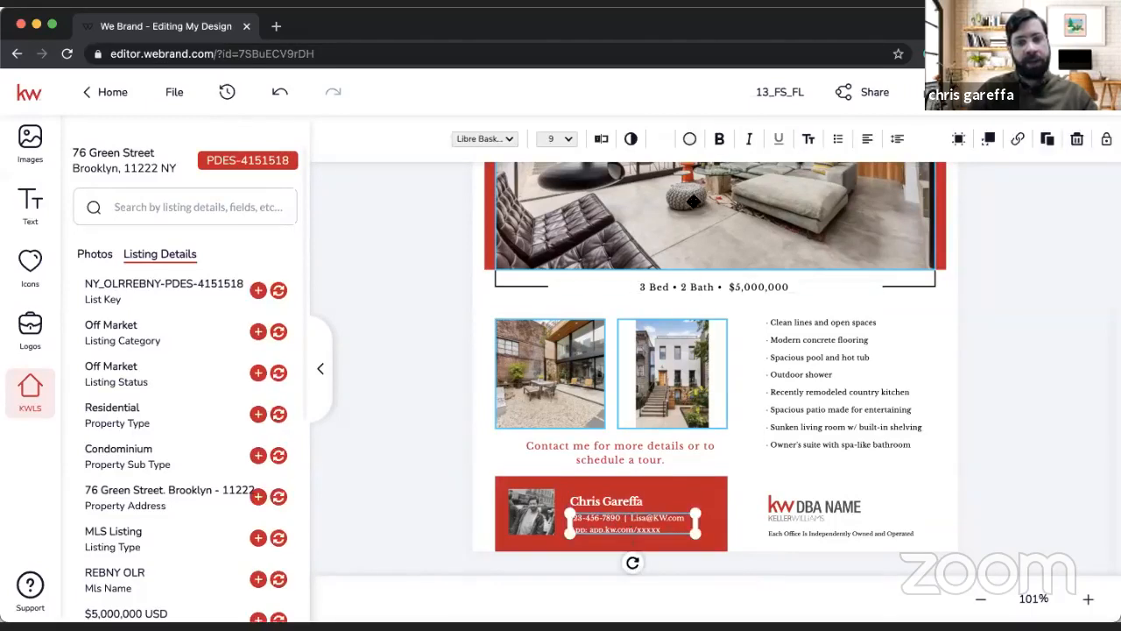
{"action": "left_click", "coordinate": [601, 141]}
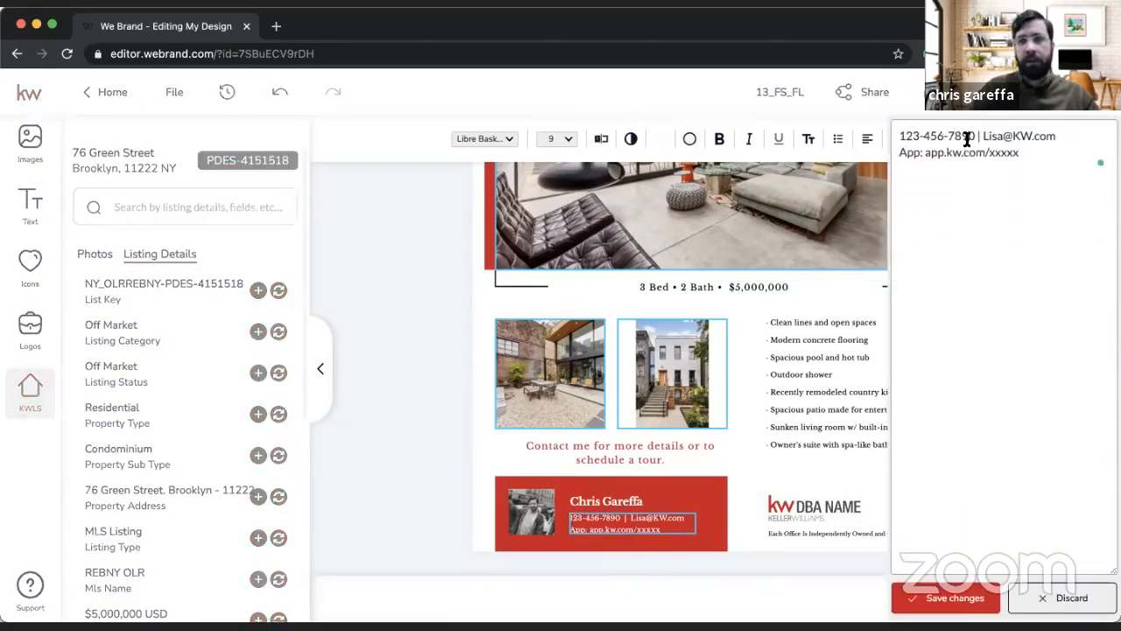
{"action": "left_click_drag", "start_coordinate": [975, 136], "coordinate": [845, 130]}
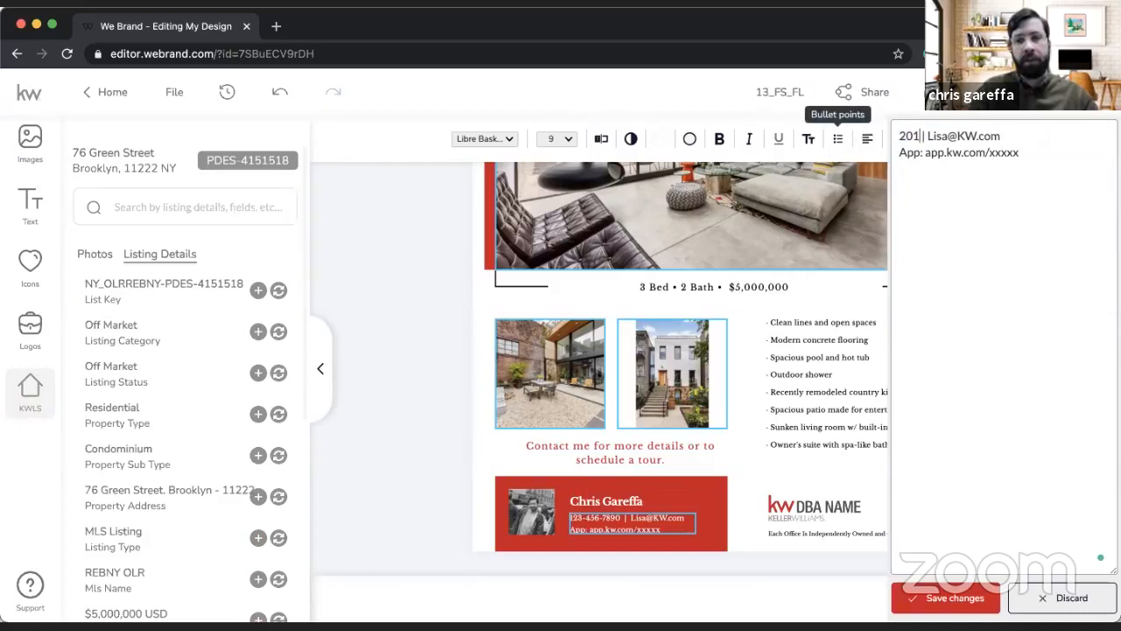
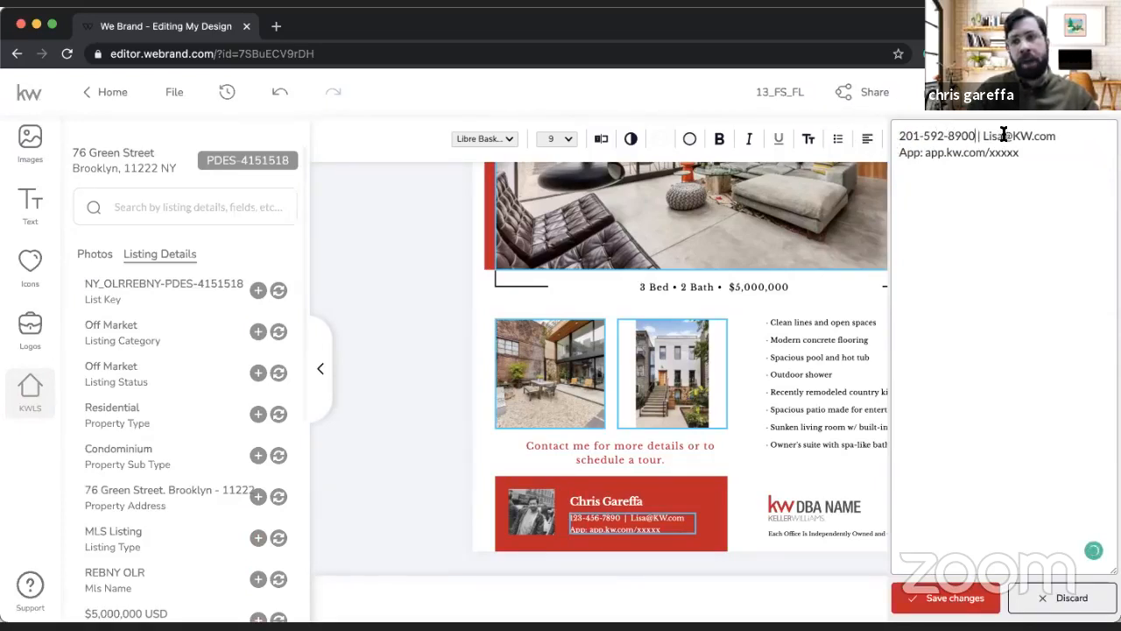
{"action": "left_click_drag", "start_coordinate": [1004, 136], "coordinate": [987, 138]}
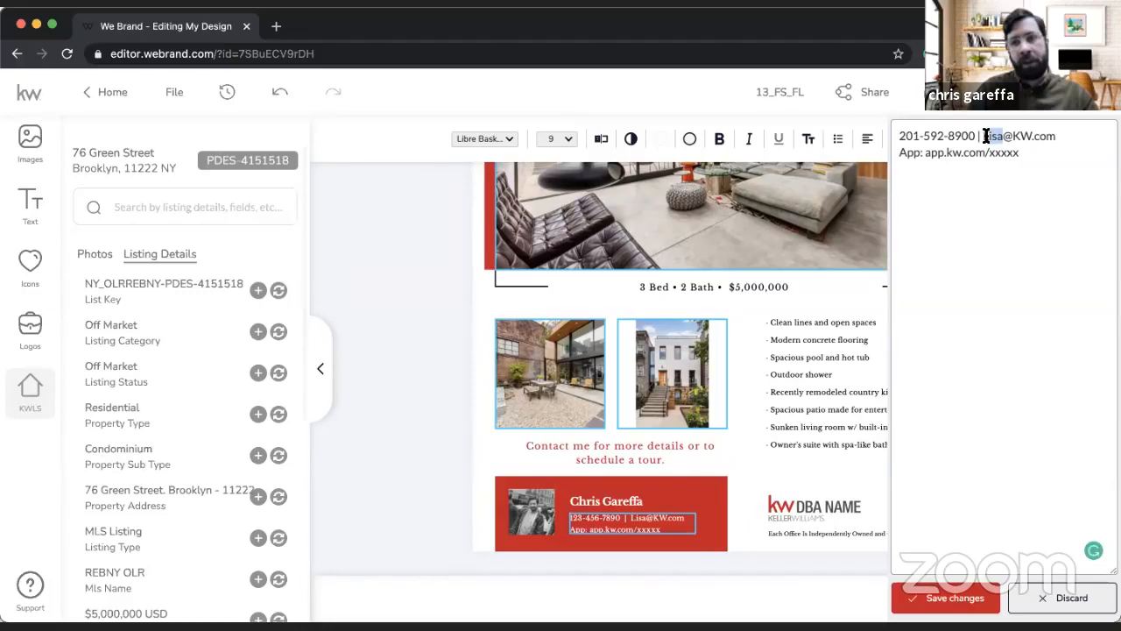
{"action": "key", "text": "BackSpace"}
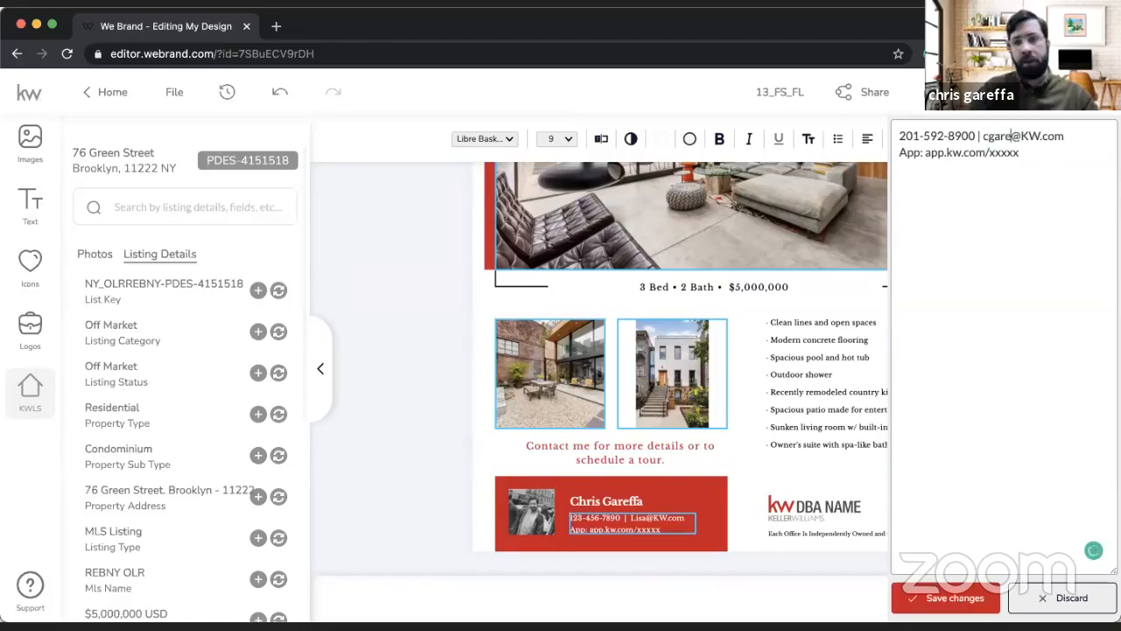
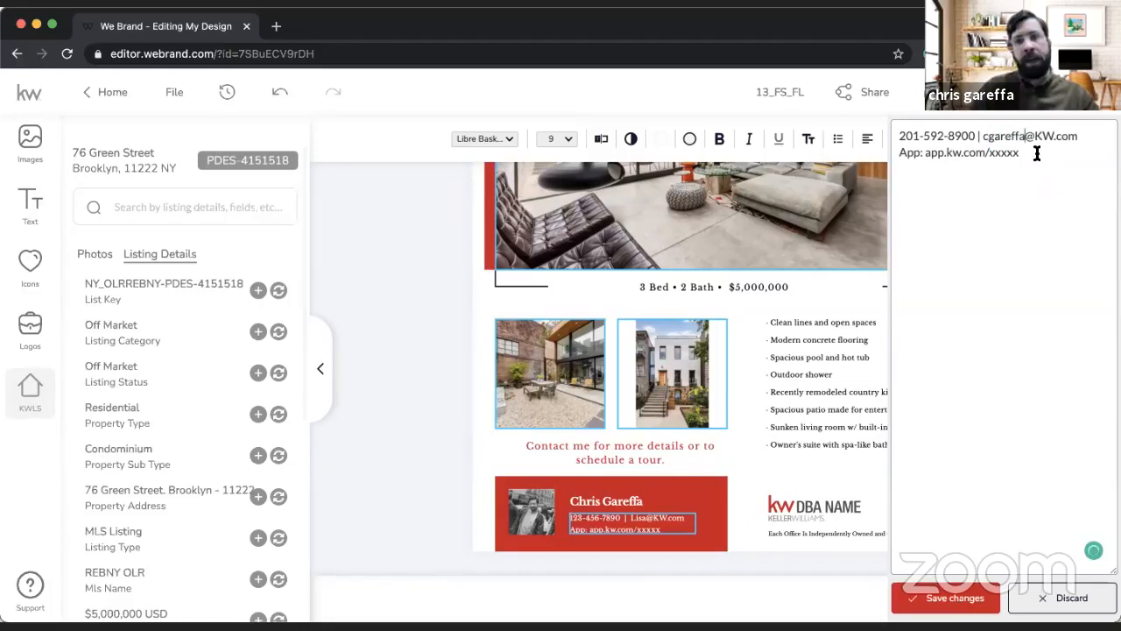
Step: Delete the "App: app.kw.com/xxxxx" line from the contact details and save the text changes
{"action": "left_click_drag", "start_coordinate": [1022, 154], "coordinate": [993, 153]}
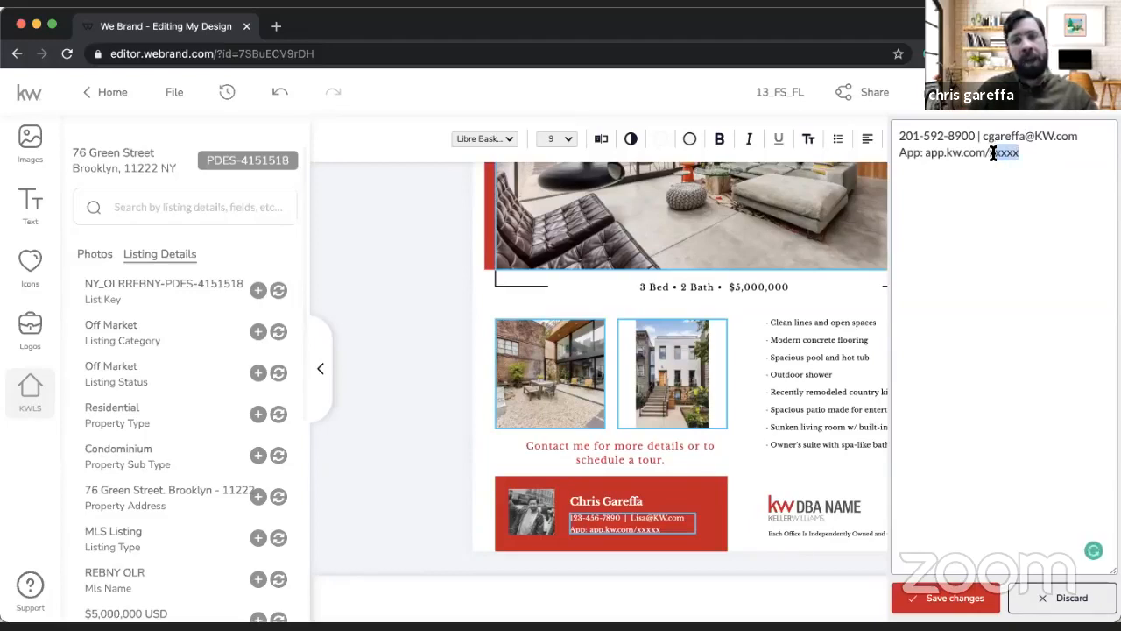
{"action": "triple_click", "coordinate": [993, 153]}
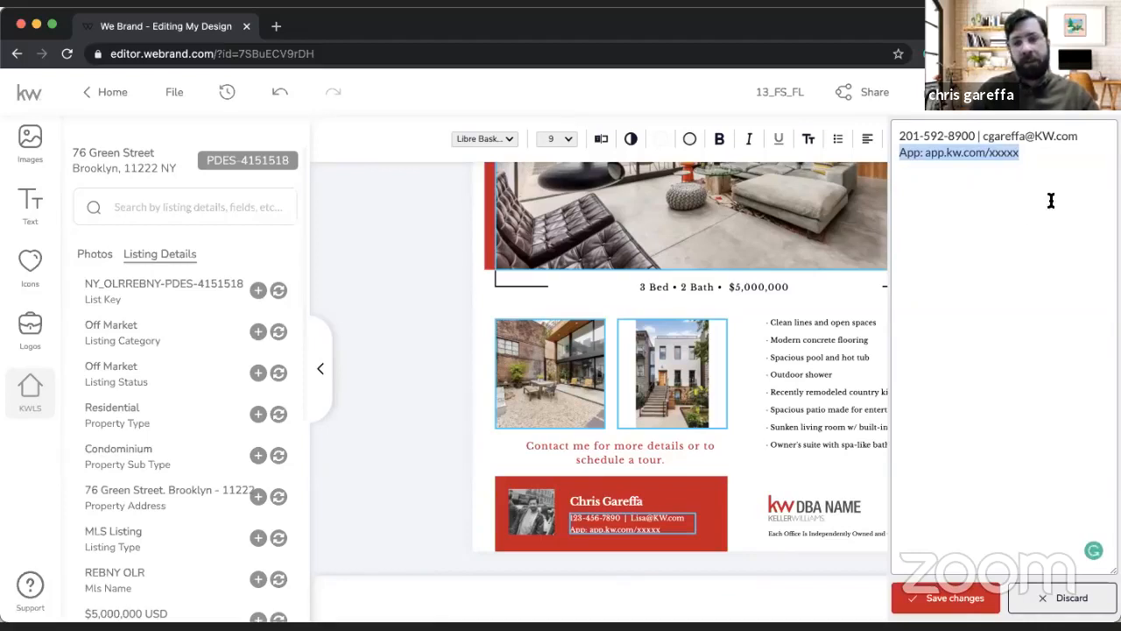
{"action": "key", "text": "BackSpace"}
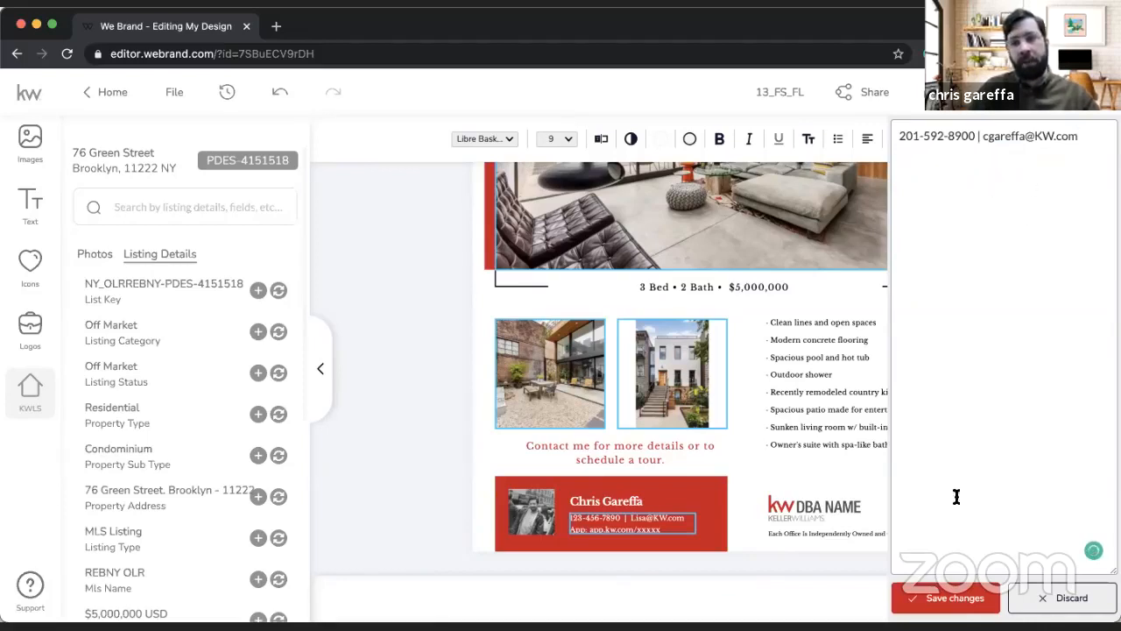
{"action": "left_click", "coordinate": [945, 600]}
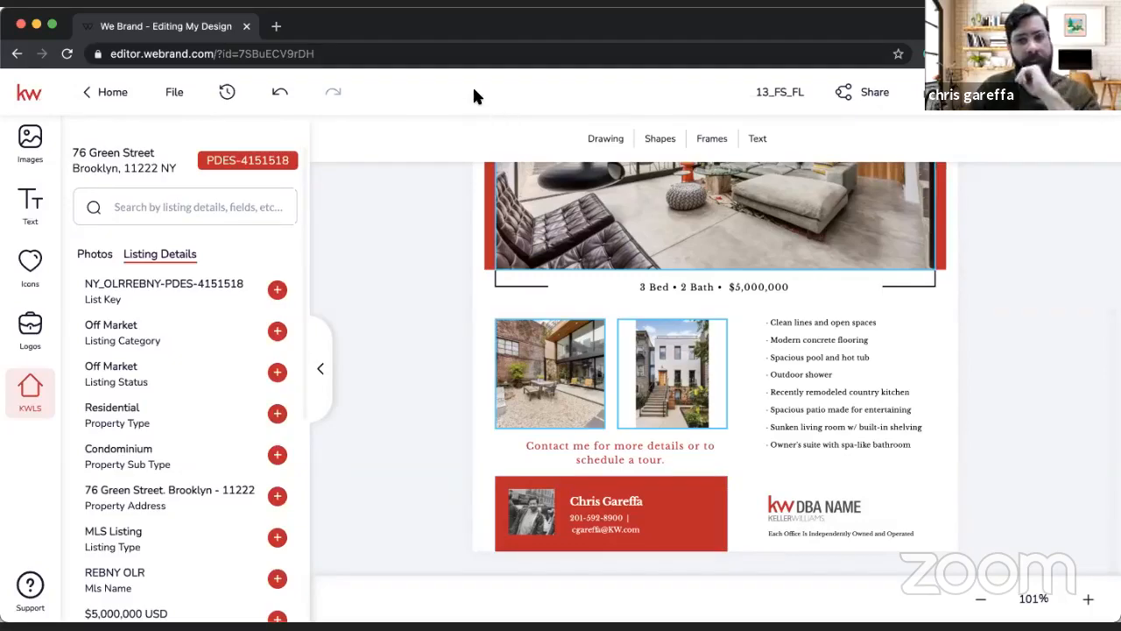
Step: Open the KW Command dashboard at agent.kw.com in a new browser tab
{"action": "left_click", "coordinate": [276, 27]}
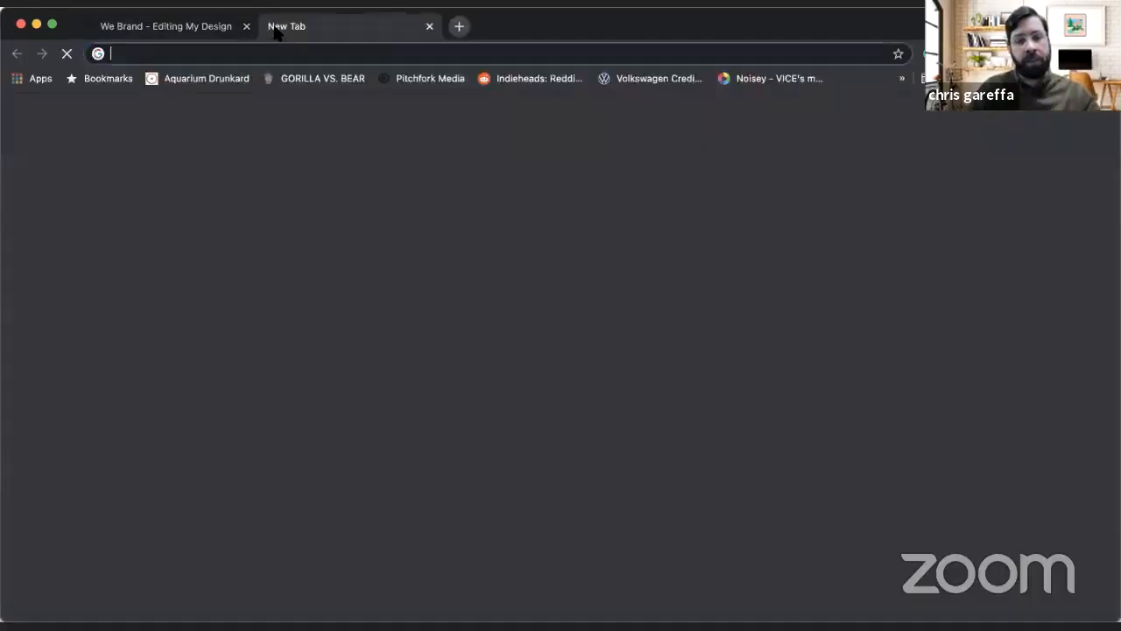
{"action": "type", "text": "age"}
{"action": "key", "text": "Return"}
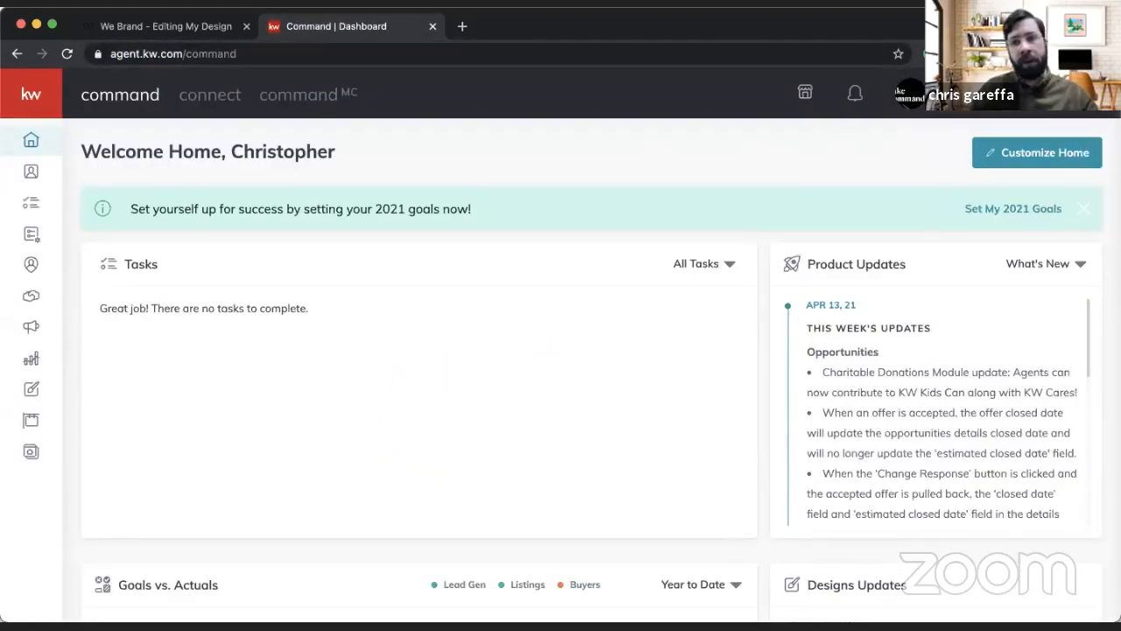
Step: Look up the Branded KW App Link in the Marketing Profile under the account's Connect Settings
{"action": "left_click", "coordinate": [962, 118]}
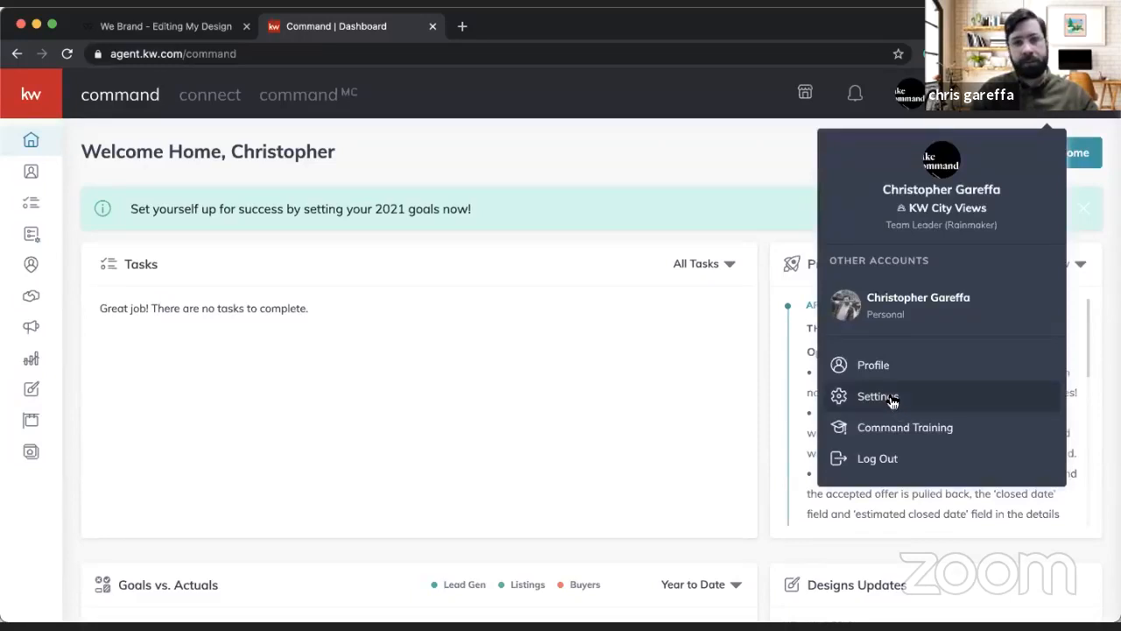
{"action": "left_click", "coordinate": [893, 401]}
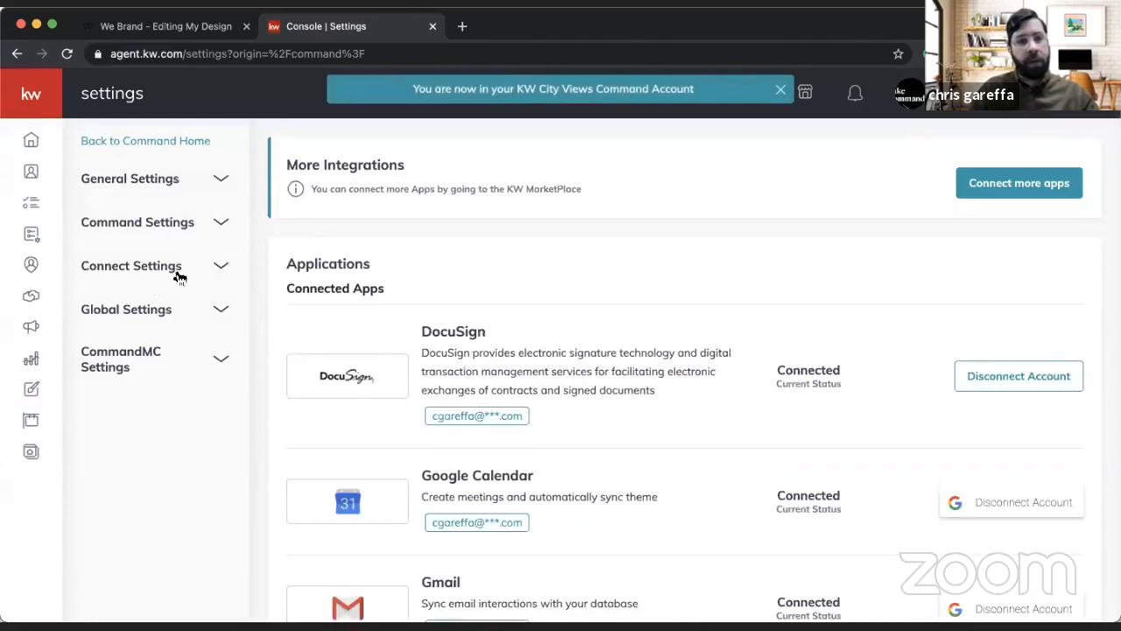
{"action": "left_click", "coordinate": [186, 270]}
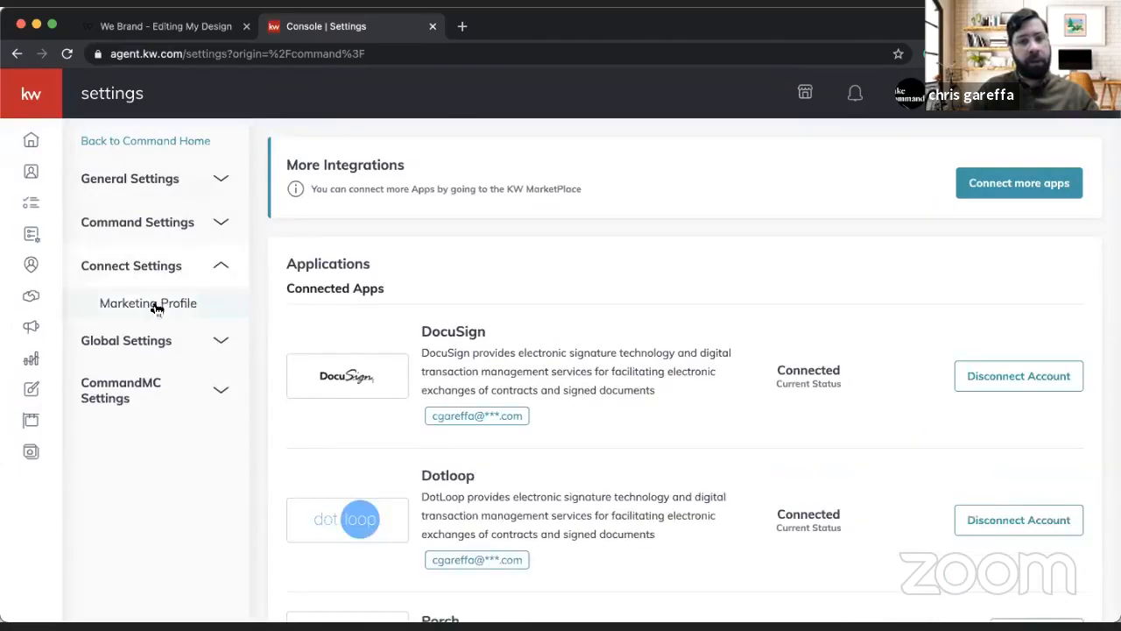
{"action": "left_click", "coordinate": [160, 310]}
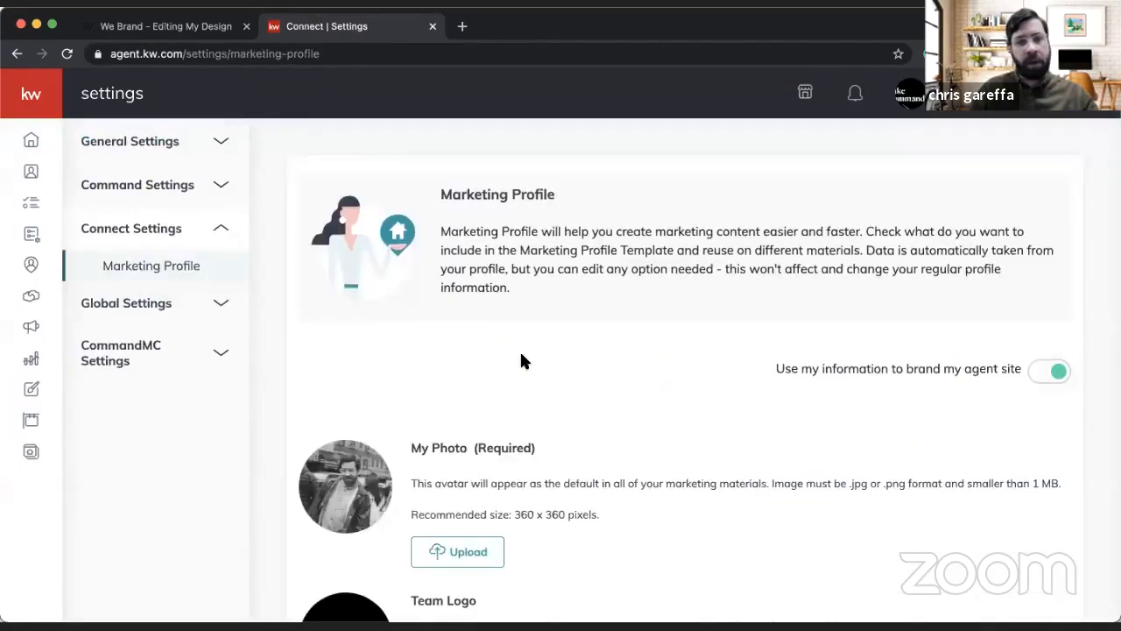
{"action": "scroll", "coordinate": [520, 350], "scroll_direction": "down", "scroll_amount": 15}
{"action": "scroll", "coordinate": [520, 361], "scroll_direction": "down", "scroll_amount": 3}
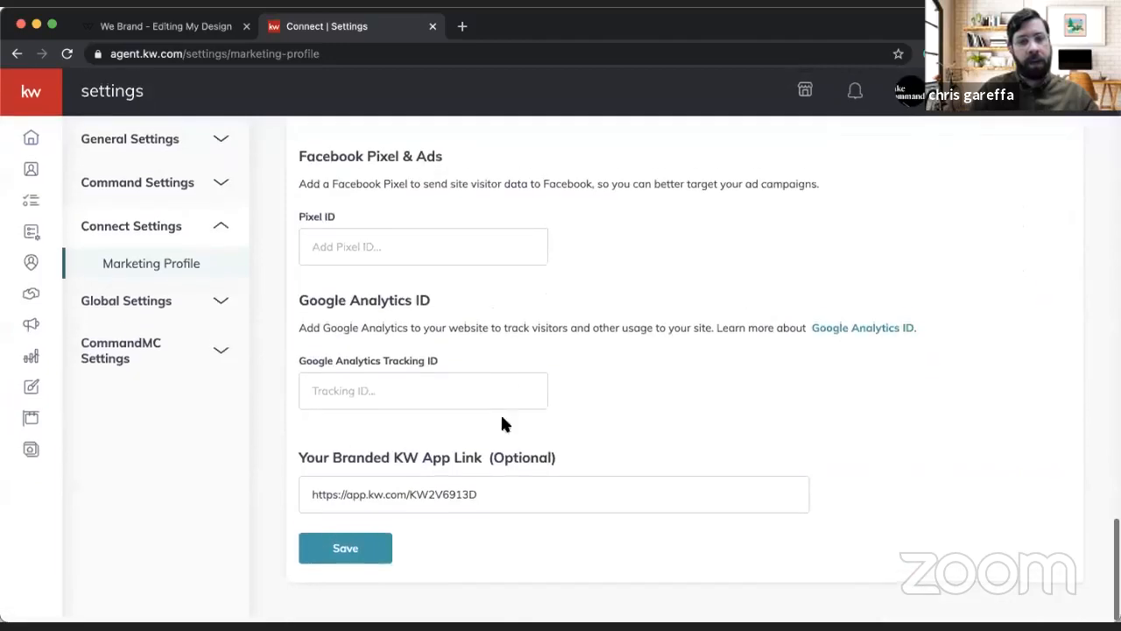
{"action": "triple_click", "coordinate": [476, 497]}
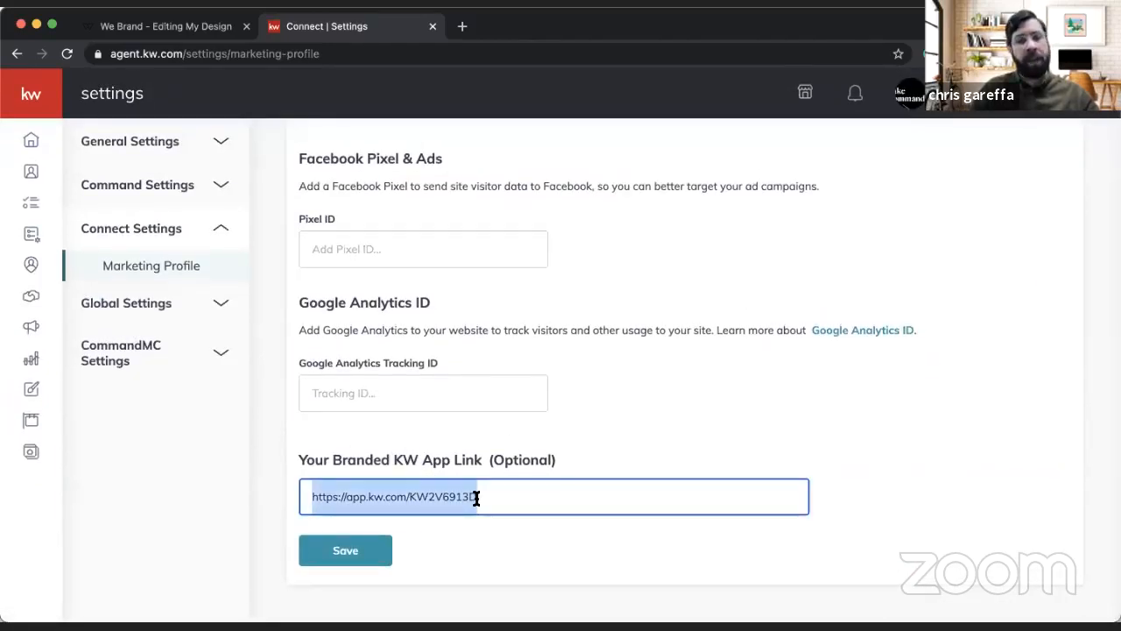
Step: Locate the App URL in the URLs section of the Consumer Site & App Settings and select it for copying
{"action": "left_click", "coordinate": [26, 453]}
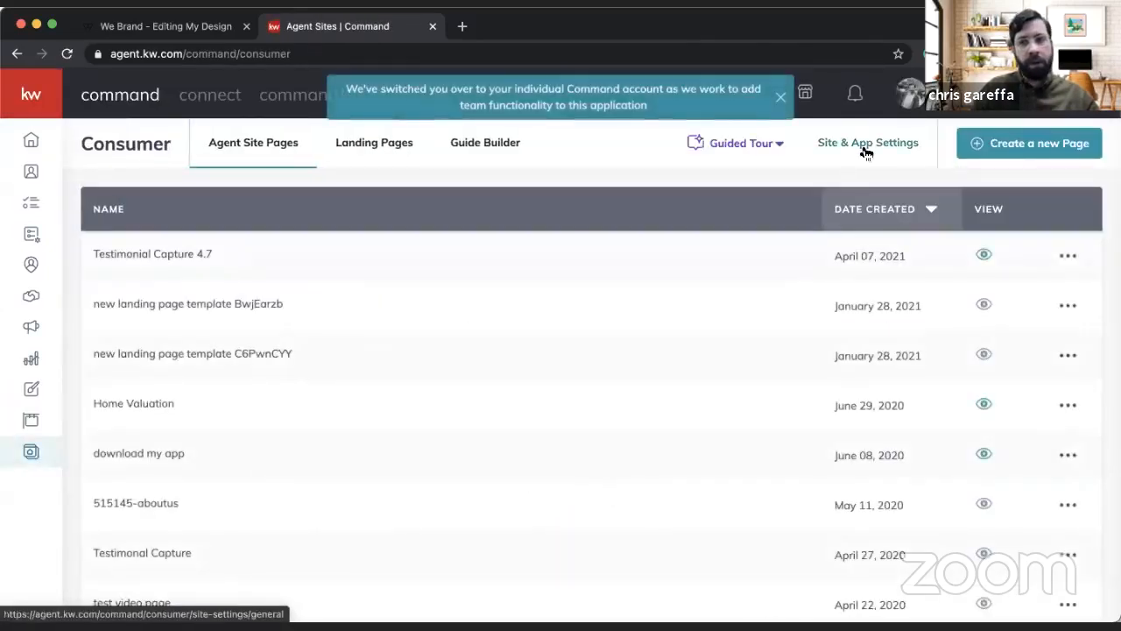
{"action": "left_click", "coordinate": [864, 151]}
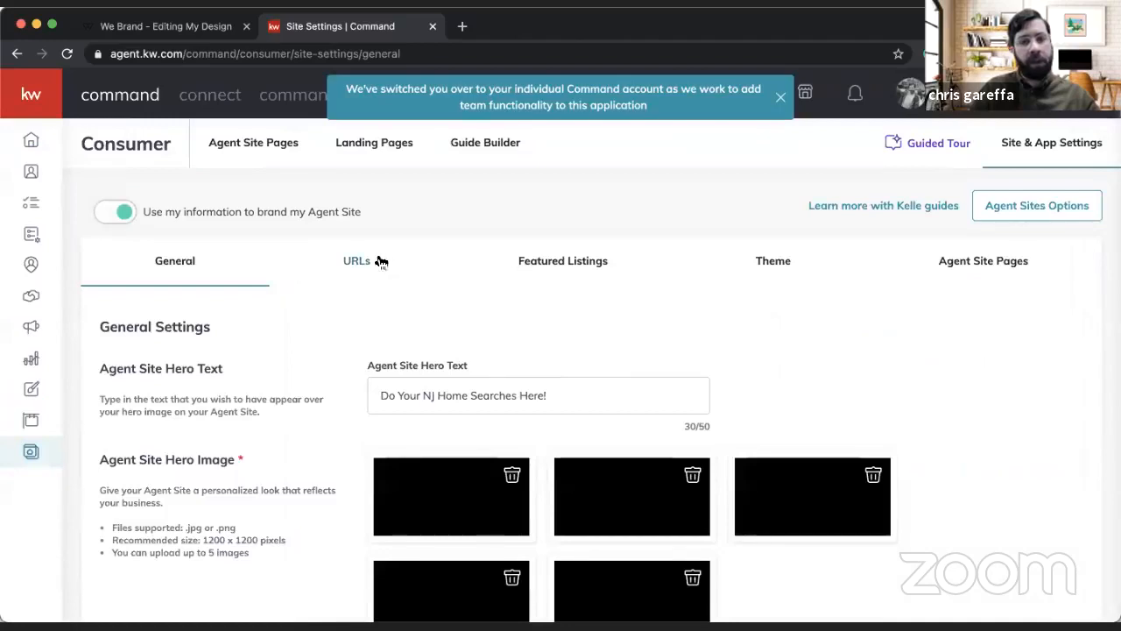
{"action": "left_click", "coordinate": [381, 261]}
{"action": "scroll", "coordinate": [403, 391], "scroll_direction": "down", "scroll_amount": 2}
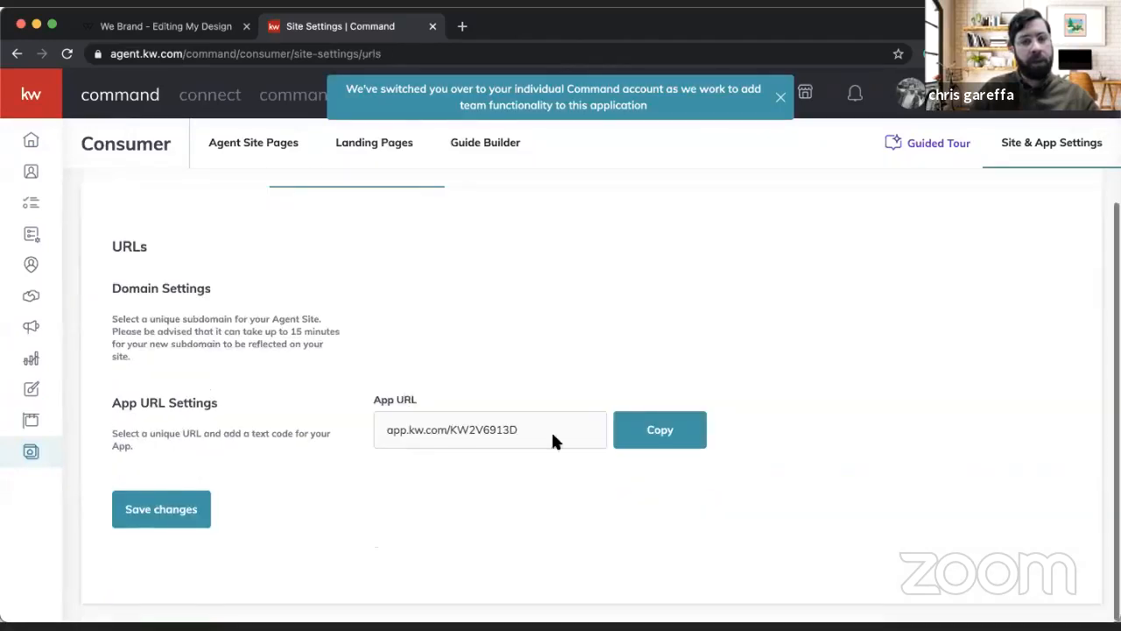
{"action": "left_click", "coordinate": [462, 423]}
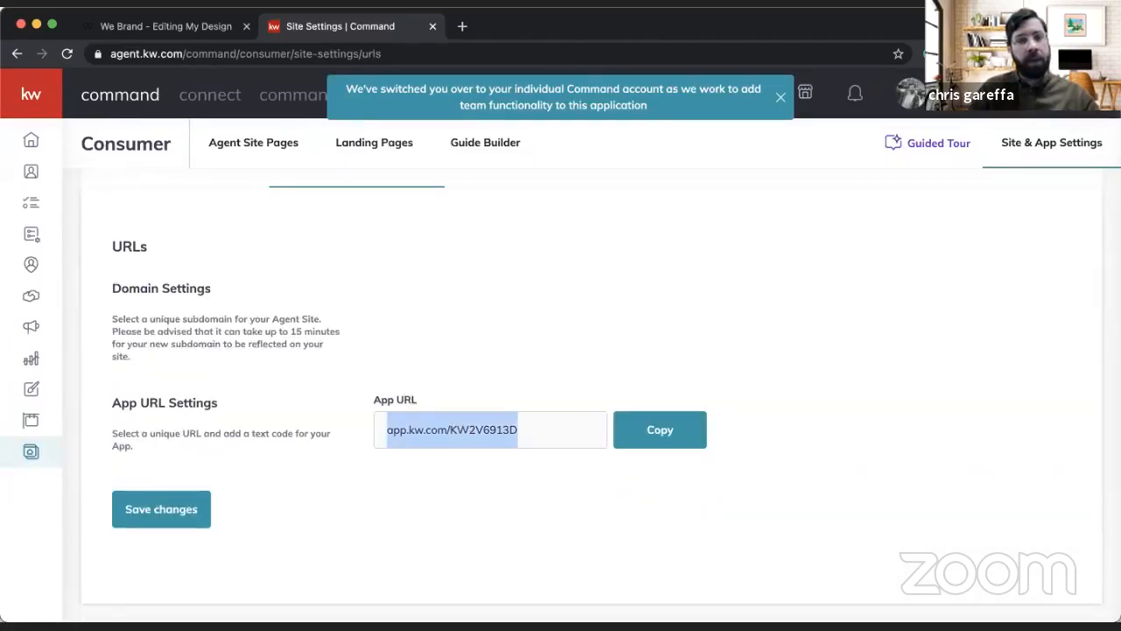
Step: Load the copied app URL in the browser, download a QR code image for that page, and close the tab
{"action": "left_click", "coordinate": [372, 53]}
{"action": "key", "text": "ctrl+v"}
{"action": "key", "text": "Return"}
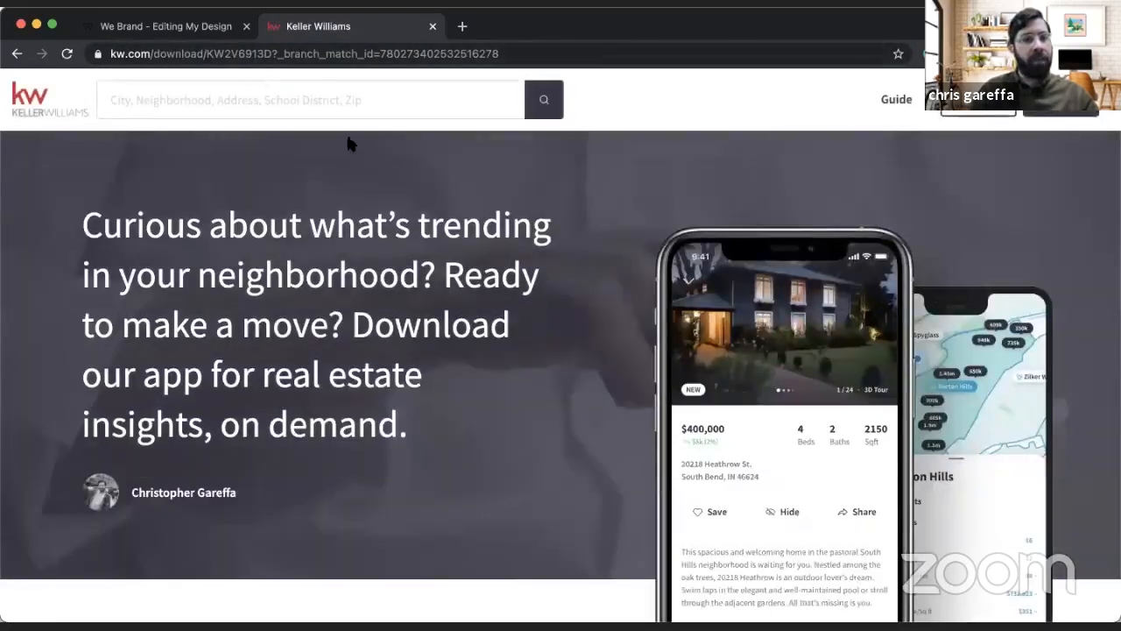
{"action": "left_click", "coordinate": [427, 54]}
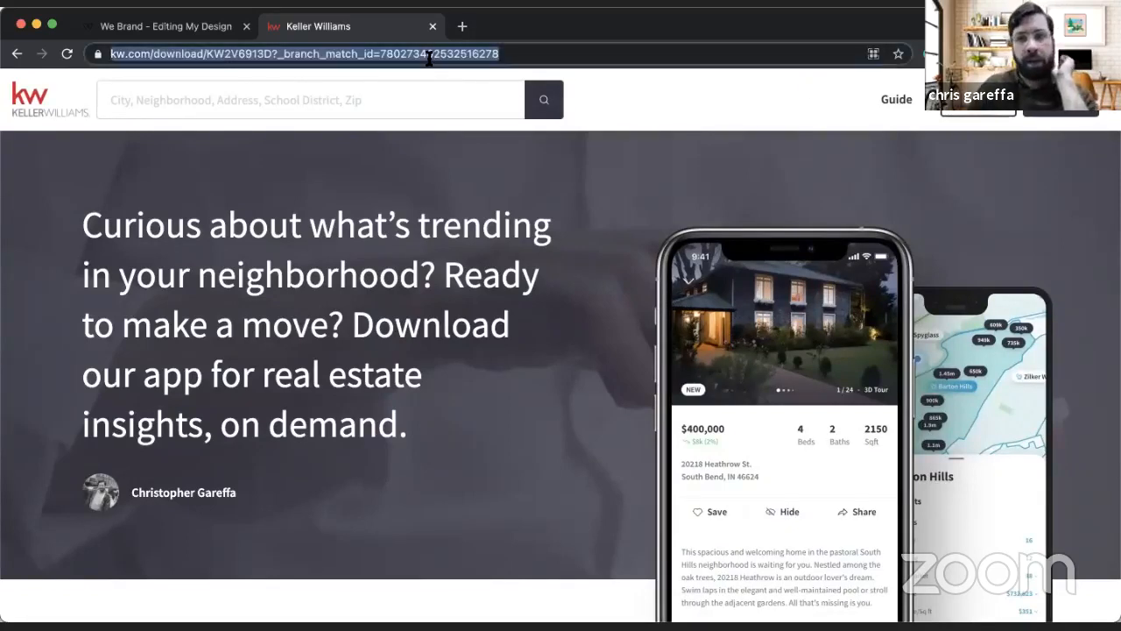
{"action": "left_click", "coordinate": [873, 55]}
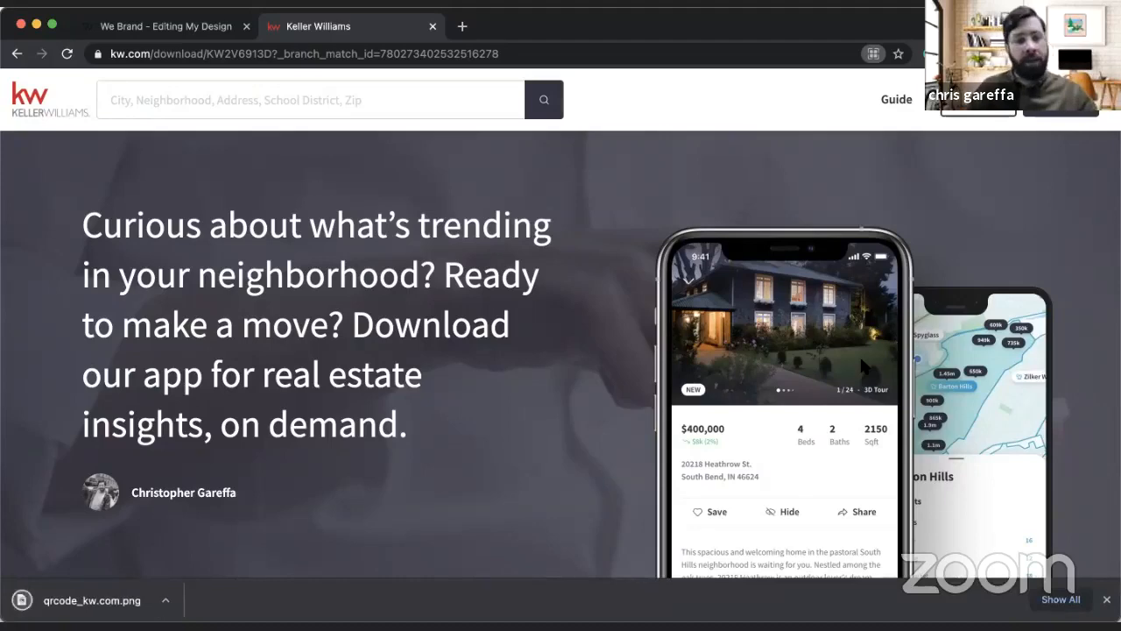
{"action": "left_click", "coordinate": [432, 27]}
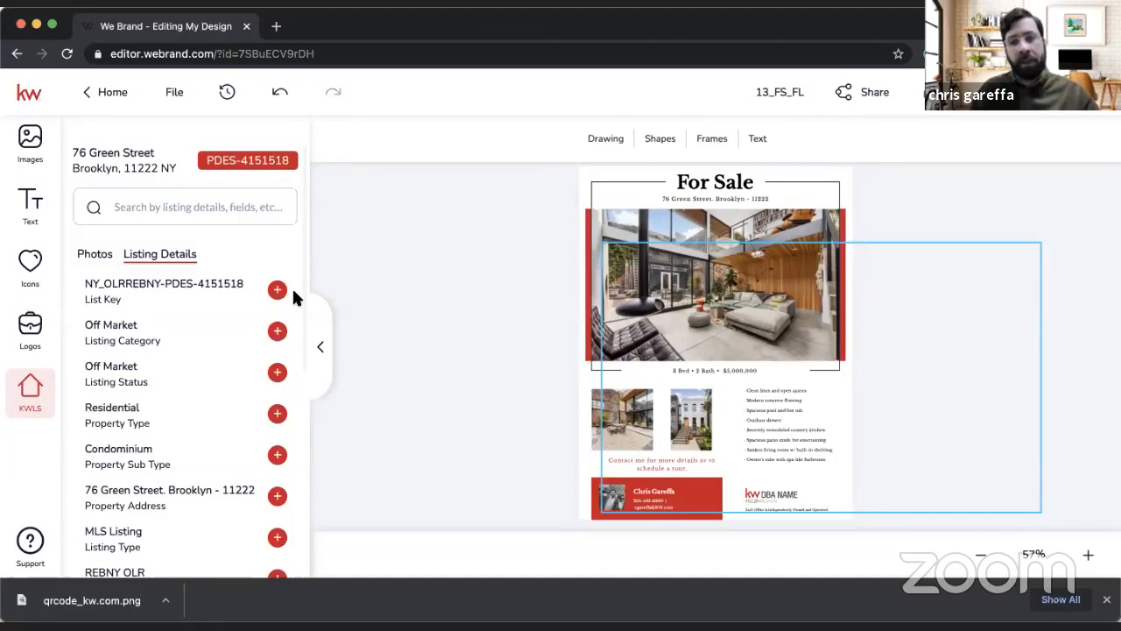
Step: Upload qrcode_kw.com.png to the design's imported images and add the QR code to the flier
{"action": "left_click", "coordinate": [30, 143]}
{"action": "left_click", "coordinate": [87, 140]}
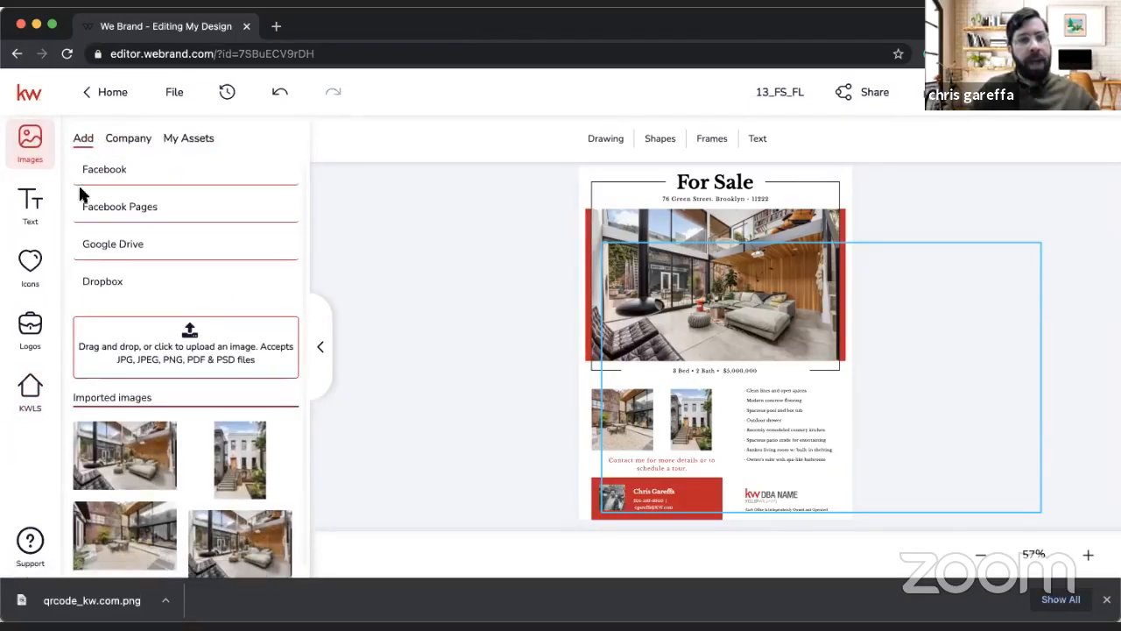
{"action": "left_click_drag", "start_coordinate": [79, 600], "coordinate": [181, 340]}
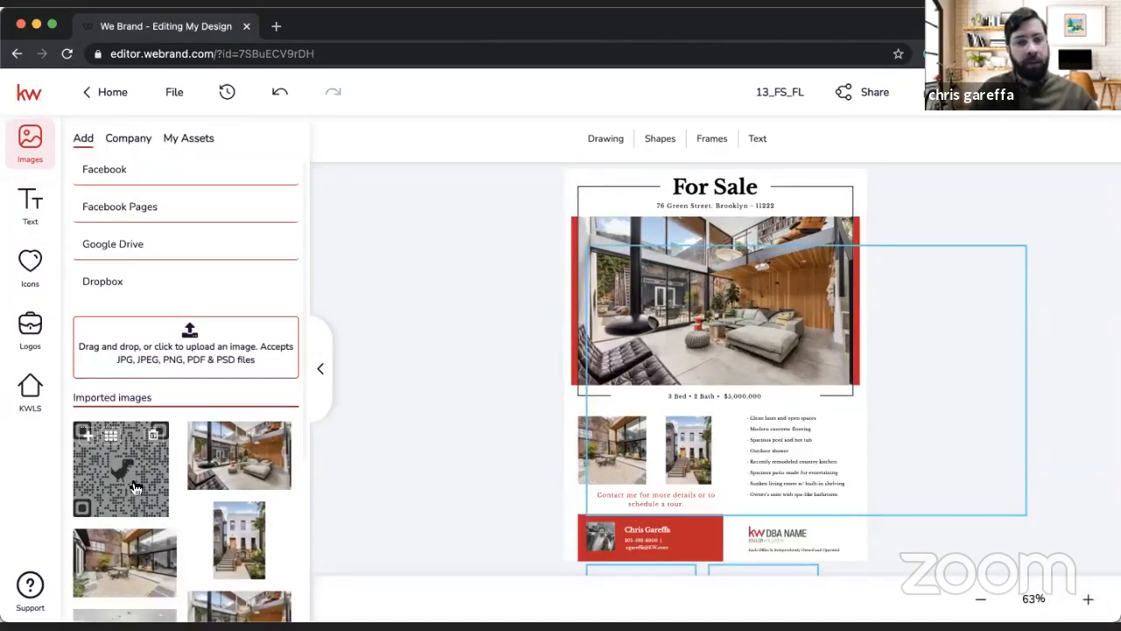
{"action": "left_click", "coordinate": [136, 488]}
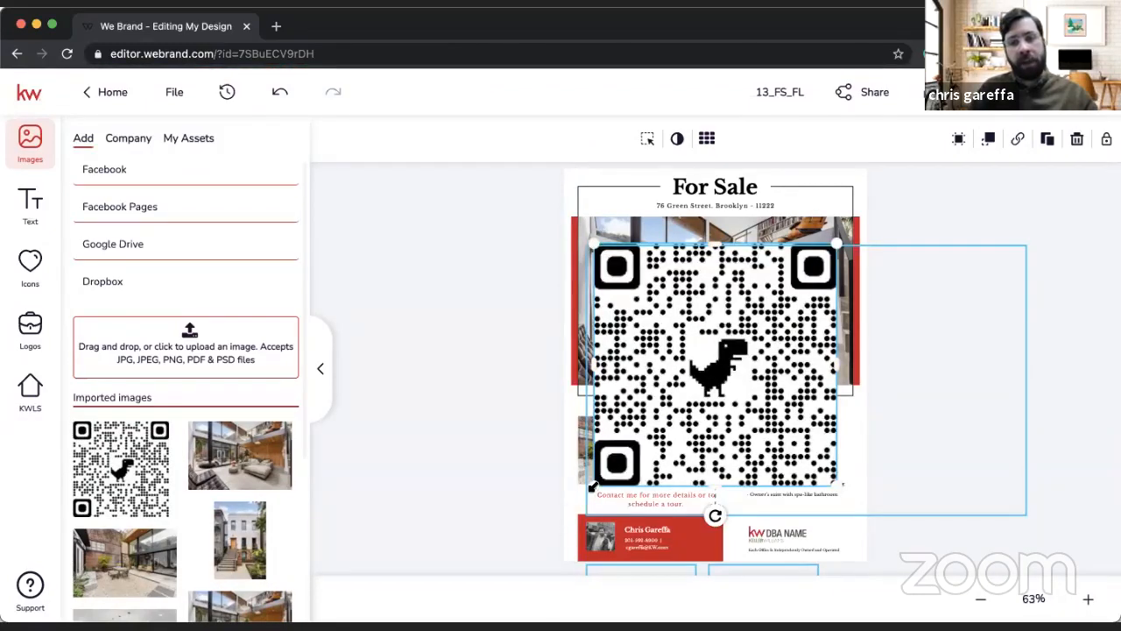
Step: Shrink the QR code and fit it inside the red contact box, to the right of the agent's contact details
{"action": "left_click_drag", "start_coordinate": [839, 242], "coordinate": [704, 532]}
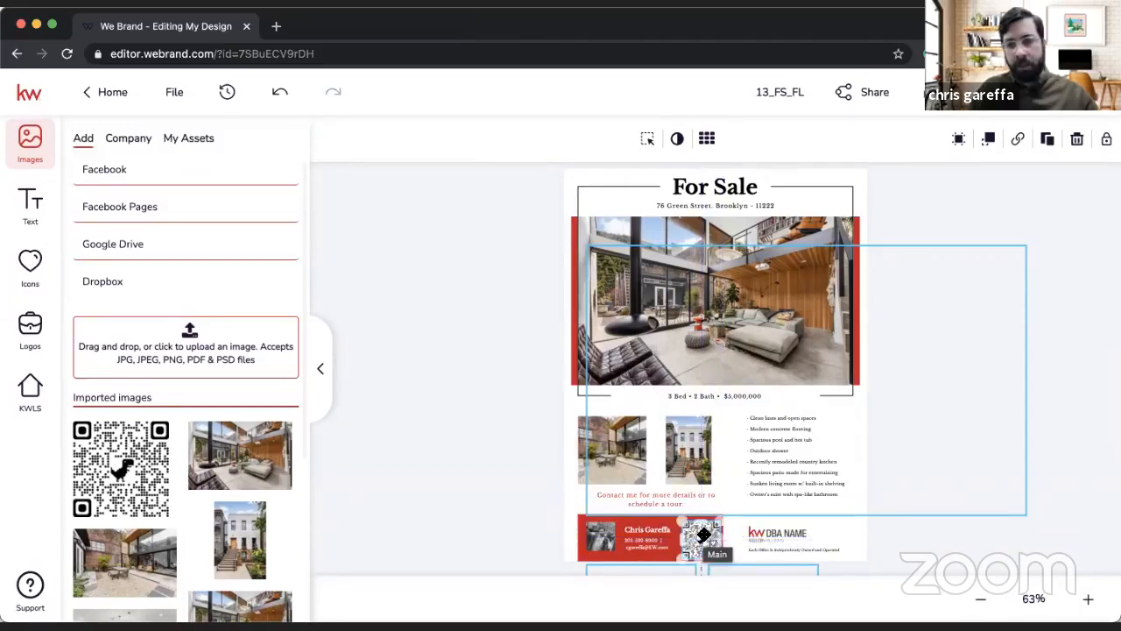
{"action": "left_click", "coordinate": [1090, 599]}
{"action": "left_click", "coordinate": [1090, 599]}
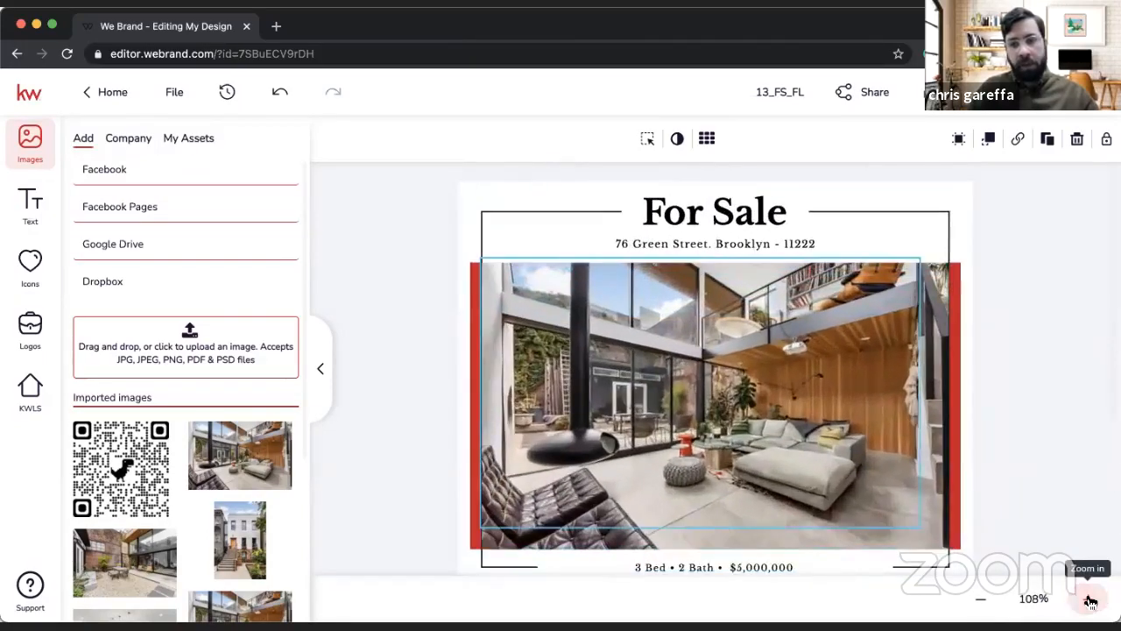
{"action": "scroll", "coordinate": [722, 475], "scroll_direction": "down", "scroll_amount": 2}
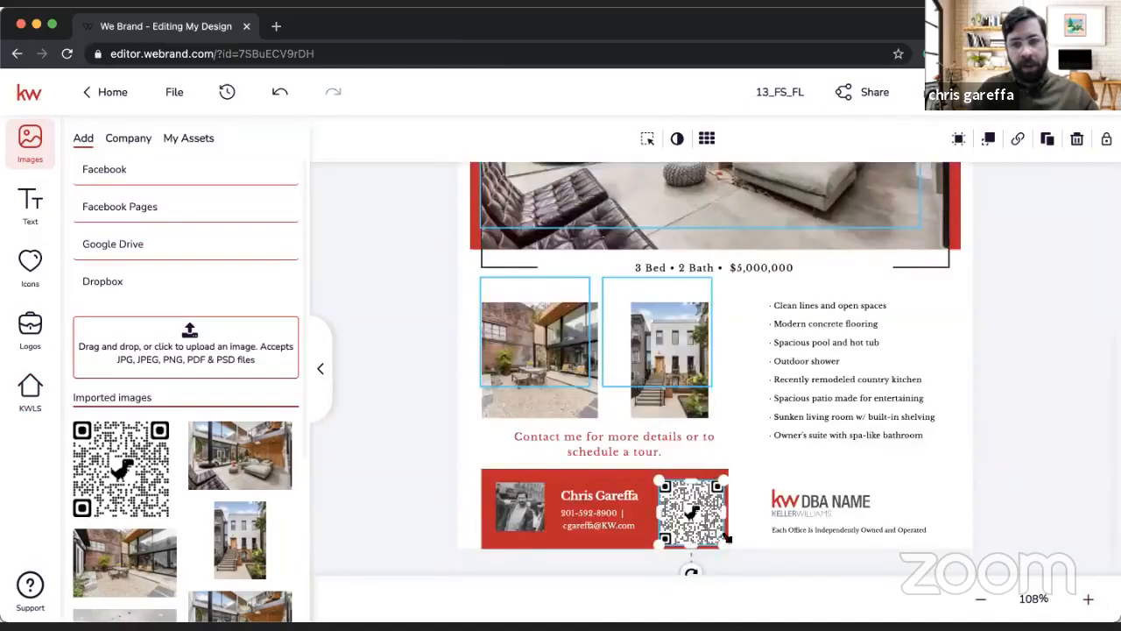
{"action": "left_click_drag", "start_coordinate": [726, 544], "coordinate": [691, 513]}
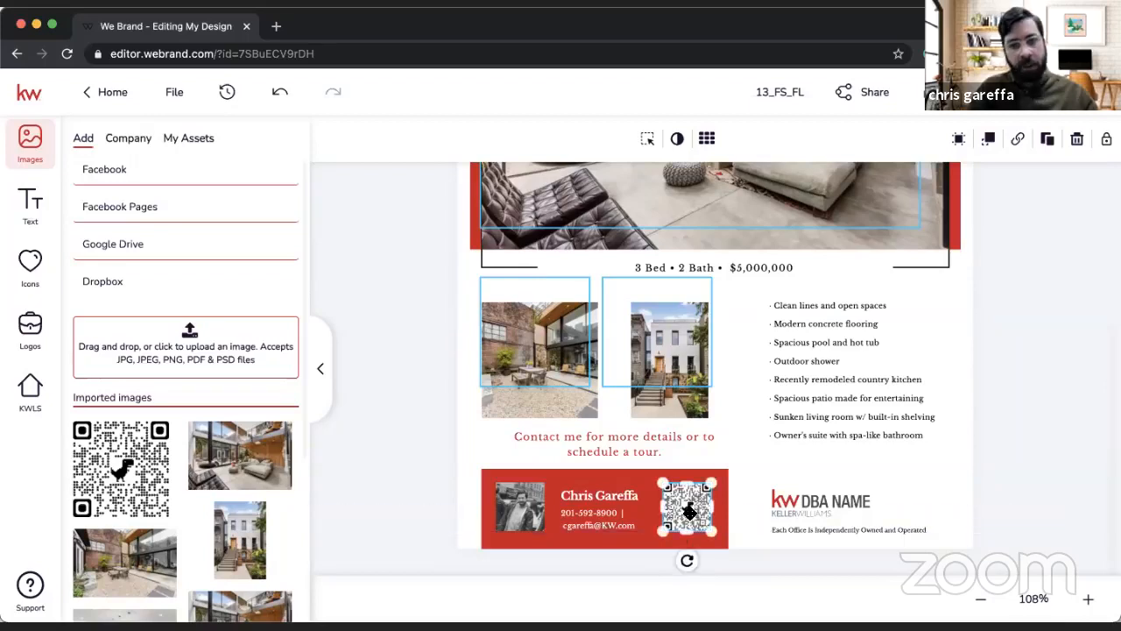
{"action": "left_click", "coordinate": [415, 491]}
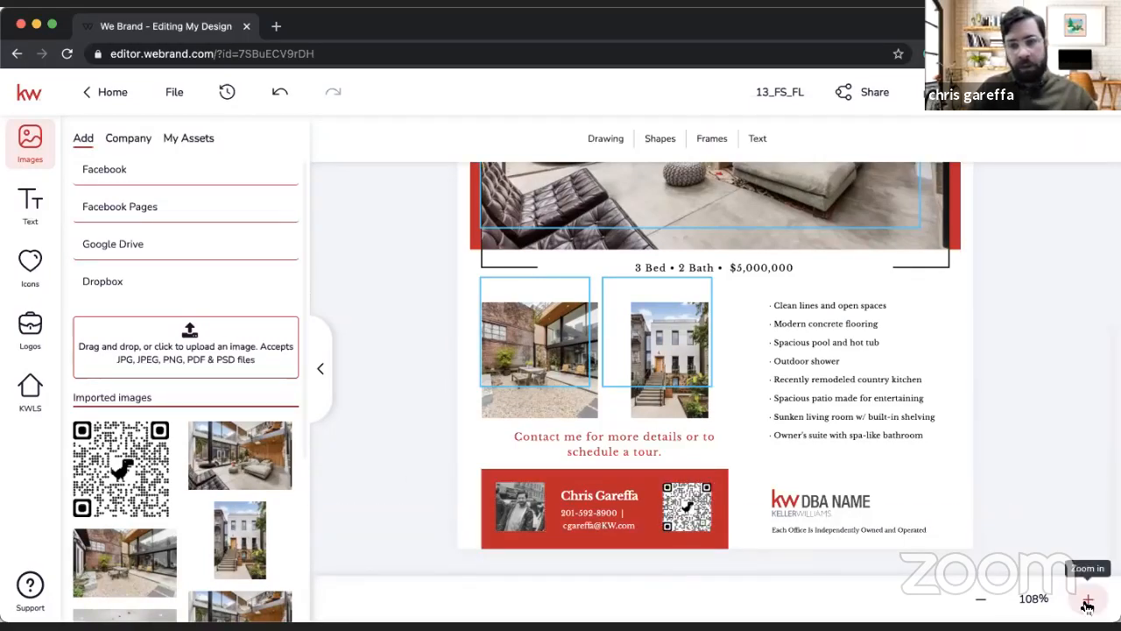
Step: Replace the KW DBA NAME placeholder logo with the red and grey KW City Views Realty logo from My Assets
{"action": "left_click", "coordinate": [1036, 598]}
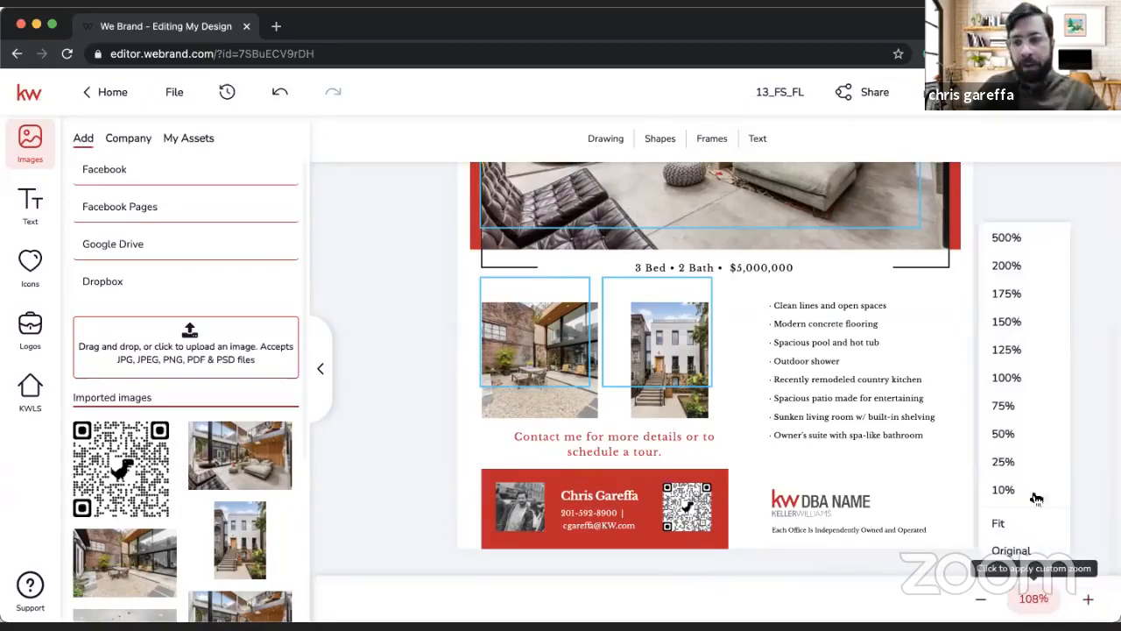
{"action": "left_click", "coordinate": [1014, 263]}
{"action": "scroll", "coordinate": [791, 421], "scroll_direction": "down", "scroll_amount": 7}
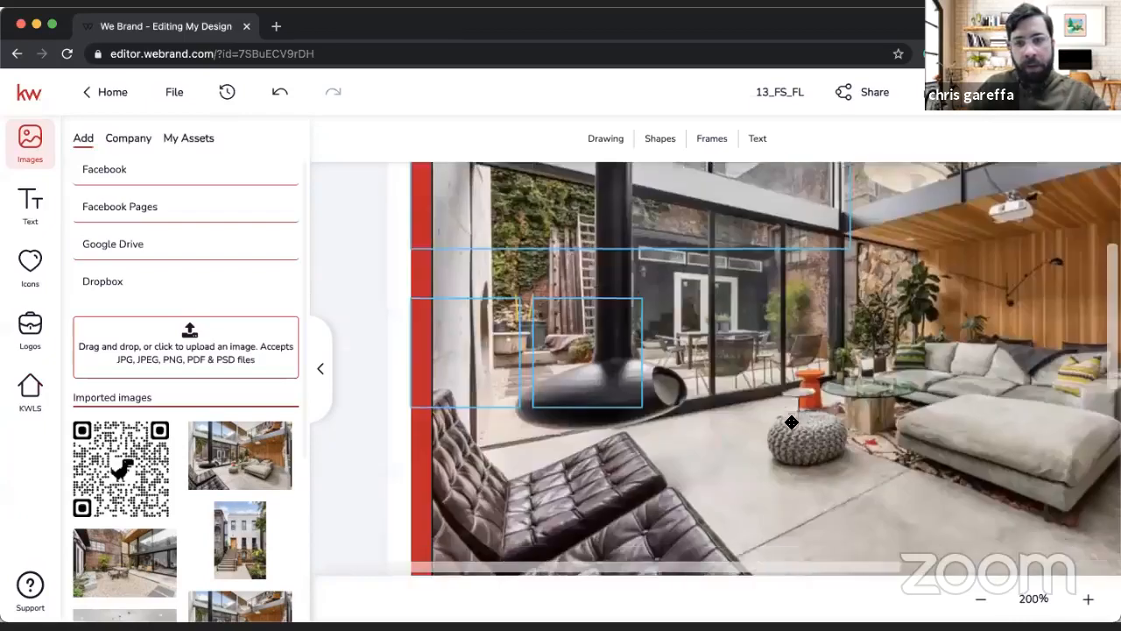
{"action": "scroll", "coordinate": [858, 390], "scroll_direction": "right", "scroll_amount": 5}
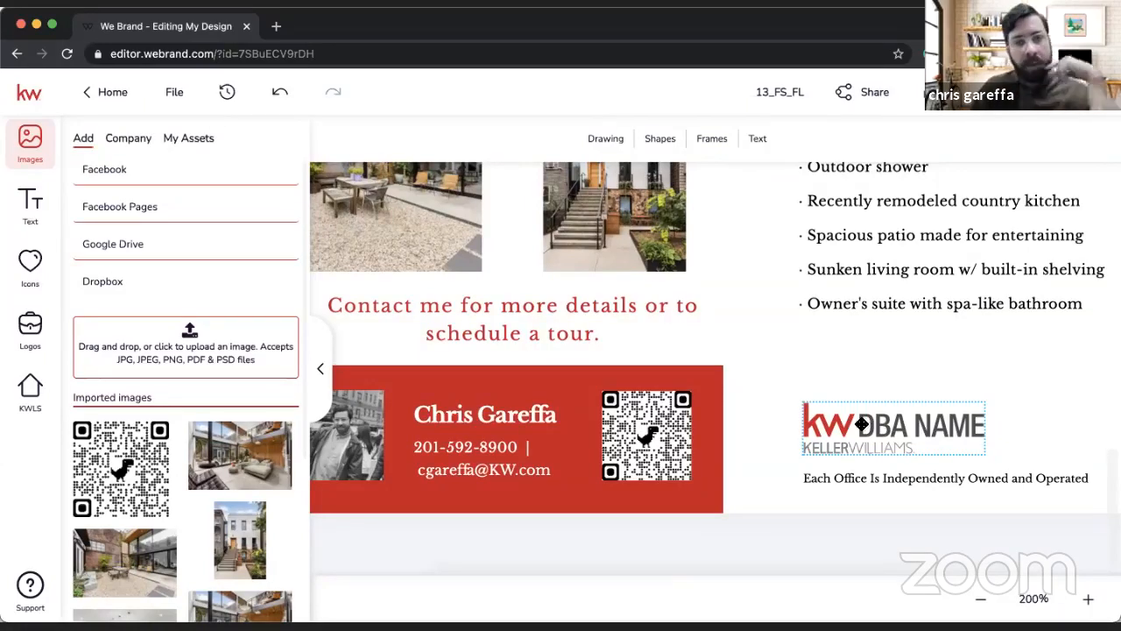
{"action": "left_click", "coordinate": [31, 332]}
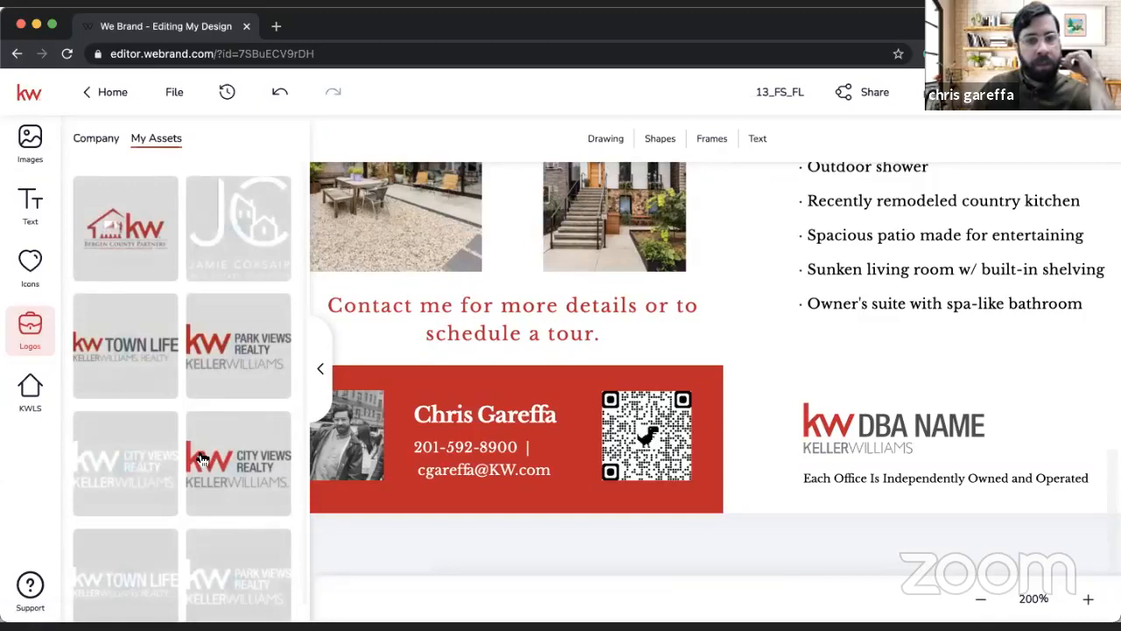
{"action": "left_click_drag", "start_coordinate": [813, 387], "coordinate": [870, 425]}
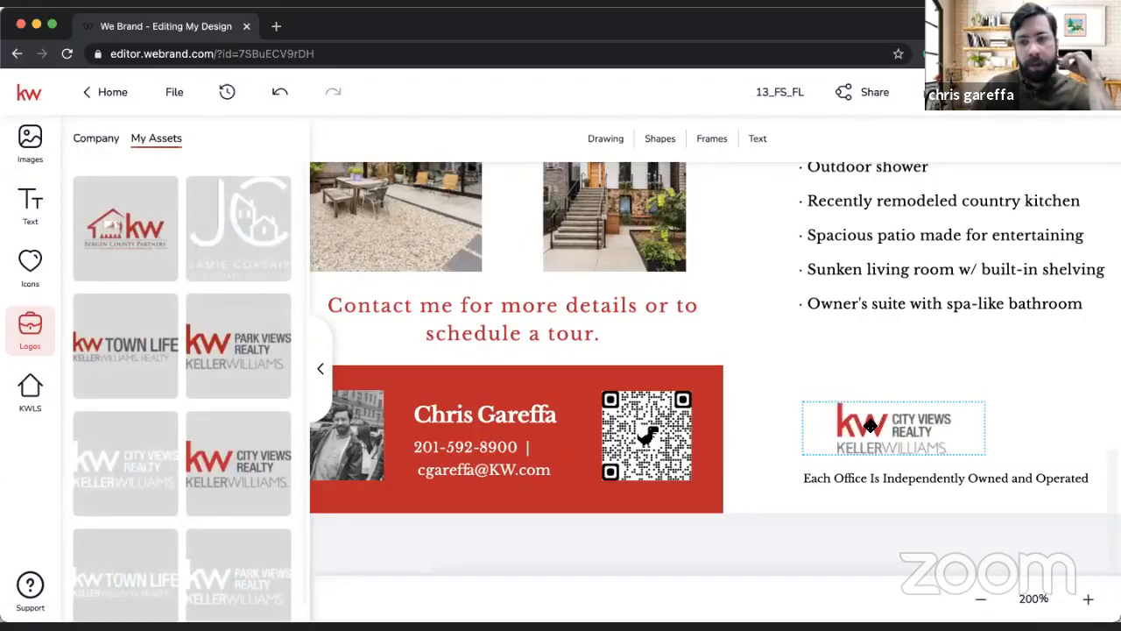
Step: Enlarge the KW City Views Realty logo so its left edge aligns with the office ownership line beneath it
{"action": "left_click", "coordinate": [870, 425]}
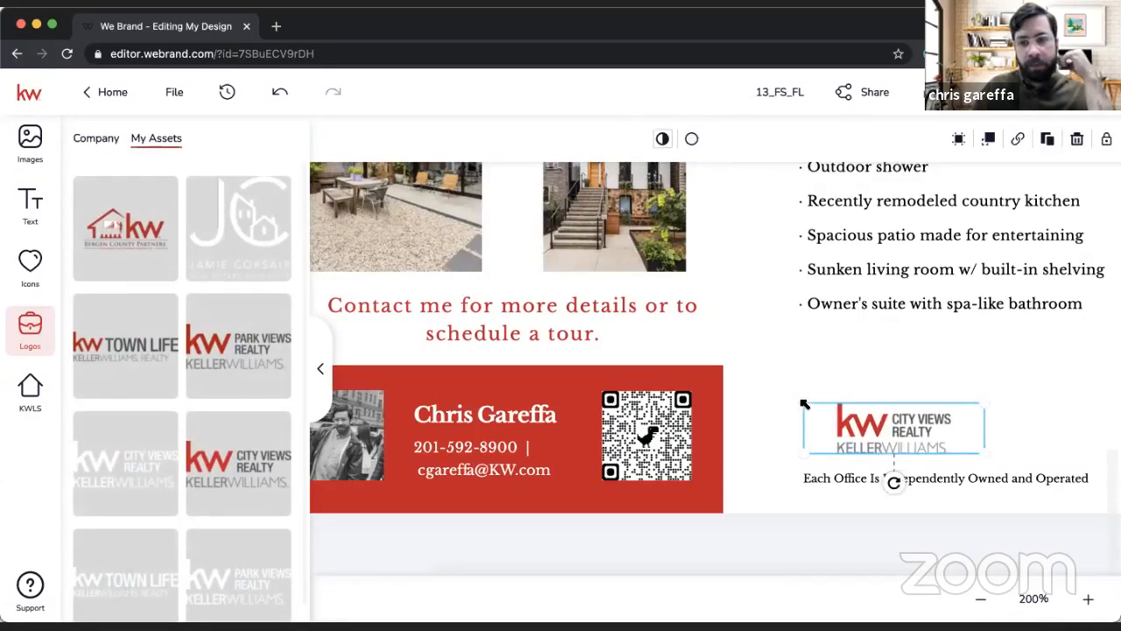
{"action": "left_click_drag", "start_coordinate": [805, 404], "coordinate": [764, 391]}
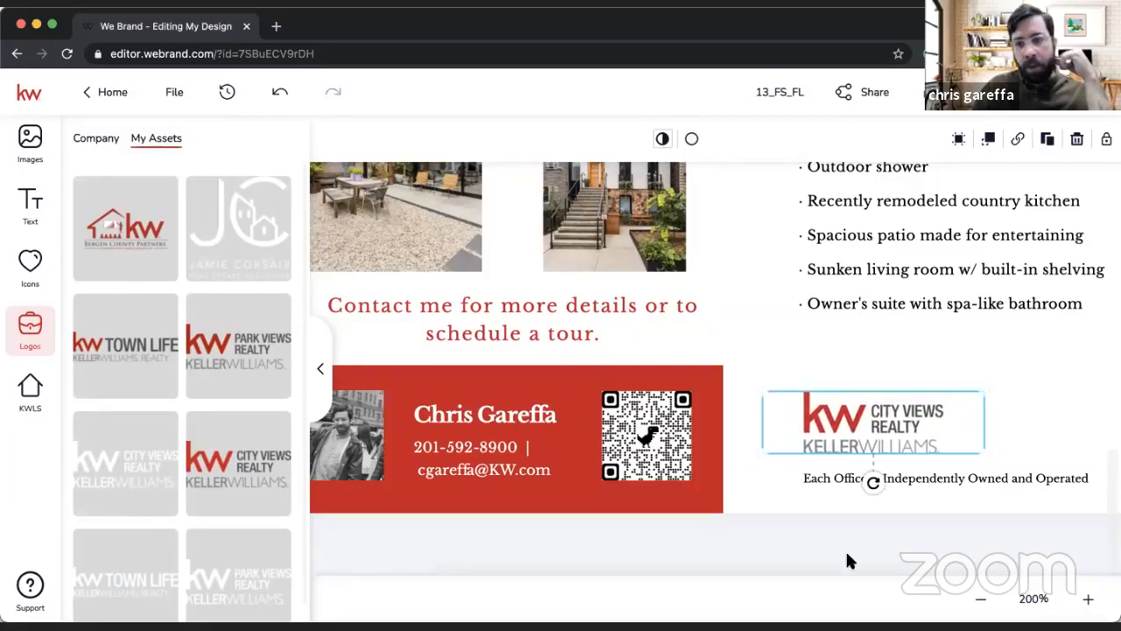
{"action": "left_click", "coordinate": [836, 508]}
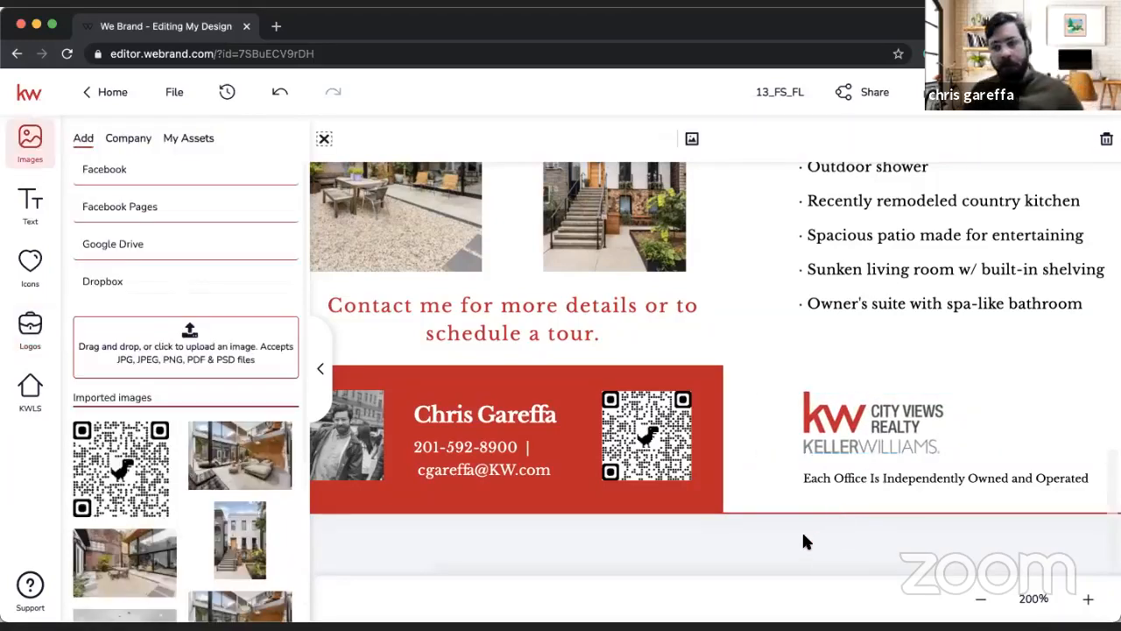
{"action": "left_click", "coordinate": [803, 537]}
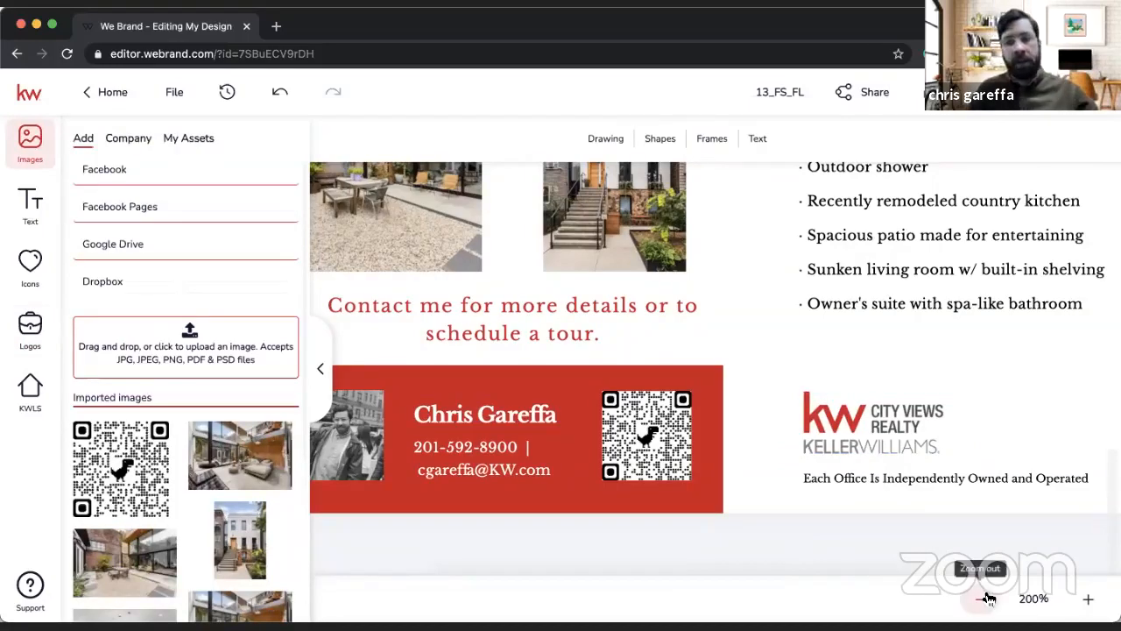
{"action": "left_click", "coordinate": [983, 599]}
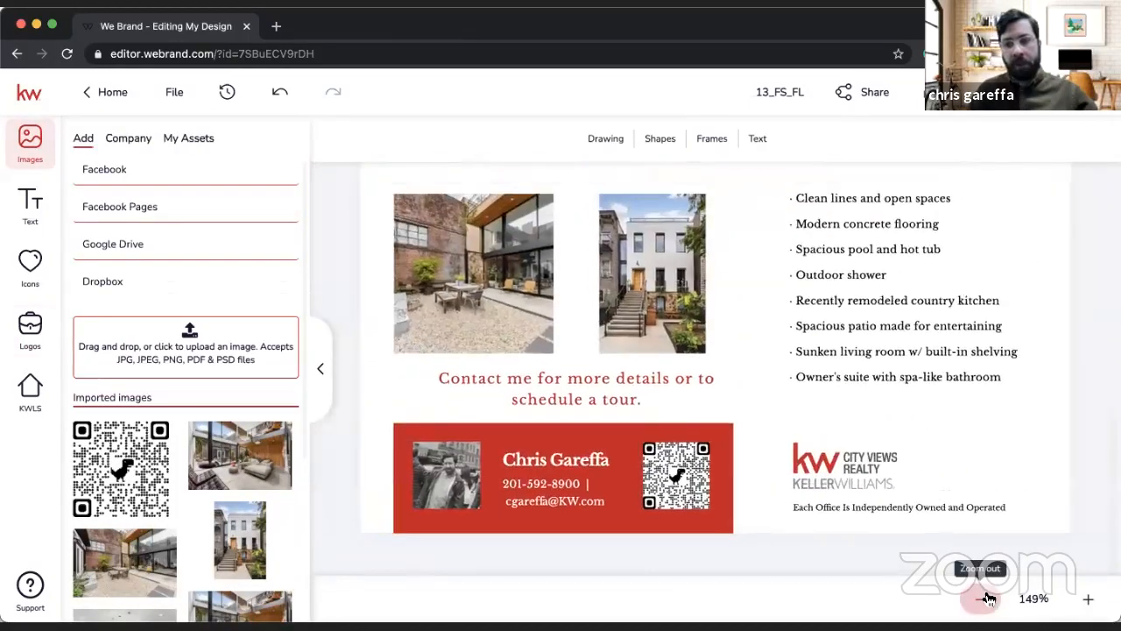
{"action": "left_click", "coordinate": [989, 599]}
{"action": "left_click", "coordinate": [989, 600]}
{"action": "left_click", "coordinate": [989, 599]}
{"action": "left_click", "coordinate": [989, 599]}
Step: Review the finished flier from the For Sale headline to the red contact box and office logo
{"action": "left_click", "coordinate": [989, 599]}
{"action": "left_click", "coordinate": [989, 599]}
{"action": "left_click", "coordinate": [989, 599]}
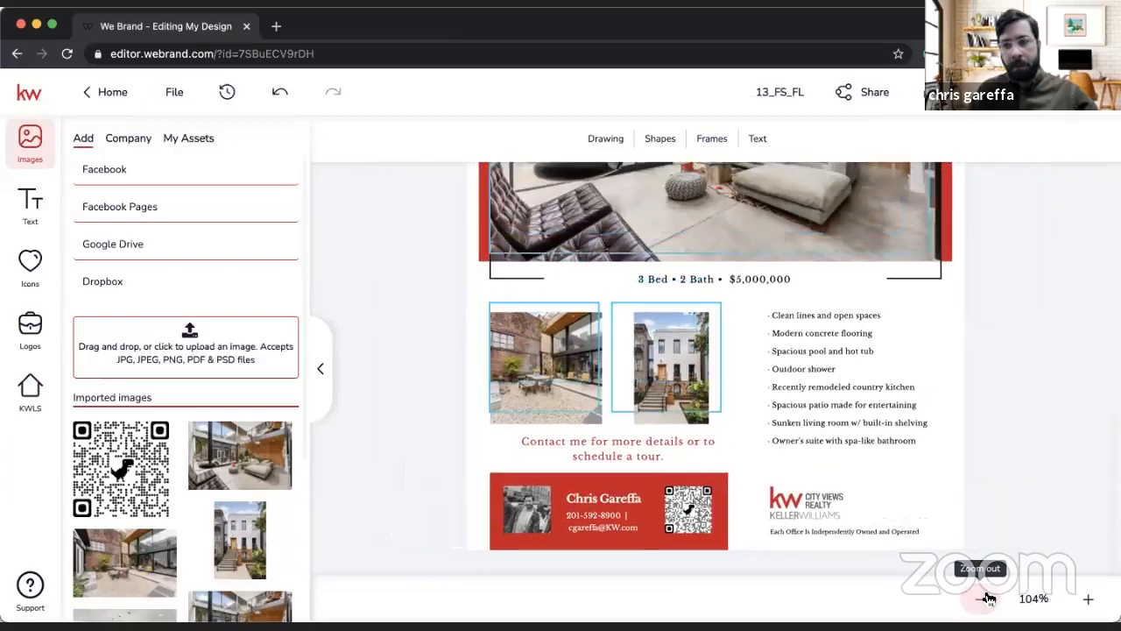
{"action": "left_click", "coordinate": [989, 599]}
{"action": "scroll", "coordinate": [1034, 455], "scroll_direction": "up", "scroll_amount": 4}
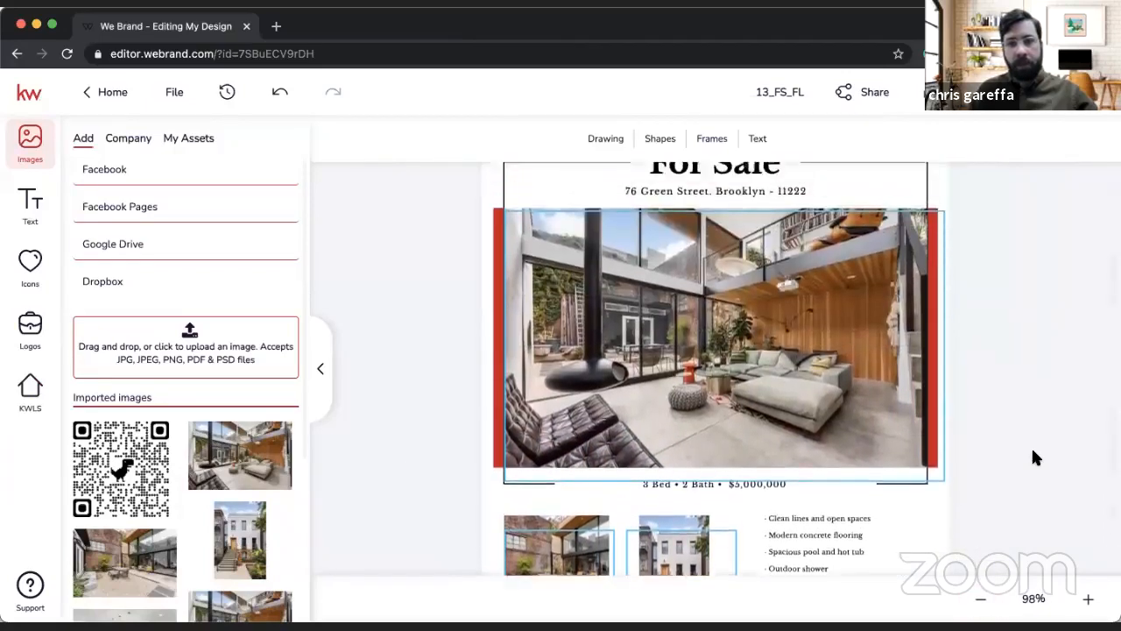
{"action": "scroll", "coordinate": [1034, 456], "scroll_direction": "up", "scroll_amount": 2}
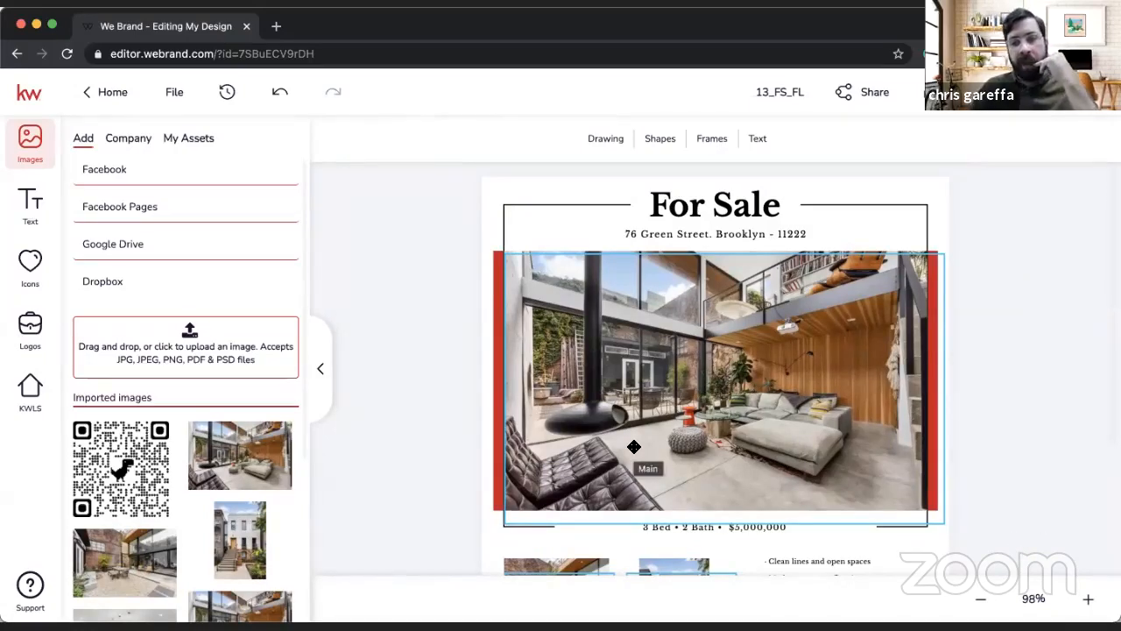
{"action": "scroll", "coordinate": [645, 498], "scroll_direction": "down", "scroll_amount": 5}
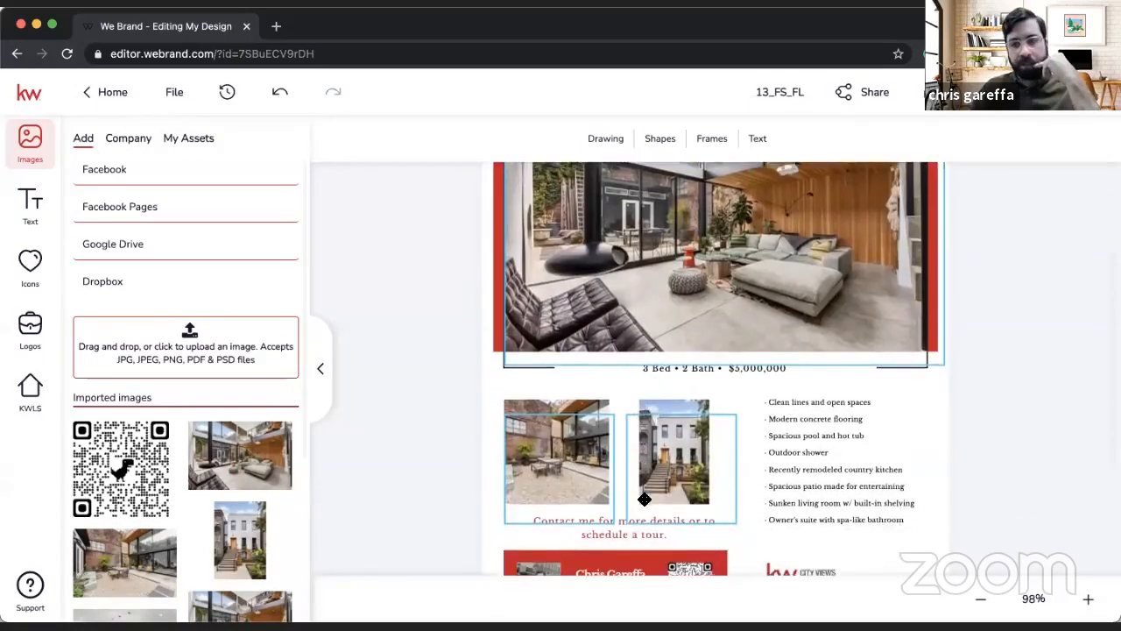
{"action": "scroll", "coordinate": [645, 499], "scroll_direction": "down", "scroll_amount": 1}
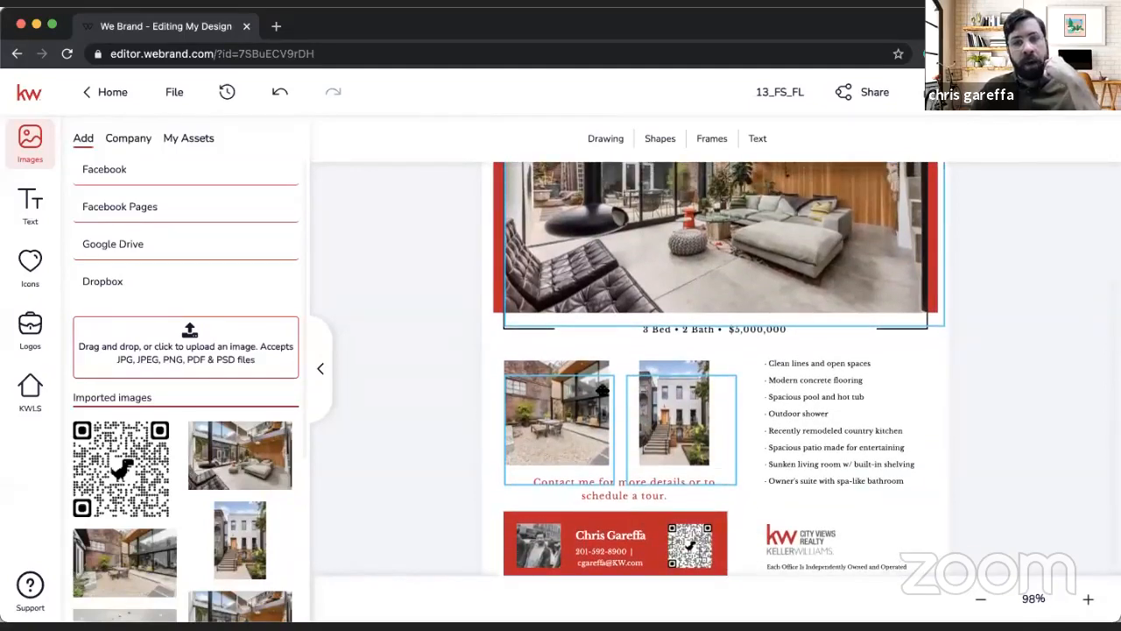
{"action": "scroll", "coordinate": [519, 401], "scroll_direction": "down", "scroll_amount": 1}
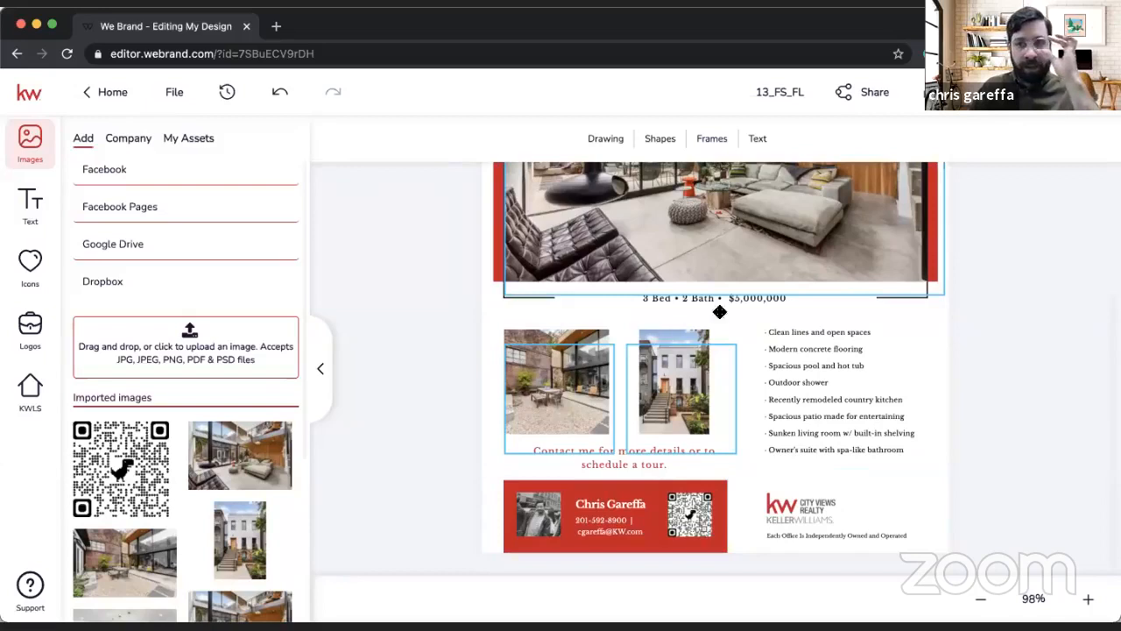
Step: Open the flier's download options and choose PDF for all pages at high resolution print quality
{"action": "left_click", "coordinate": [918, 92]}
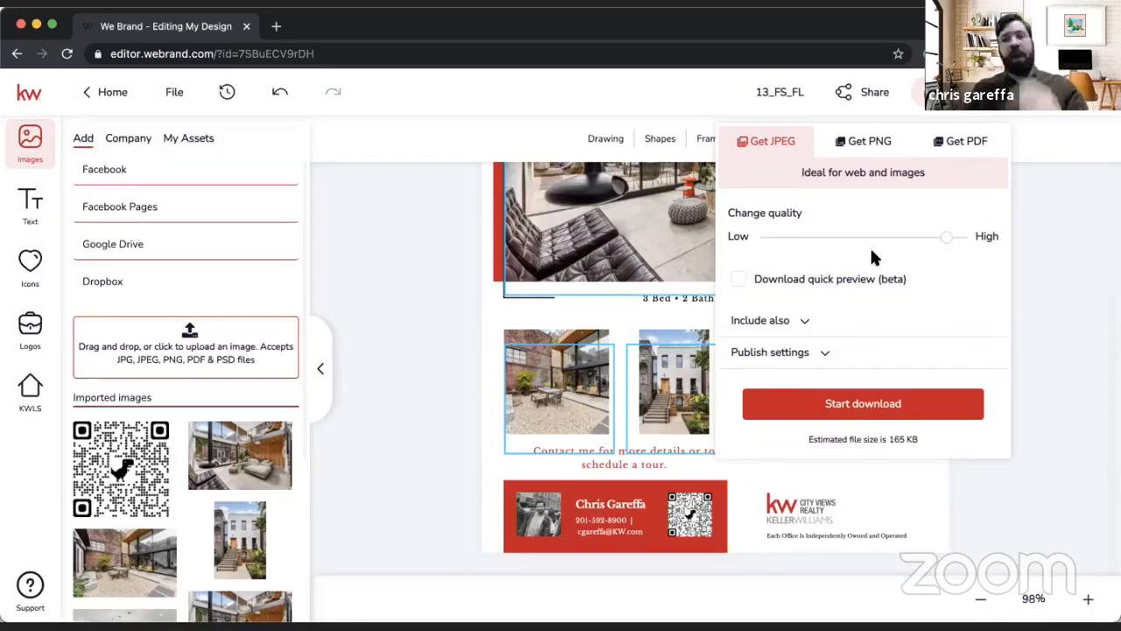
{"action": "left_click", "coordinate": [866, 143]}
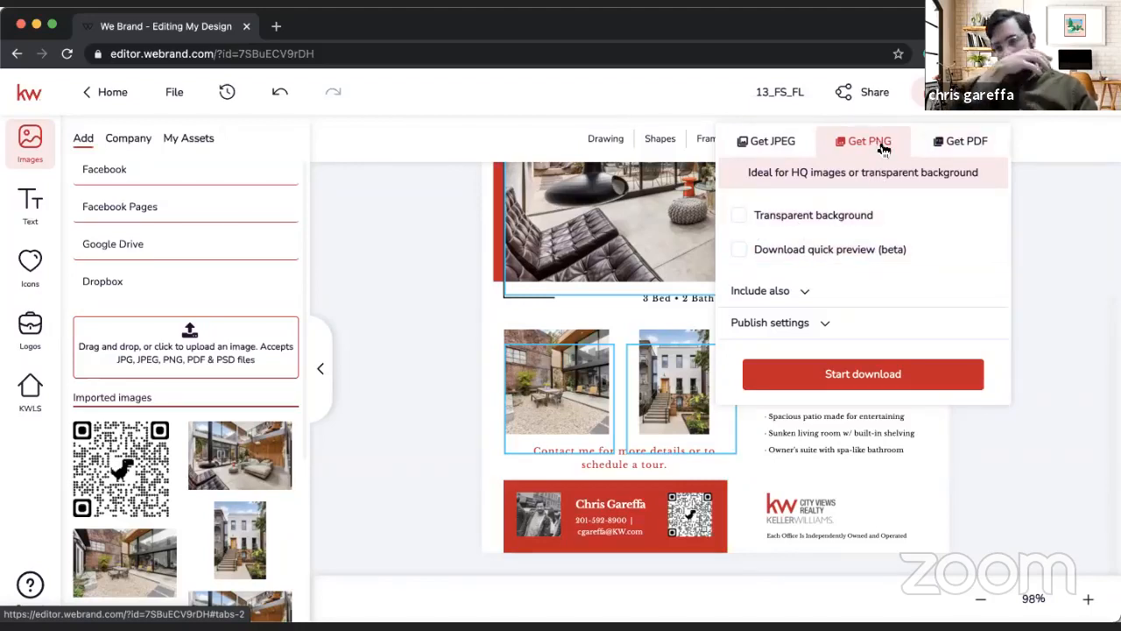
{"action": "left_click", "coordinate": [955, 147]}
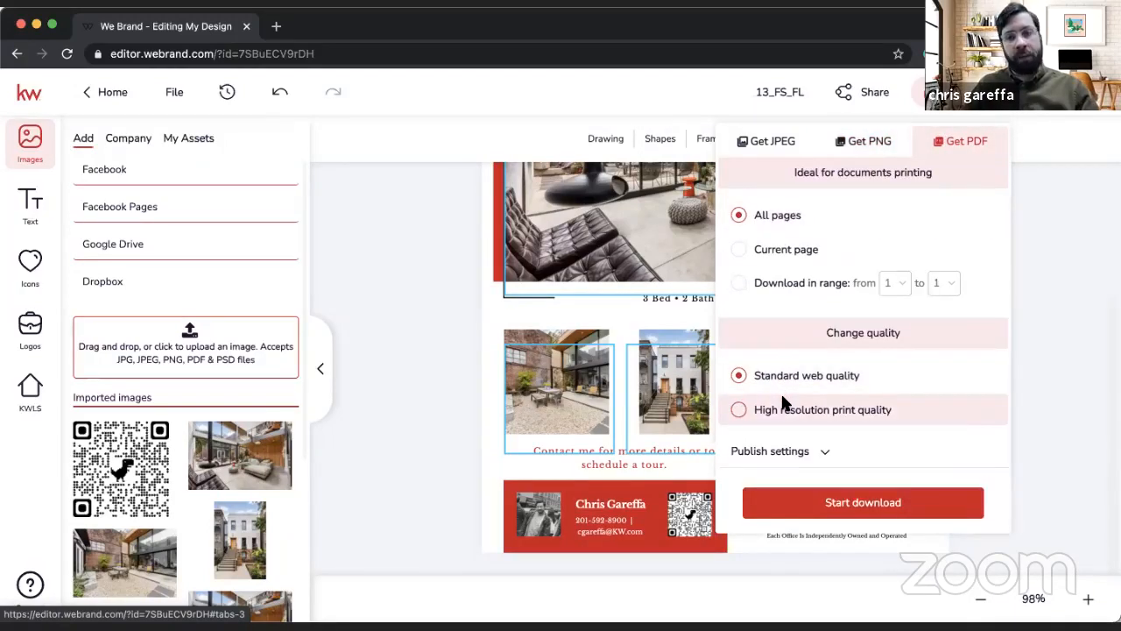
{"action": "left_click", "coordinate": [739, 417]}
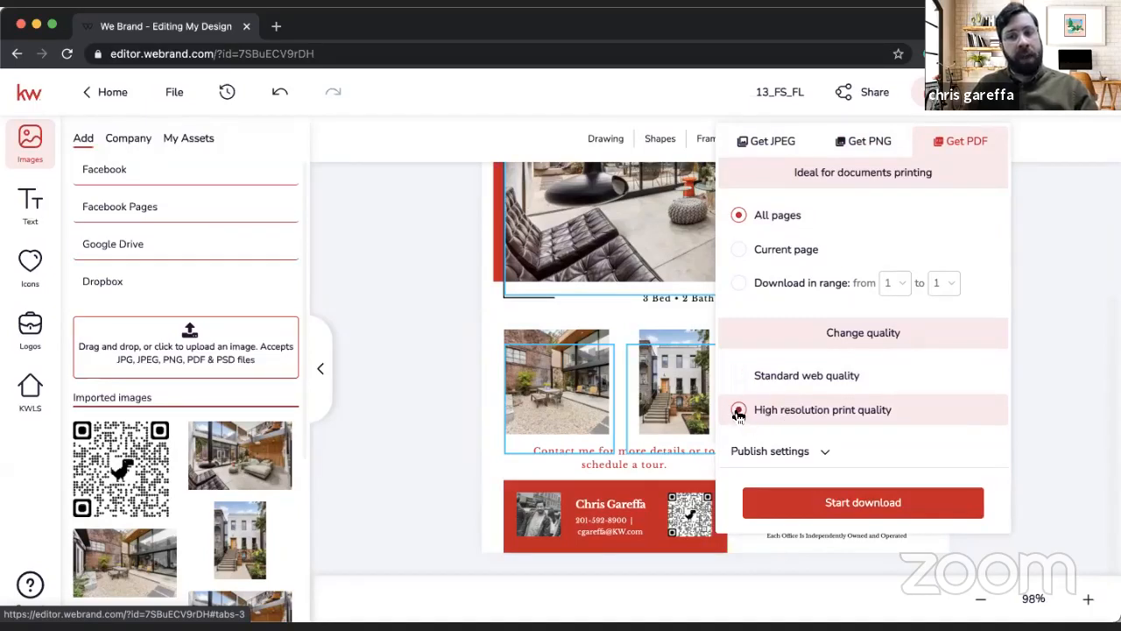
Step: Check the PDF publish settings and the JPEG options, and start the high resolution PDF download
{"action": "left_click", "coordinate": [799, 453]}
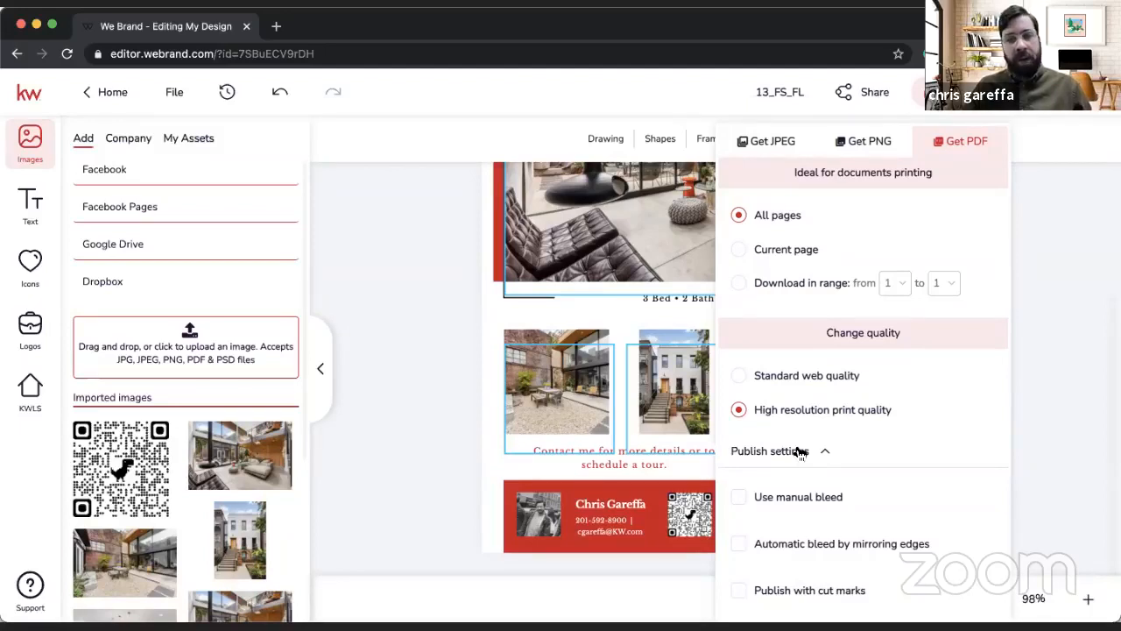
{"action": "left_click", "coordinate": [800, 452]}
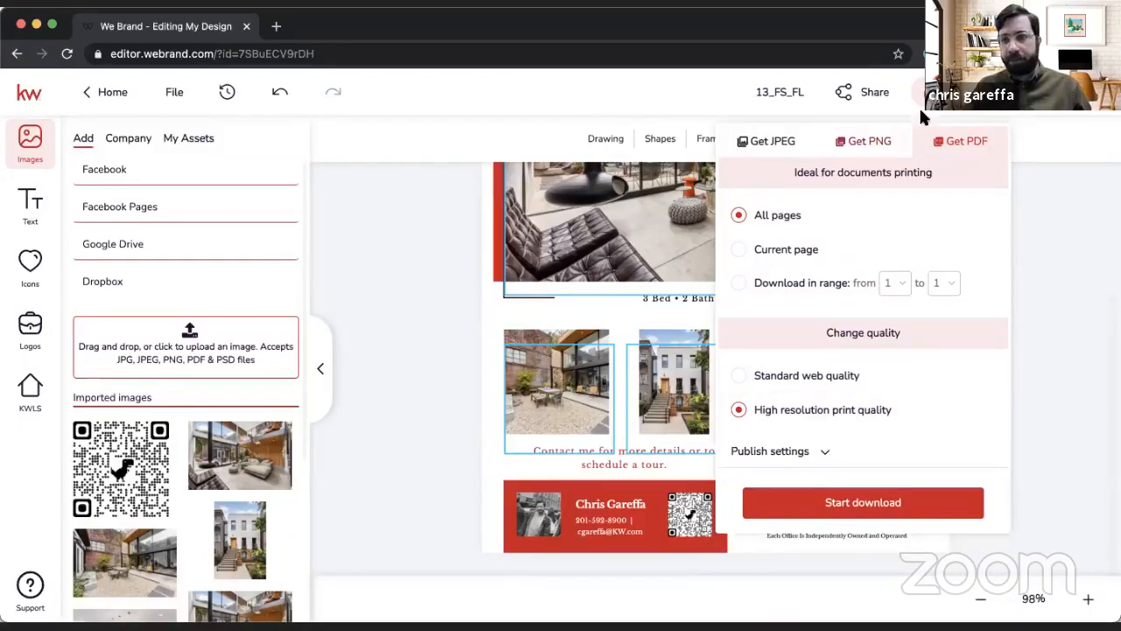
{"action": "left_click", "coordinate": [762, 151]}
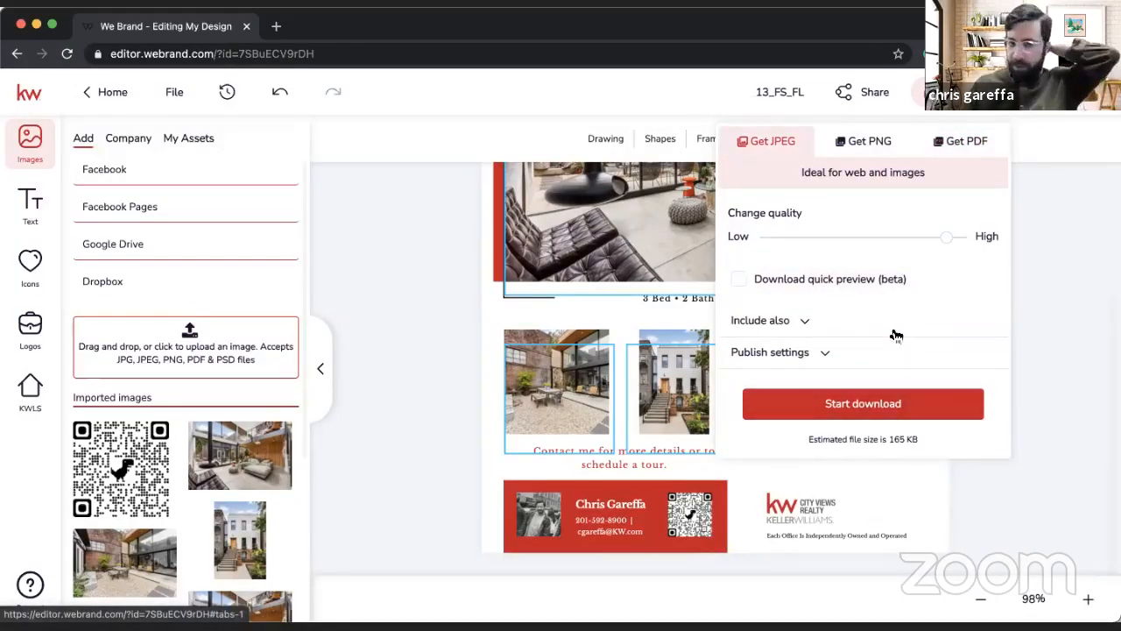
{"action": "left_click", "coordinate": [954, 151]}
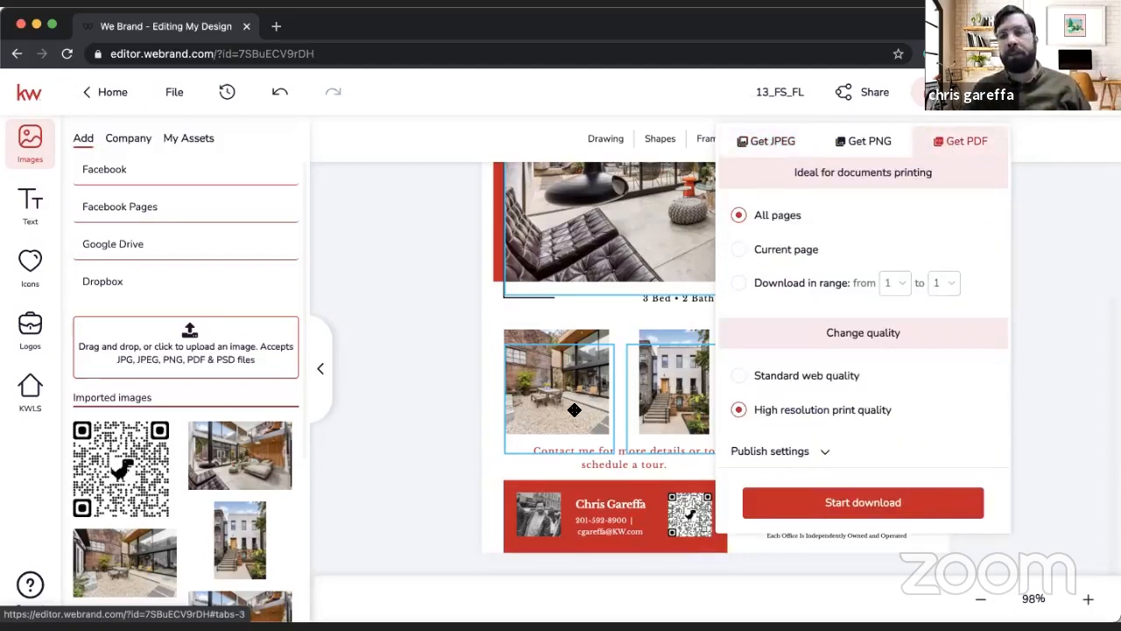
{"action": "left_click", "coordinate": [846, 504]}
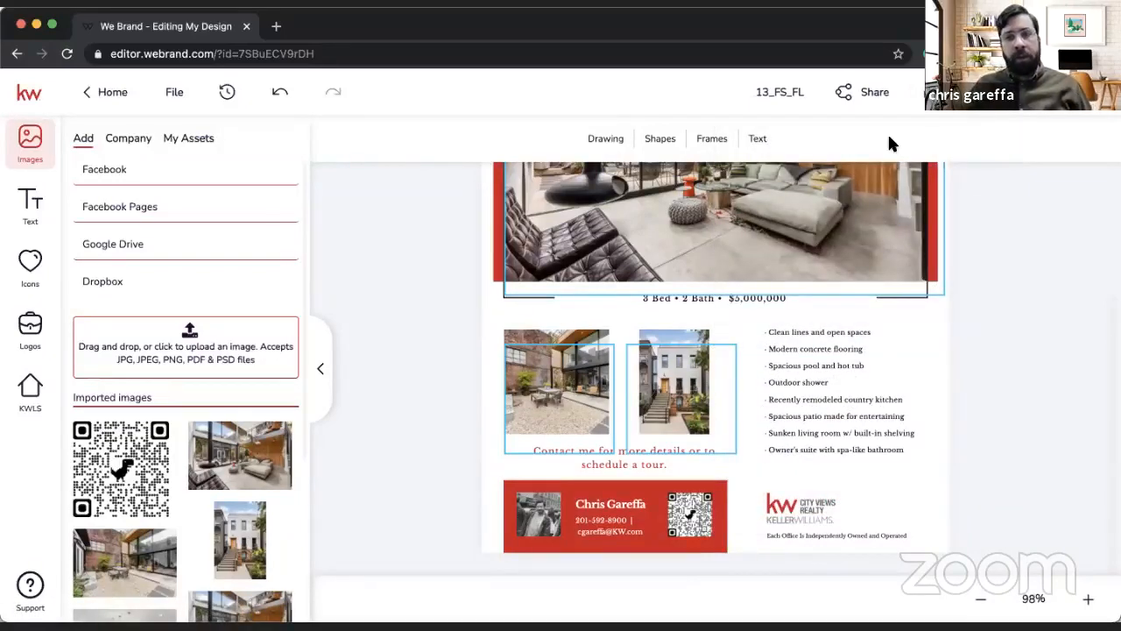
Step: Save the flier and close the design editor to return to My Design Templates
{"action": "left_click", "coordinate": [172, 92]}
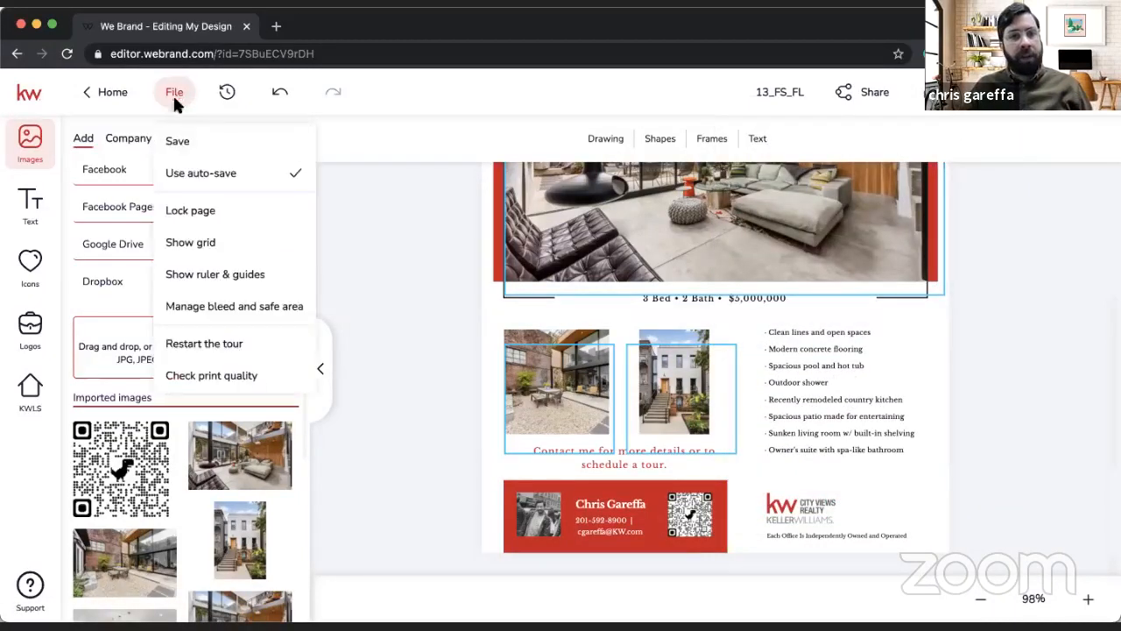
{"action": "left_click", "coordinate": [178, 138]}
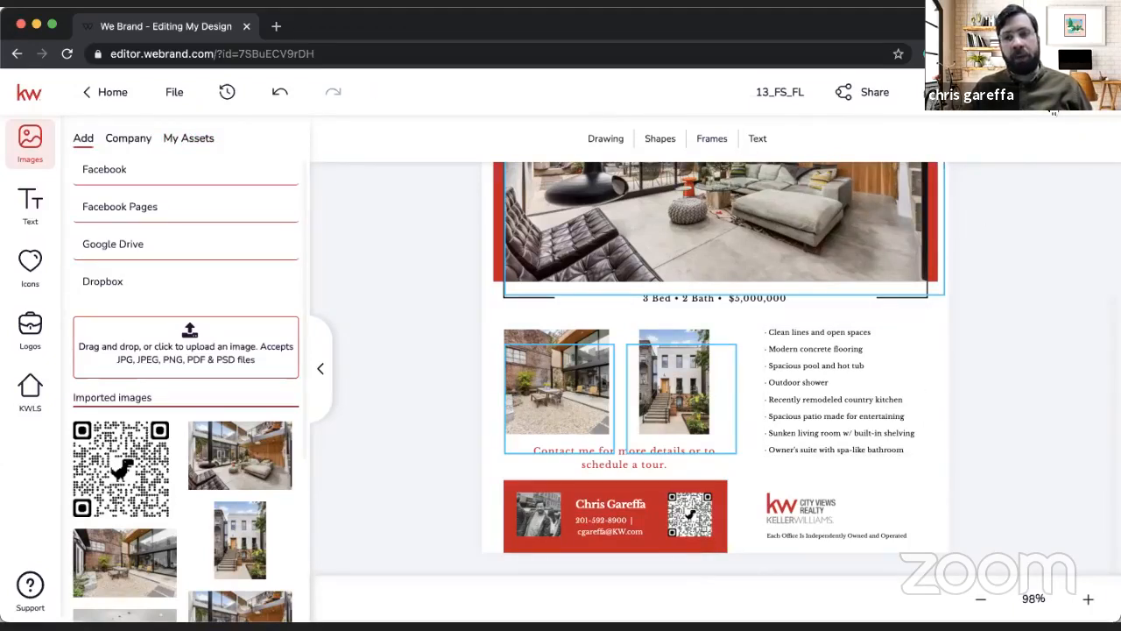
{"action": "left_click", "coordinate": [1053, 103]}
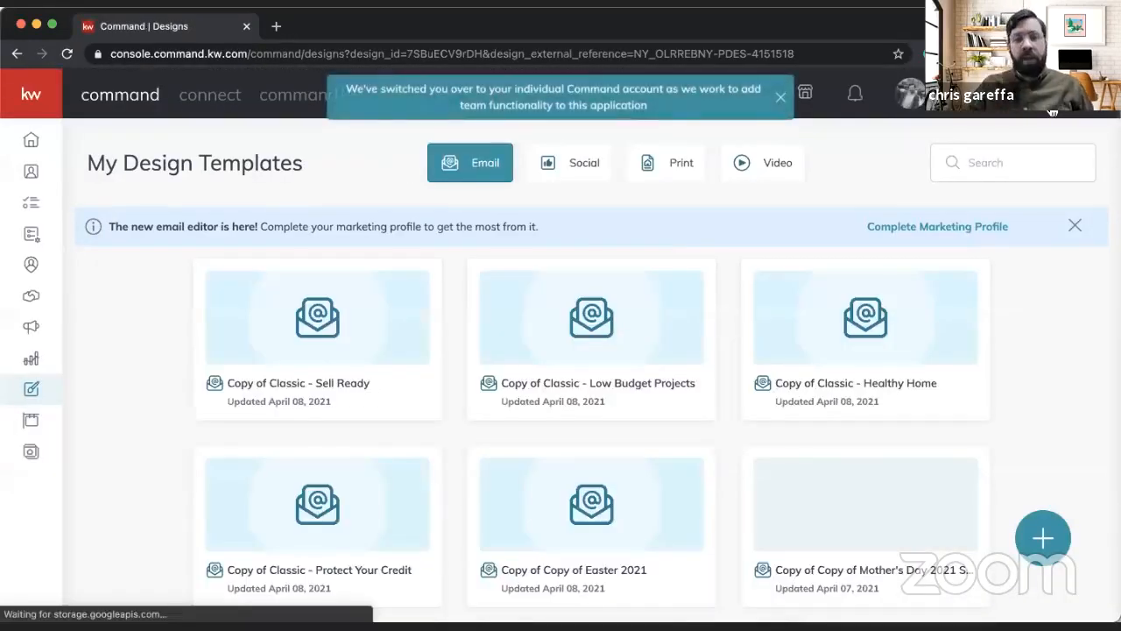
Step: Reopen the saved 13_FS_FL flier from the print designs
{"action": "left_click", "coordinate": [574, 164]}
{"action": "left_click", "coordinate": [690, 160]}
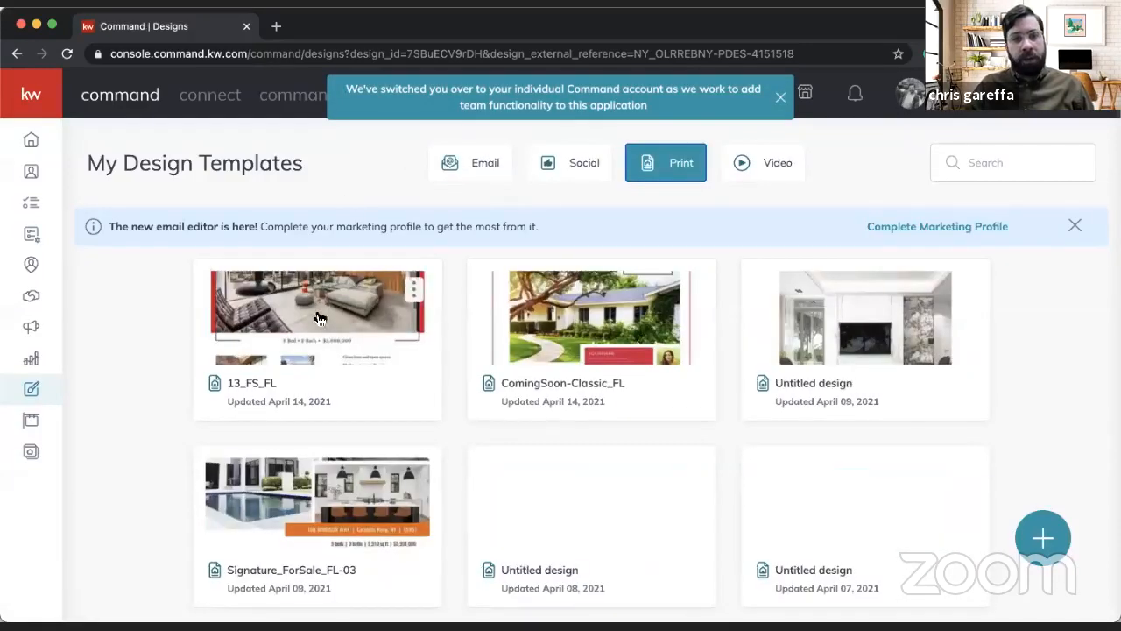
{"action": "left_click", "coordinate": [247, 329]}
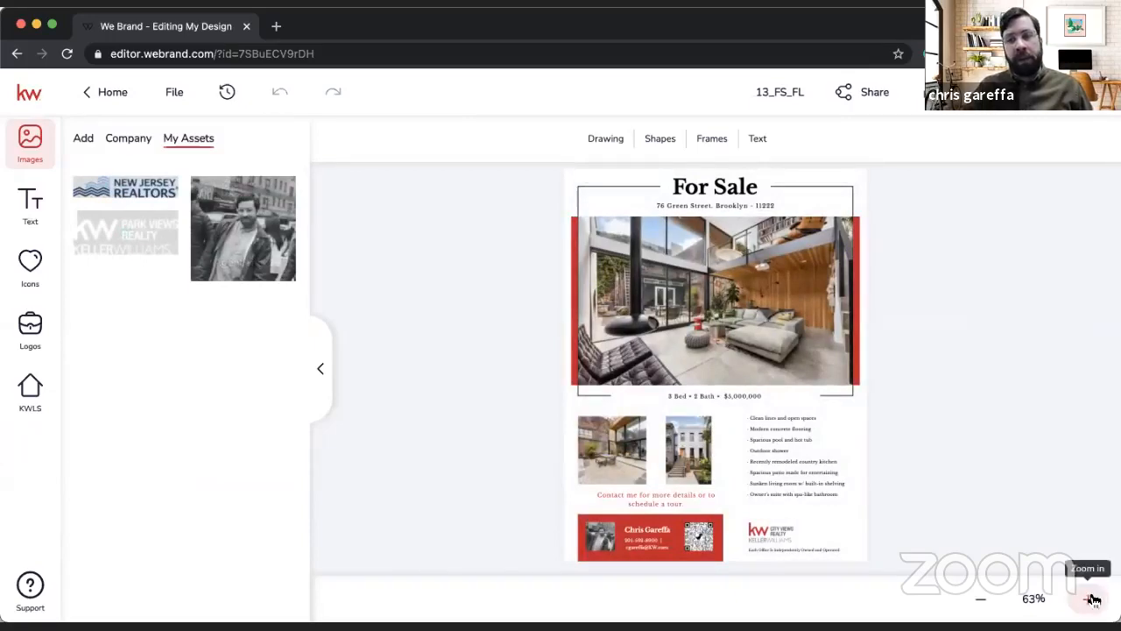
Step: Replace the For Sale headline text with JUST SOLD and save the text change
{"action": "left_click", "coordinate": [1092, 600]}
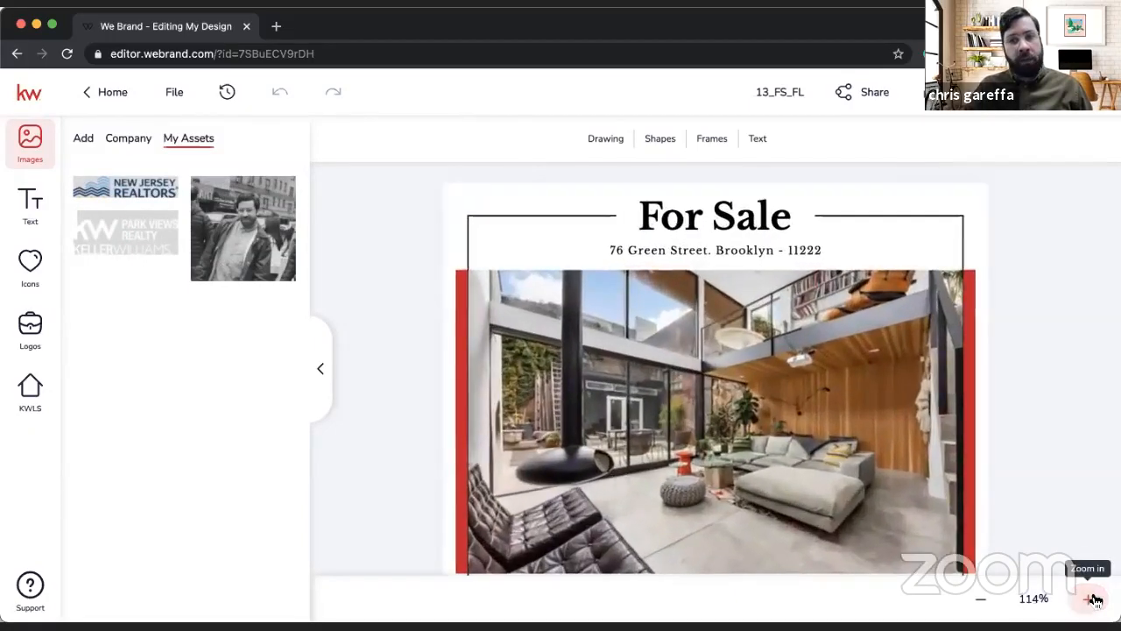
{"action": "left_click", "coordinate": [723, 219]}
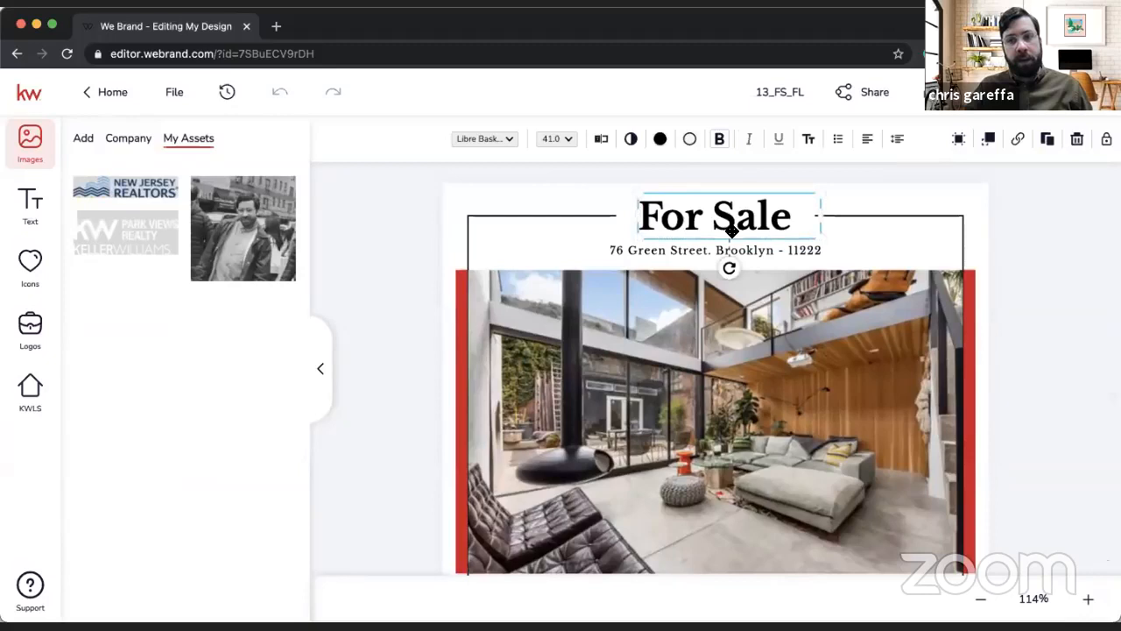
{"action": "left_click", "coordinate": [601, 140]}
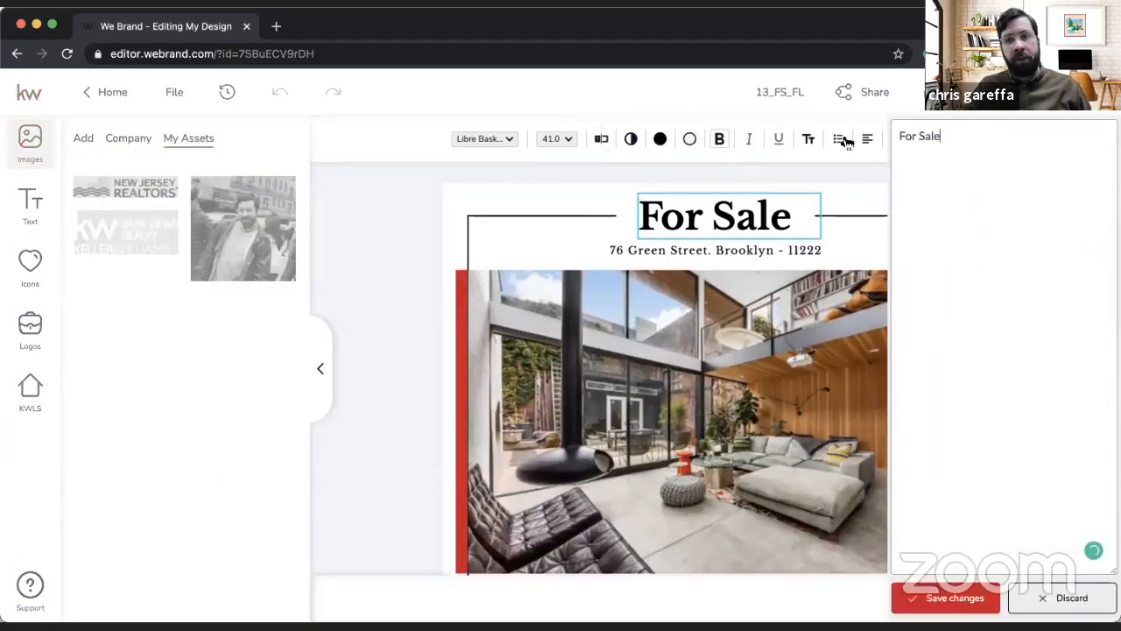
{"action": "key", "text": "super+a"}
{"action": "type", "text": "JU"}
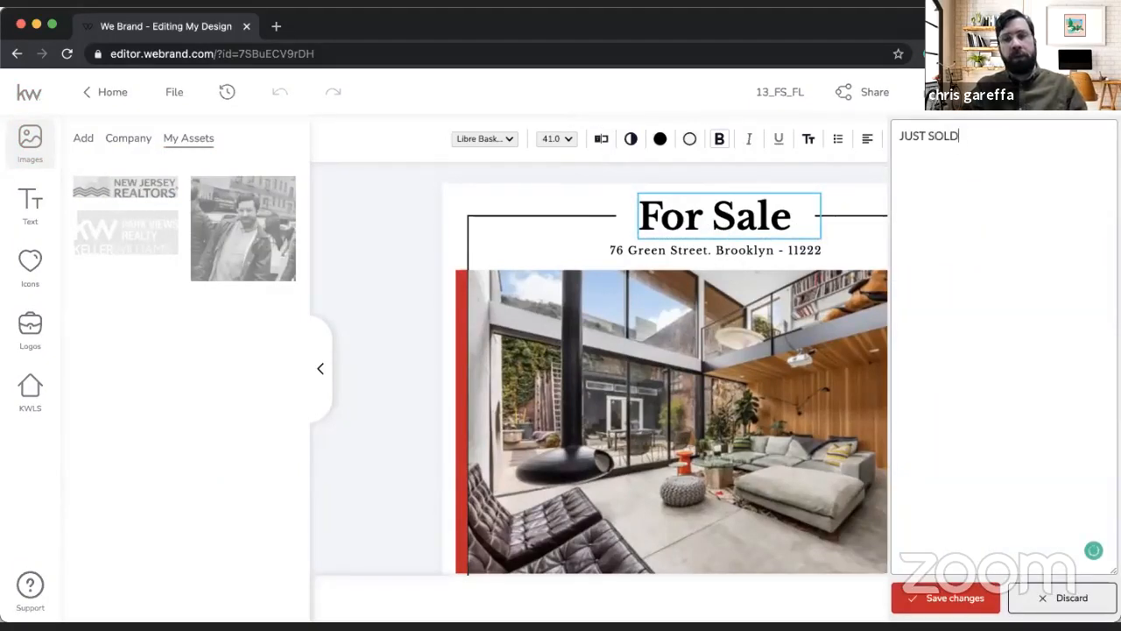
{"action": "left_click", "coordinate": [919, 601]}
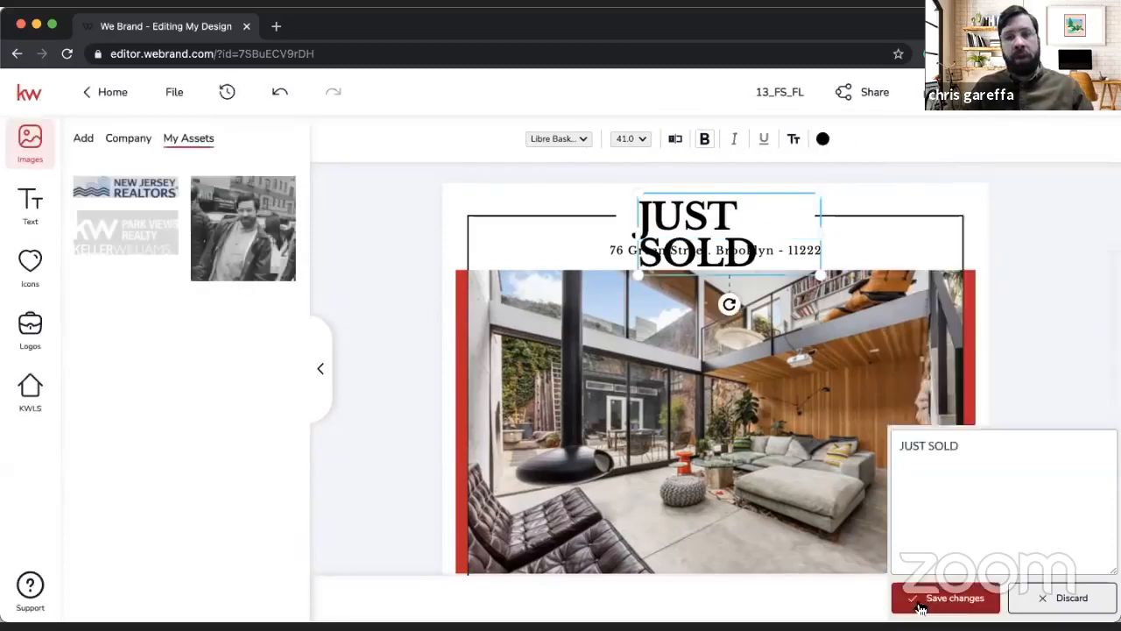
Step: Change the headline's capitalization to Just Sold so it fits on one line above the address
{"action": "left_click", "coordinate": [675, 138]}
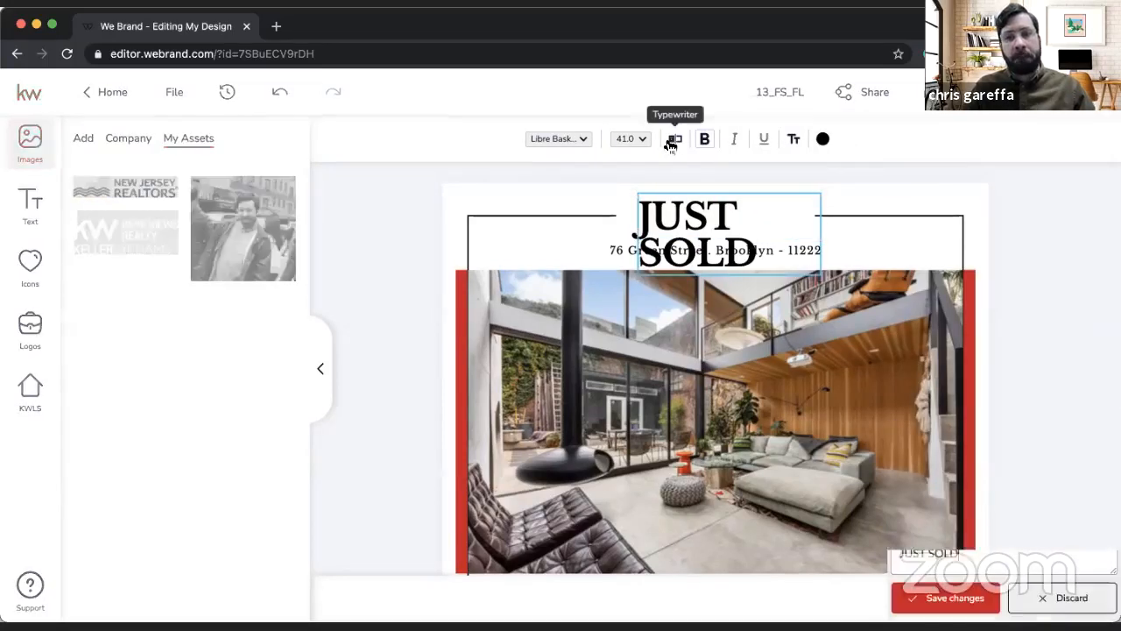
{"action": "left_click_drag", "start_coordinate": [964, 138], "coordinate": [904, 140]}
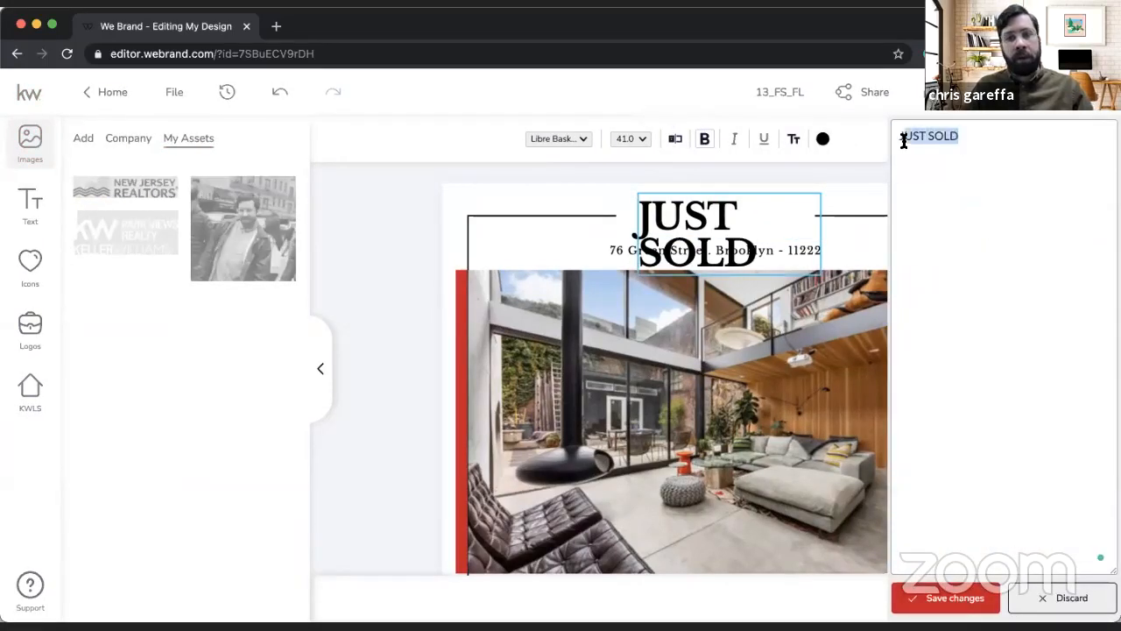
{"action": "type", "text": "ust Sold"}
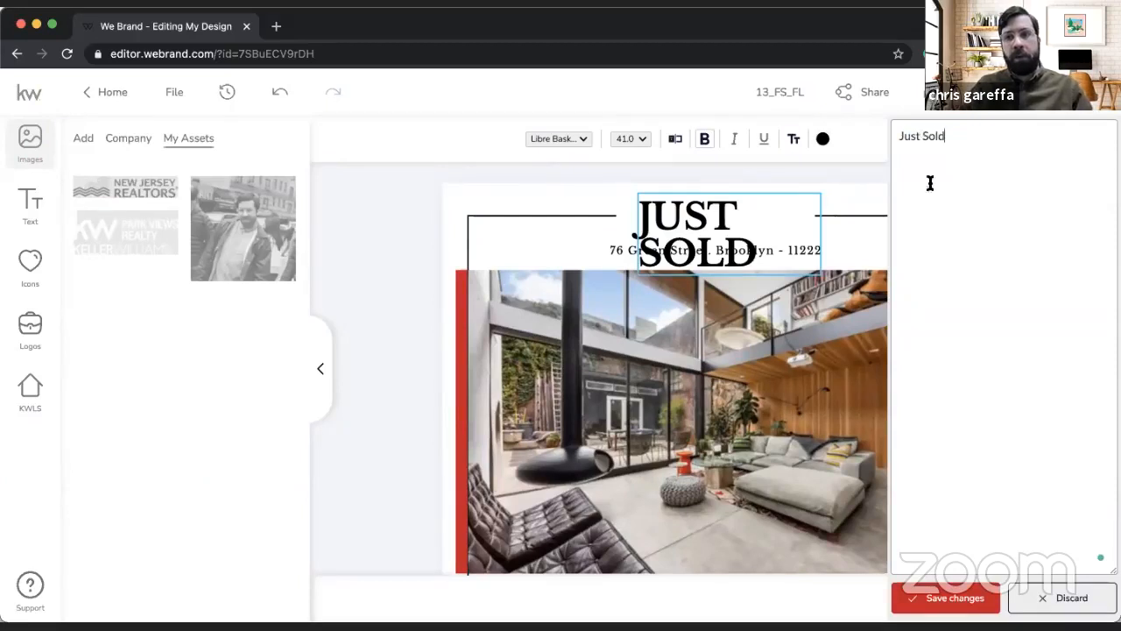
{"action": "left_click", "coordinate": [957, 600]}
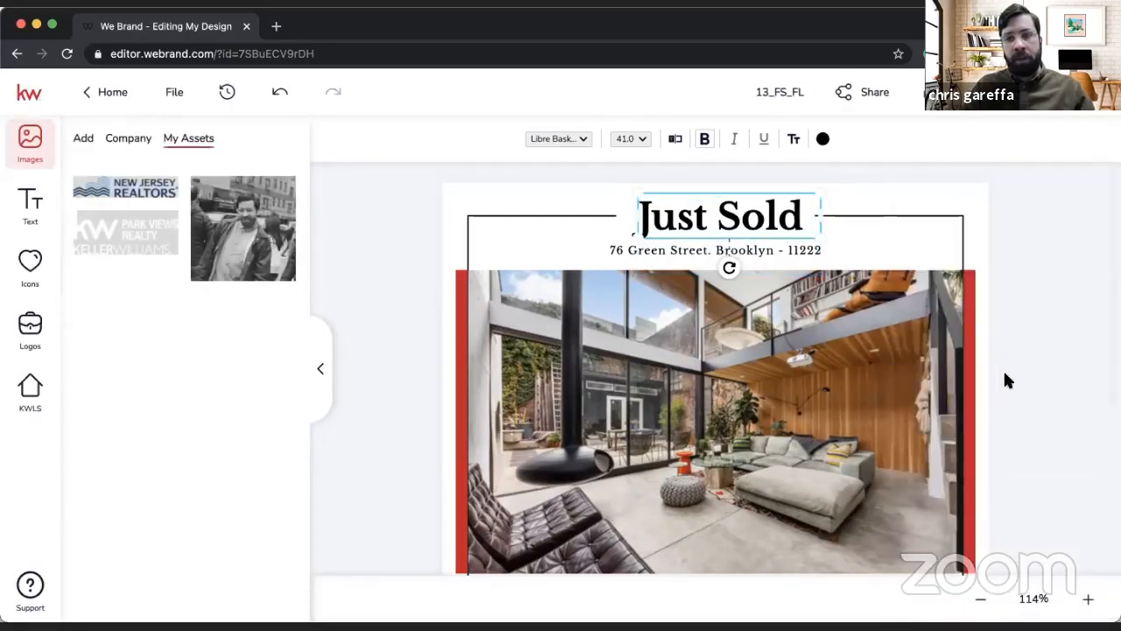
{"action": "left_click", "coordinate": [1025, 373]}
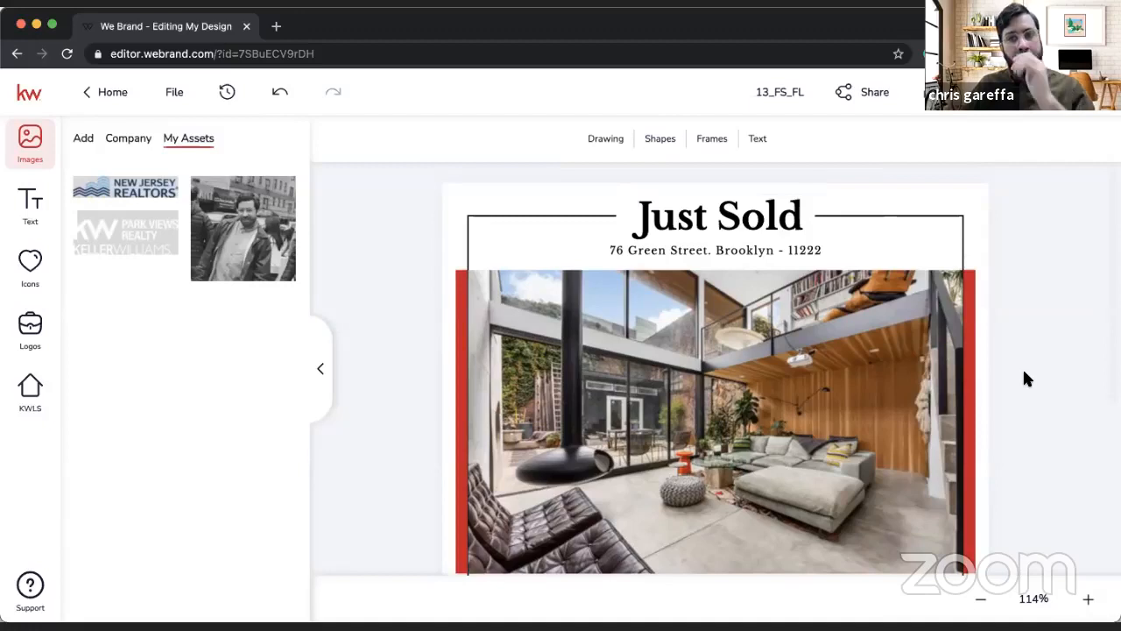
Step: Nudge the Just Sold headline slightly to the left between the border lines and check the rest of the flier
{"action": "left_click", "coordinate": [755, 213]}
{"action": "left_click_drag", "start_coordinate": [751, 213], "coordinate": [753, 213]}
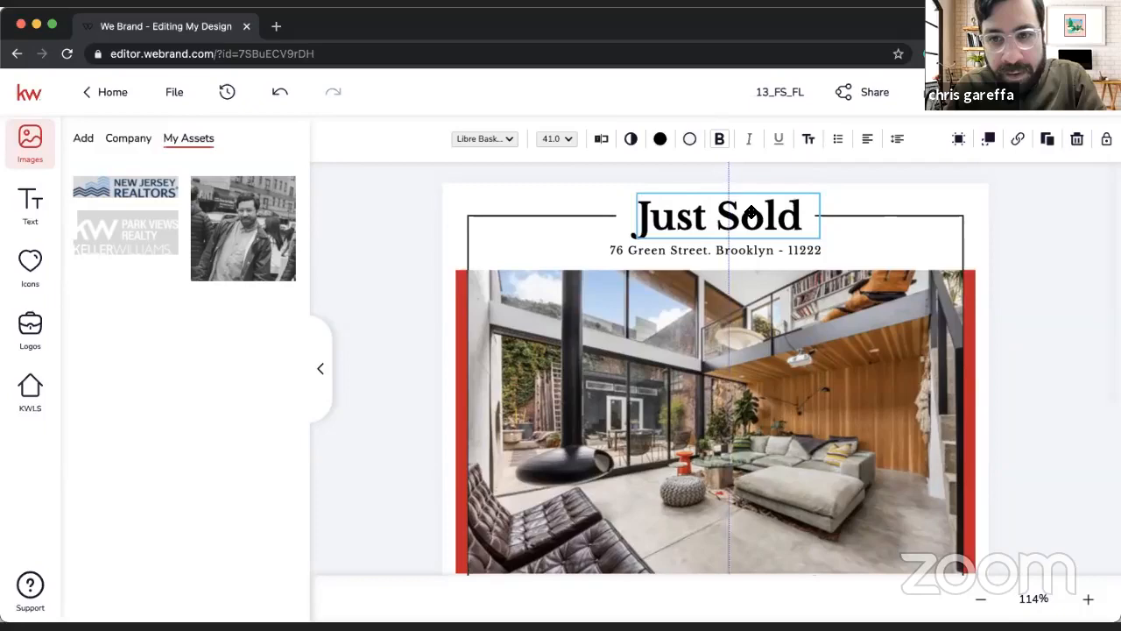
{"action": "left_click", "coordinate": [1067, 312]}
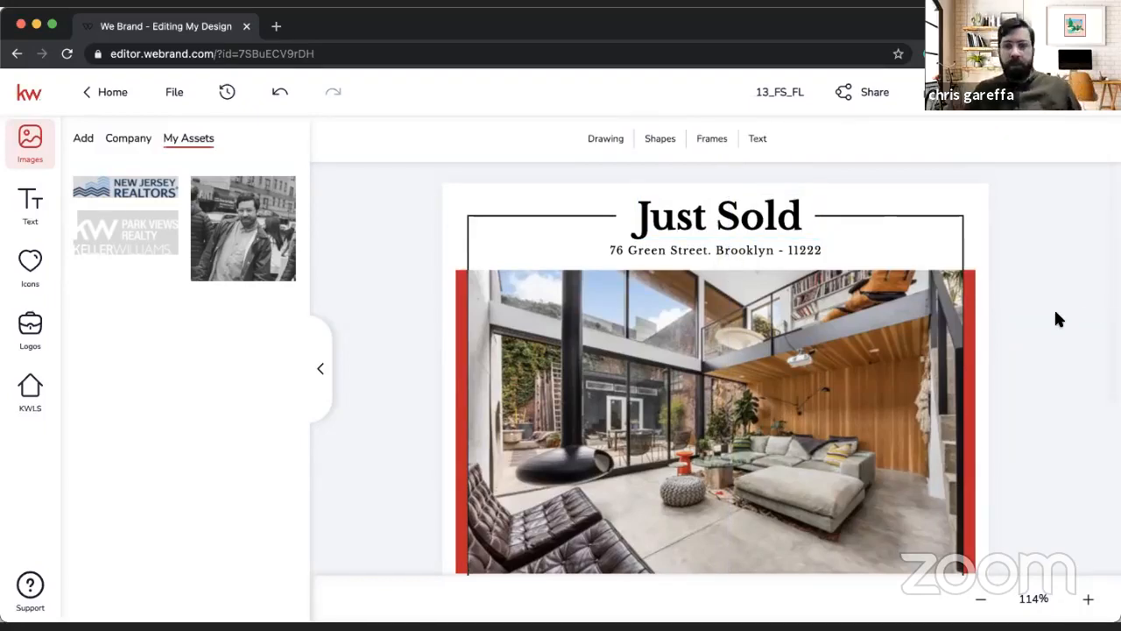
{"action": "scroll", "coordinate": [1056, 320], "scroll_direction": "down", "scroll_amount": 5}
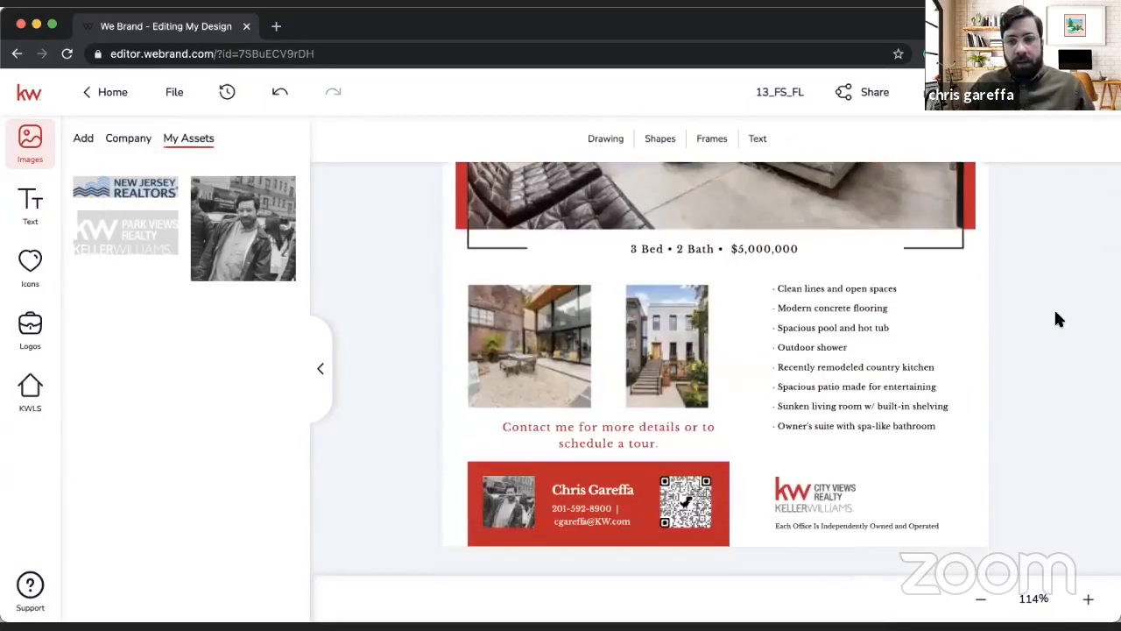
{"action": "scroll", "coordinate": [669, 418], "scroll_direction": "up", "scroll_amount": 5}
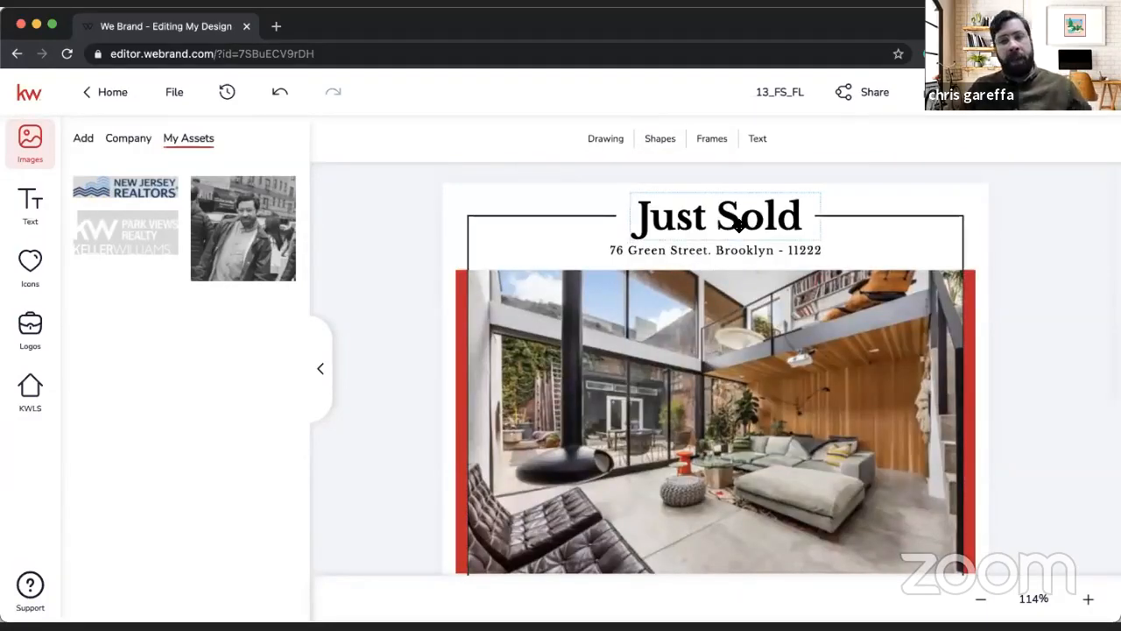
Step: Undo the headline edits on the 13_FS_FL flier until the original For Sale text is restored
{"action": "left_click", "coordinate": [277, 95]}
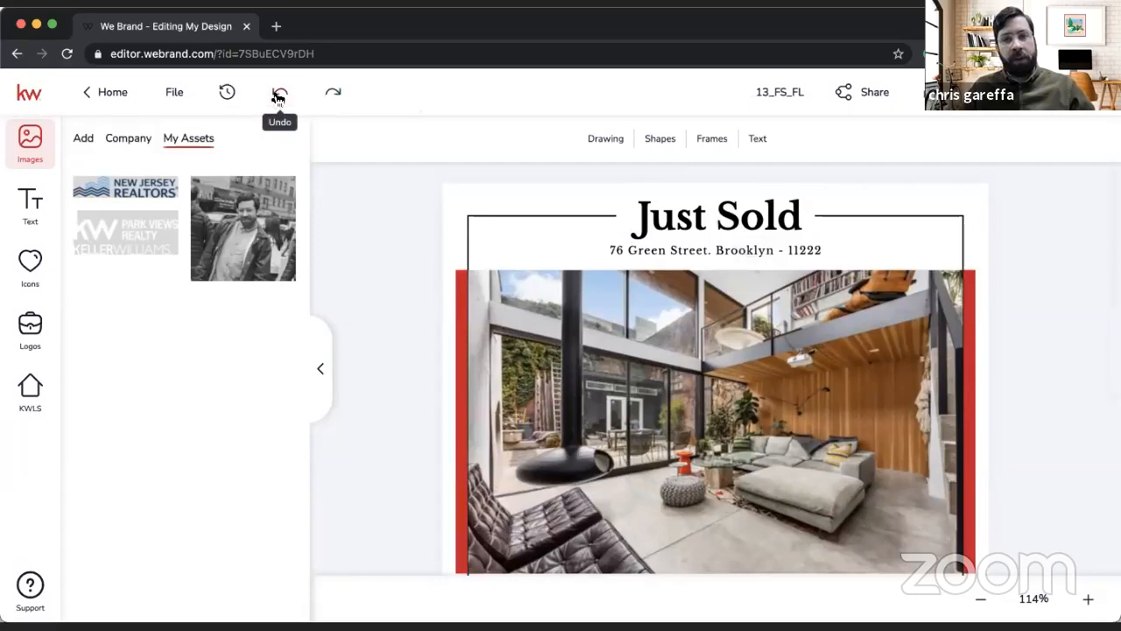
{"action": "left_click", "coordinate": [278, 97]}
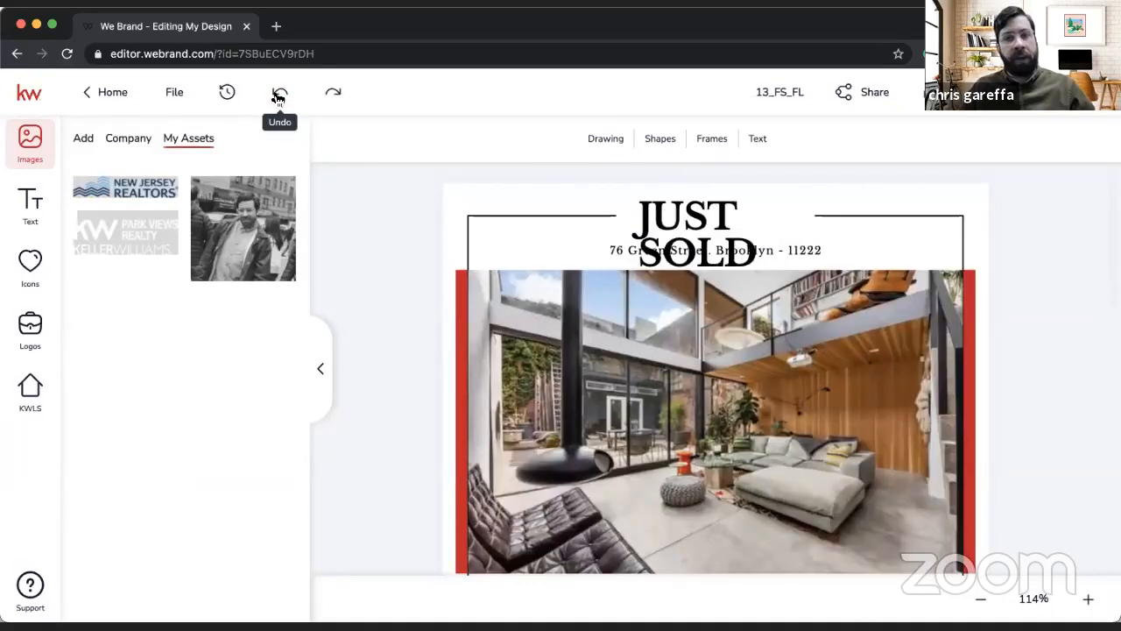
{"action": "left_click", "coordinate": [278, 97]}
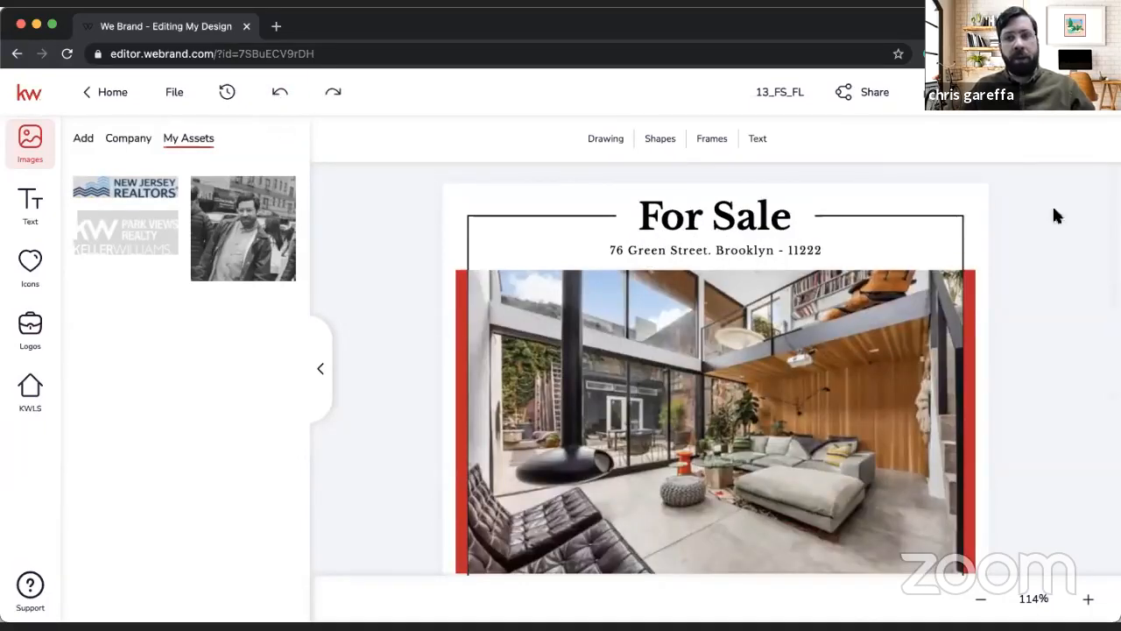
{"action": "left_click", "coordinate": [172, 98]}
{"action": "left_click", "coordinate": [176, 140]}
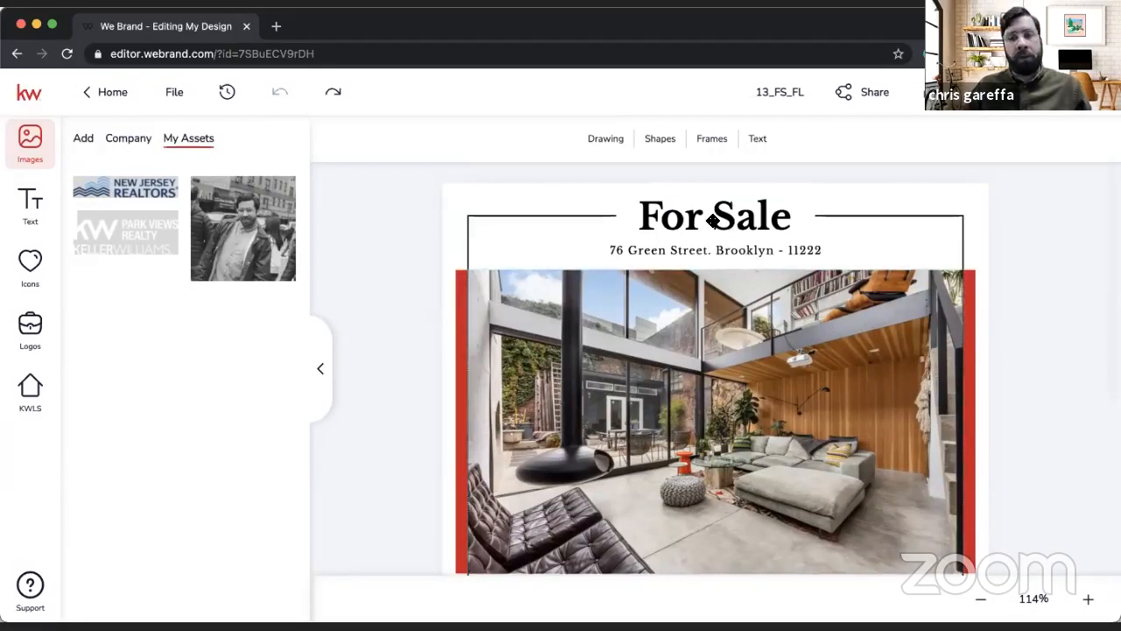
Step: Get the flier's design image link from its sharing options and open it in a new browser tab
{"action": "scroll", "coordinate": [714, 221], "scroll_direction": "down", "scroll_amount": 5}
{"action": "scroll", "coordinate": [789, 193], "scroll_direction": "up", "scroll_amount": 5}
{"action": "left_click", "coordinate": [871, 94]}
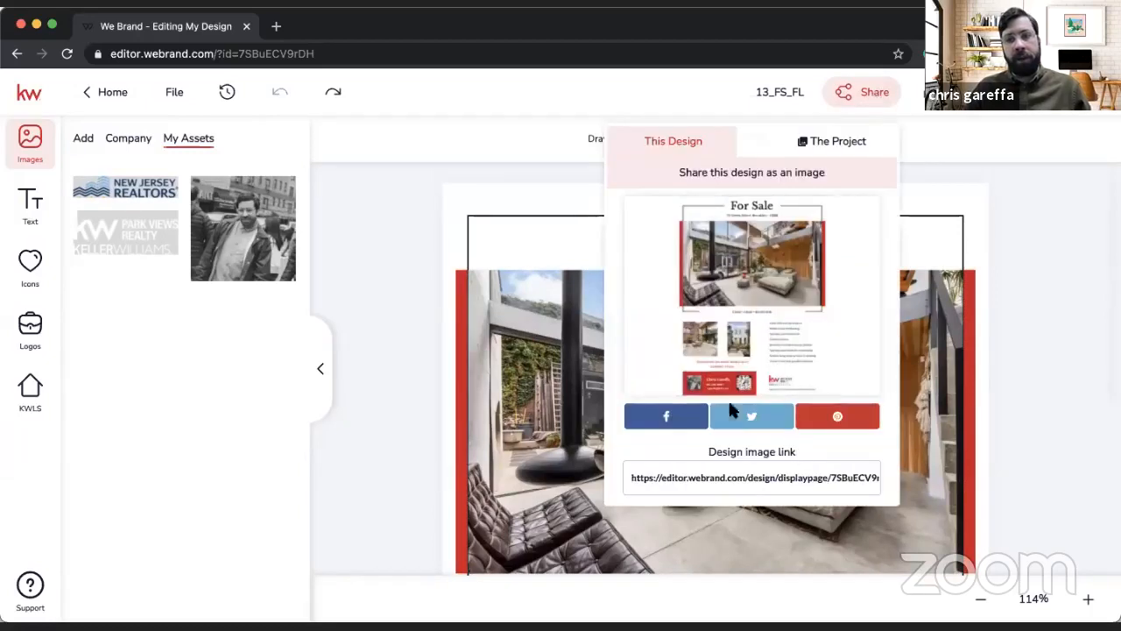
{"action": "left_click", "coordinate": [752, 478]}
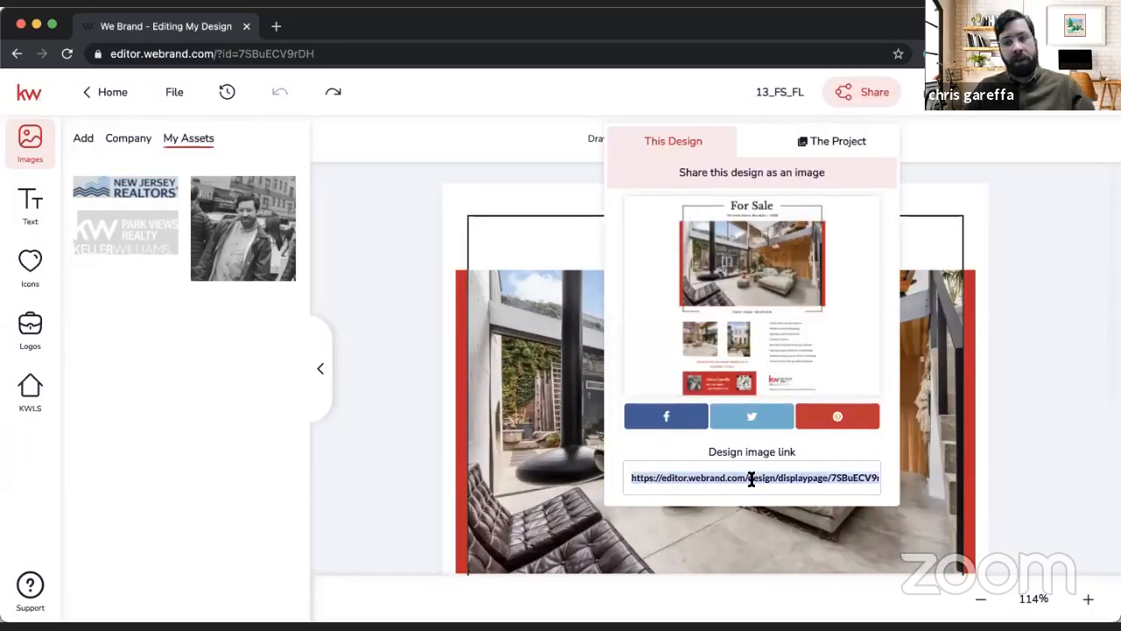
{"action": "left_click", "coordinate": [276, 26]}
{"action": "key", "text": "Return"}
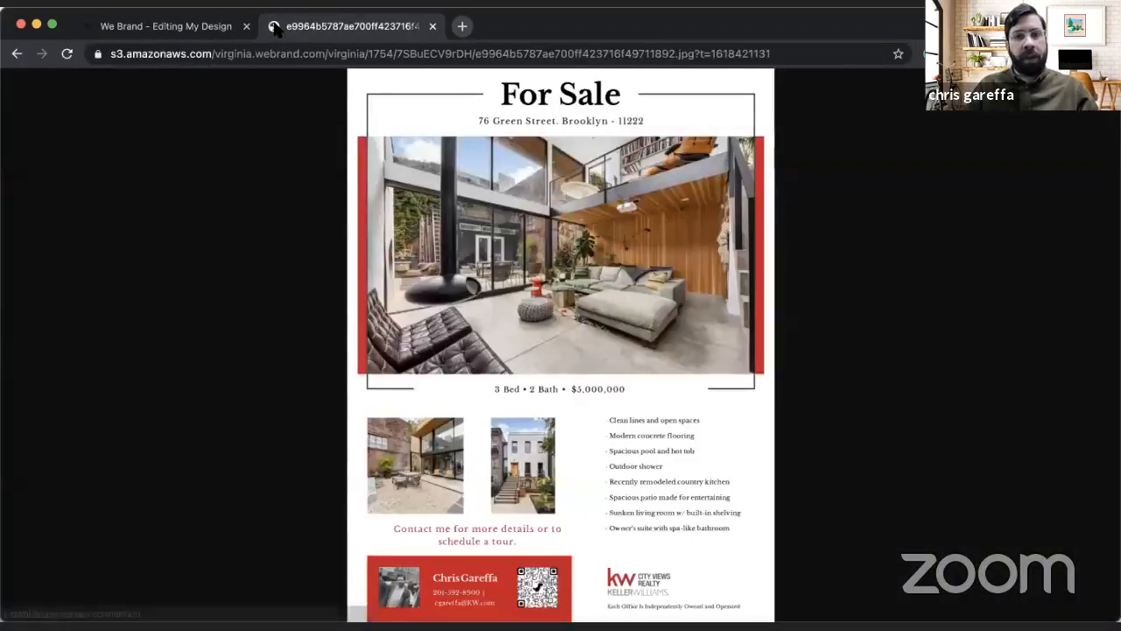
Step: Examine the shared flier image at full size, including headline, photos, contact block and feature list, and close its tab
{"action": "left_click", "coordinate": [504, 211]}
{"action": "scroll", "coordinate": [512, 212], "scroll_direction": "up", "scroll_amount": 3}
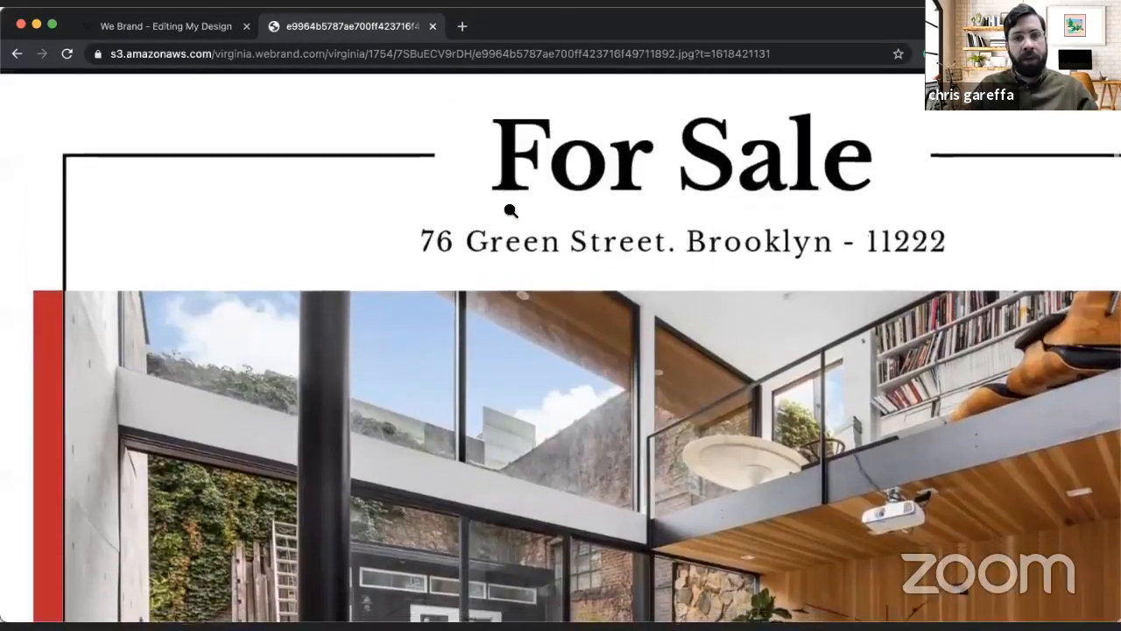
{"action": "scroll", "coordinate": [511, 210], "scroll_direction": "right", "scroll_amount": 3}
{"action": "scroll", "coordinate": [513, 212], "scroll_direction": "left", "scroll_amount": 5}
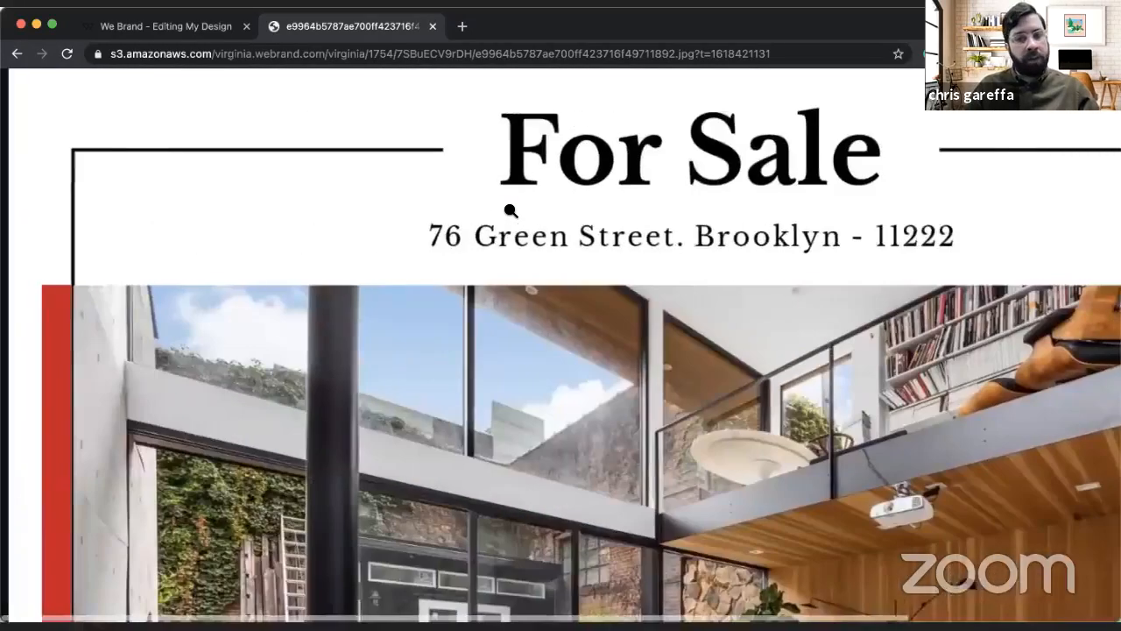
{"action": "scroll", "coordinate": [511, 211], "scroll_direction": "down", "scroll_amount": 10}
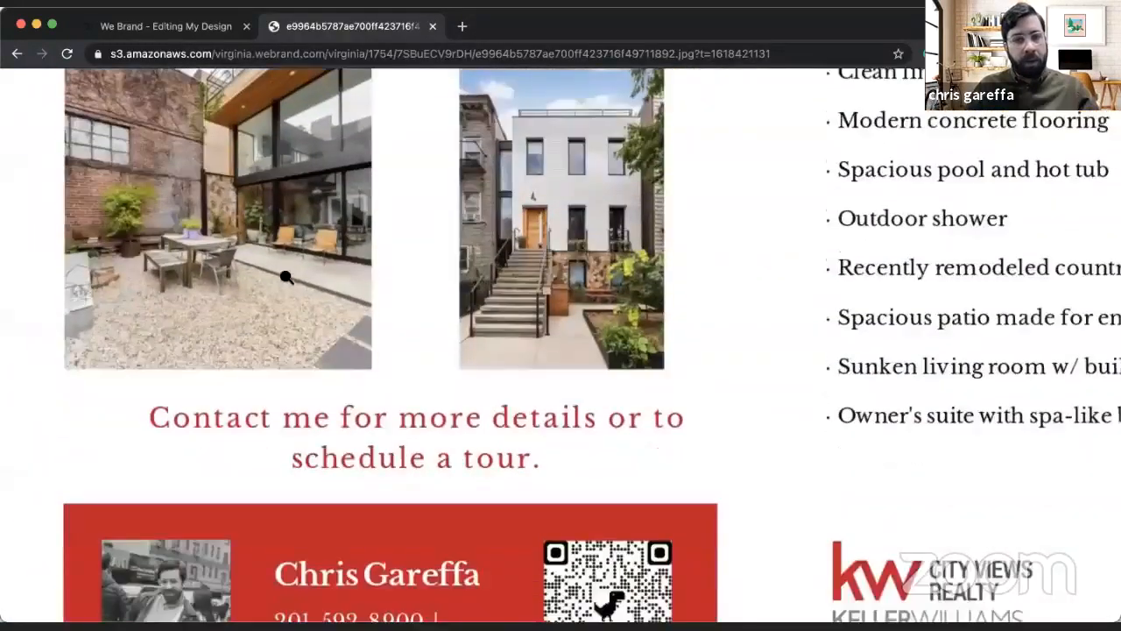
{"action": "scroll", "coordinate": [288, 288], "scroll_direction": "down", "scroll_amount": 3}
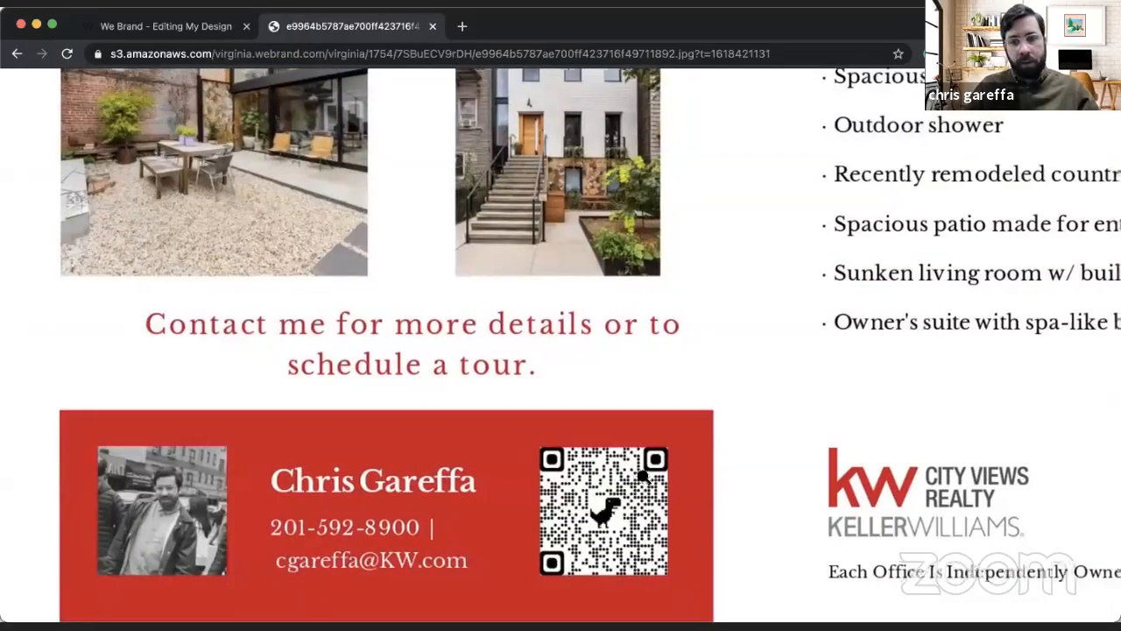
{"action": "scroll", "coordinate": [644, 476], "scroll_direction": "right", "scroll_amount": 5}
{"action": "scroll", "coordinate": [687, 459], "scroll_direction": "up", "scroll_amount": 15}
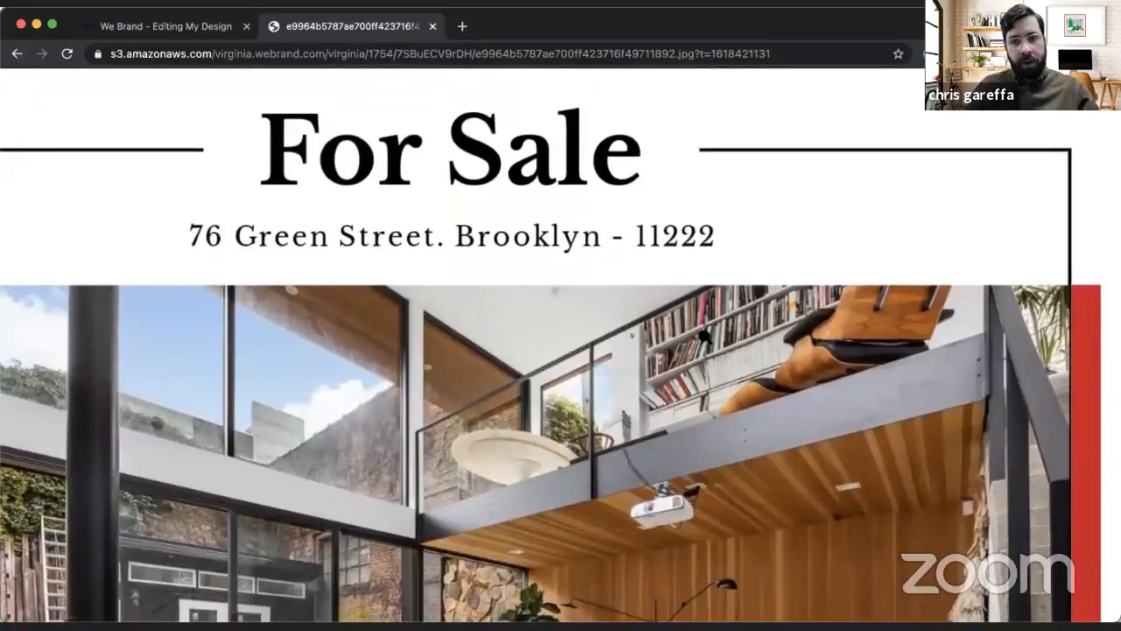
{"action": "left_click", "coordinate": [706, 335]}
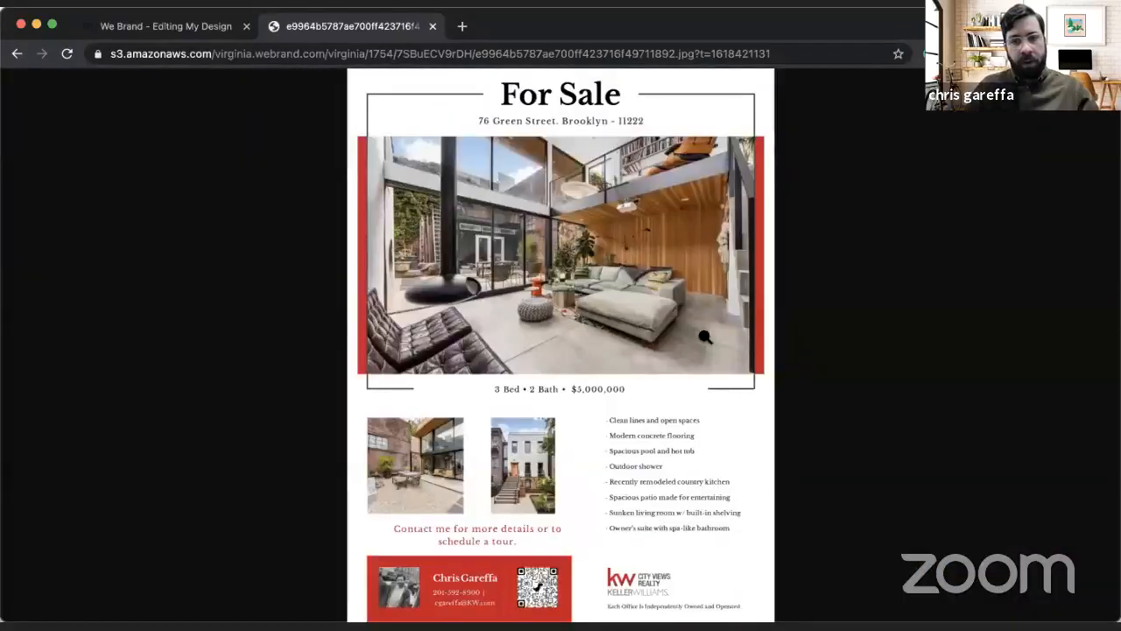
{"action": "left_click", "coordinate": [602, 348]}
{"action": "left_click", "coordinate": [601, 348]}
{"action": "left_click", "coordinate": [602, 348]}
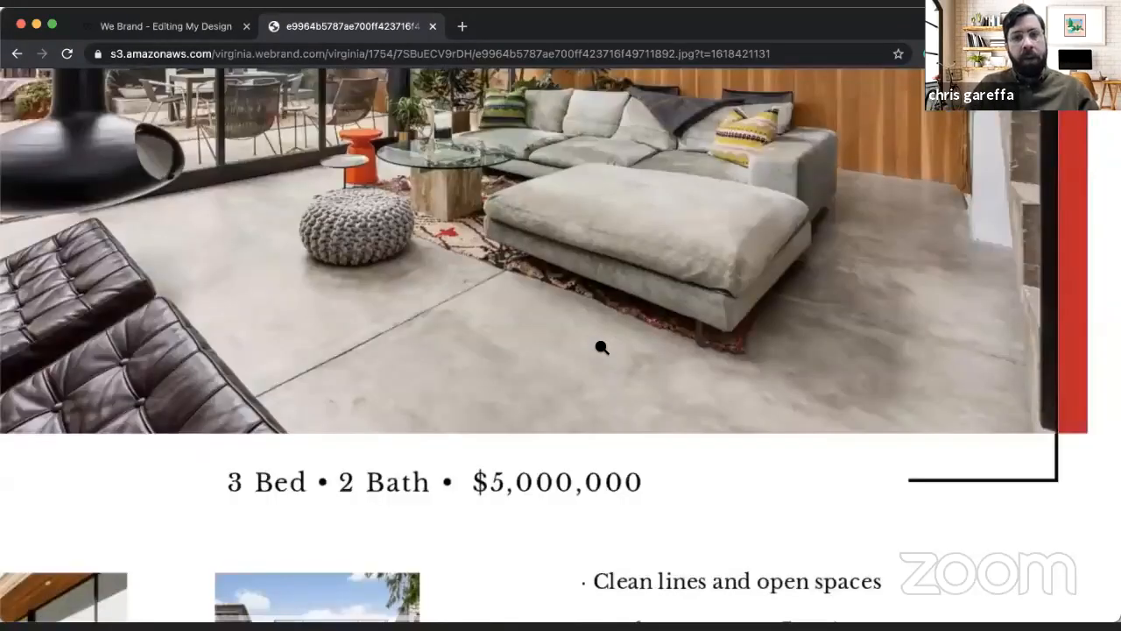
{"action": "key", "text": "super+w"}
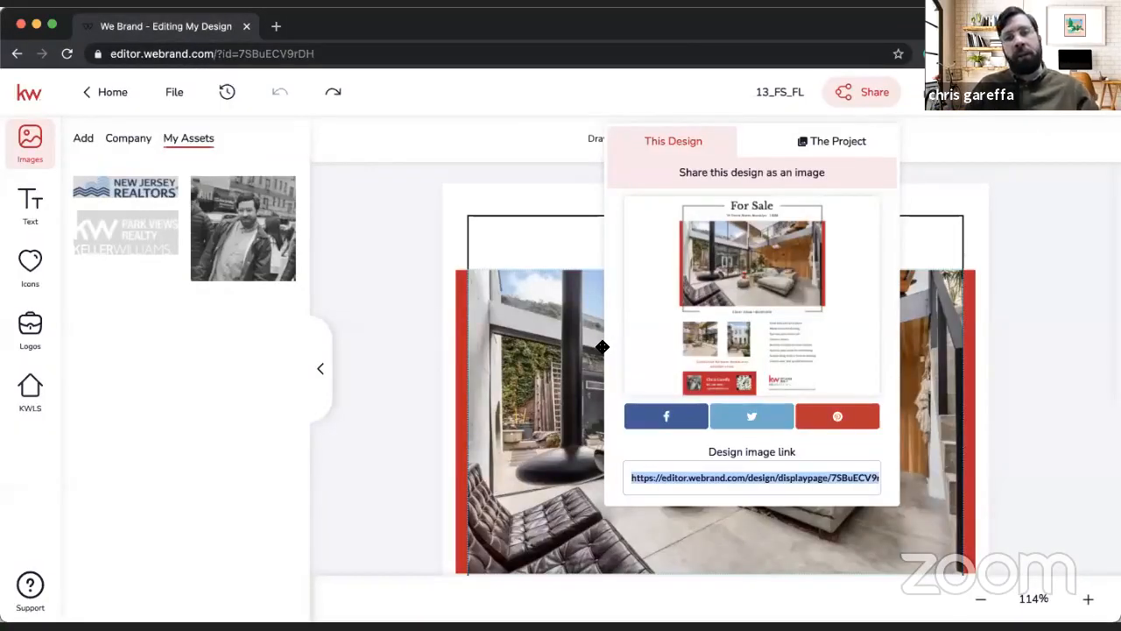
Step: Return to the design templates and start a new Social design that imports photos and text from a listing
{"action": "left_click", "coordinate": [106, 92]}
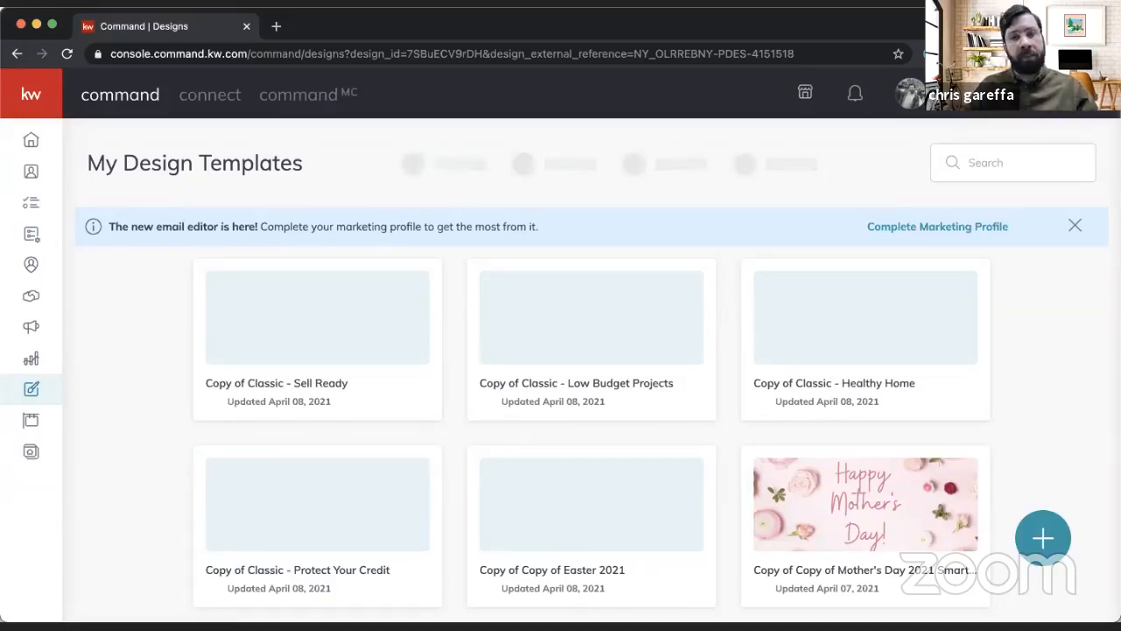
{"action": "left_click", "coordinate": [1041, 538]}
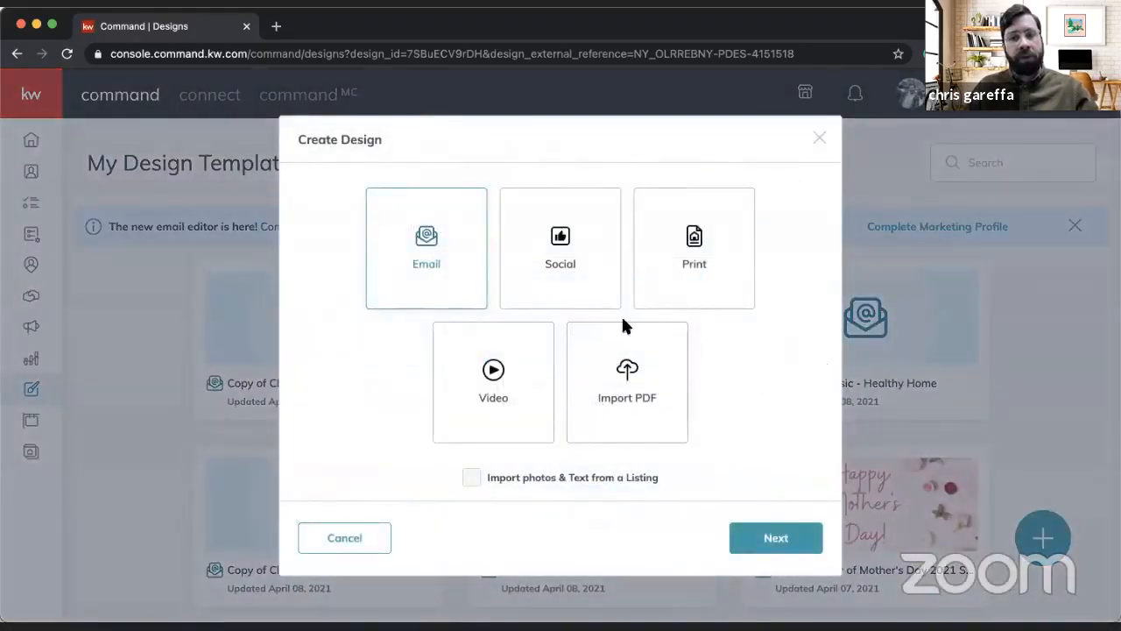
{"action": "left_click", "coordinate": [565, 249]}
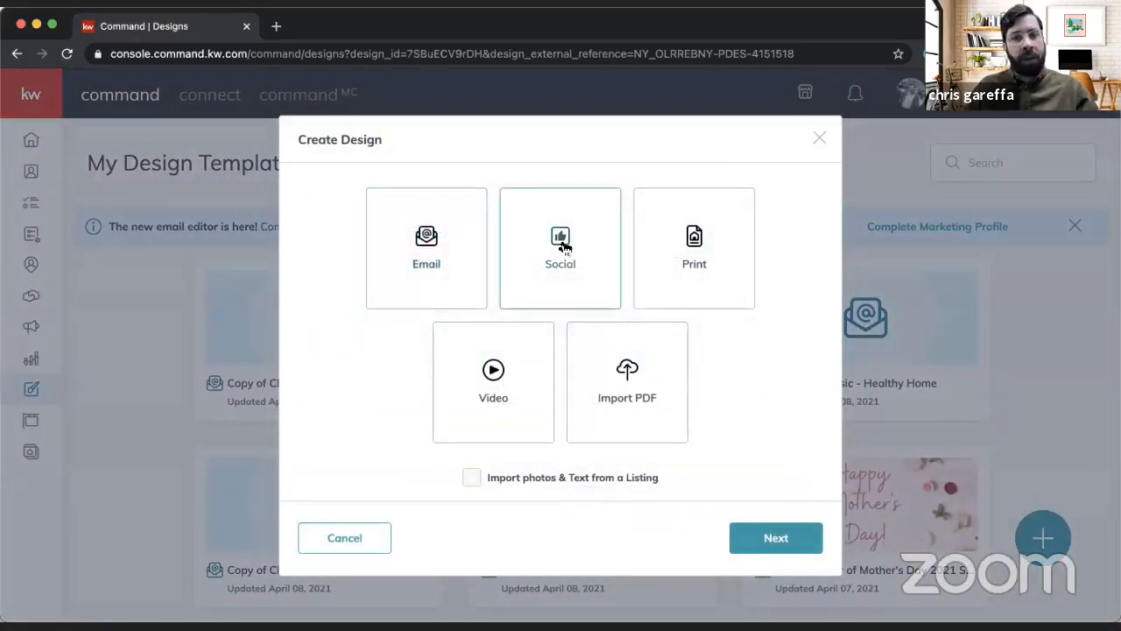
{"action": "left_click", "coordinate": [472, 475]}
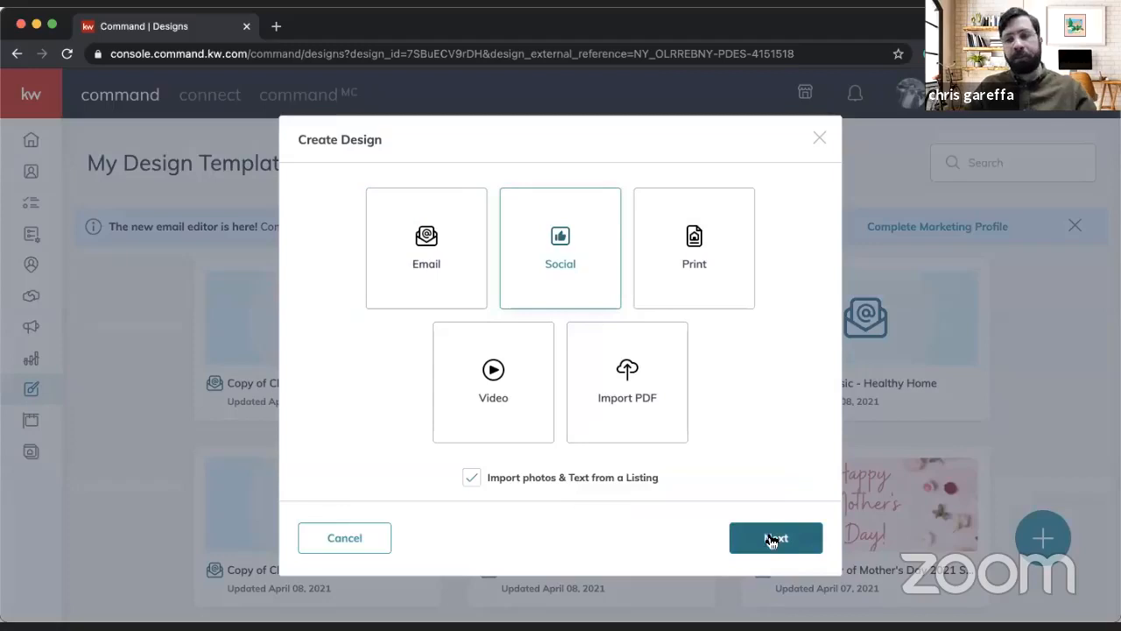
{"action": "left_click", "coordinate": [770, 538]}
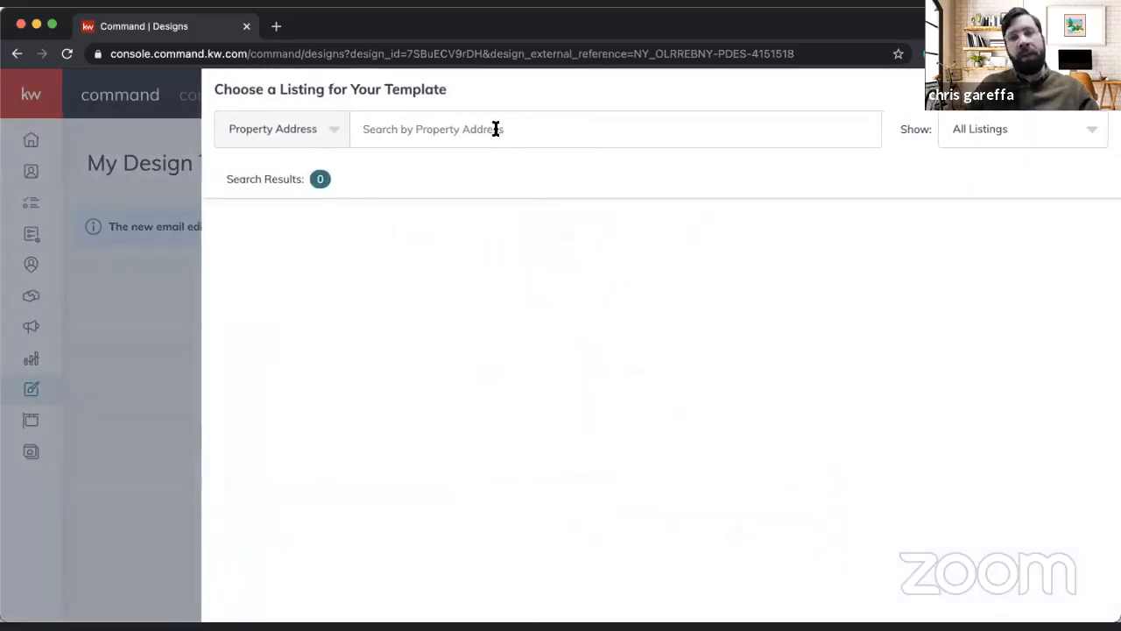
Step: Search the listings by the flier's property address and select the $5,000,000 Brooklyn listing for the template
{"action": "left_click", "coordinate": [496, 128]}
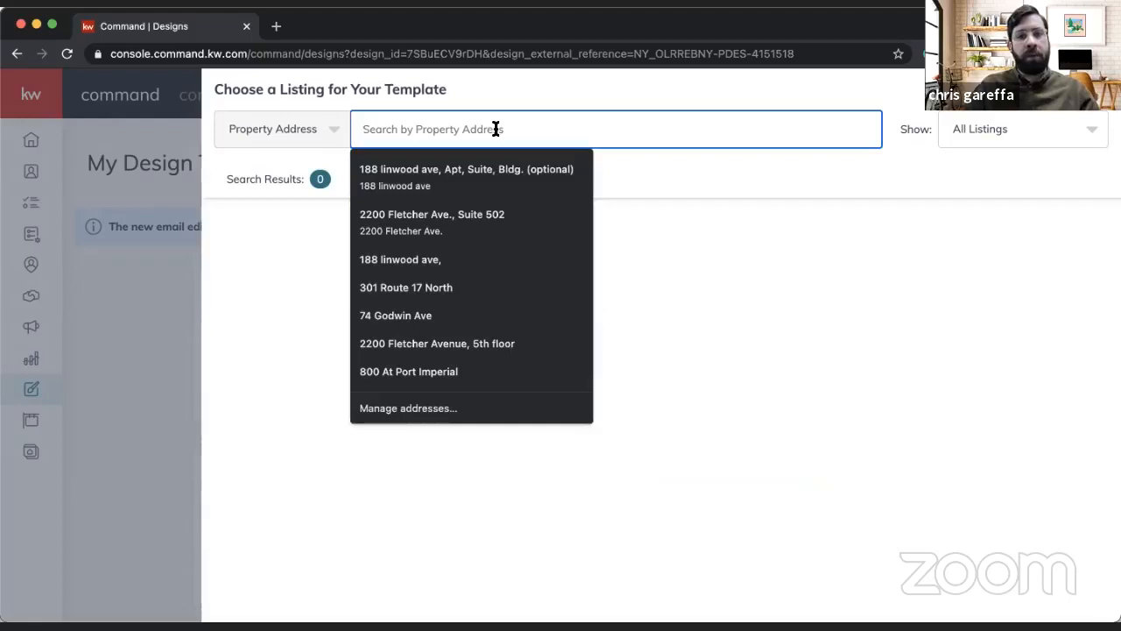
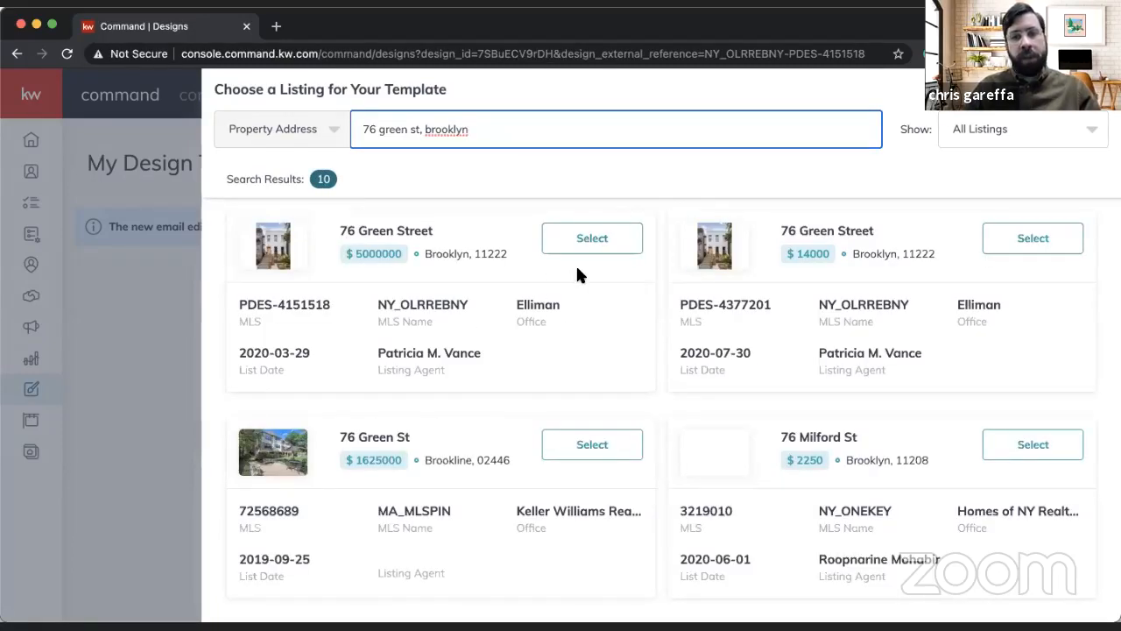
{"action": "left_click", "coordinate": [582, 235]}
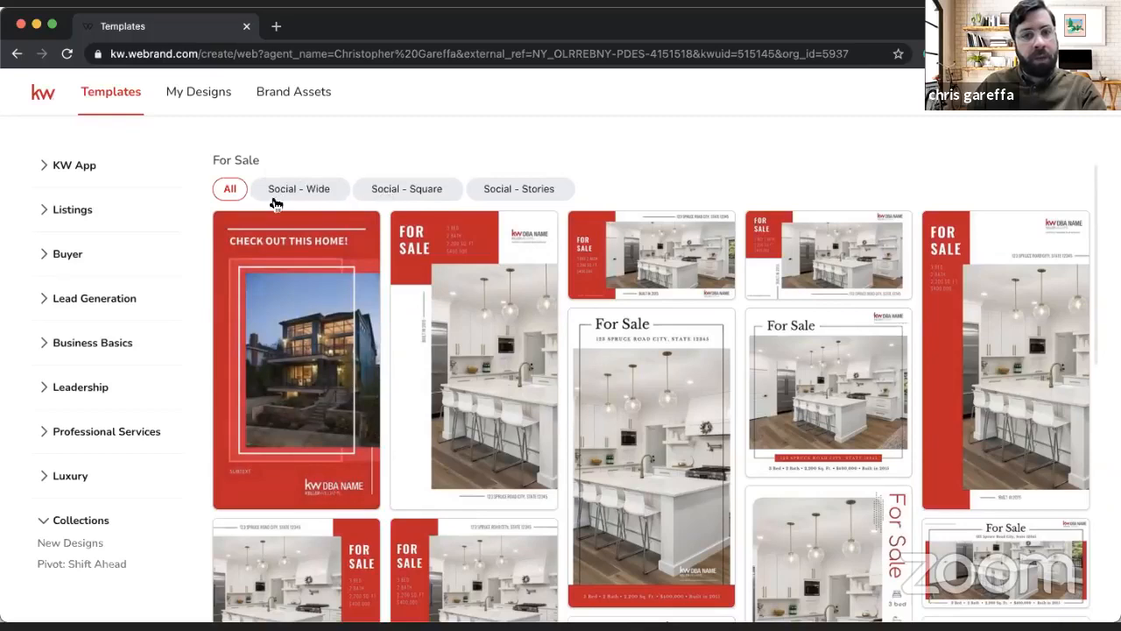
Step: Browse the For Sale templates in Social - Wide, Social - Square and Social - Stories formats and read the Stories usage description
{"action": "left_click", "coordinate": [320, 191]}
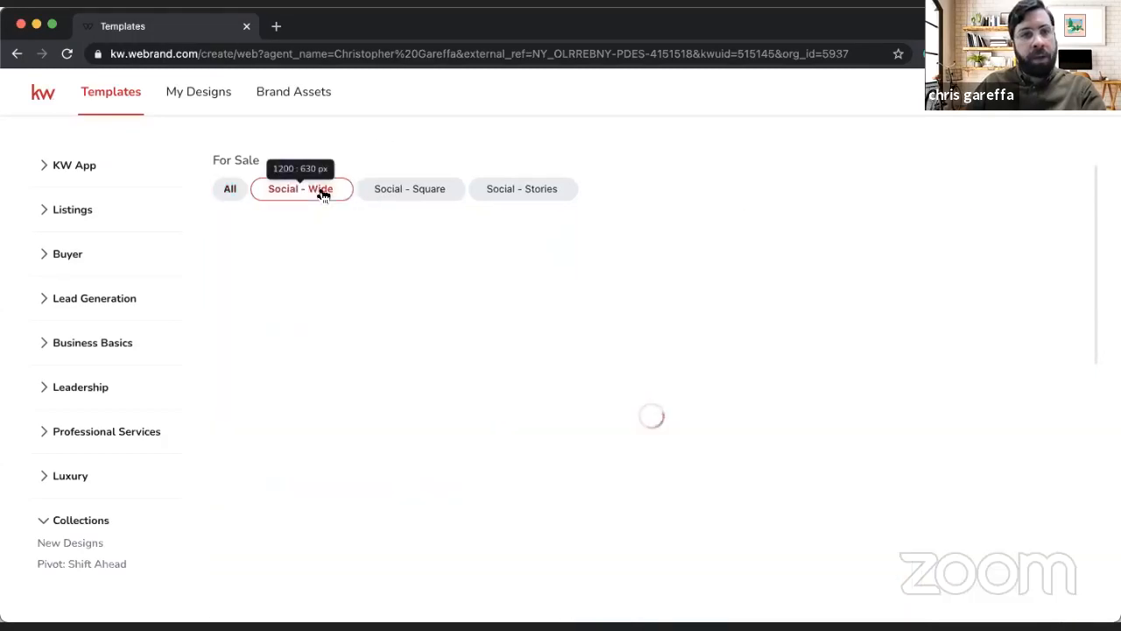
{"action": "left_click", "coordinate": [405, 194]}
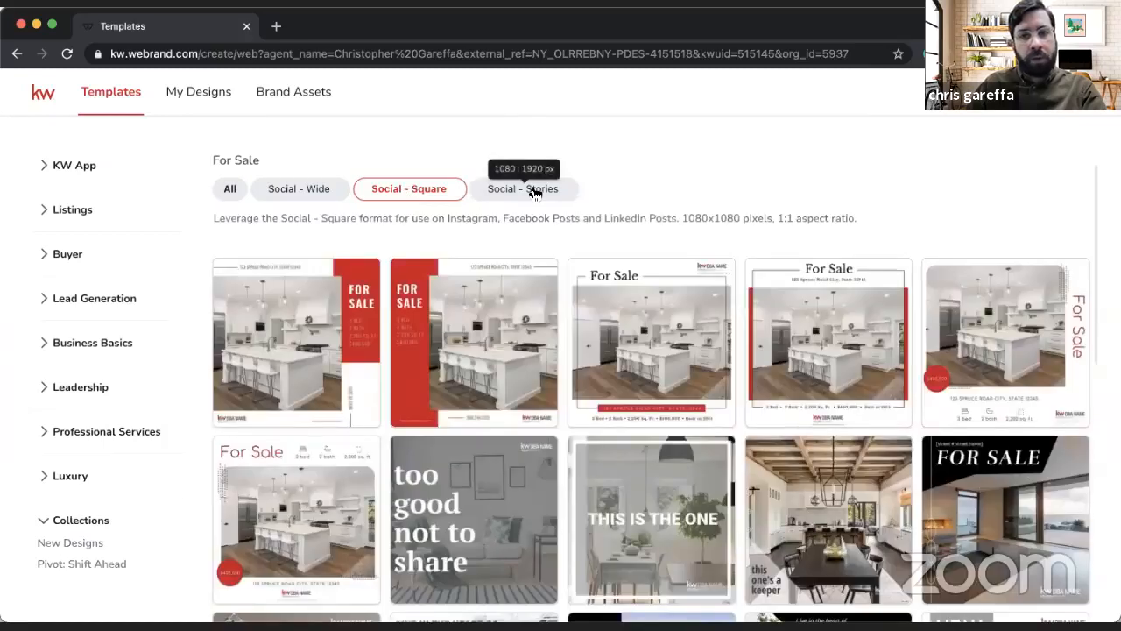
{"action": "left_click", "coordinate": [533, 191]}
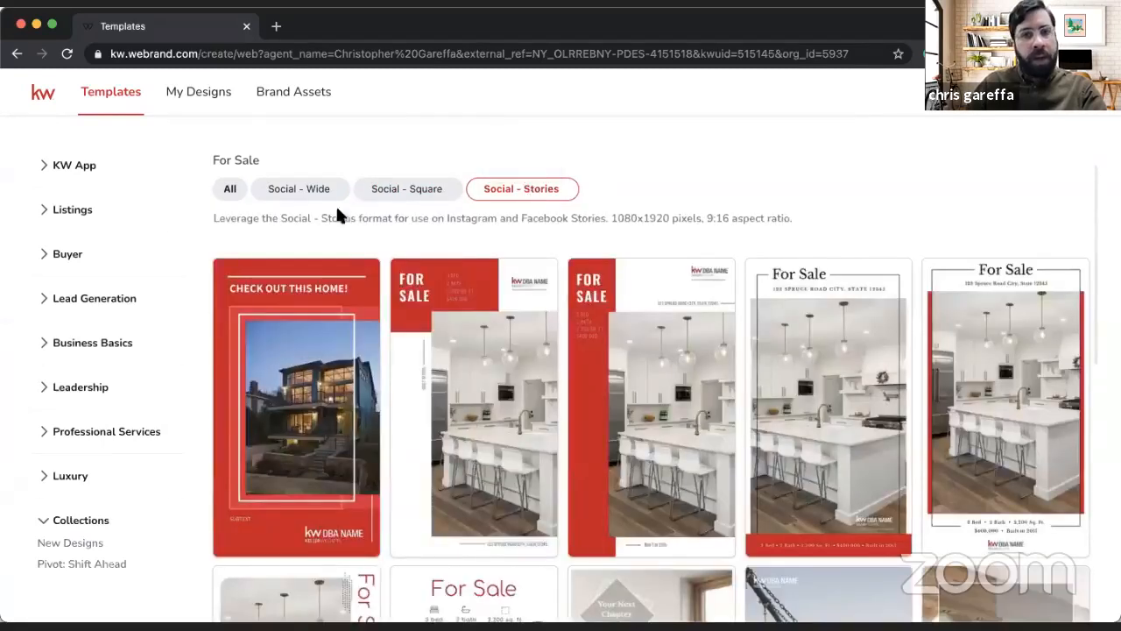
{"action": "triple_click", "coordinate": [275, 215]}
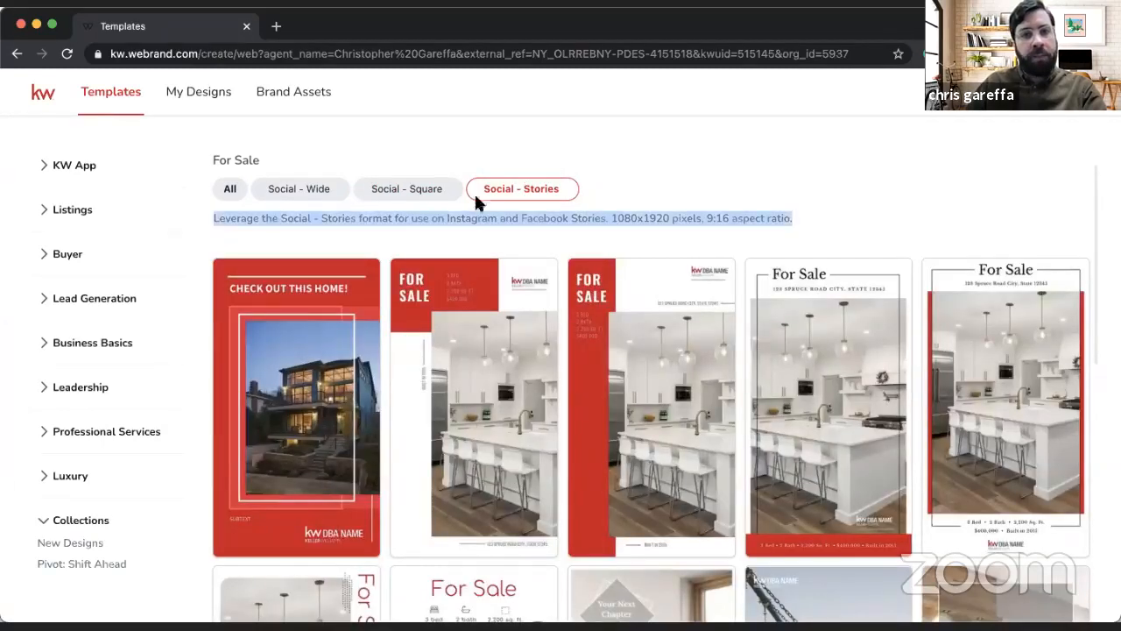
{"action": "double_click", "coordinate": [449, 218]}
{"action": "triple_click", "coordinate": [449, 218]}
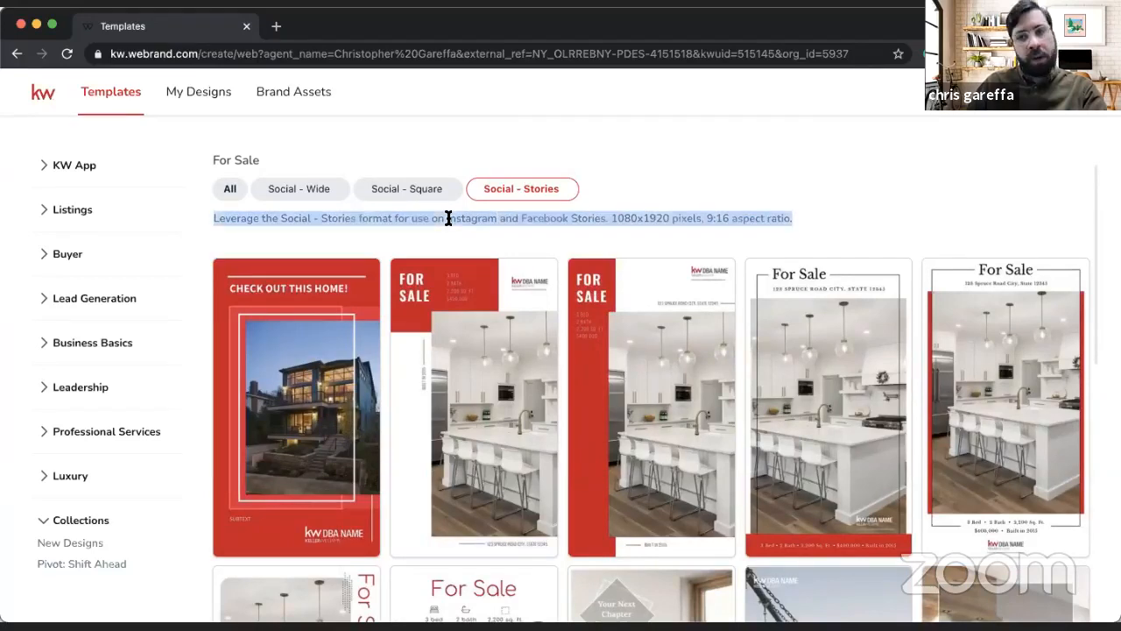
{"action": "left_click", "coordinate": [446, 221]}
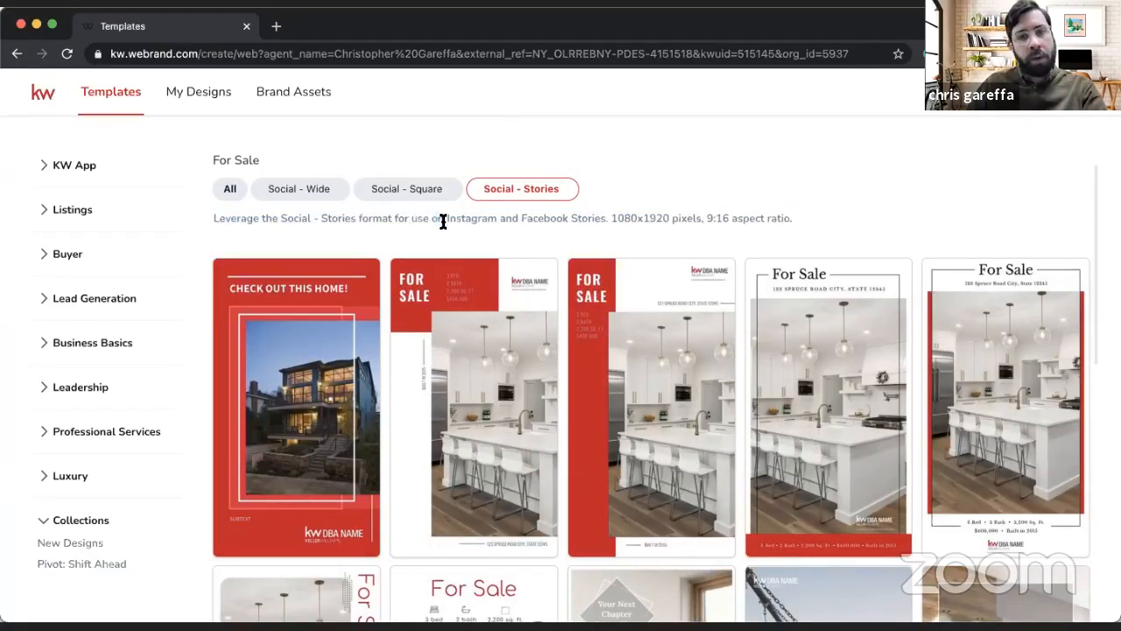
Step: Check the Social - Square format's pixel size and aspect ratio, and compare its templates with the Social - Wide ones
{"action": "left_click", "coordinate": [394, 190]}
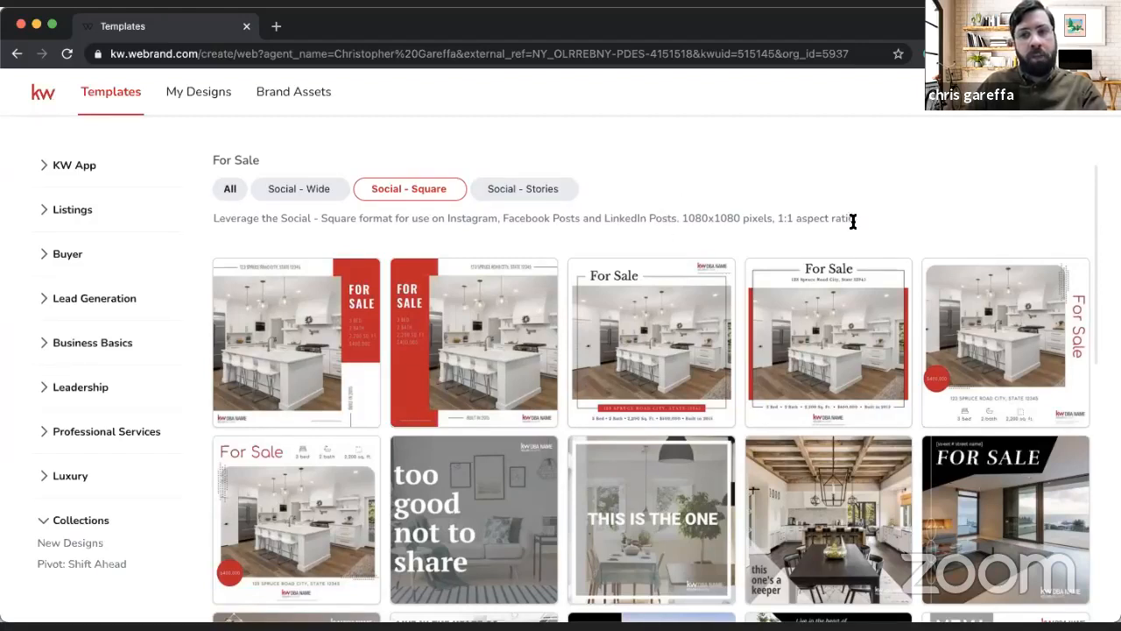
{"action": "left_click_drag", "start_coordinate": [855, 218], "coordinate": [777, 215]}
{"action": "left_click", "coordinate": [776, 215]}
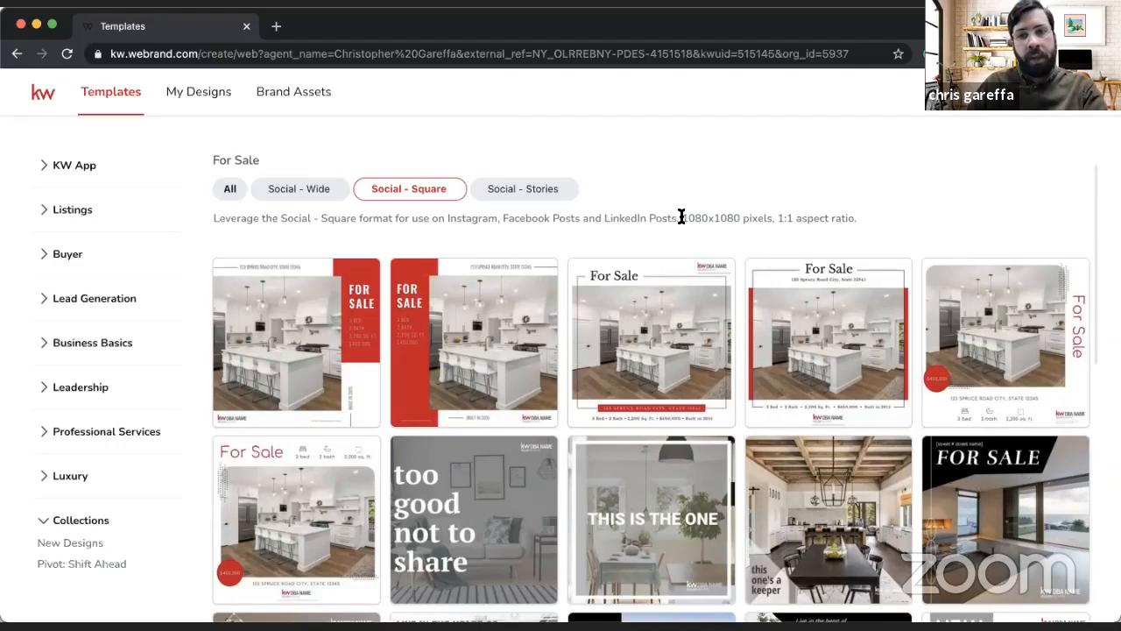
{"action": "left_click_drag", "start_coordinate": [682, 217], "coordinate": [769, 216]}
{"action": "left_click", "coordinate": [746, 216]}
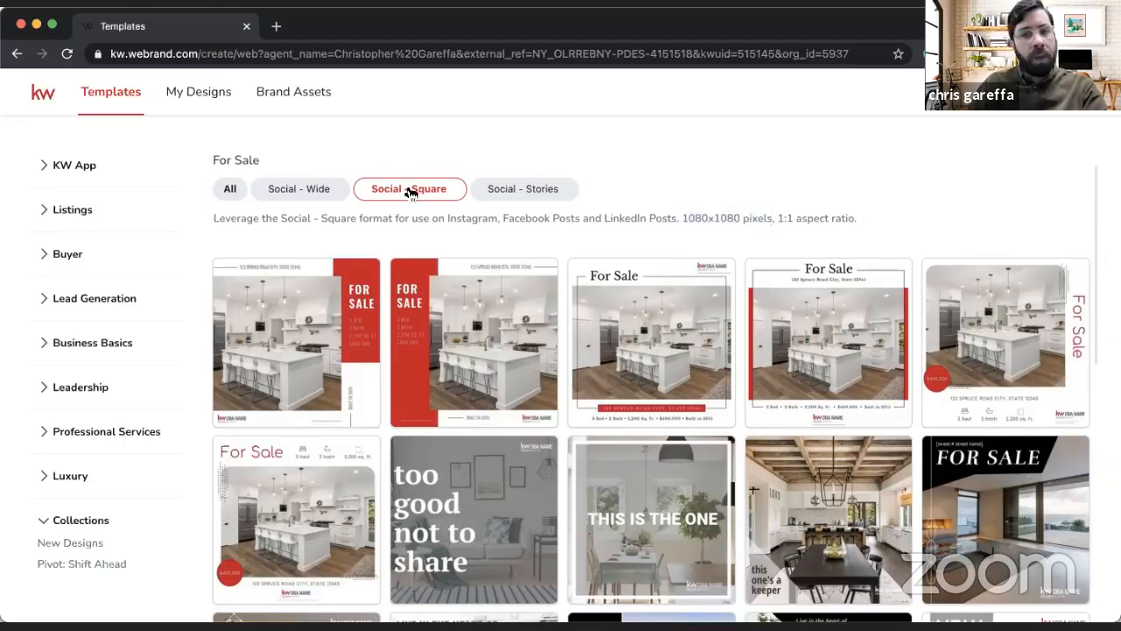
{"action": "left_click", "coordinate": [298, 191]}
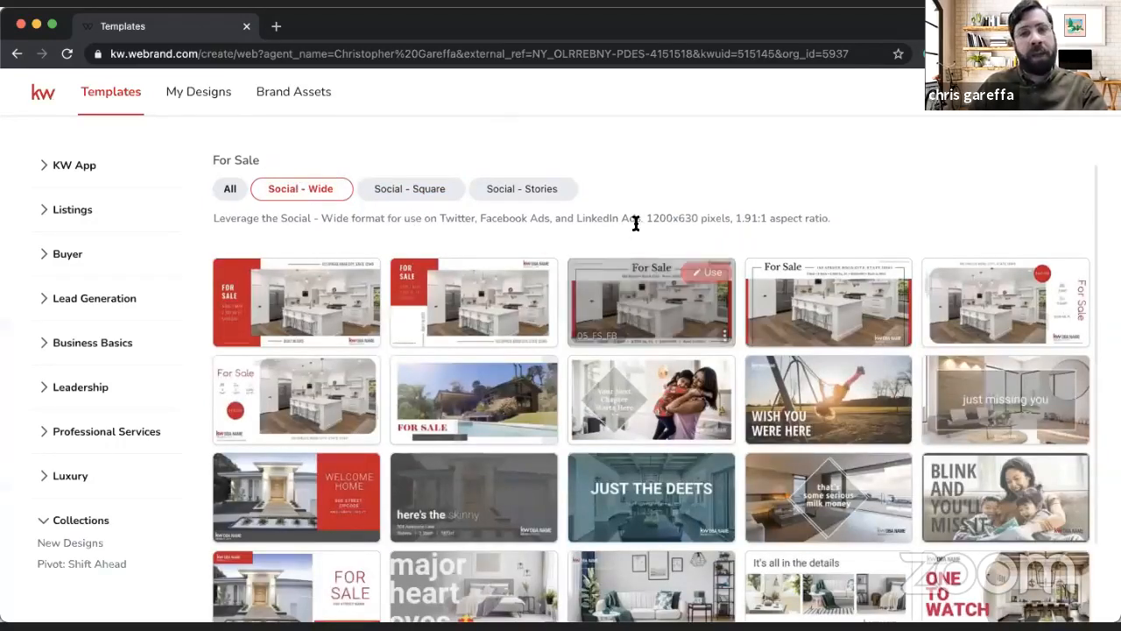
{"action": "left_click", "coordinate": [410, 190]}
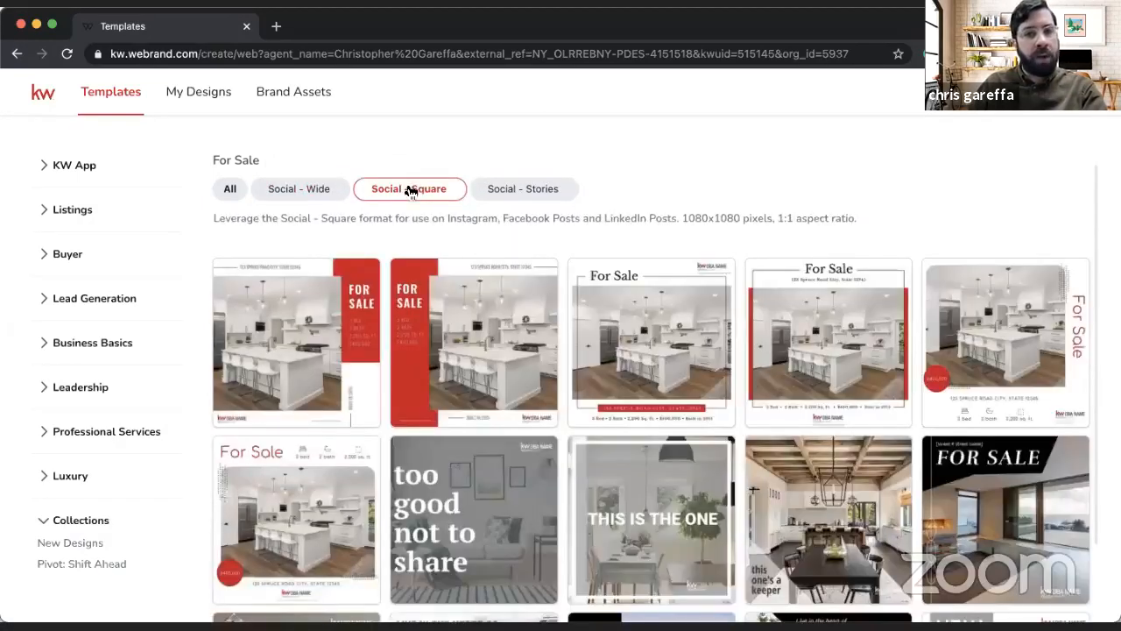
{"action": "left_click", "coordinate": [313, 195]}
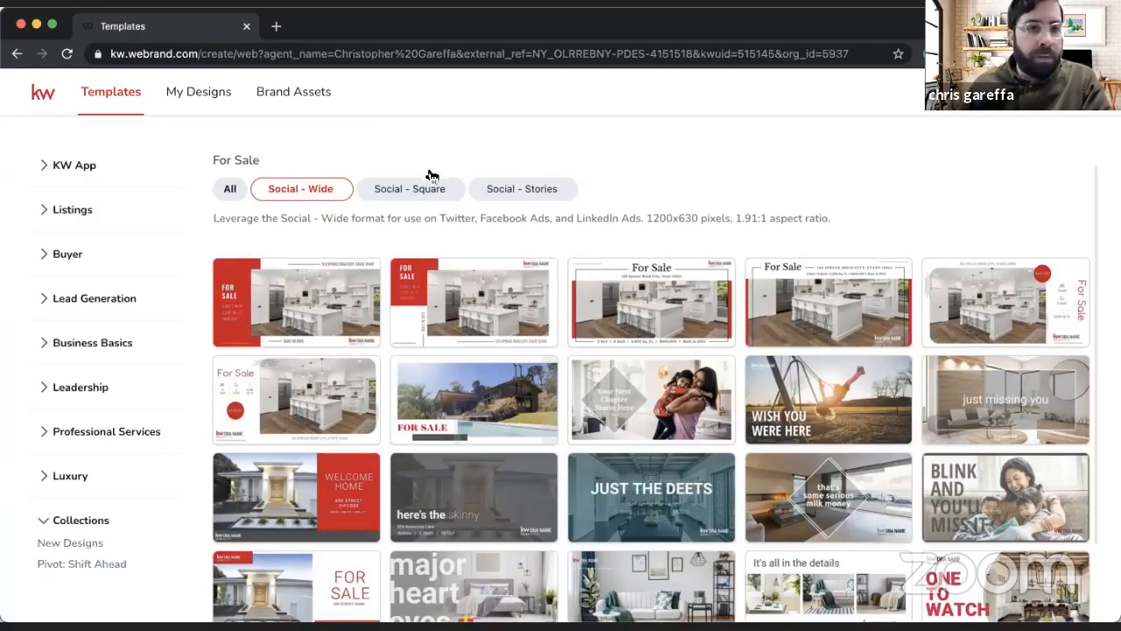
Step: Choose the Just Sold listing templates in Social - Square format and use the 13_JustSold_IG template with the red price block
{"action": "left_click", "coordinate": [77, 211]}
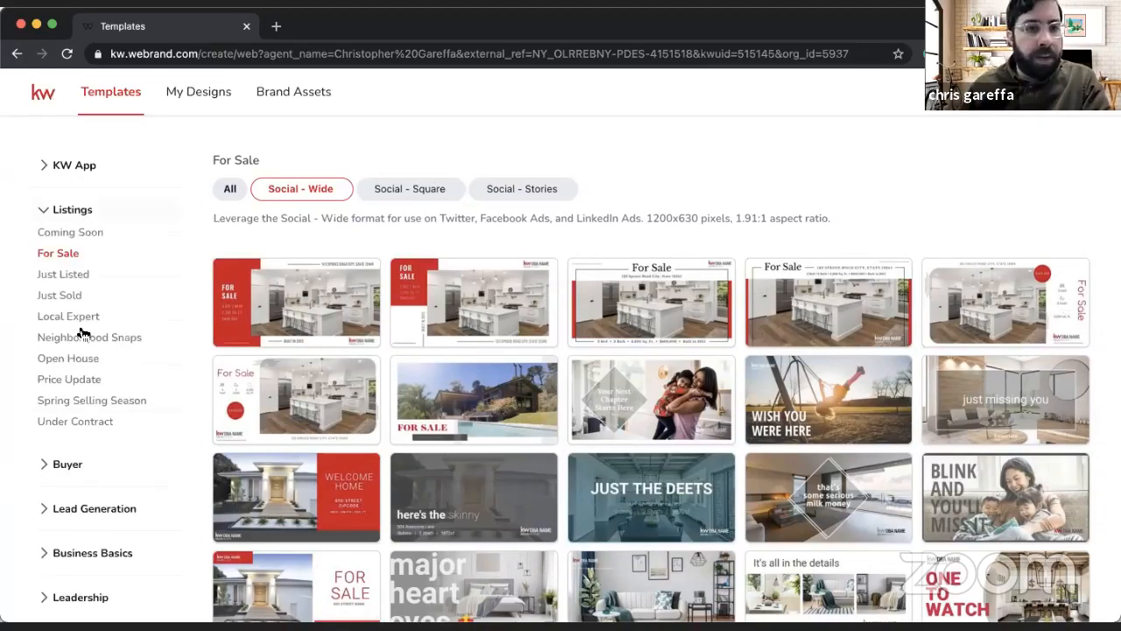
{"action": "left_click", "coordinate": [65, 298]}
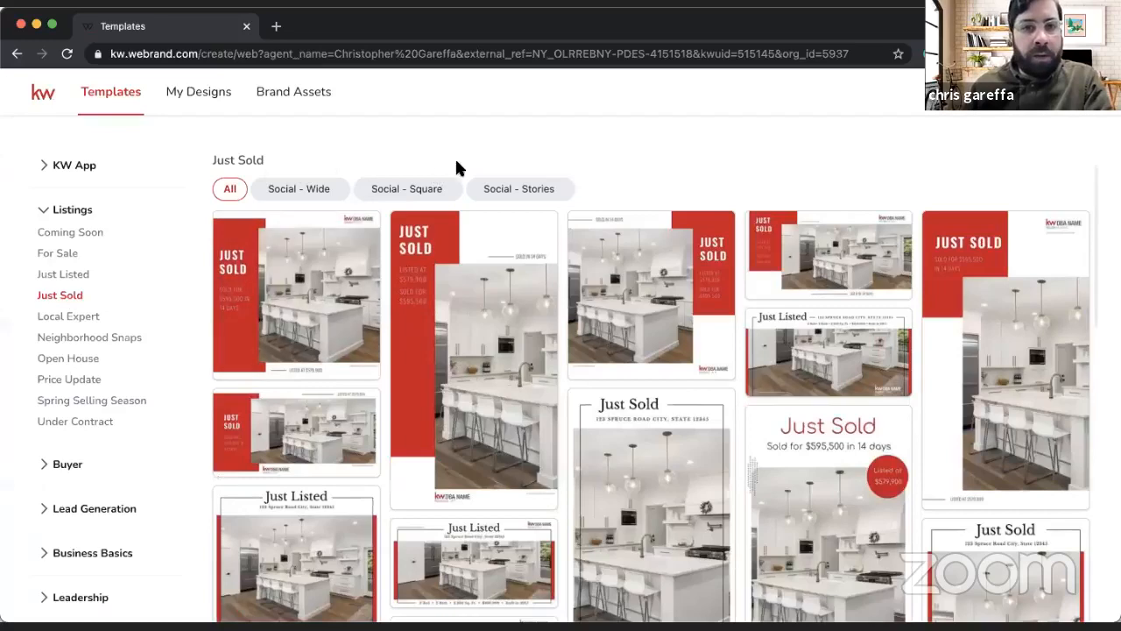
{"action": "left_click", "coordinate": [400, 191]}
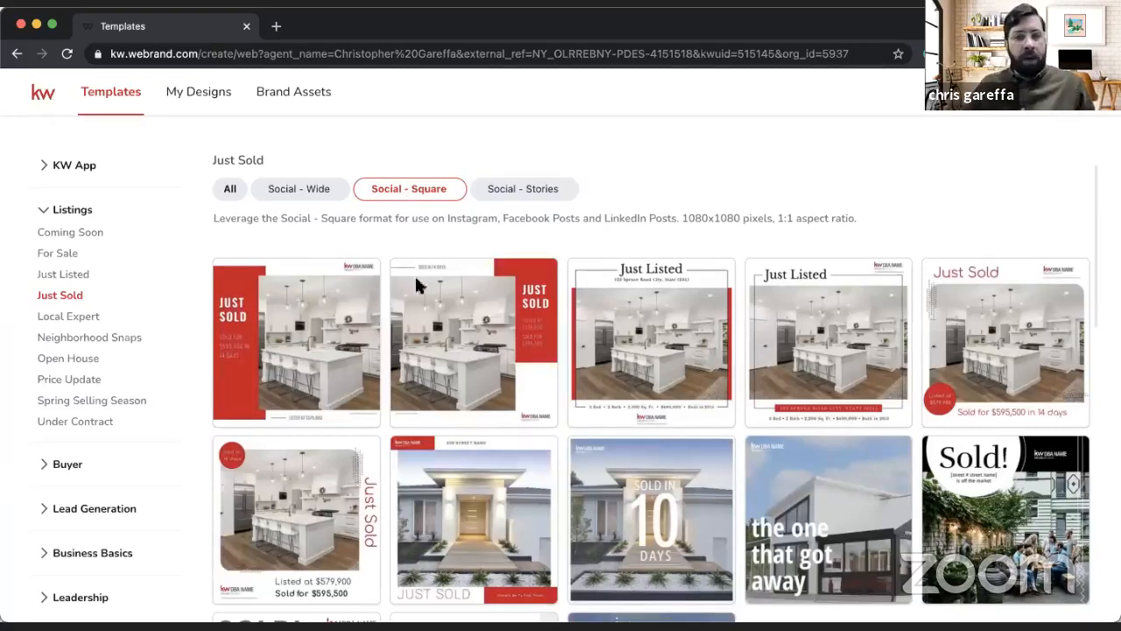
{"action": "mouse_move", "coordinate": [709, 279]}
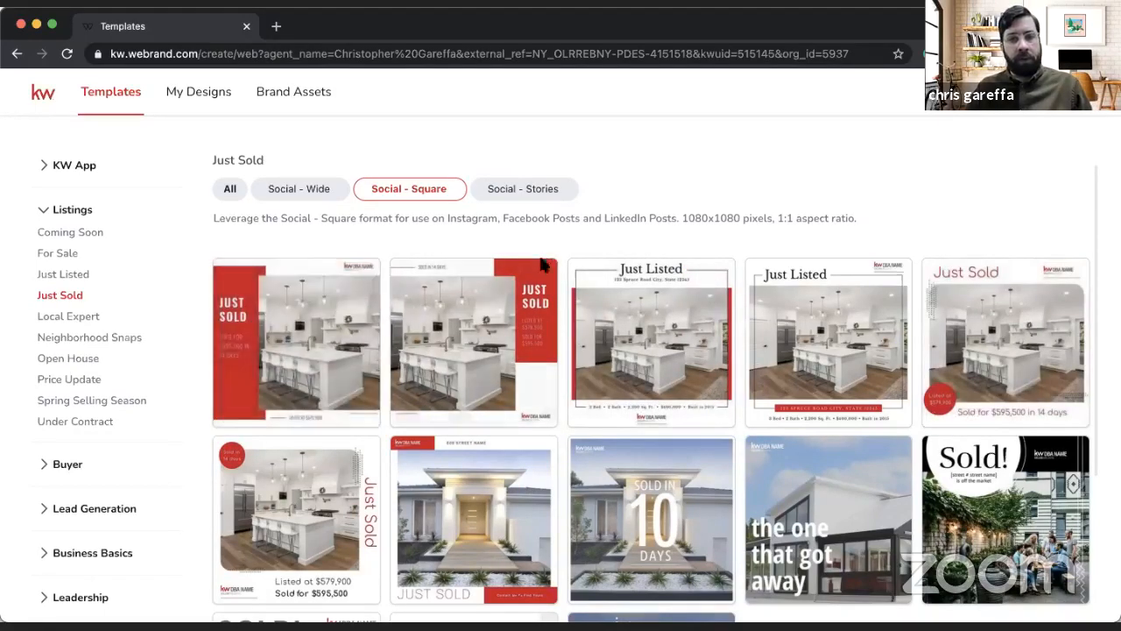
{"action": "mouse_move", "coordinate": [533, 278]}
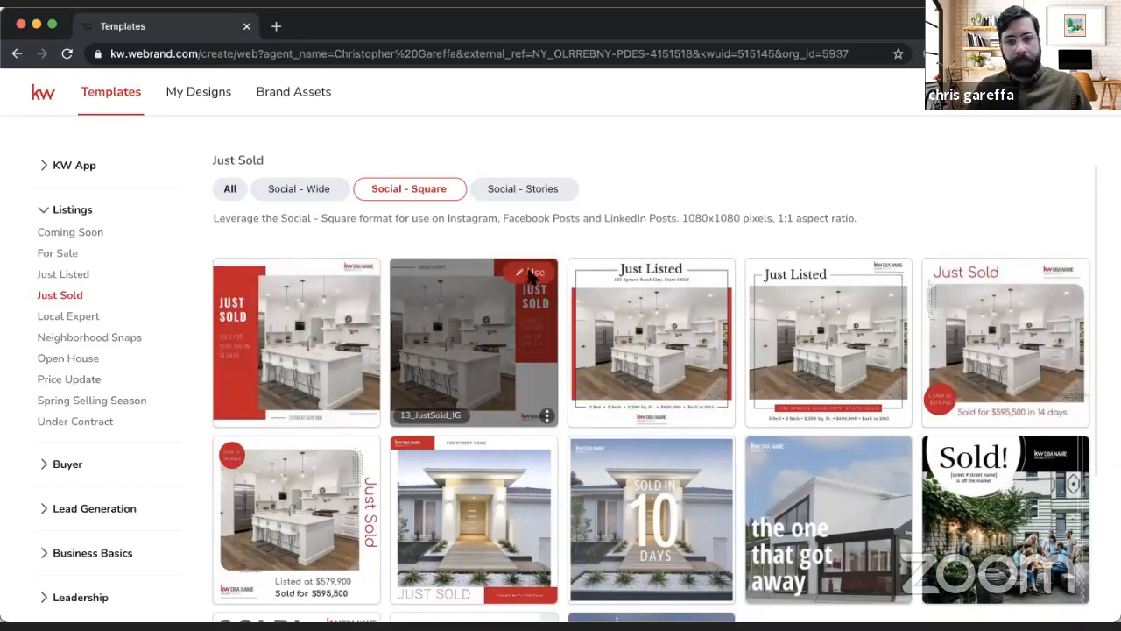
{"action": "left_click", "coordinate": [532, 275]}
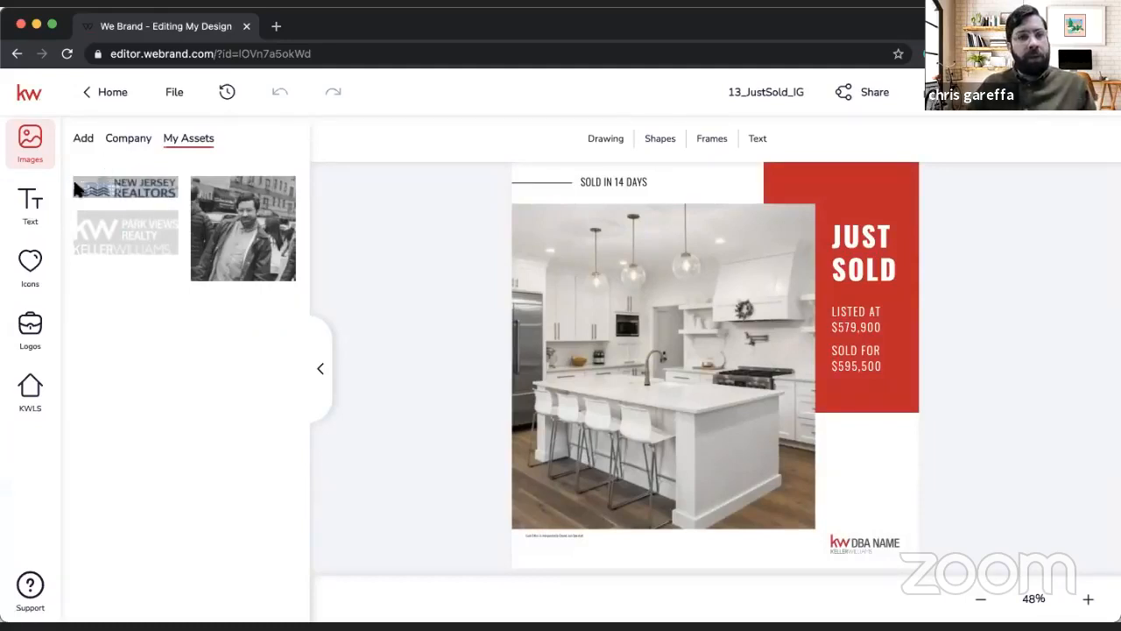
Step: Browse the property's KWLS listing photos and replace the template's kitchen picture with the double-height living room photo
{"action": "left_click", "coordinate": [33, 376]}
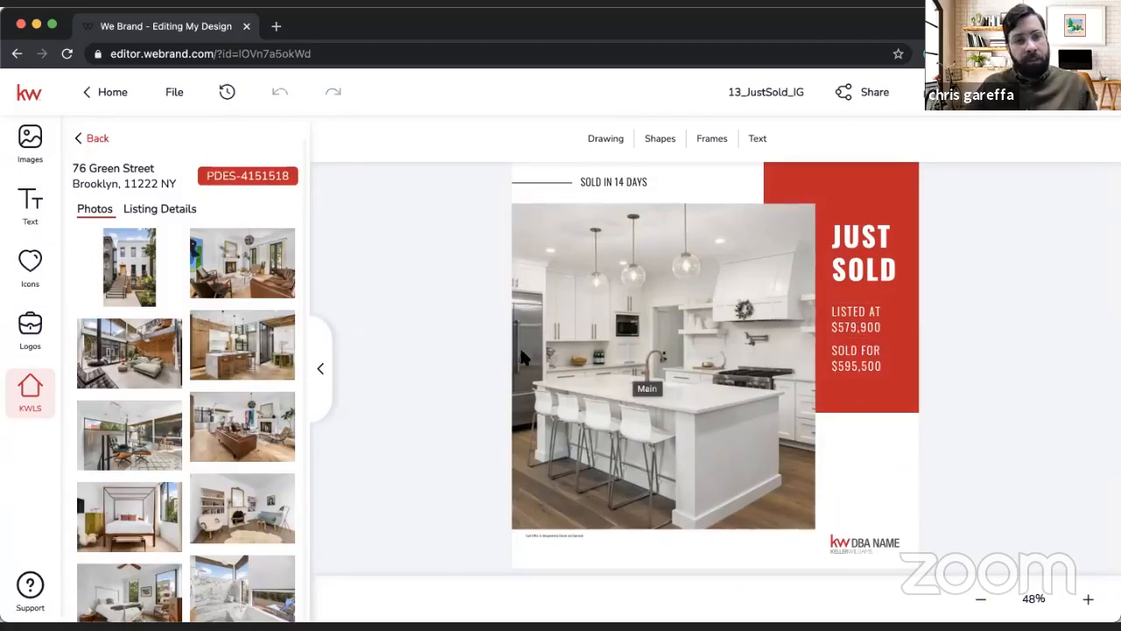
{"action": "scroll", "coordinate": [253, 502], "scroll_direction": "down", "scroll_amount": 1}
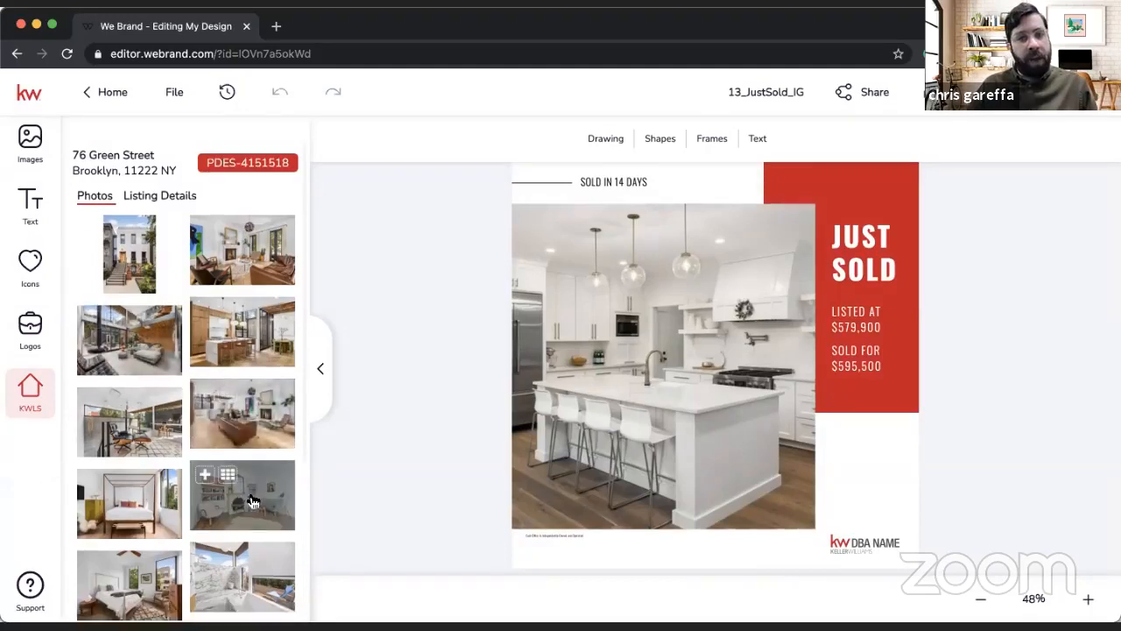
{"action": "scroll", "coordinate": [253, 501], "scroll_direction": "down", "scroll_amount": 5}
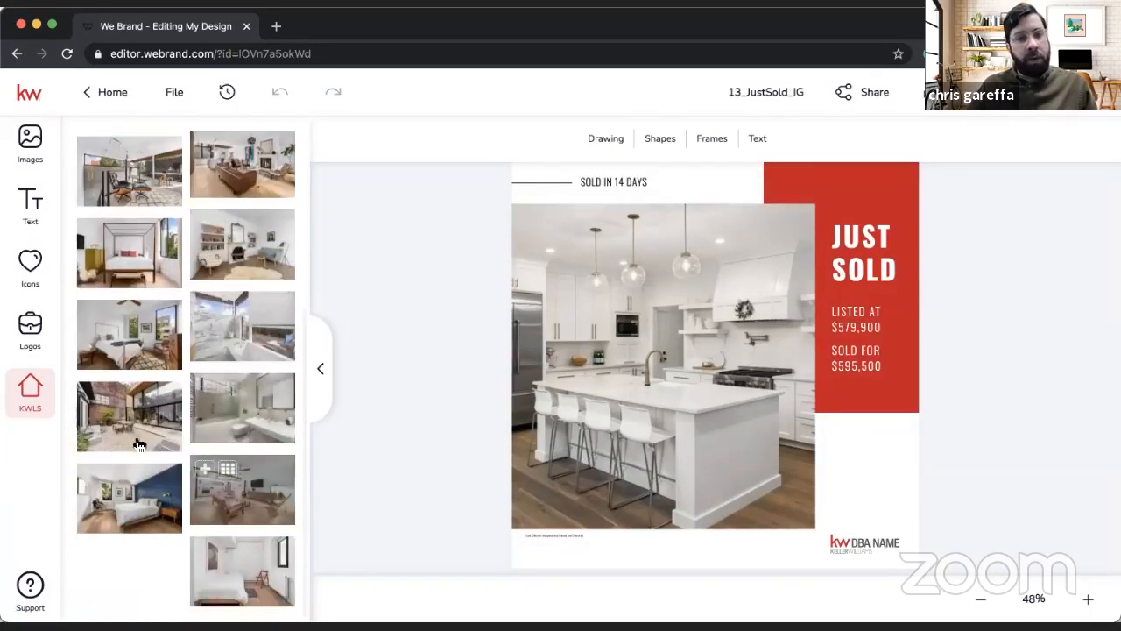
{"action": "left_click", "coordinate": [135, 433]}
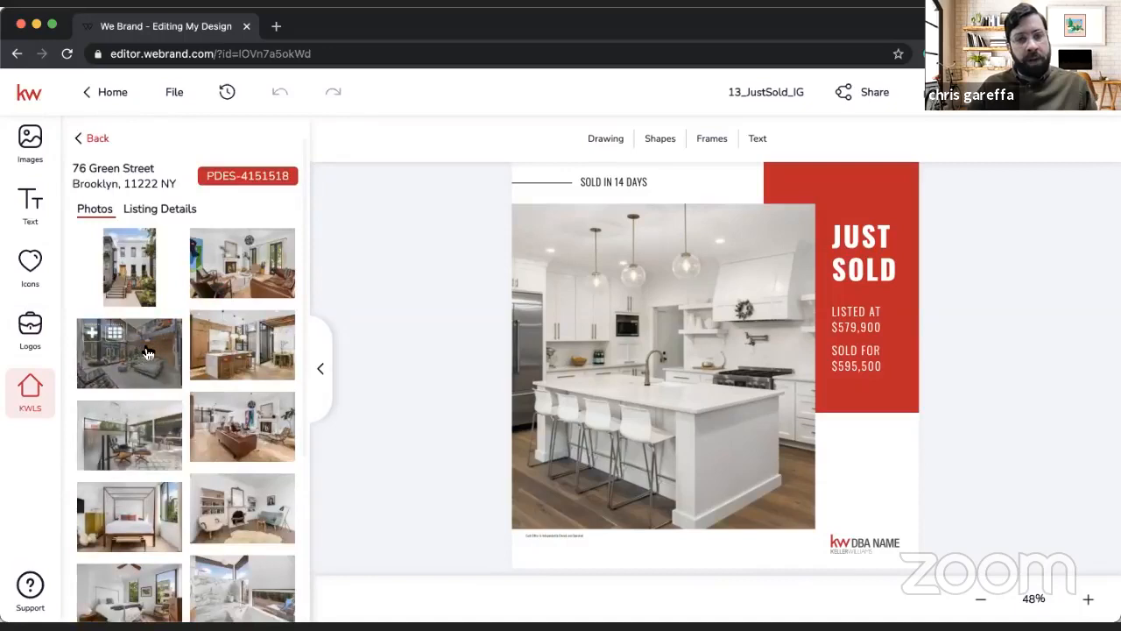
{"action": "left_click_drag", "start_coordinate": [147, 353], "coordinate": [561, 327]}
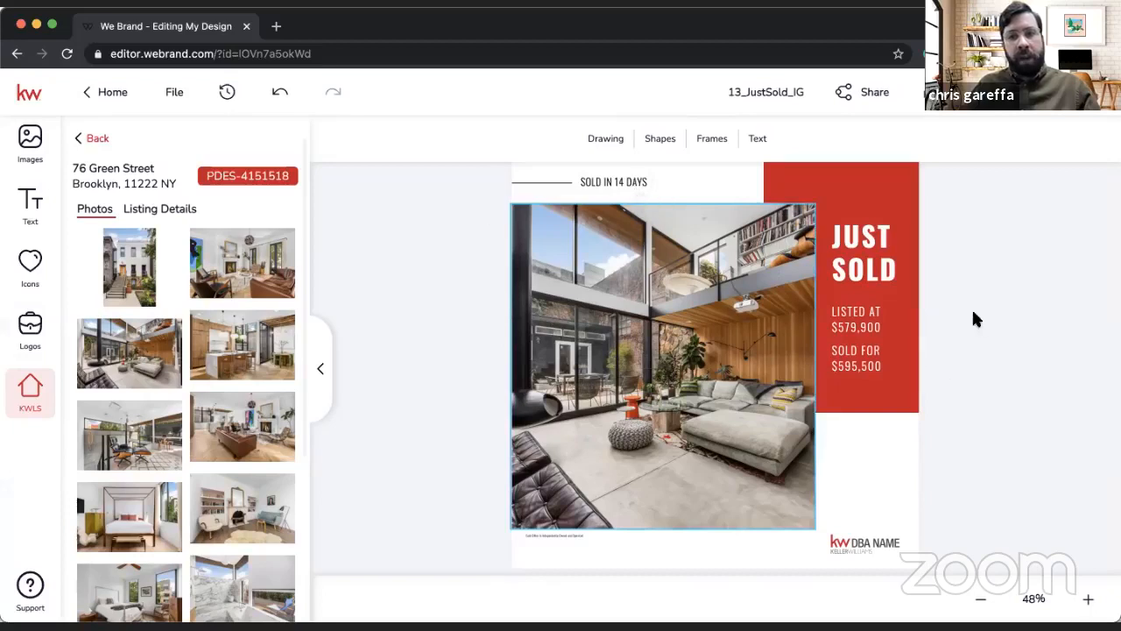
{"action": "left_click", "coordinate": [861, 328]}
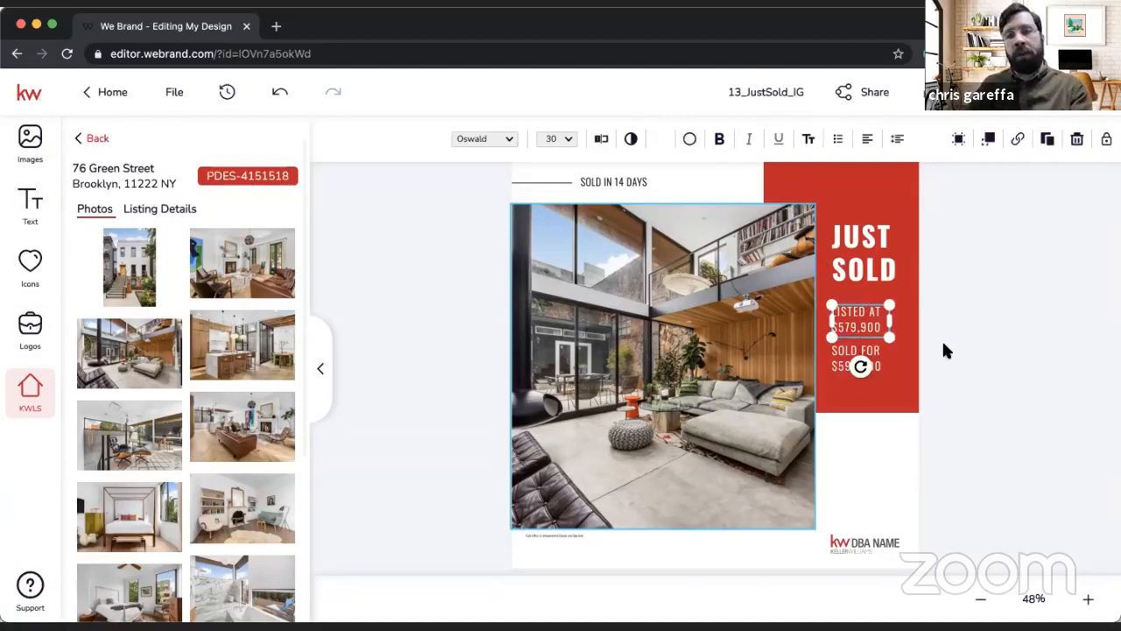
{"action": "key", "text": "Delete"}
{"action": "left_click", "coordinate": [864, 365]}
{"action": "key", "text": "Delete"}
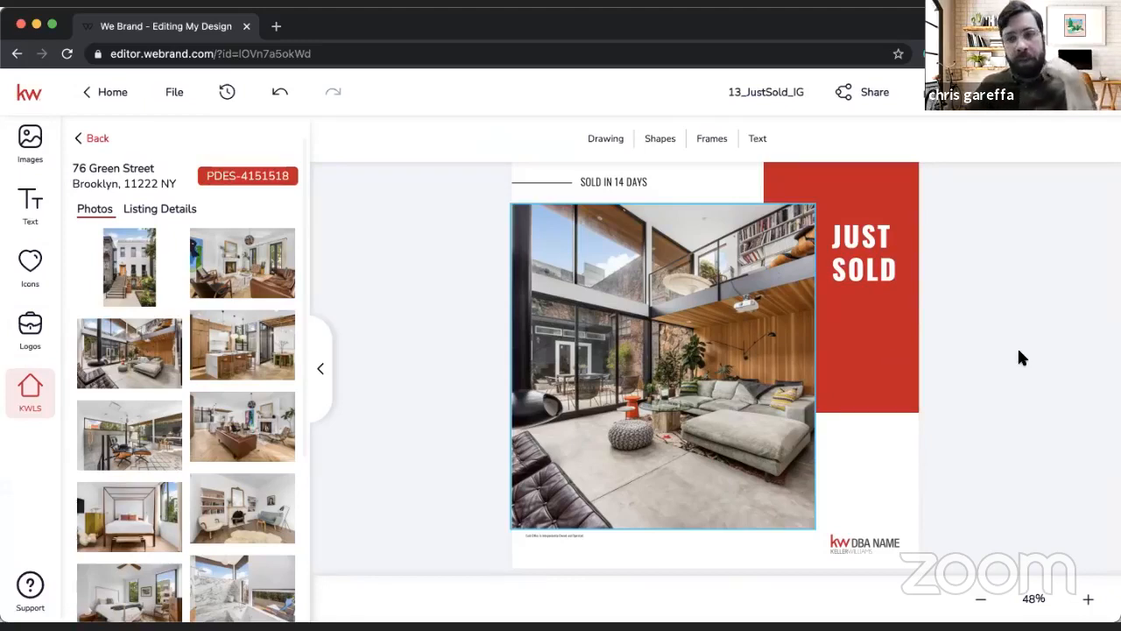
{"action": "left_click", "coordinate": [289, 101]}
{"action": "left_click", "coordinate": [290, 101]}
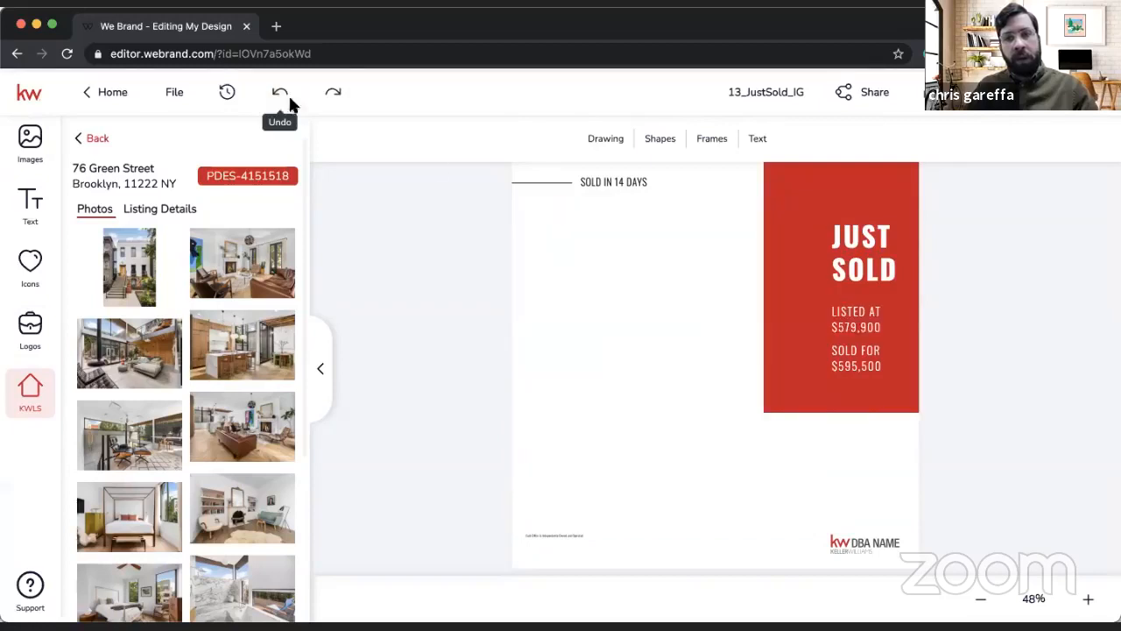
Step: Delete the sold-for text, replace the listed-at text with the property's street address, city and state, and widen its box to fit two lines
{"action": "left_click", "coordinate": [855, 365]}
{"action": "key", "text": "Delete"}
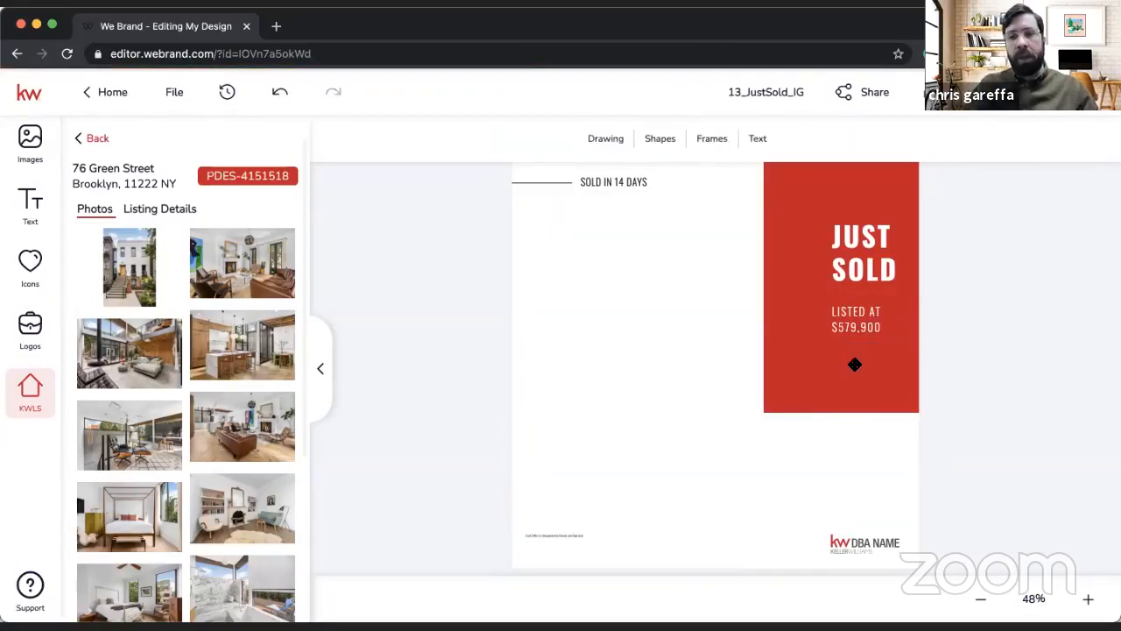
{"action": "left_click", "coordinate": [861, 322]}
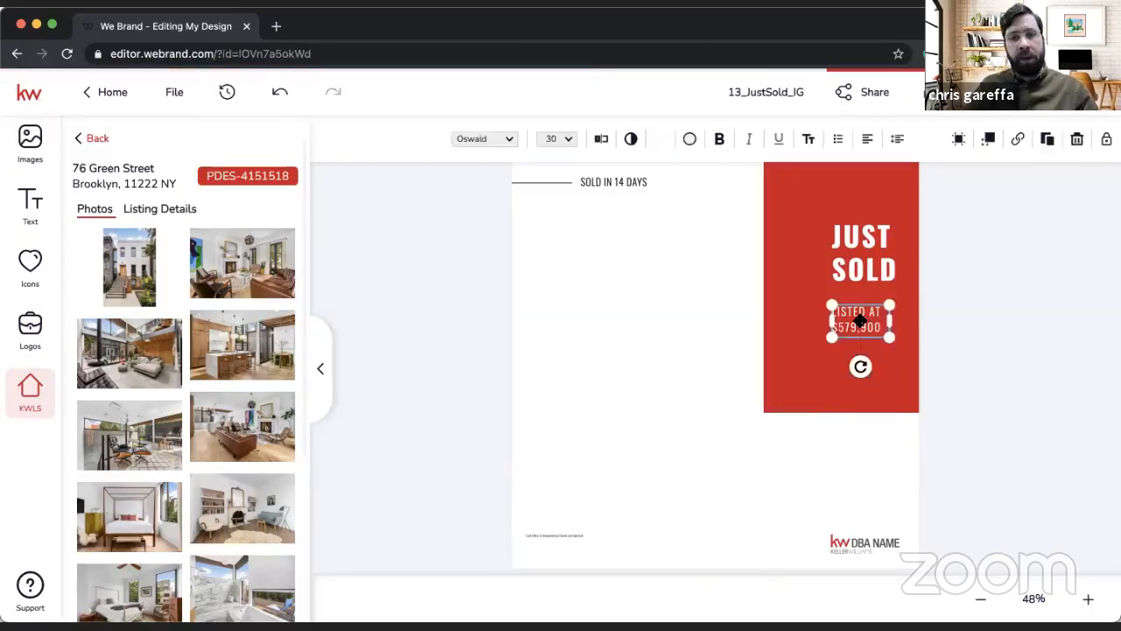
{"action": "left_click", "coordinate": [602, 140]}
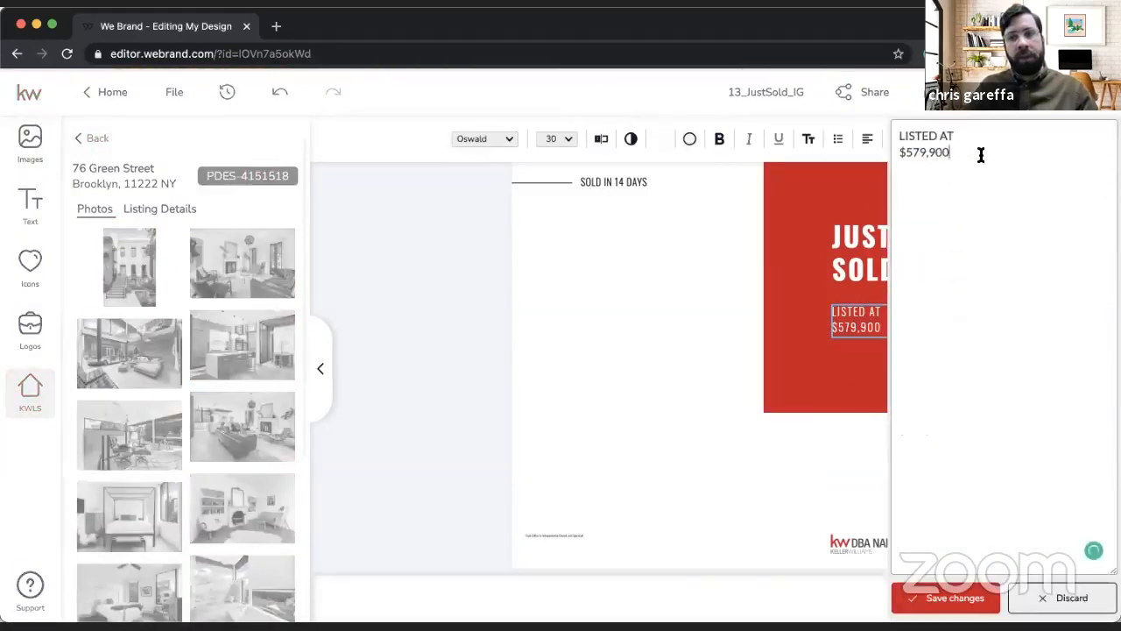
{"action": "left_click_drag", "start_coordinate": [976, 155], "coordinate": [791, 94]}
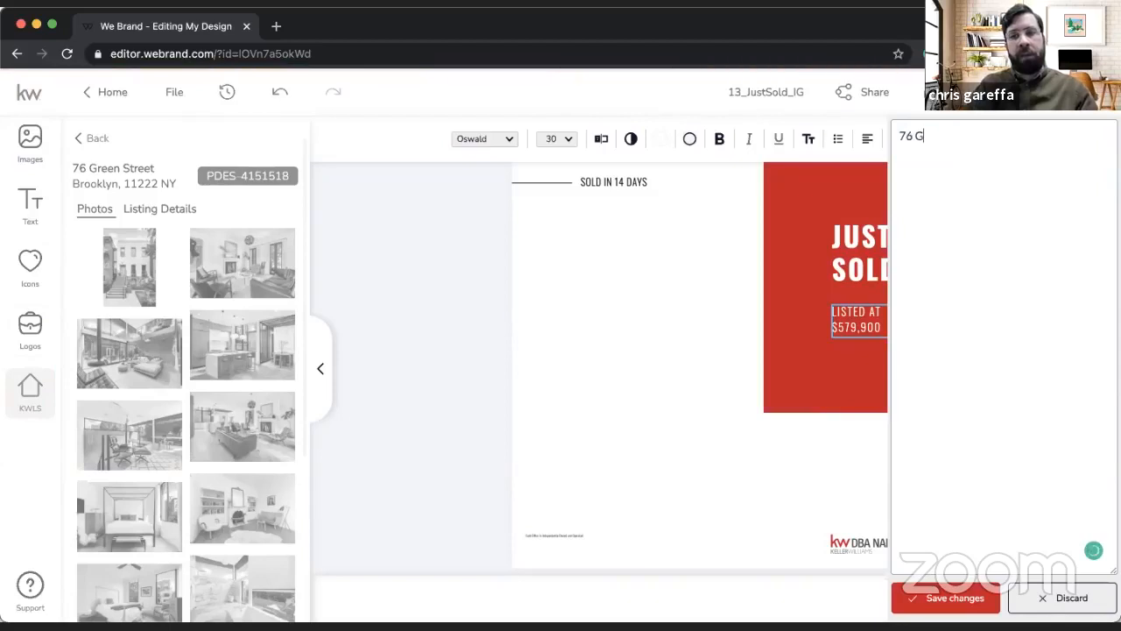
{"action": "key", "text": "Return"}
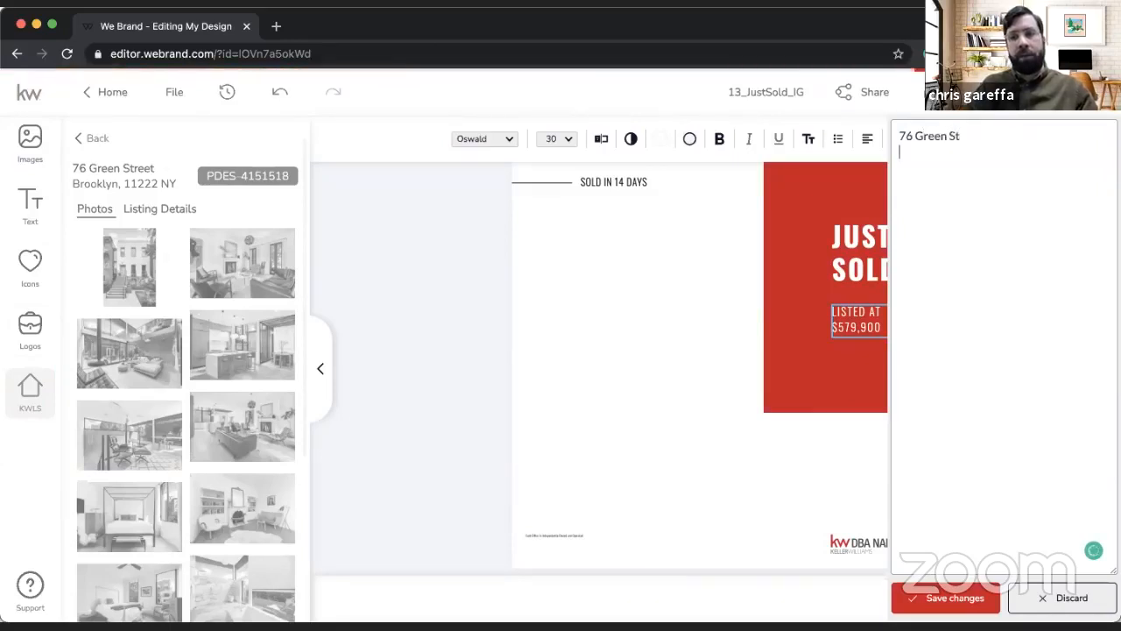
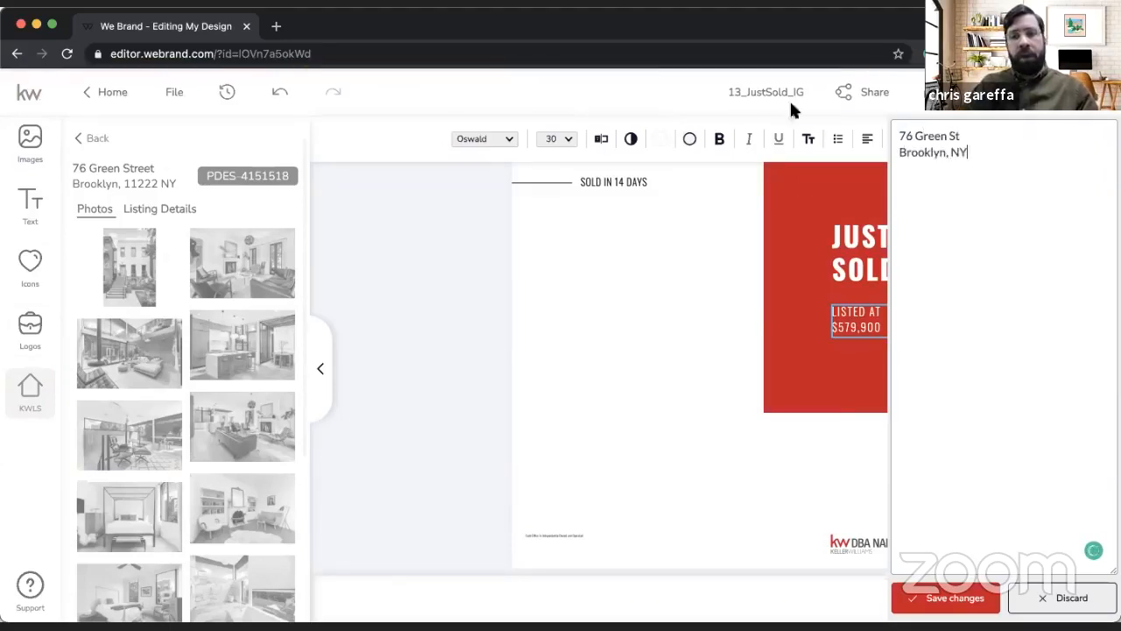
{"action": "left_click", "coordinate": [928, 598]}
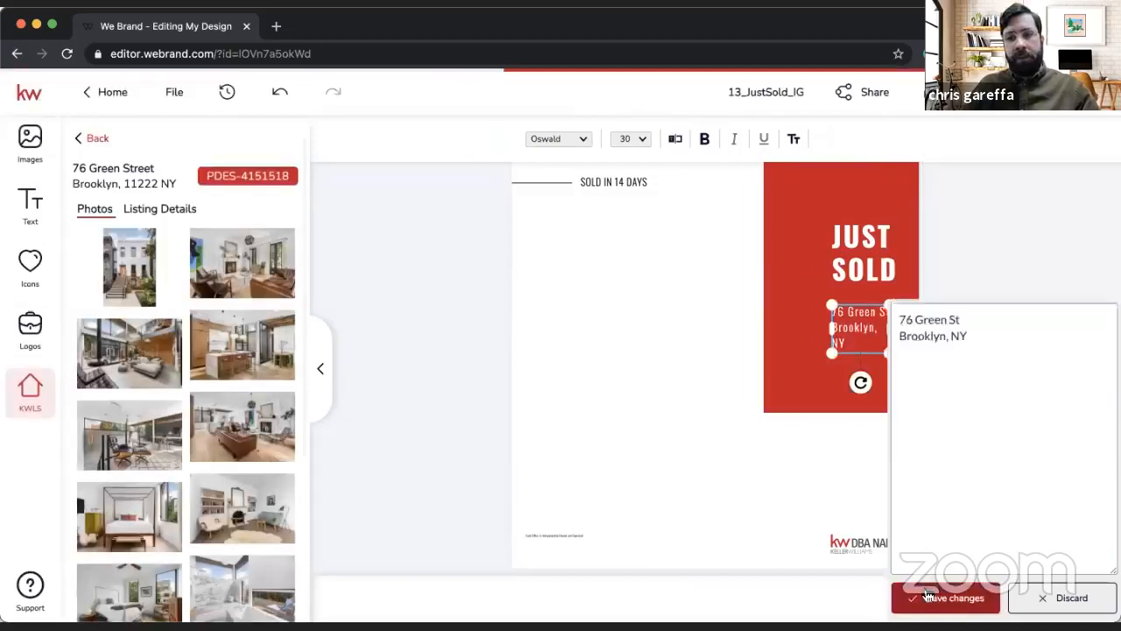
{"action": "left_click_drag", "start_coordinate": [897, 329], "coordinate": [909, 336]}
{"action": "left_click", "coordinate": [986, 372]}
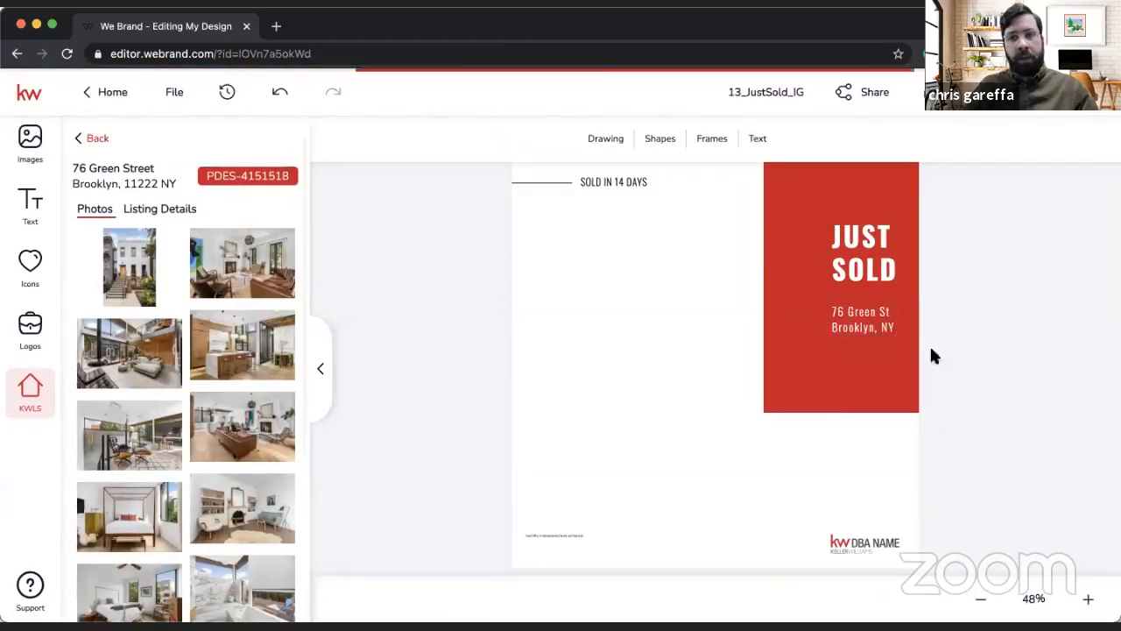
Step: Fill the empty image frame with the listing's double-height living room photo
{"action": "left_click", "coordinate": [671, 352]}
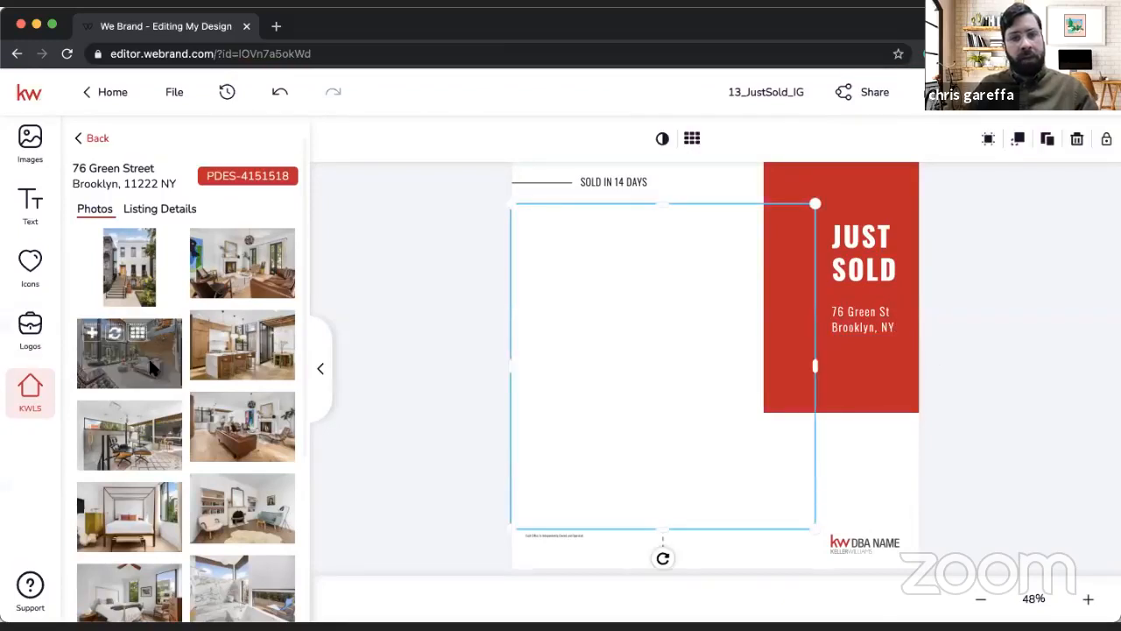
{"action": "left_click_drag", "start_coordinate": [154, 370], "coordinate": [586, 375]}
{"action": "left_click", "coordinate": [443, 375]}
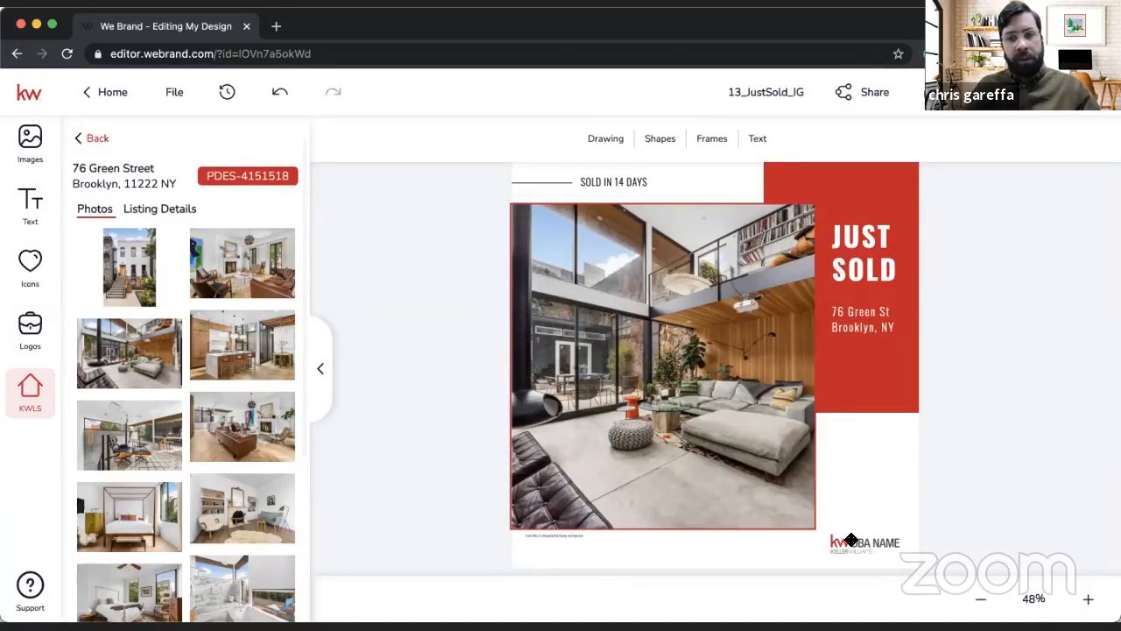
Step: Replace the DBA placeholder logo with the red and grey KW City Views Realty logo and save the design
{"action": "left_click", "coordinate": [30, 331]}
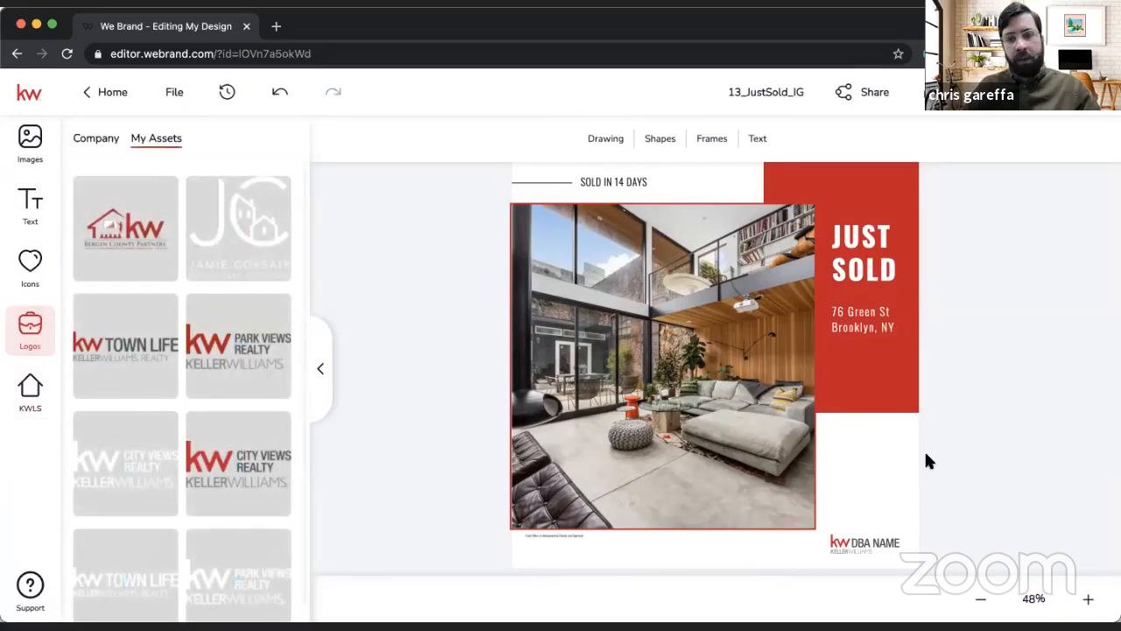
{"action": "left_click", "coordinate": [989, 522]}
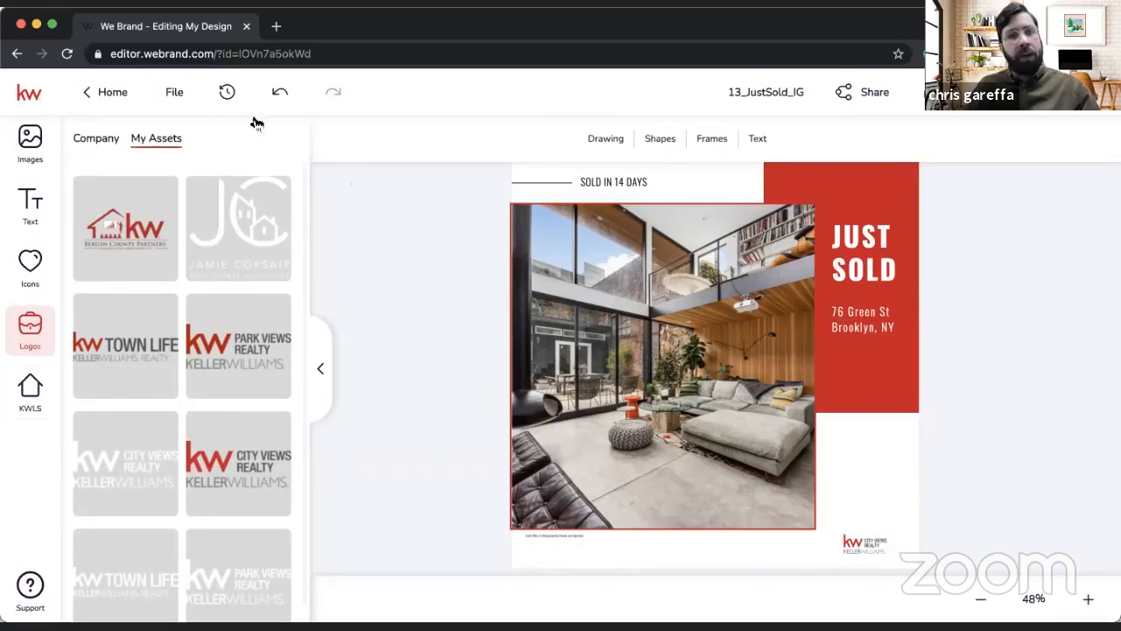
{"action": "left_click", "coordinate": [174, 91]}
{"action": "left_click", "coordinate": [179, 140]}
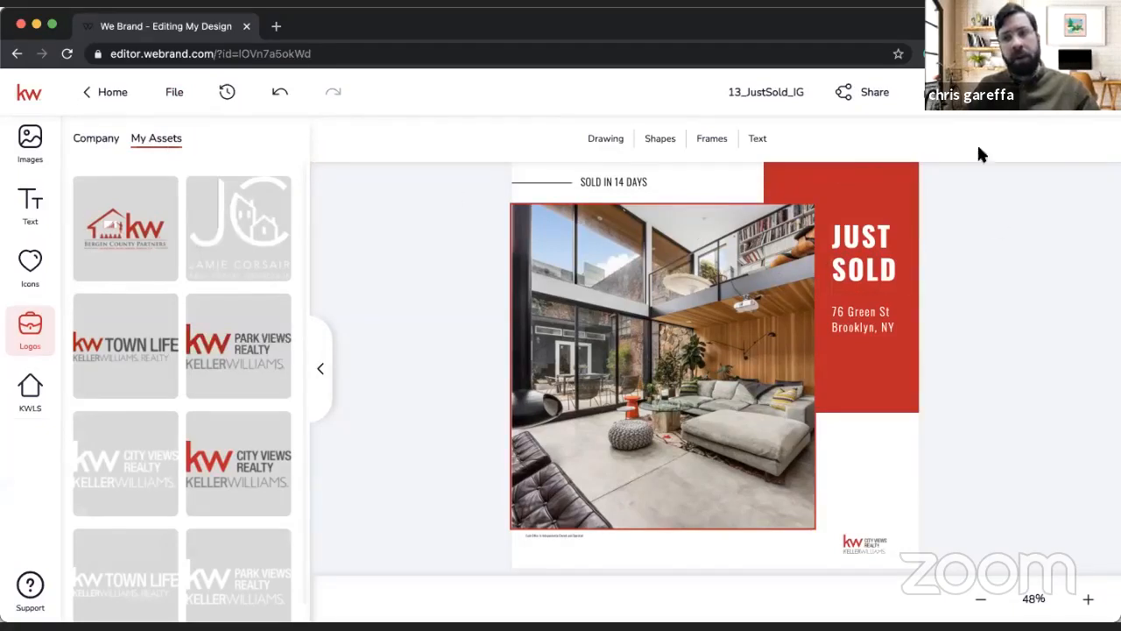
Step: Review the design's download options for JPEG, PNG and PDF files
{"action": "left_click", "coordinate": [942, 95]}
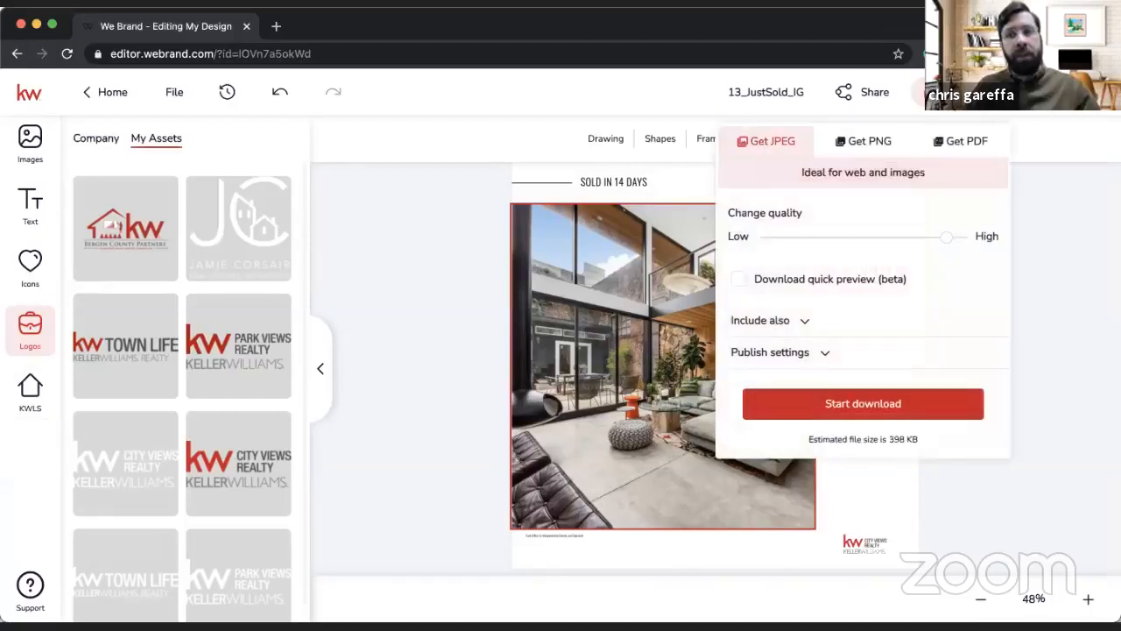
{"action": "left_click", "coordinate": [942, 94]}
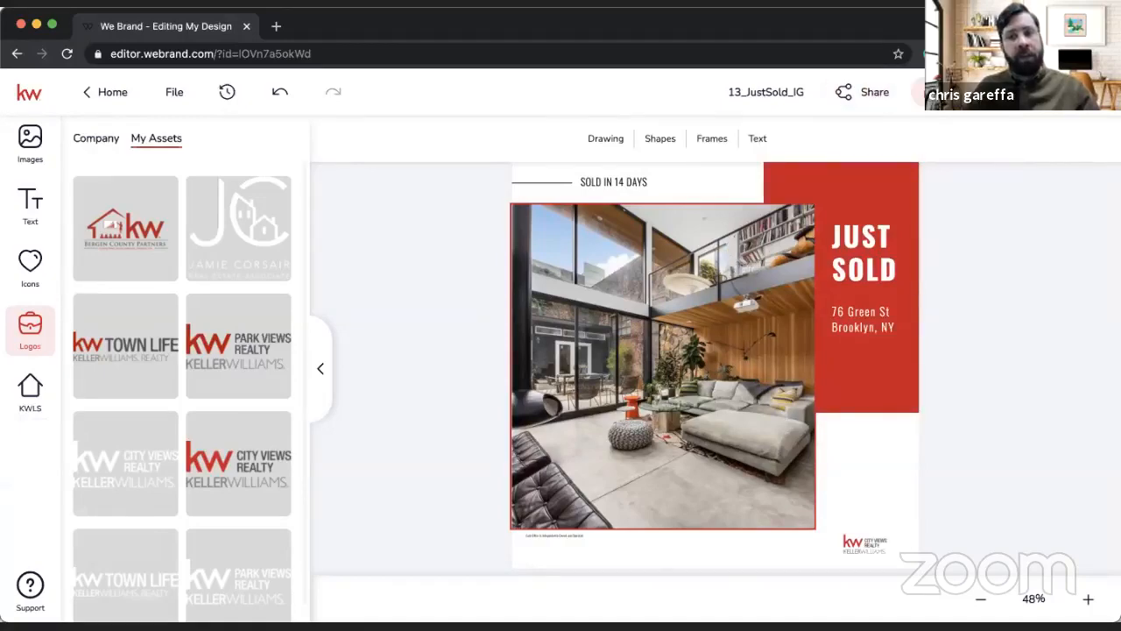
{"action": "left_click", "coordinate": [942, 95]}
{"action": "left_click", "coordinate": [942, 95]}
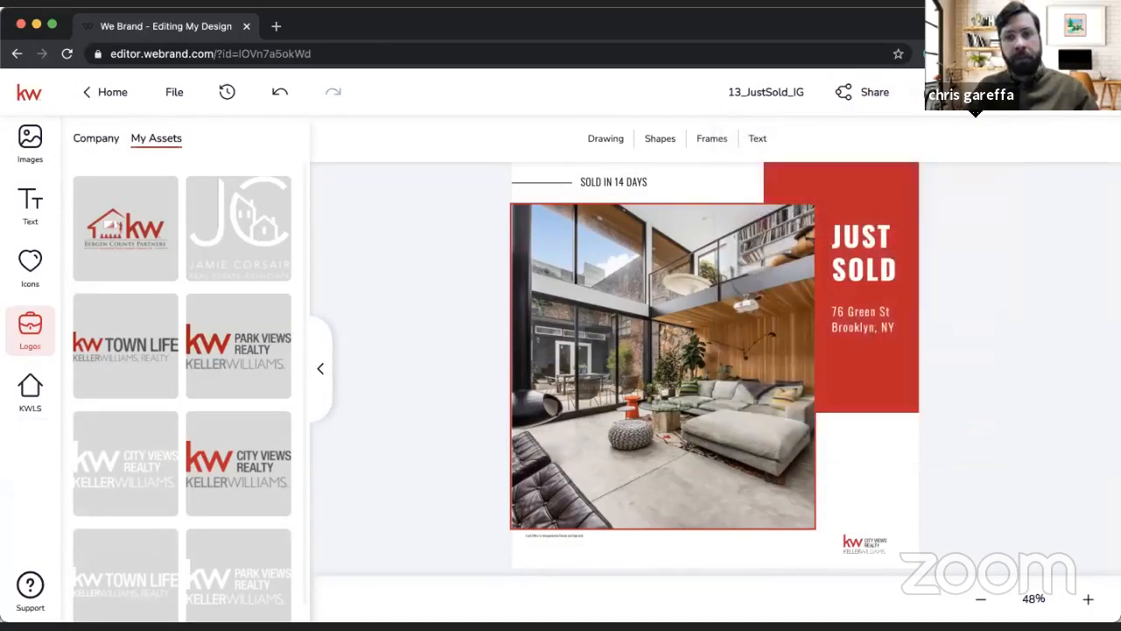
Step: Finish the design and start a new social post for Thursday, April 15 in the Social Posts campaigns calendar
{"action": "left_click", "coordinate": [1058, 94]}
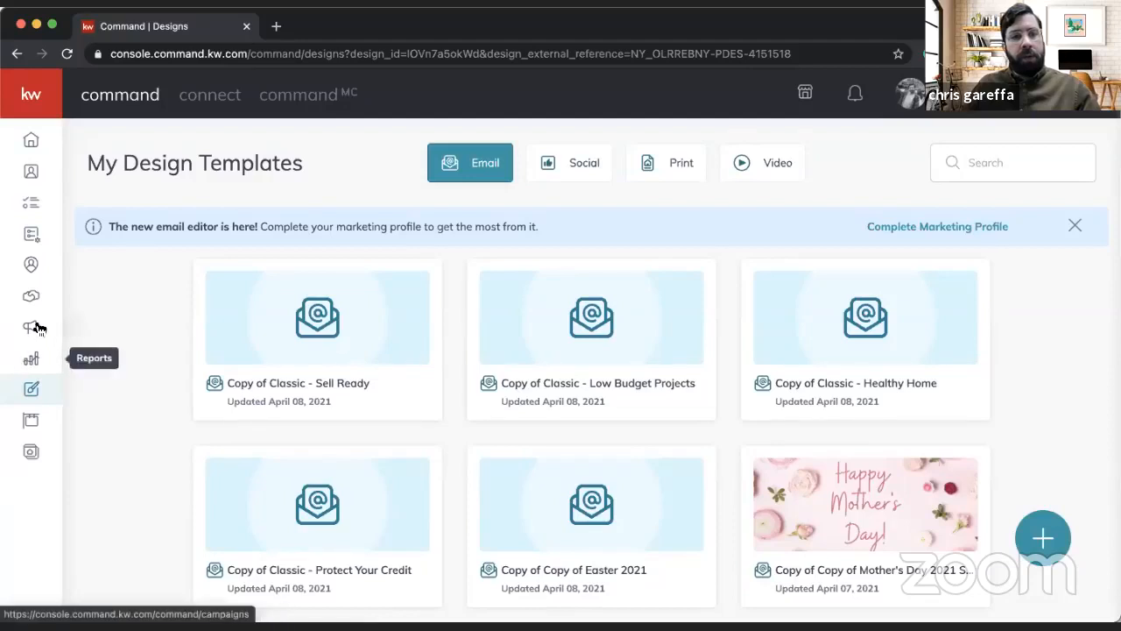
{"action": "left_click", "coordinate": [35, 326]}
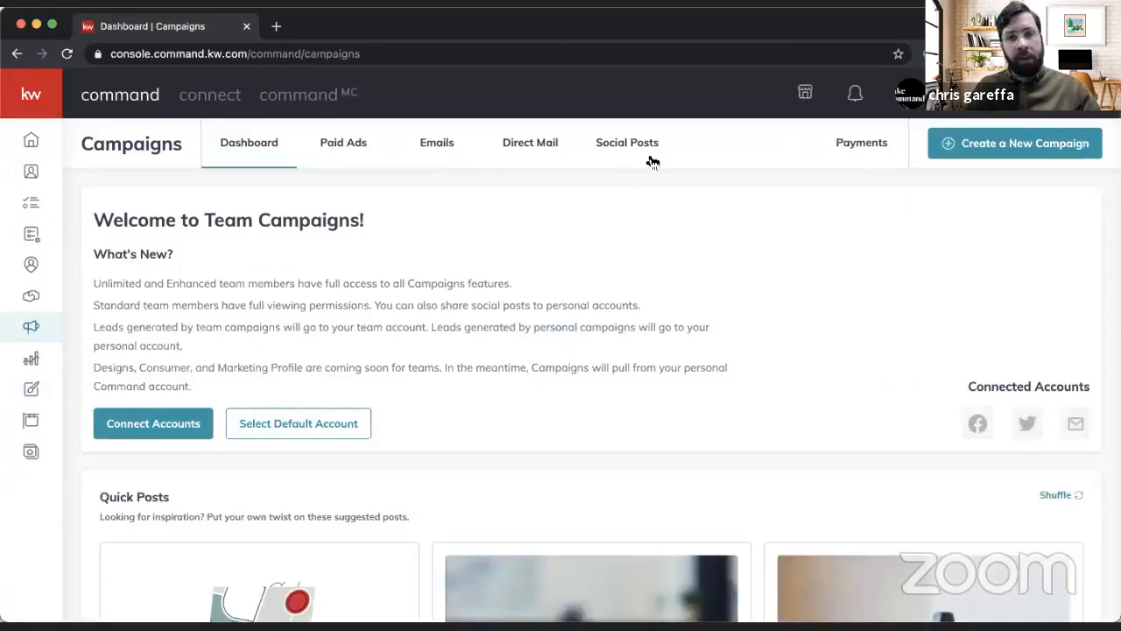
{"action": "left_click", "coordinate": [645, 155]}
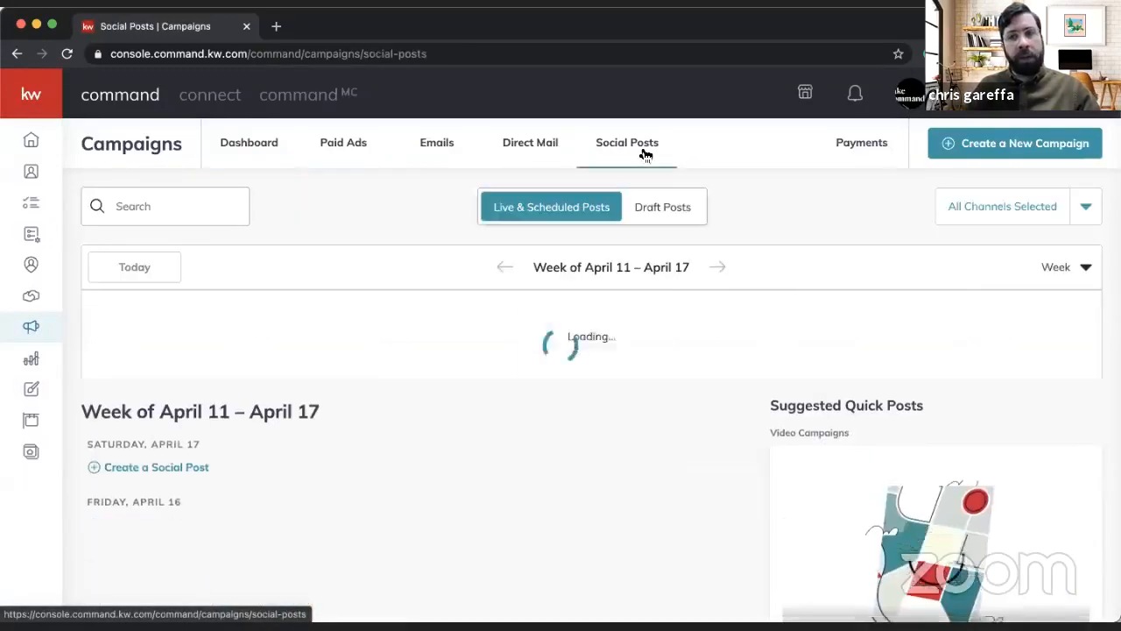
{"action": "scroll", "coordinate": [295, 378], "scroll_direction": "down", "scroll_amount": 3}
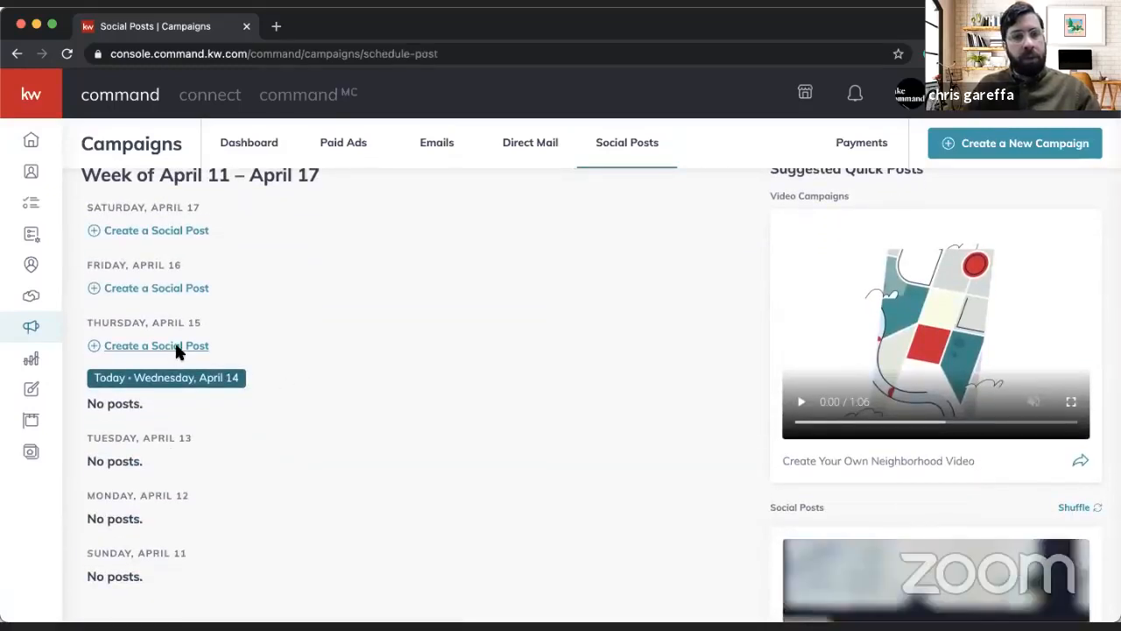
{"action": "left_click", "coordinate": [176, 347]}
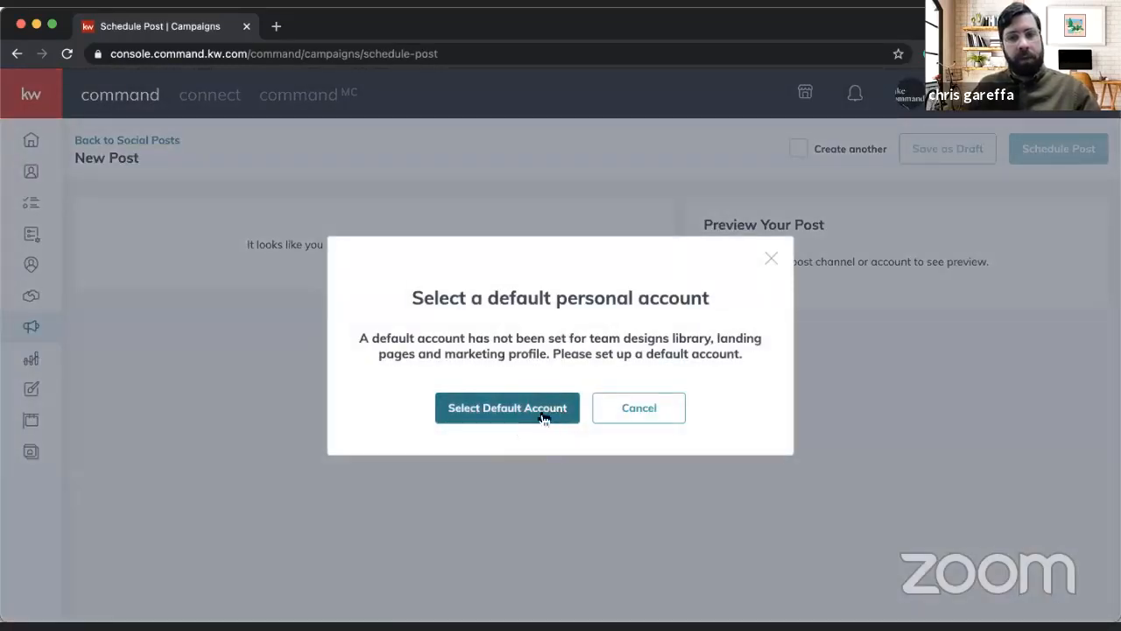
Step: Try to choose a default personal account for designs, landing pages and marketing profile in the Default Campaign Accounts settings
{"action": "left_click", "coordinate": [518, 415]}
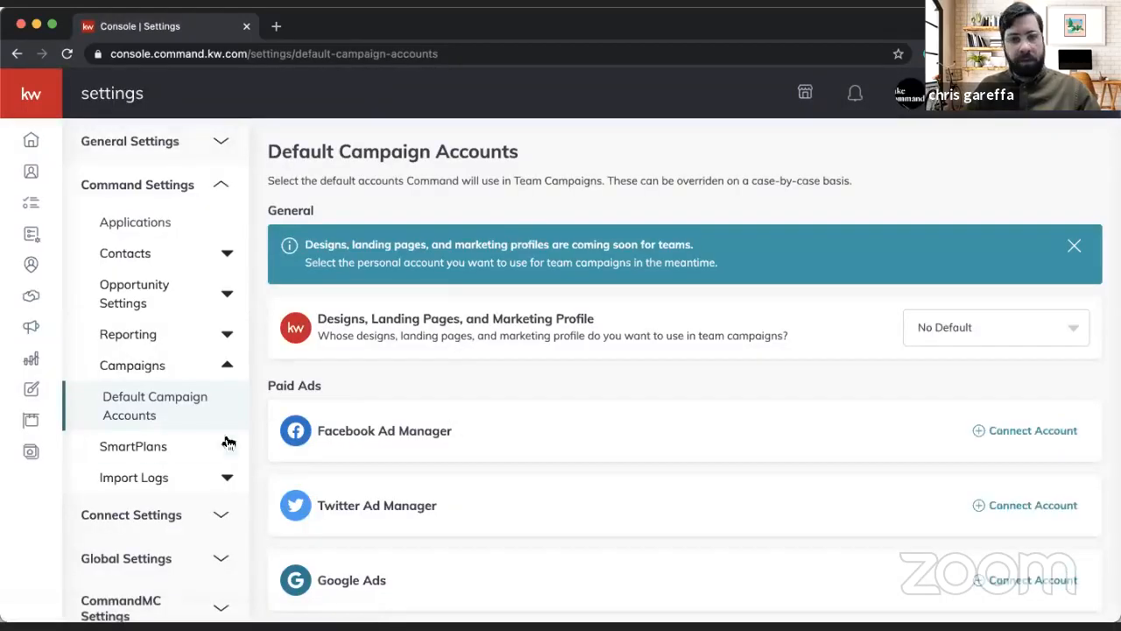
{"action": "left_click", "coordinate": [999, 329]}
{"action": "left_click", "coordinate": [936, 379]}
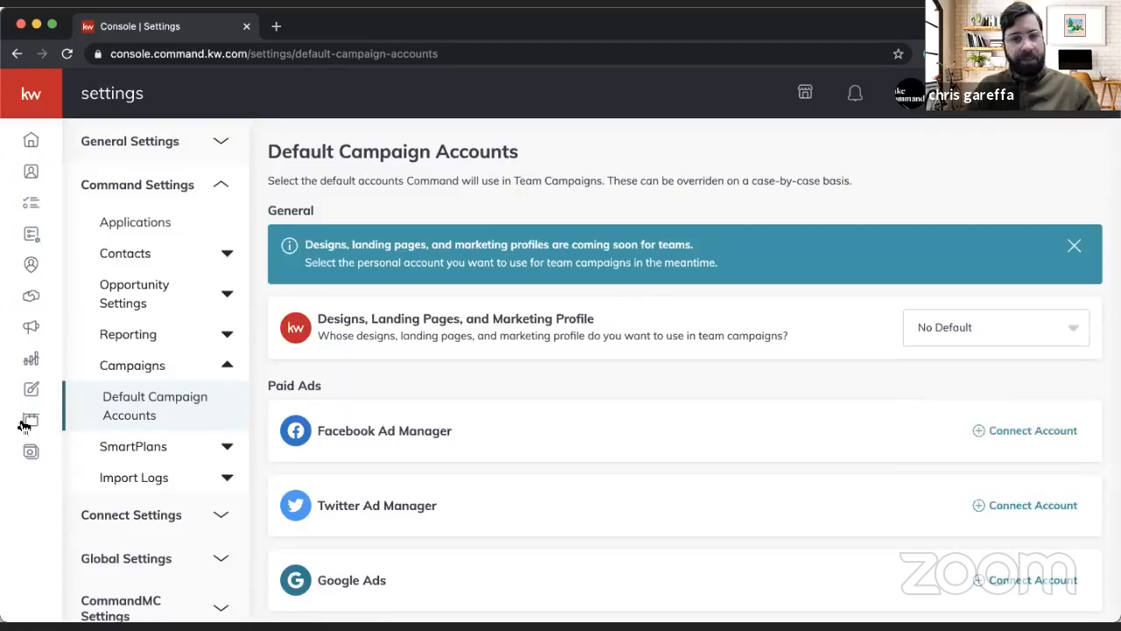
{"action": "scroll", "coordinate": [953, 370], "scroll_direction": "down", "scroll_amount": 5}
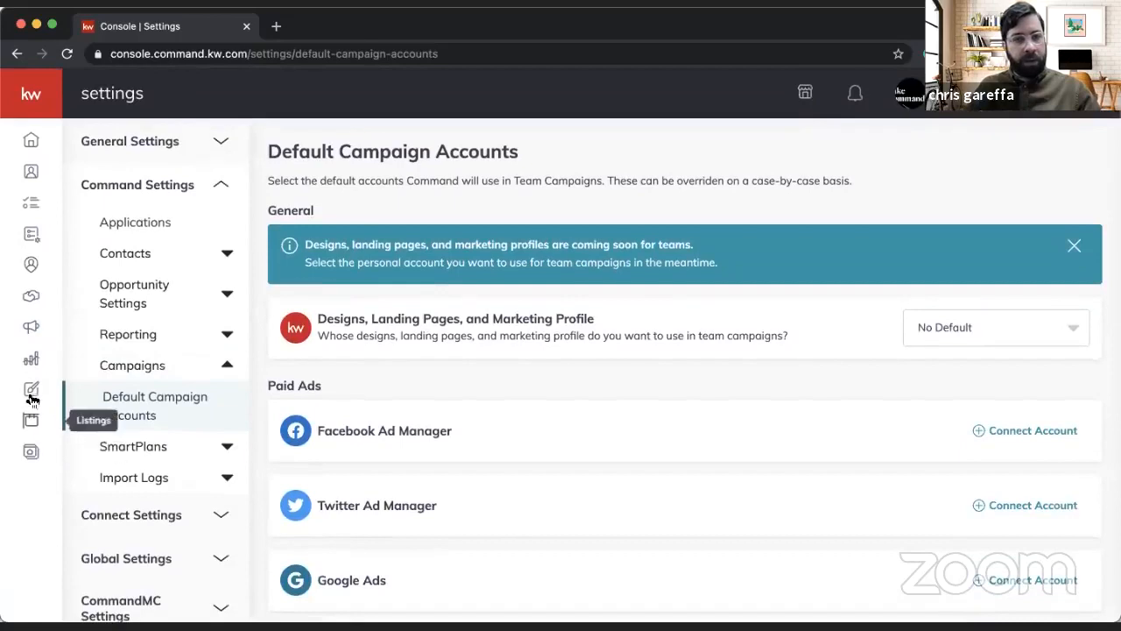
Step: Return to Campaigns and switch from the KW City Views team account to the personal account
{"action": "left_click", "coordinate": [31, 326]}
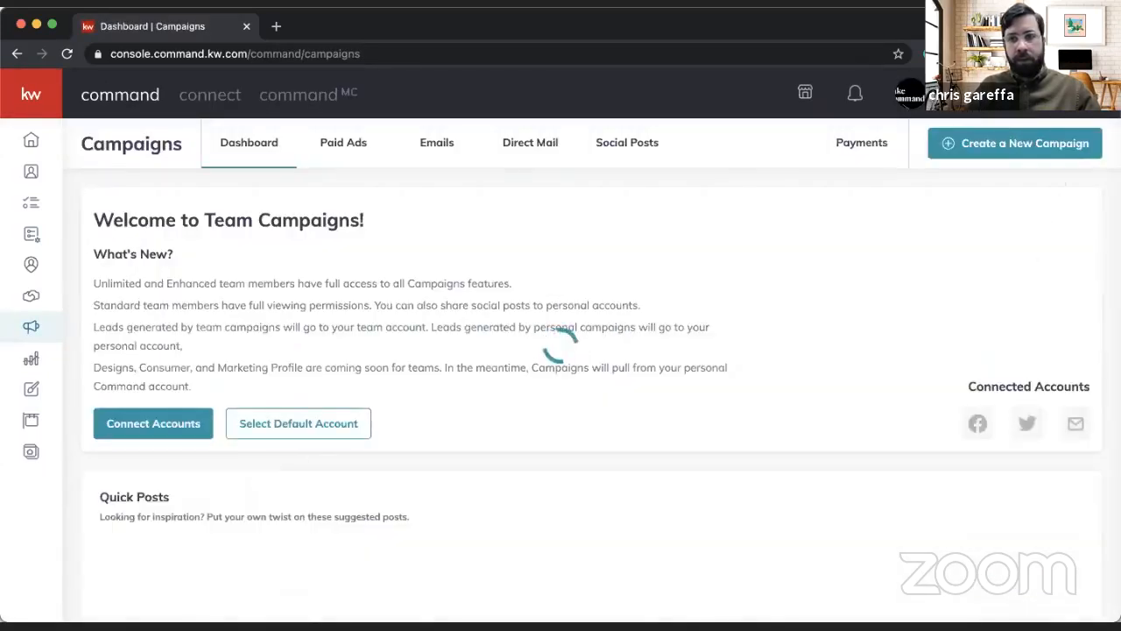
{"action": "left_click", "coordinate": [912, 94]}
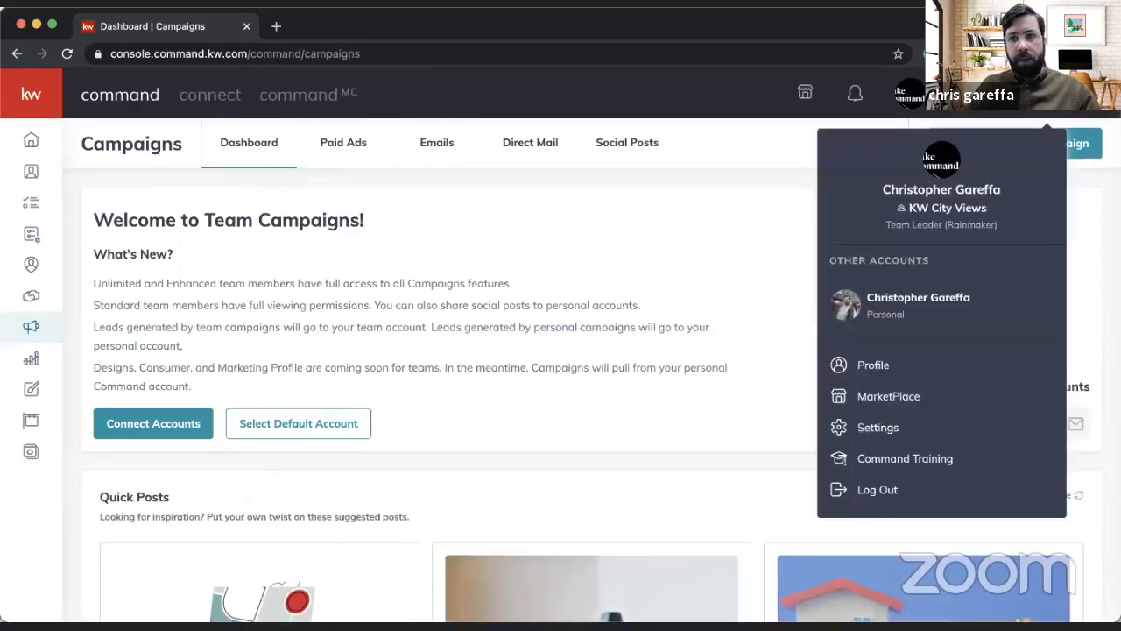
{"action": "left_click", "coordinate": [905, 315]}
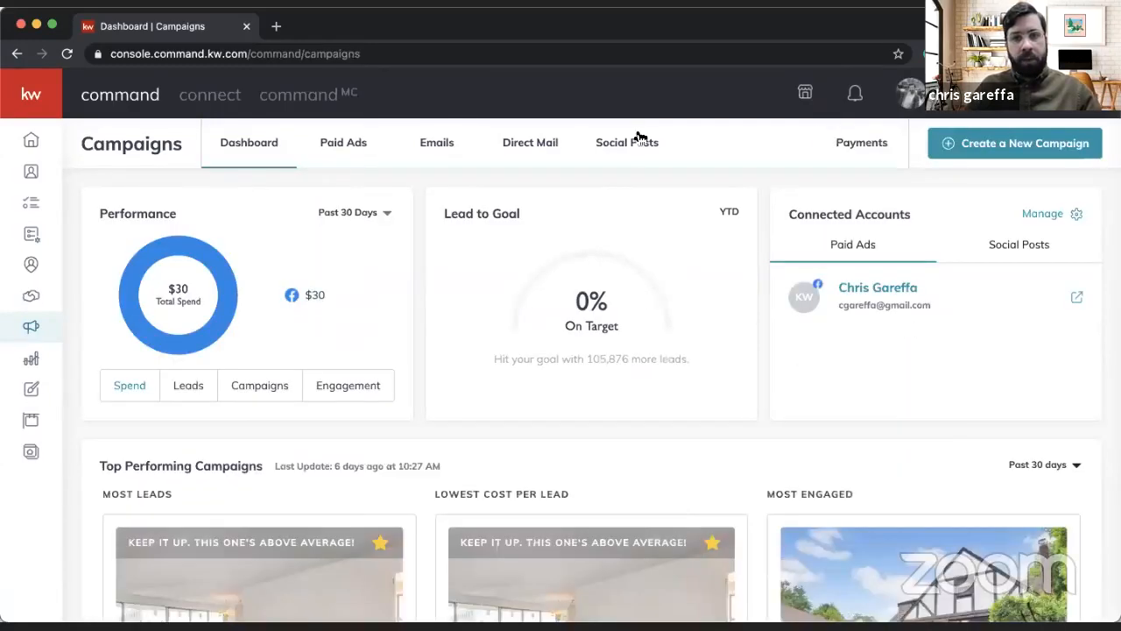
Step: Start a new social post for Thursday, April 15 in the personal account's Social Posts calendar
{"action": "left_click", "coordinate": [636, 143]}
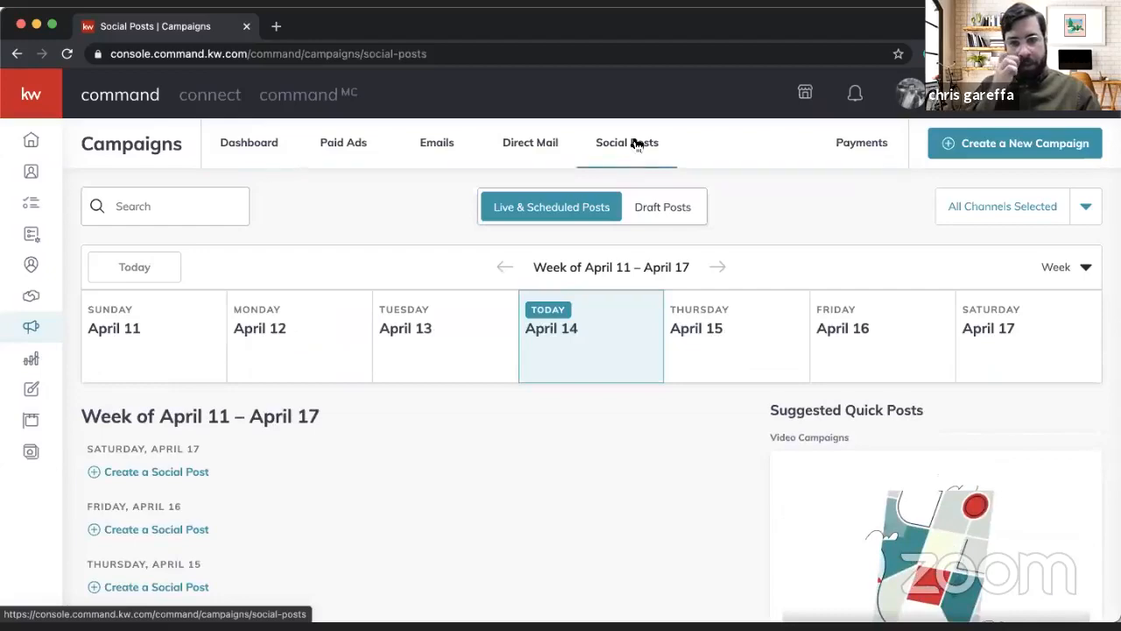
{"action": "scroll", "coordinate": [388, 426], "scroll_direction": "down", "scroll_amount": 2}
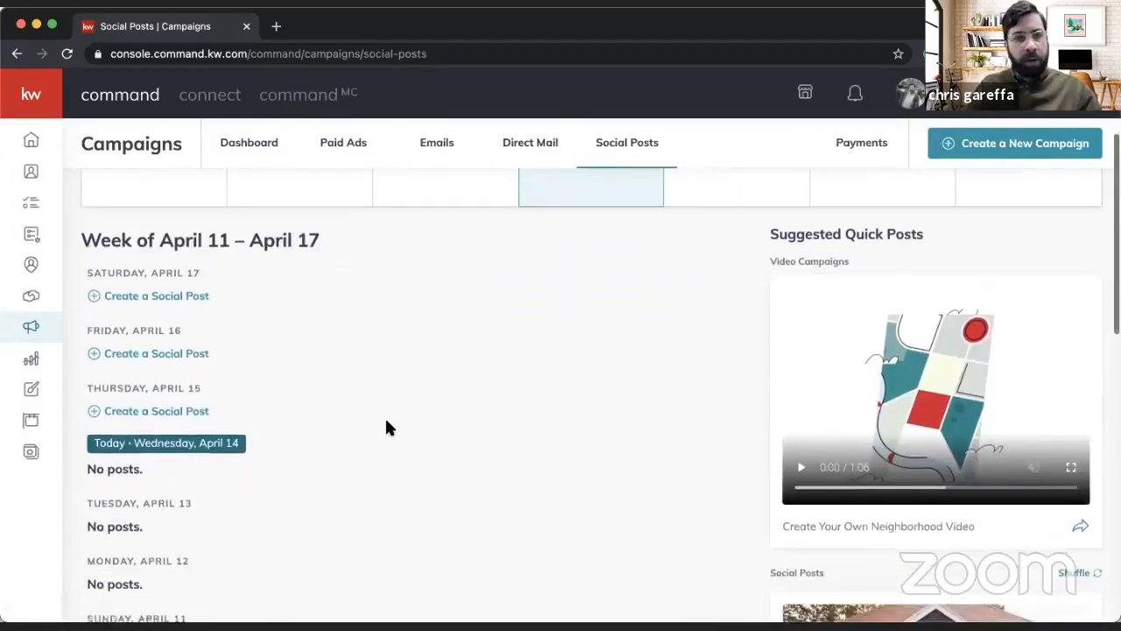
{"action": "left_click", "coordinate": [151, 414]}
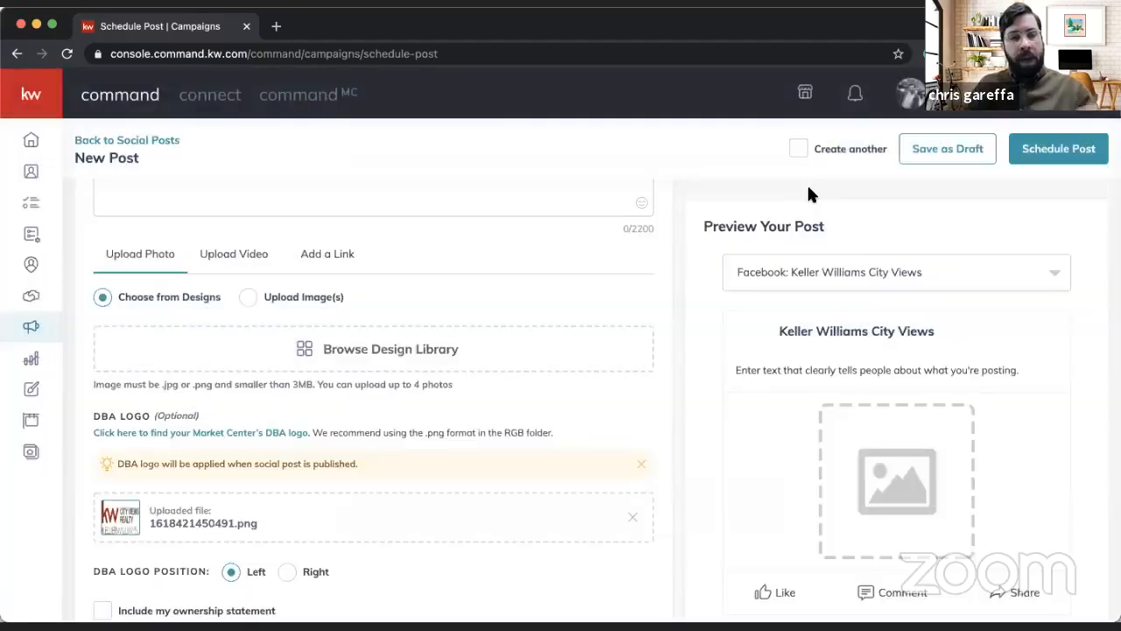
Step: Try to attach the 13_JustSold_IG design and the ComingSoon_03_Sq design from the design library to the post
{"action": "left_click", "coordinate": [399, 368]}
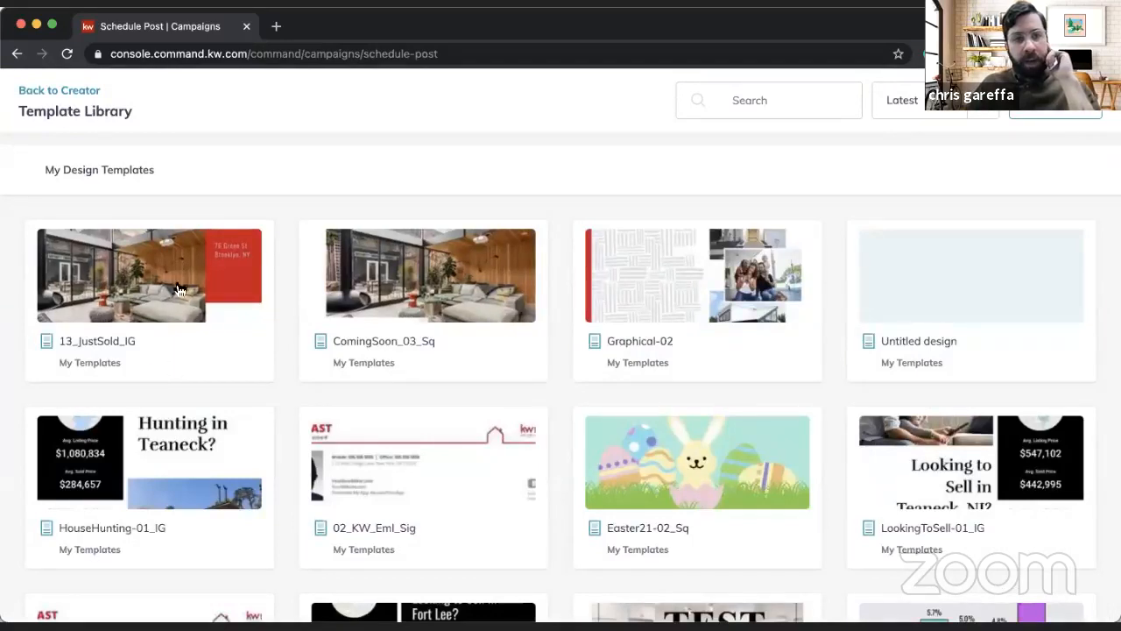
{"action": "left_click", "coordinate": [178, 290]}
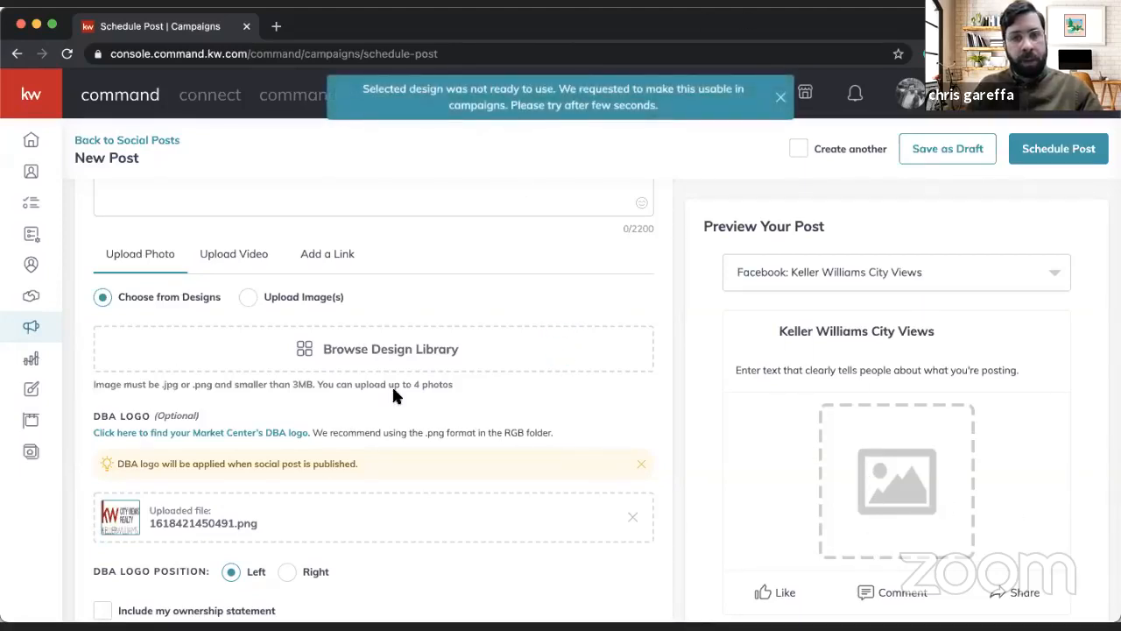
{"action": "left_click", "coordinate": [362, 346]}
{"action": "left_click", "coordinate": [442, 298]}
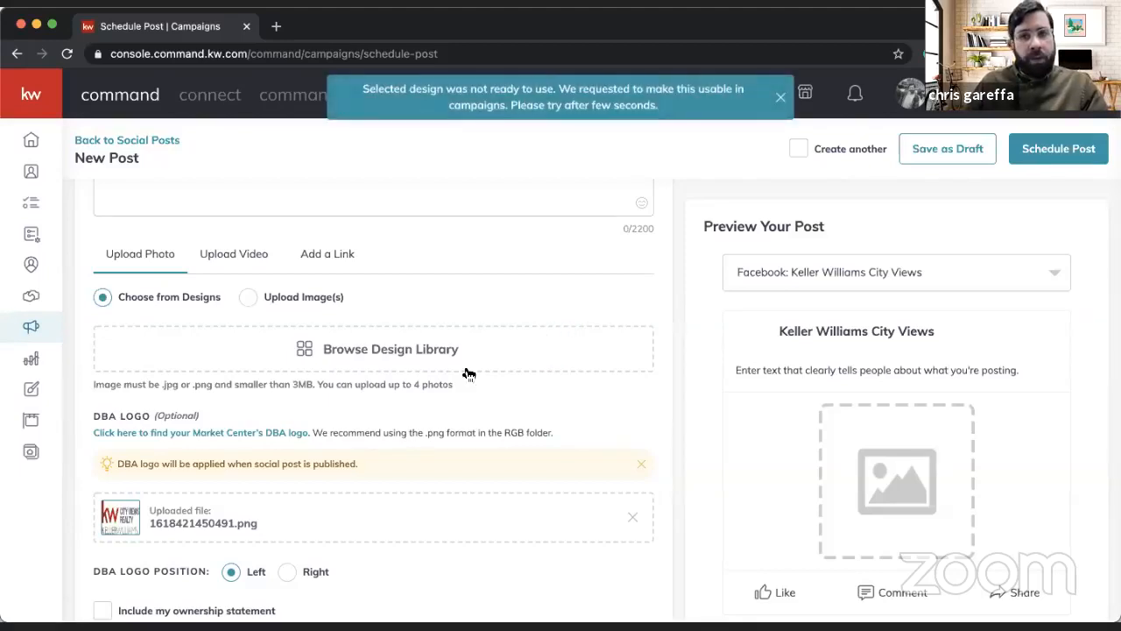
{"action": "scroll", "coordinate": [568, 366], "scroll_direction": "down", "scroll_amount": 1}
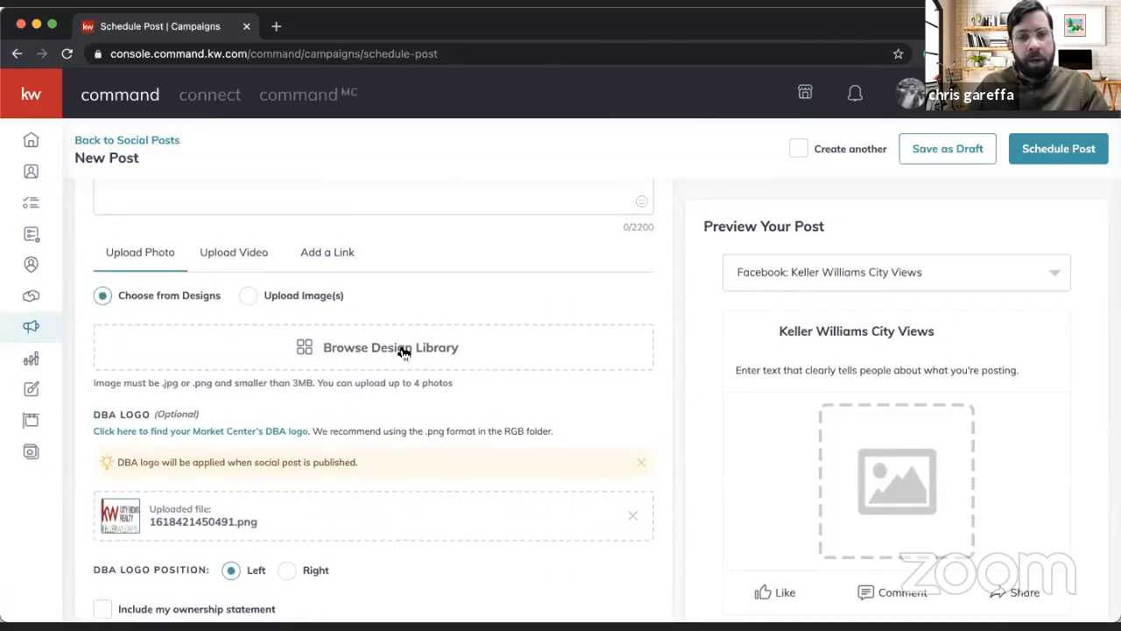
{"action": "scroll", "coordinate": [741, 331], "scroll_direction": "up", "scroll_amount": 2}
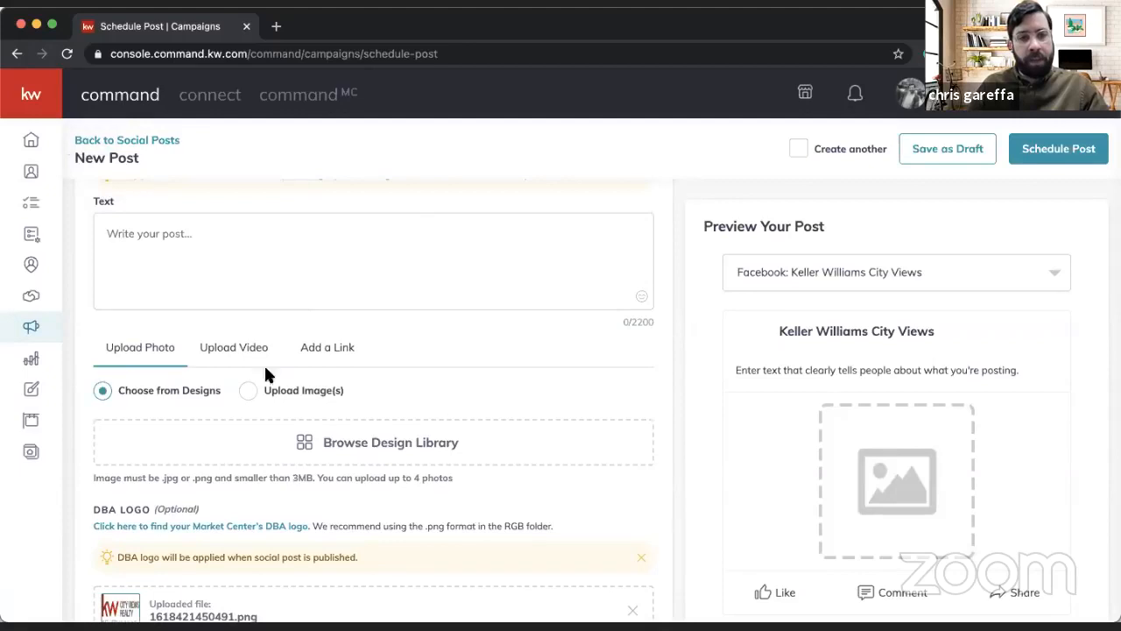
Step: Leave the post for the Designs section and start a new Print design without importing a listing
{"action": "left_click", "coordinate": [32, 390]}
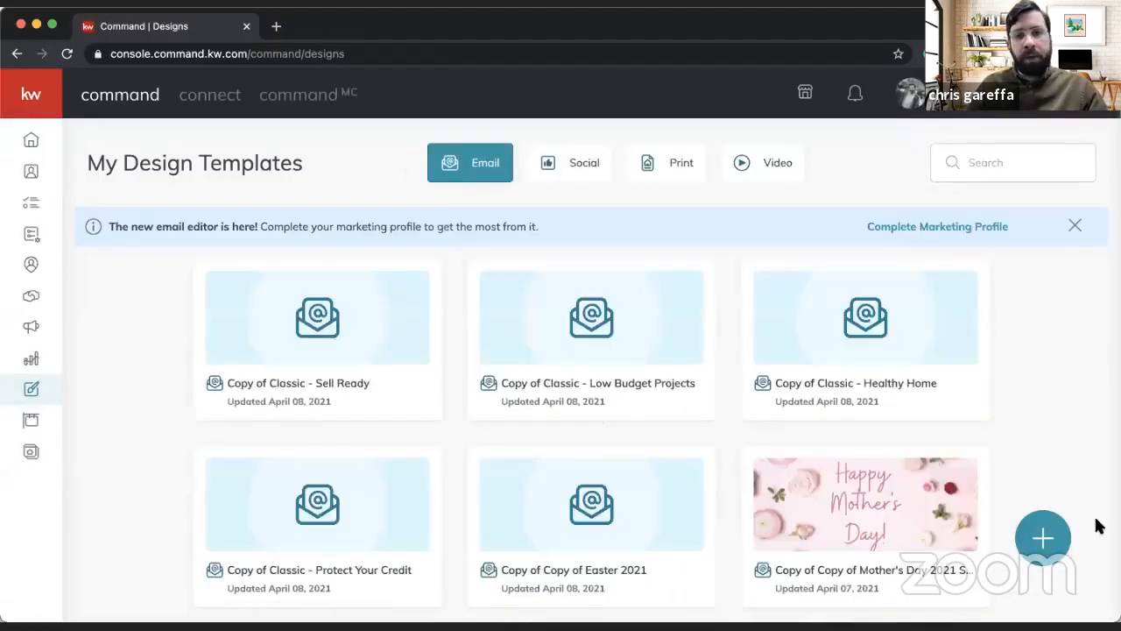
{"action": "left_click", "coordinate": [1043, 537]}
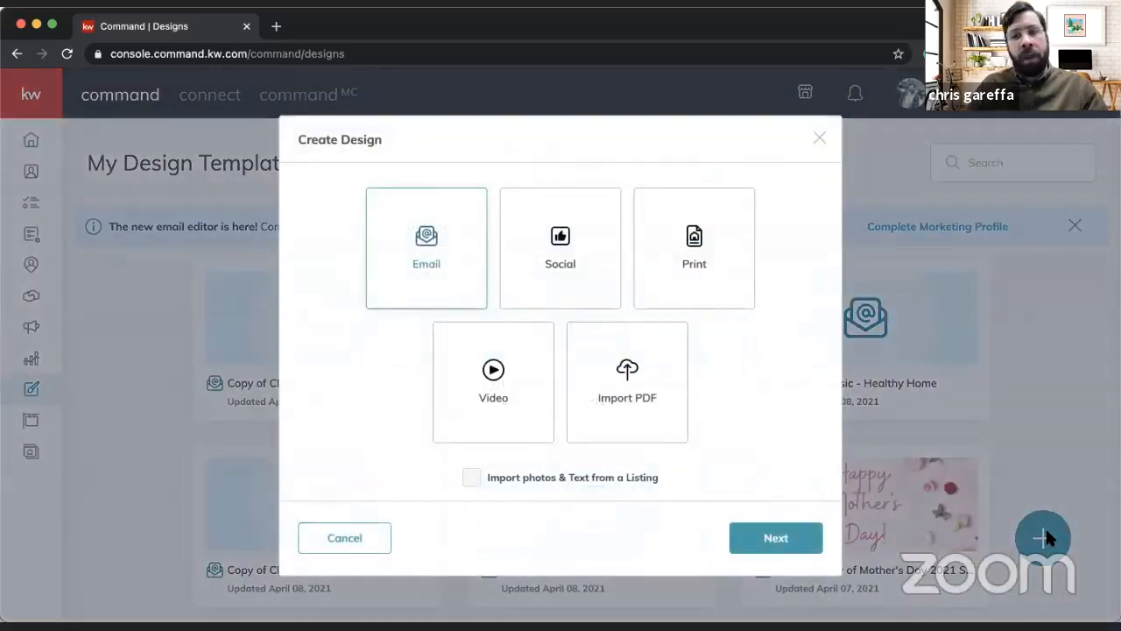
{"action": "left_click", "coordinate": [868, 405]}
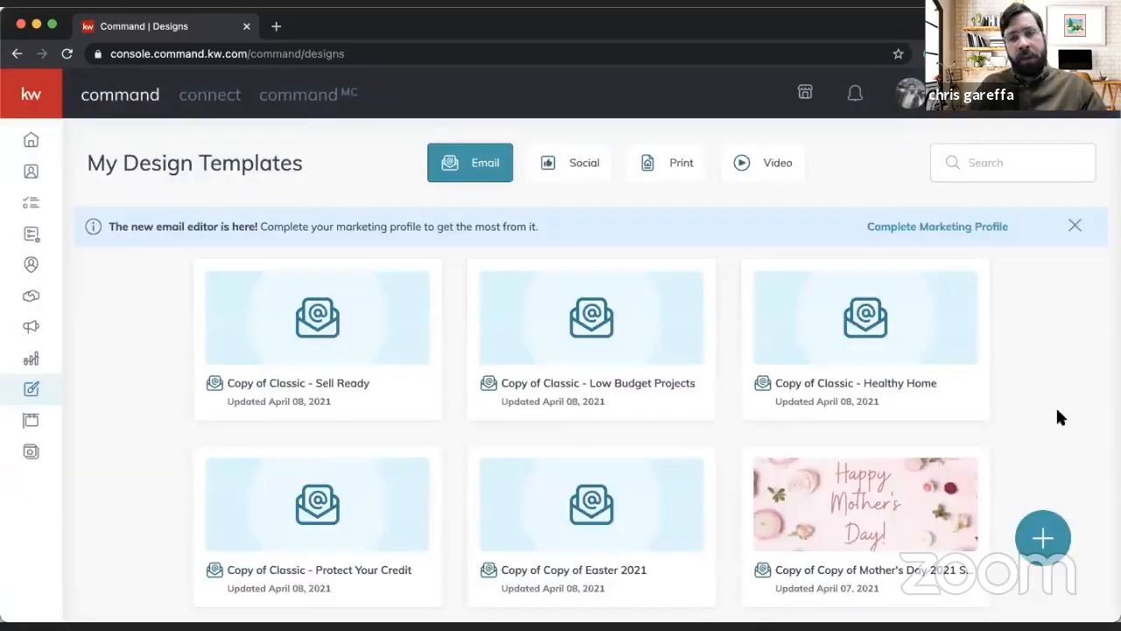
{"action": "left_click", "coordinate": [1031, 549]}
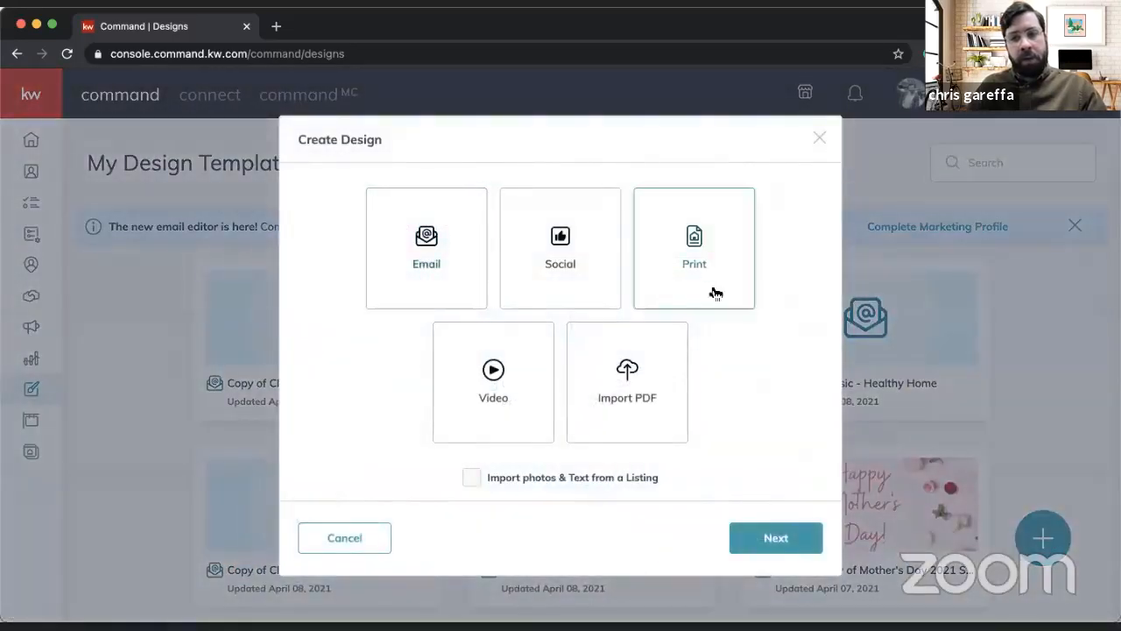
{"action": "left_click", "coordinate": [774, 548]}
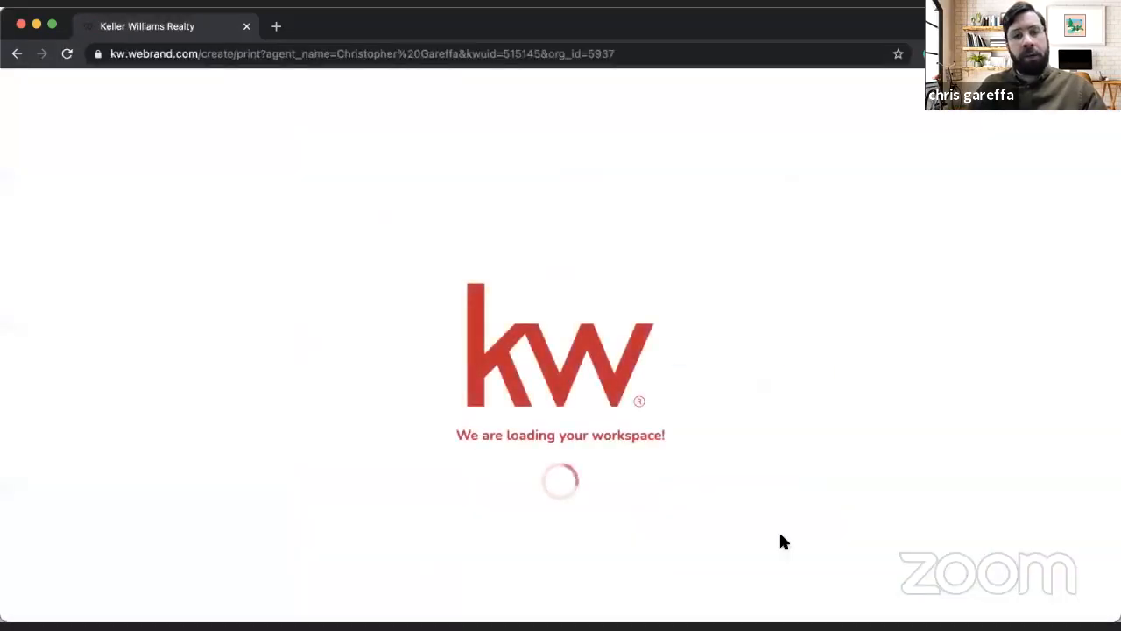
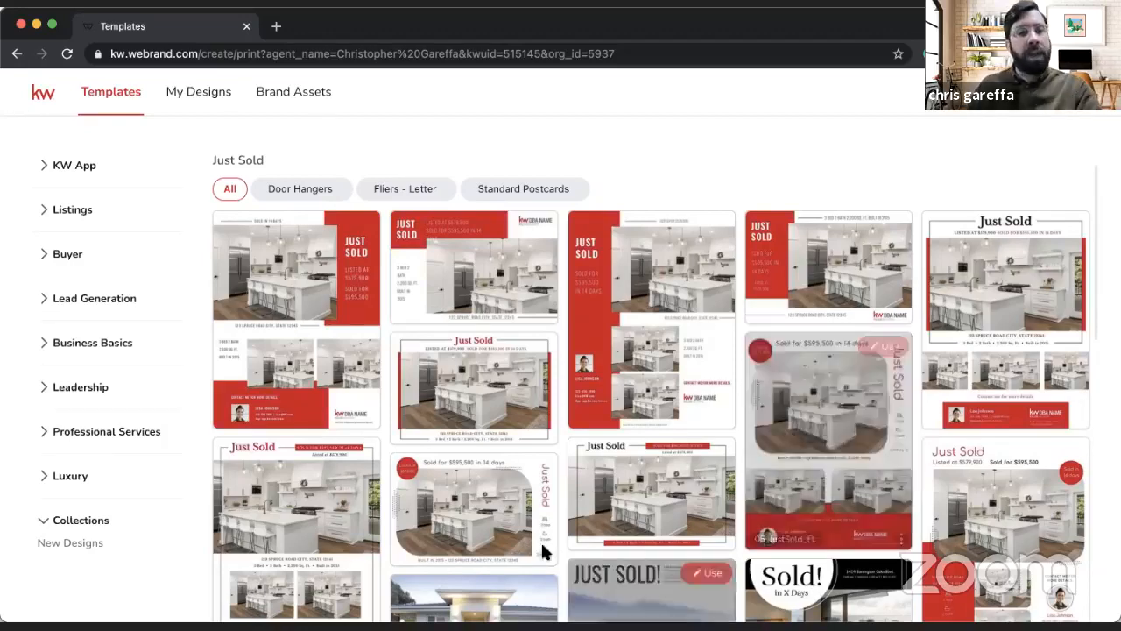
Step: Start a design from the New Beginnings template in Lead Generation's Personally-Branded Zine category and add its cover as a new page
{"action": "left_click", "coordinate": [95, 299]}
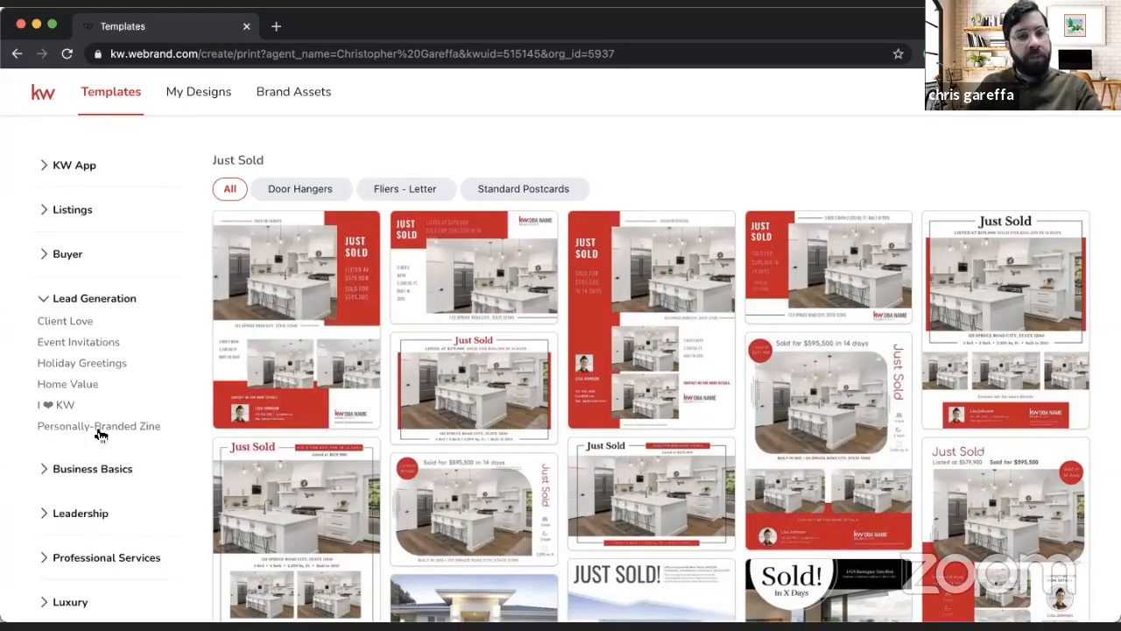
{"action": "left_click", "coordinate": [111, 427]}
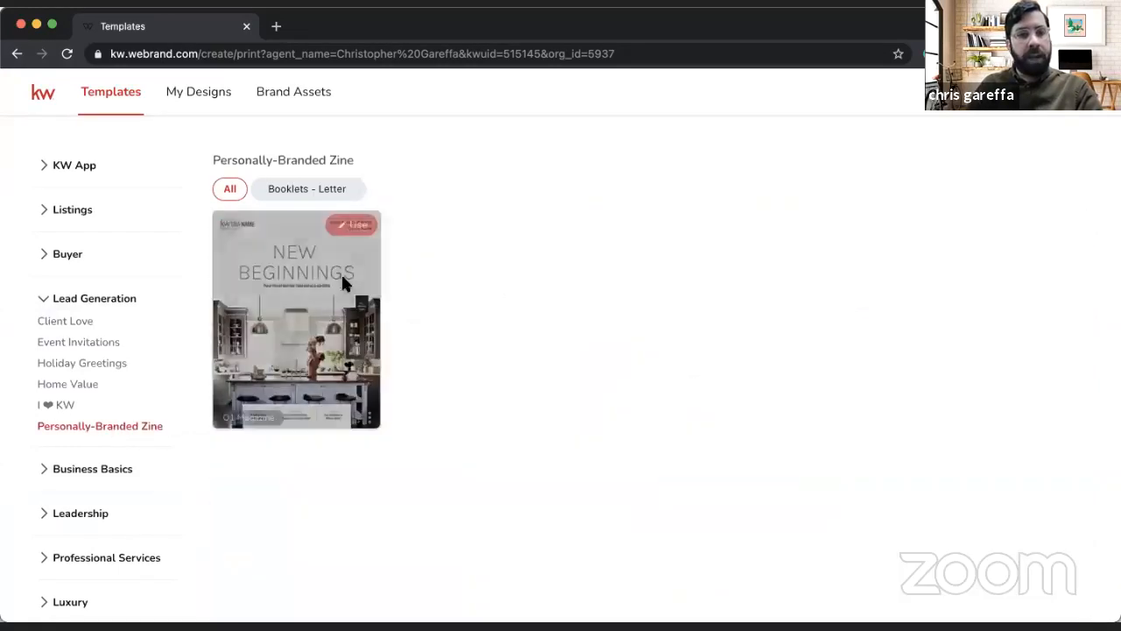
{"action": "left_click", "coordinate": [351, 227]}
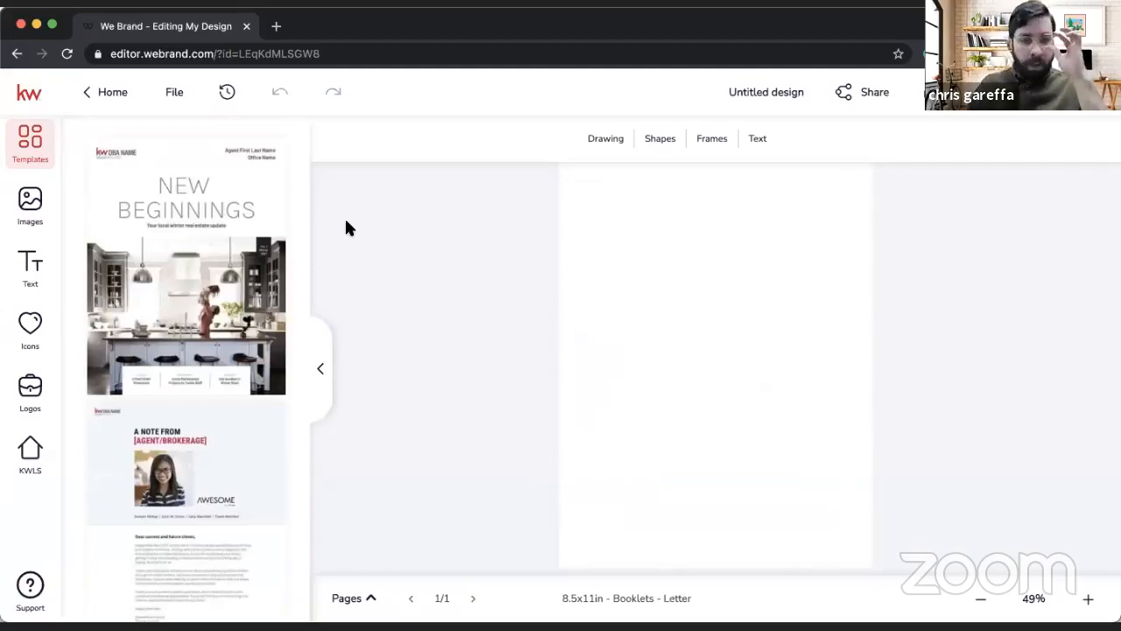
{"action": "scroll", "coordinate": [250, 433], "scroll_direction": "down", "scroll_amount": 2}
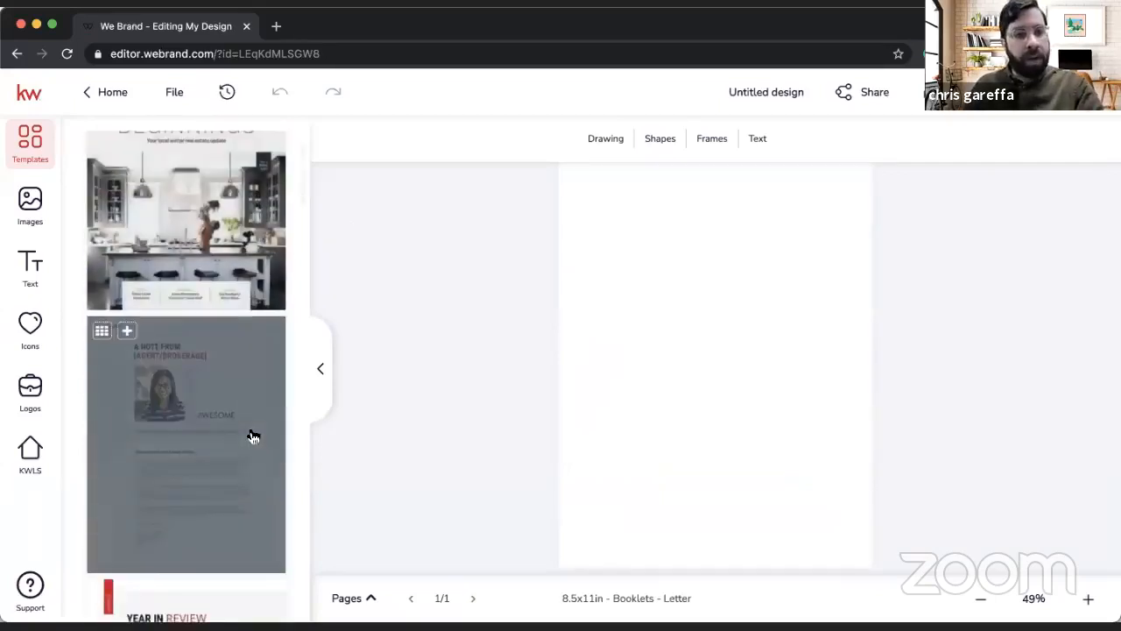
{"action": "scroll", "coordinate": [226, 273], "scroll_direction": "up", "scroll_amount": 2}
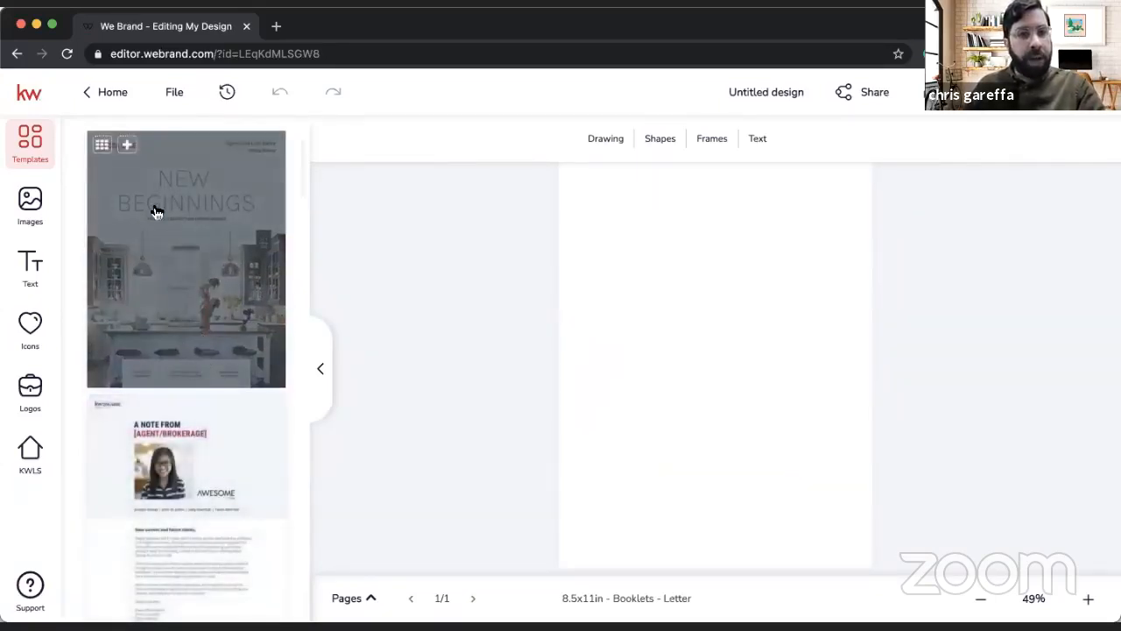
{"action": "left_click", "coordinate": [126, 146]}
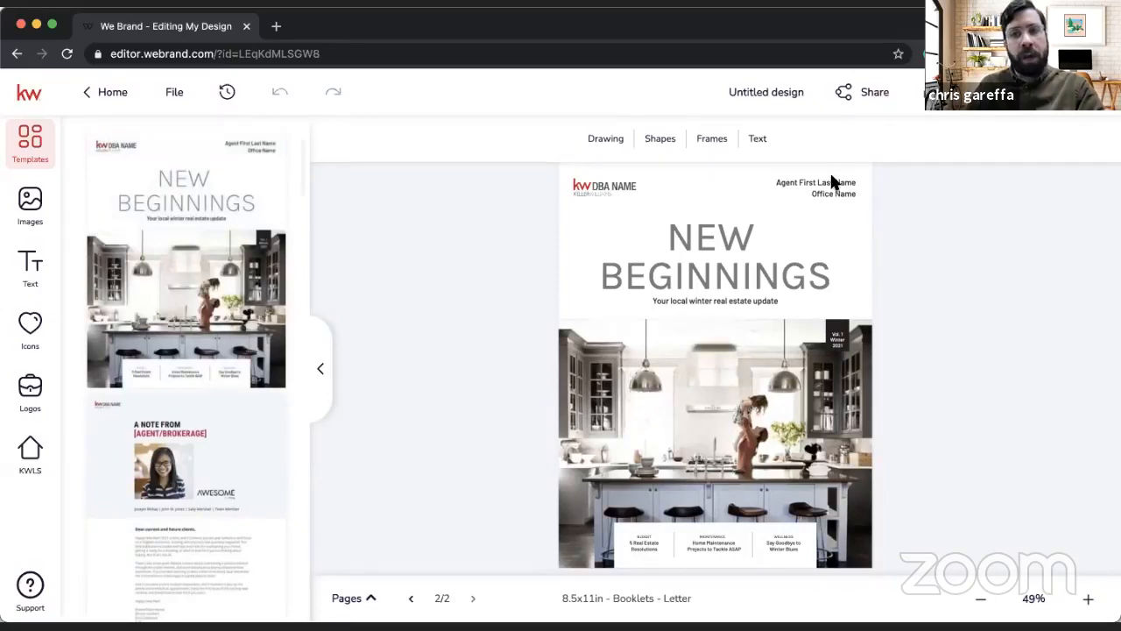
Step: Replace the cover's agent and office placeholder lines with the agent's full name and KW City Views
{"action": "left_click", "coordinate": [831, 184]}
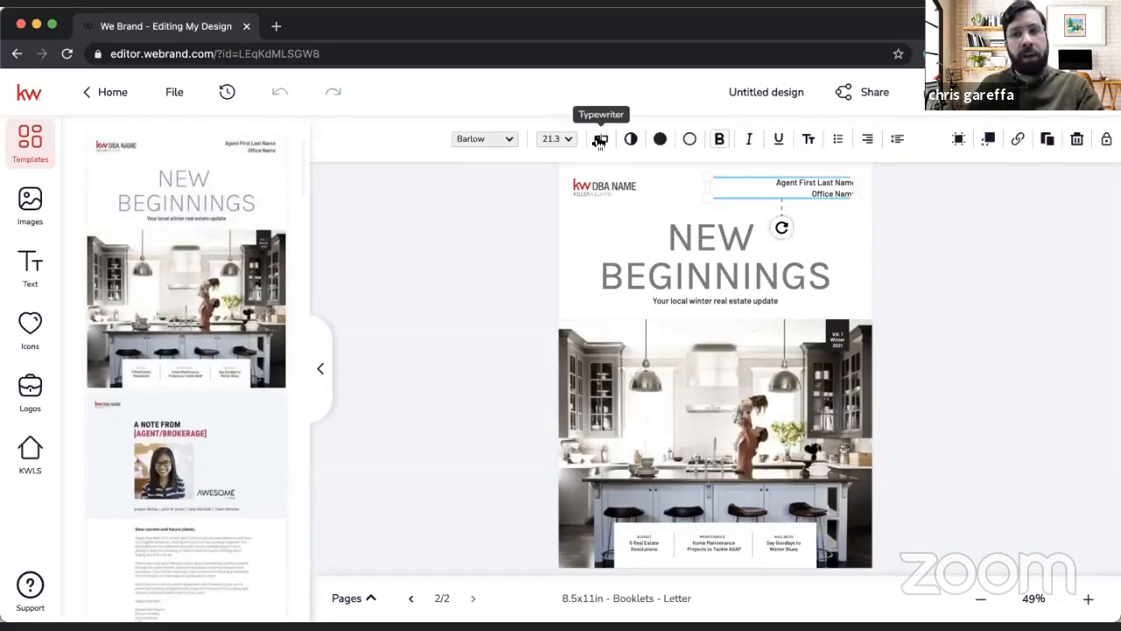
{"action": "left_click", "coordinate": [601, 140]}
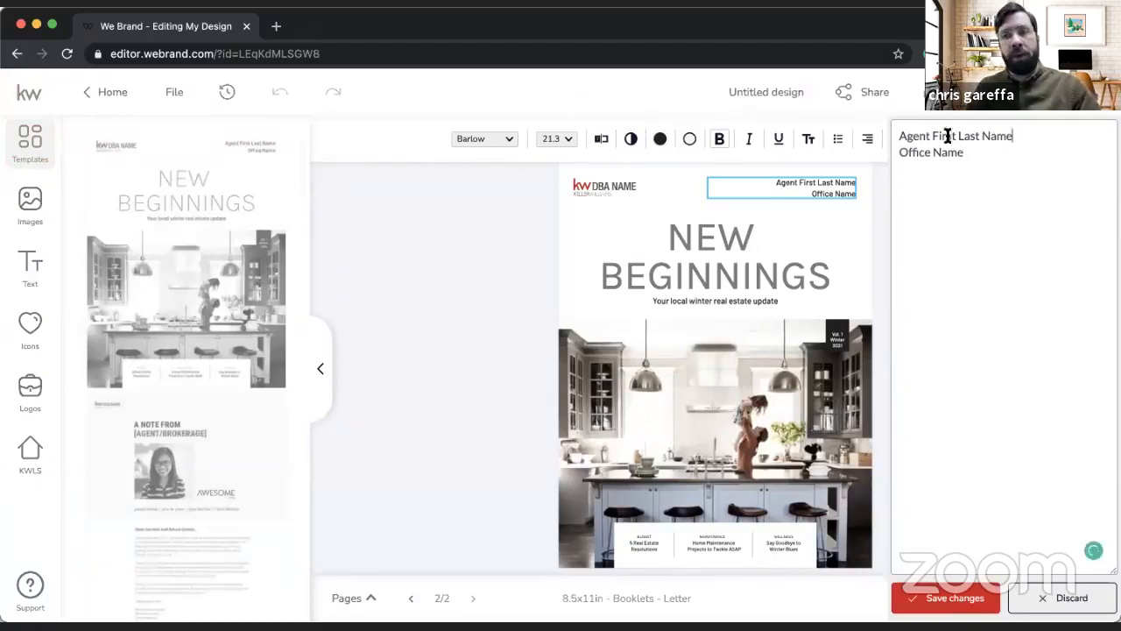
{"action": "triple_click", "coordinate": [938, 134]}
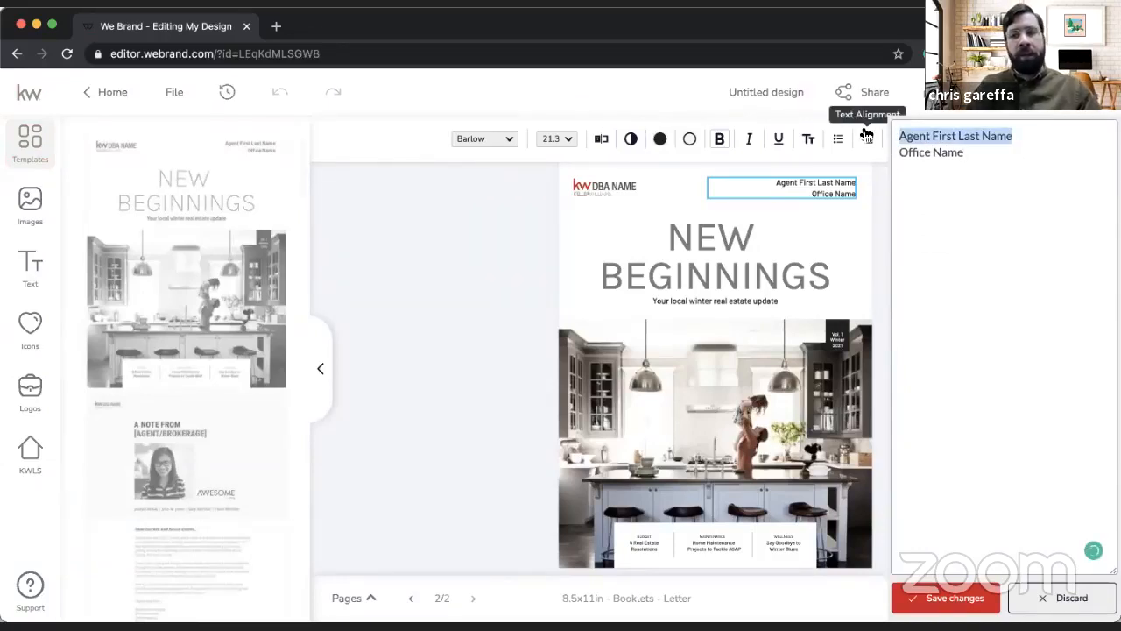
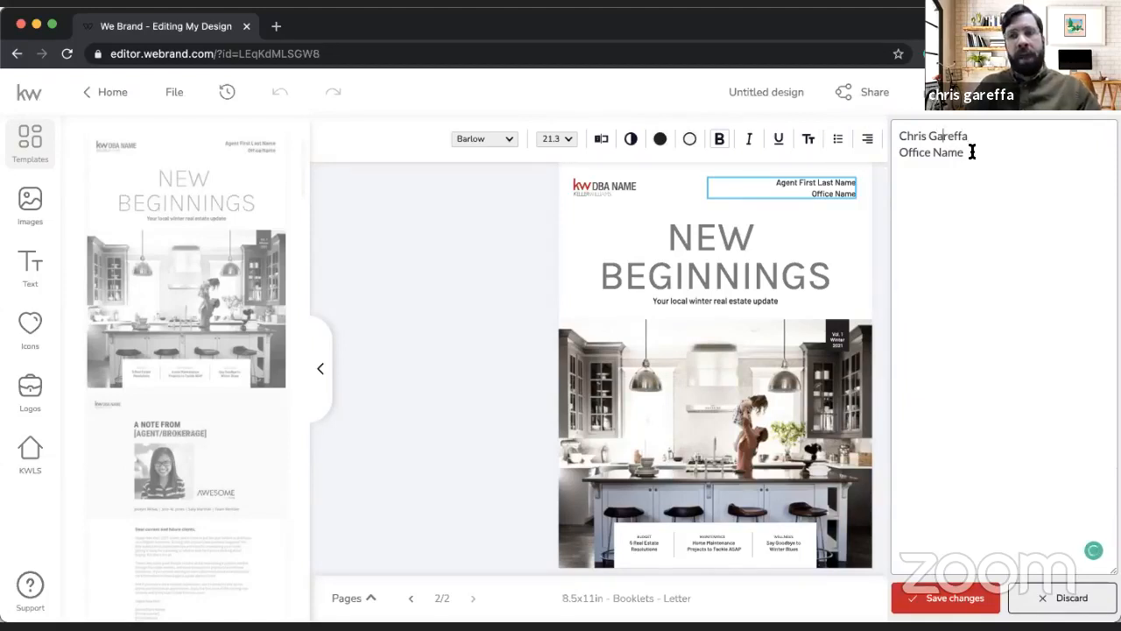
{"action": "left_click_drag", "start_coordinate": [971, 152], "coordinate": [874, 149]}
{"action": "type", "text": "KW City Views"}
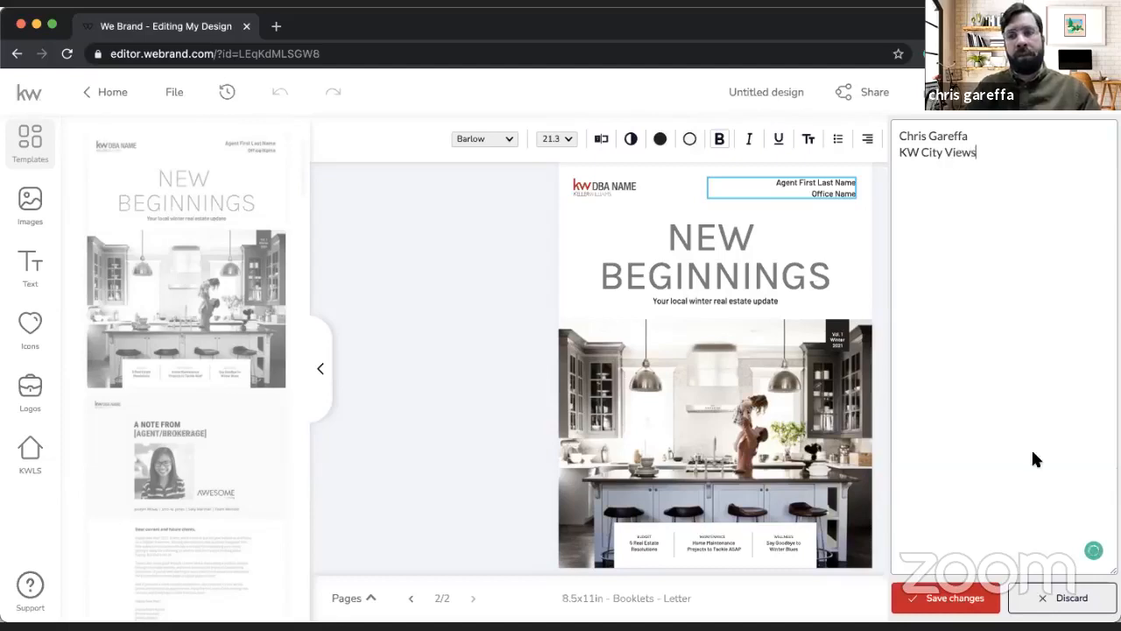
{"action": "left_click", "coordinate": [934, 600]}
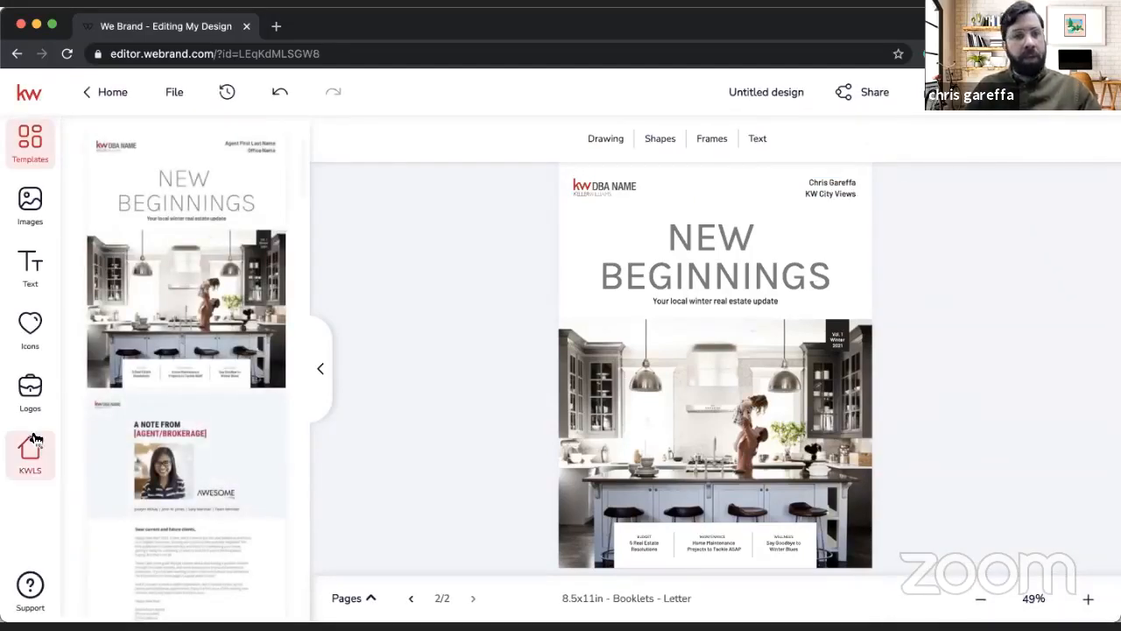
Step: Replace the cover's placeholder logo with the red and gray KW City Views Realty logo from the personal assets
{"action": "left_click", "coordinate": [33, 410]}
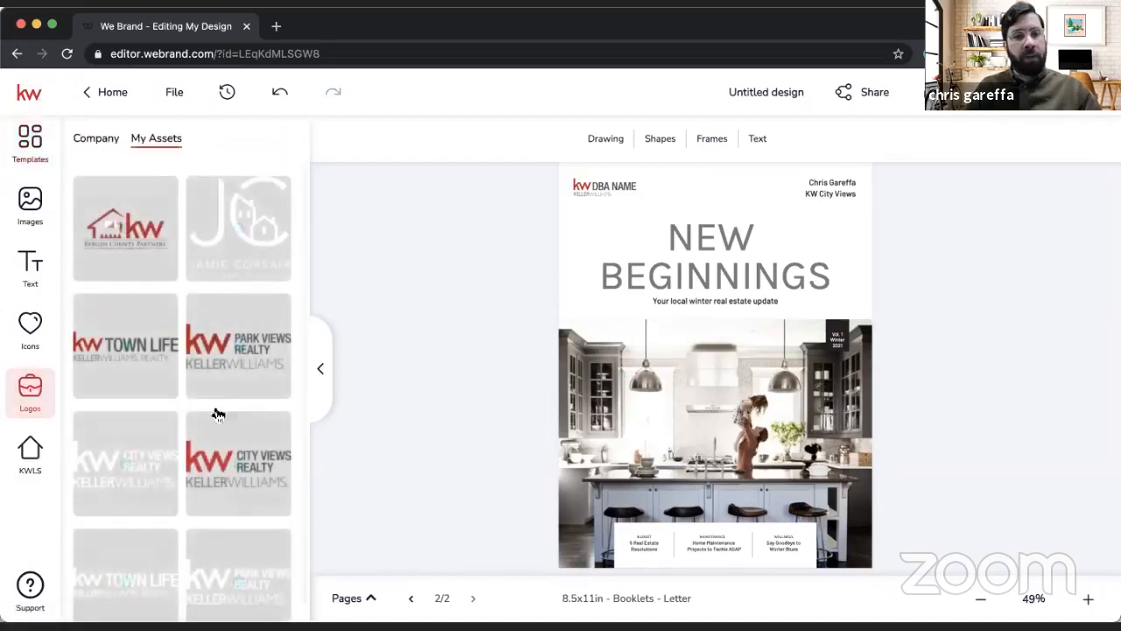
{"action": "left_click", "coordinate": [442, 279]}
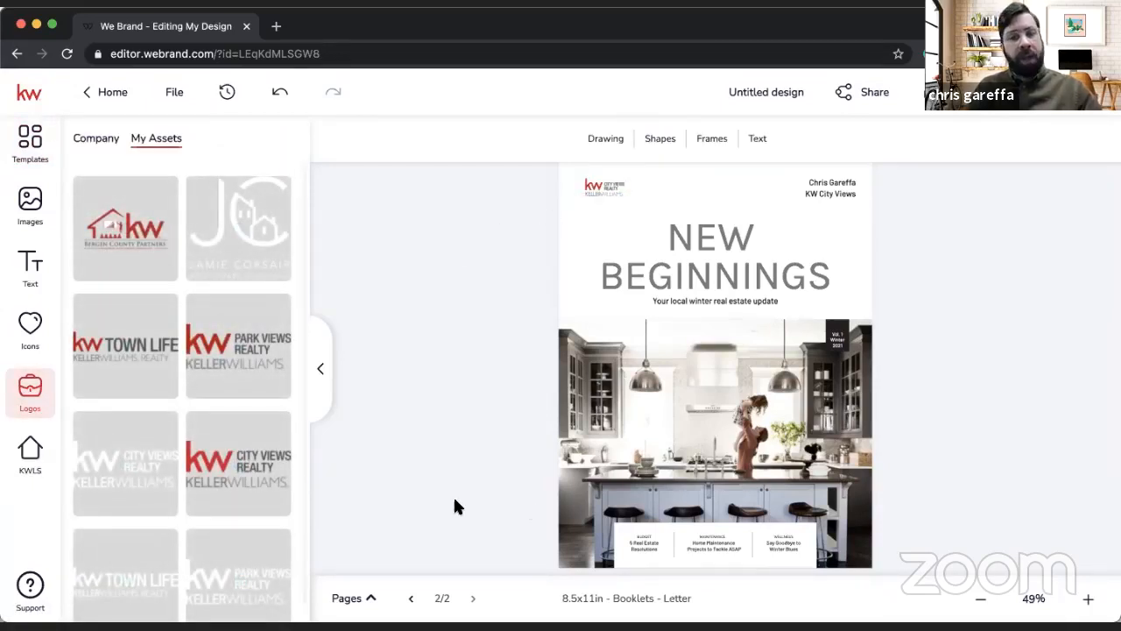
Step: Add the zine template's "A Note From [Agent/Brokerage]" layout as a new page
{"action": "left_click", "coordinate": [46, 164]}
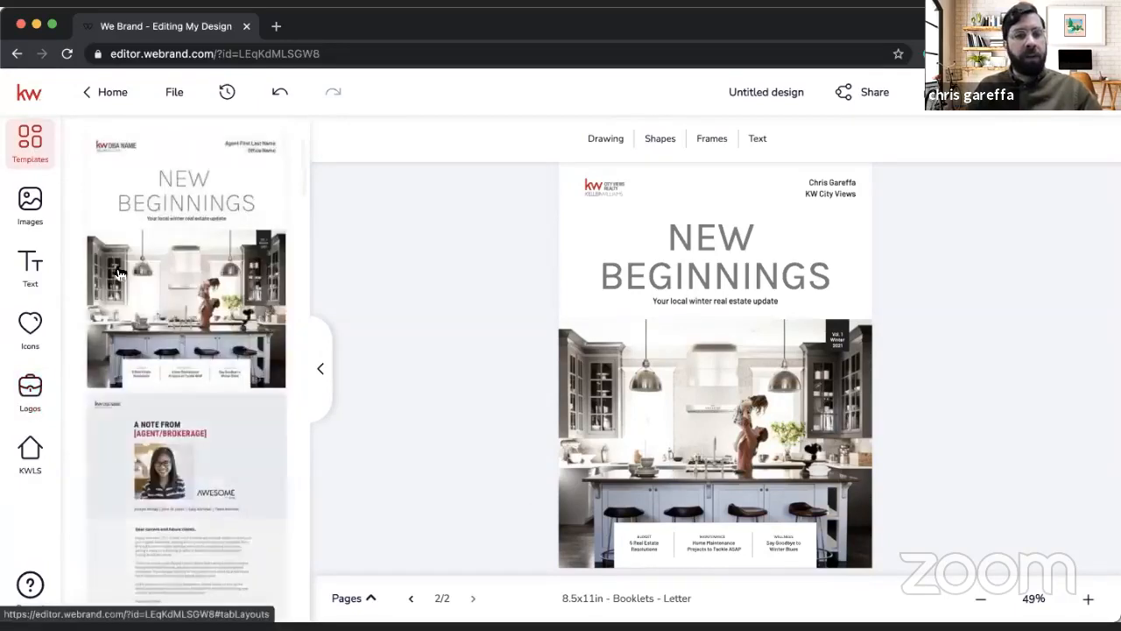
{"action": "scroll", "coordinate": [200, 474], "scroll_direction": "down", "scroll_amount": 3}
{"action": "scroll", "coordinate": [208, 518], "scroll_direction": "down", "scroll_amount": 2}
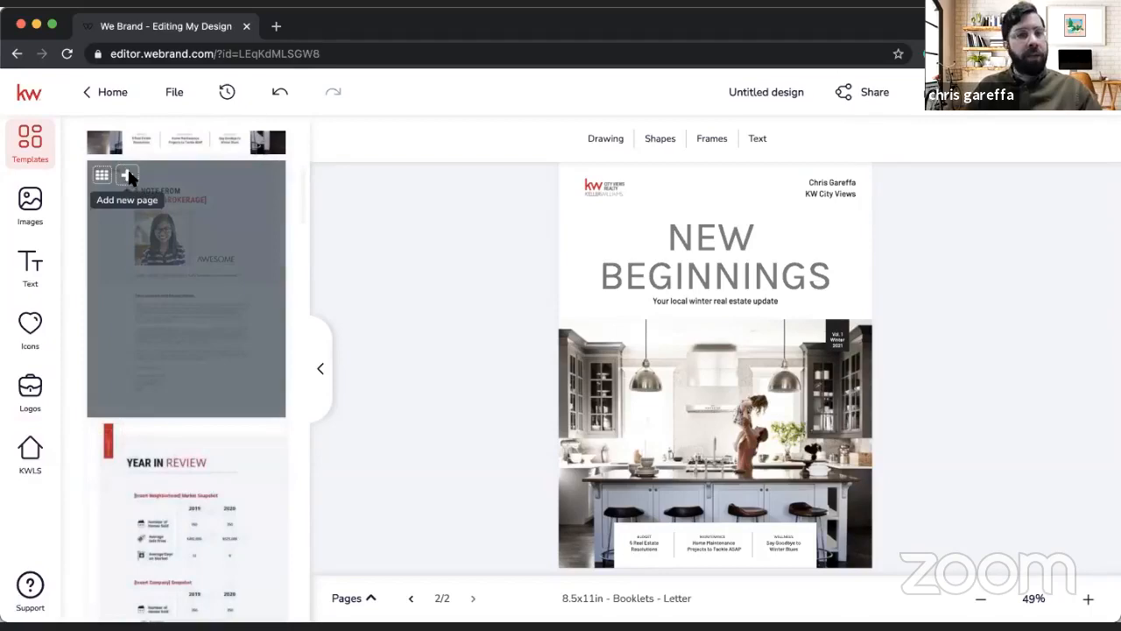
{"action": "left_click", "coordinate": [127, 175]}
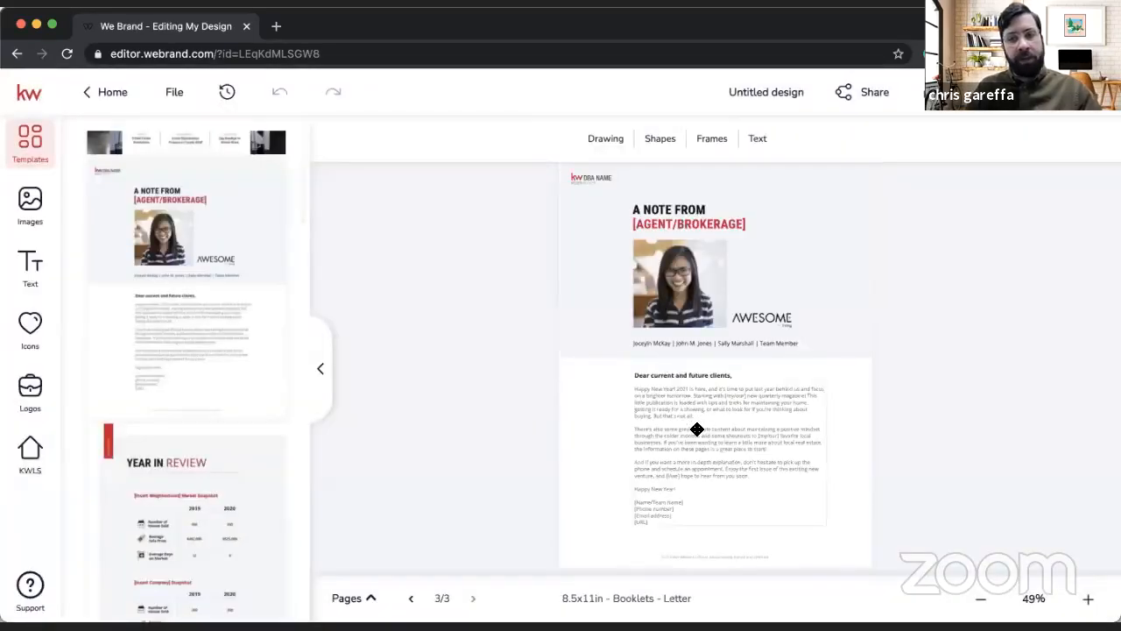
Step: Open the body text of the client letter for editing, read through it, and discard the edit
{"action": "left_click", "coordinate": [697, 429]}
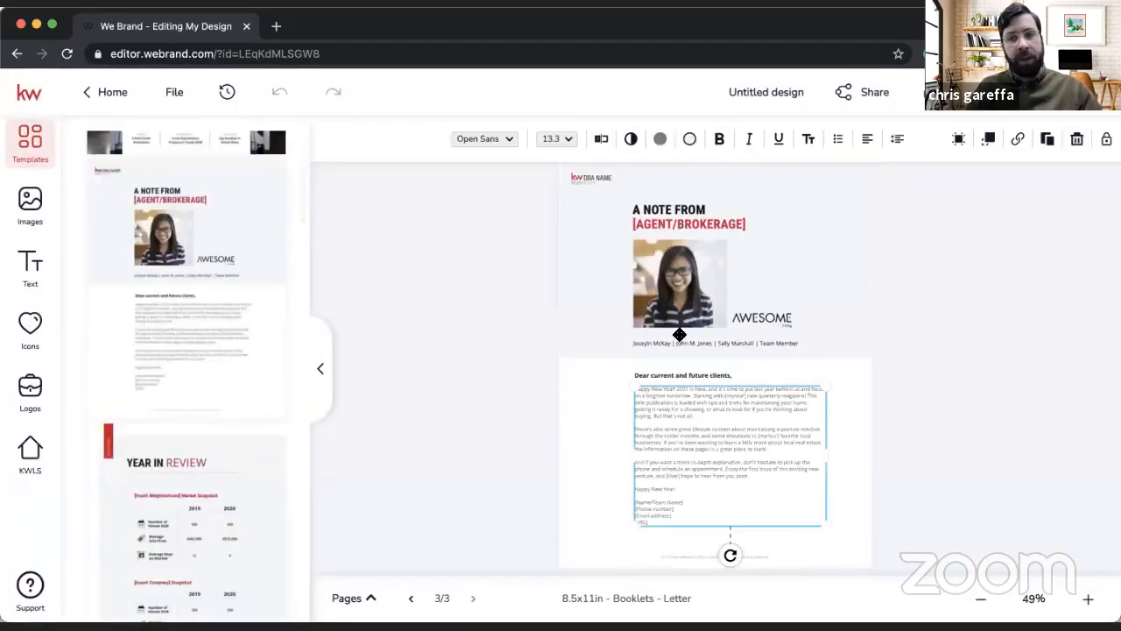
{"action": "left_click", "coordinate": [602, 141]}
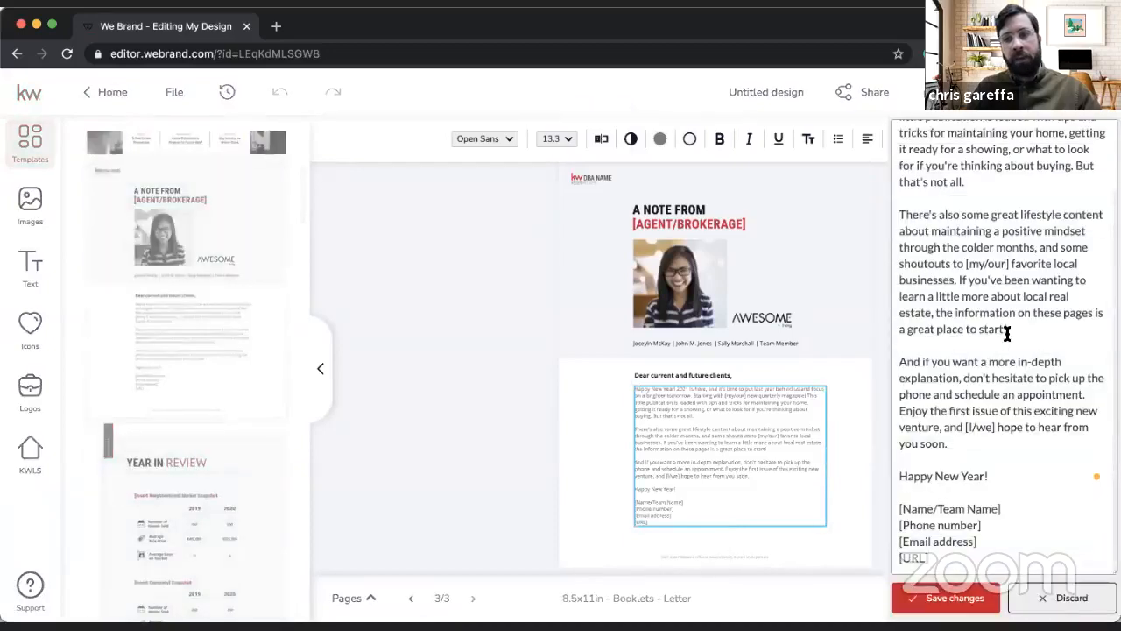
{"action": "scroll", "coordinate": [1009, 330], "scroll_direction": "up", "scroll_amount": 3}
{"action": "scroll", "coordinate": [1004, 440], "scroll_direction": "down", "scroll_amount": 3}
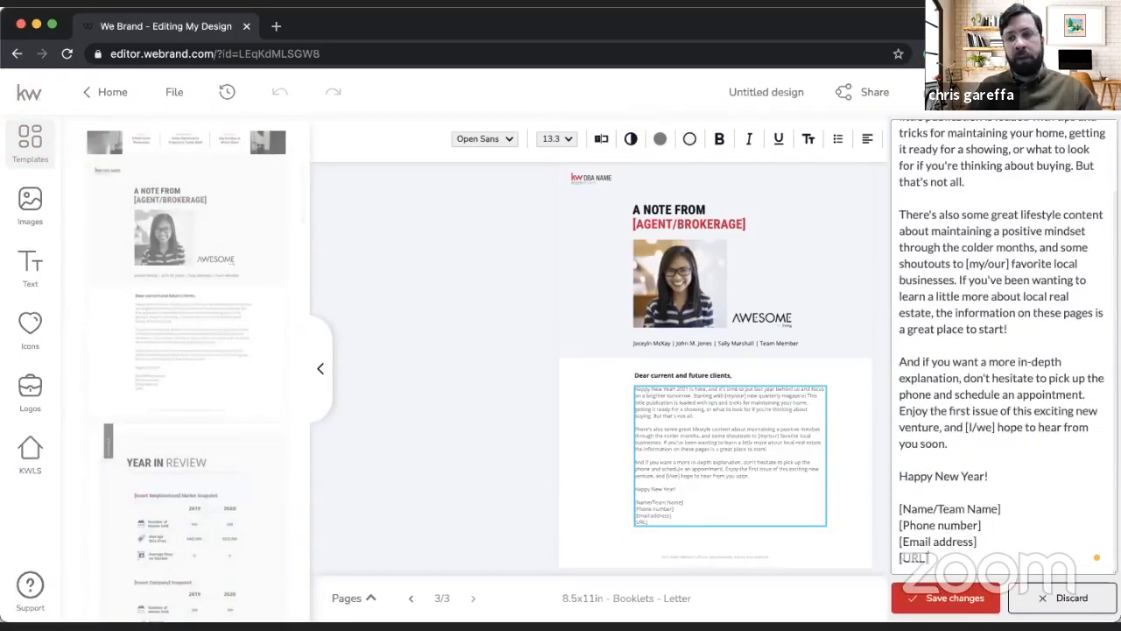
{"action": "left_click", "coordinate": [1064, 598]}
Step: Add the zine template's "Year in Review" layout as a new page
{"action": "scroll", "coordinate": [202, 421], "scroll_direction": "down", "scroll_amount": 3}
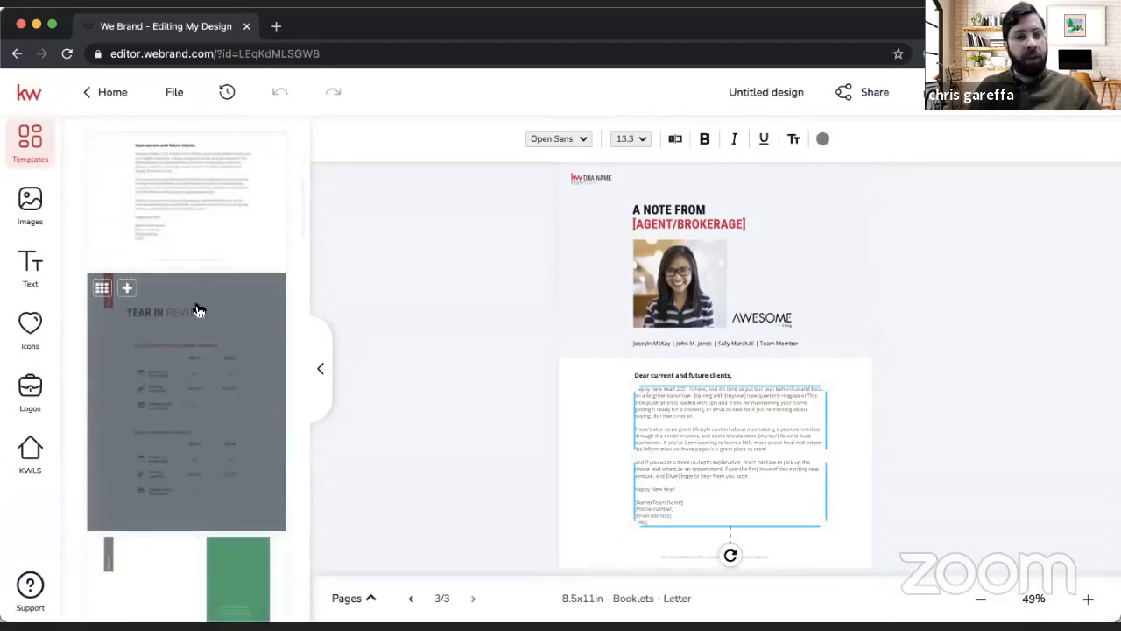
{"action": "scroll", "coordinate": [188, 308], "scroll_direction": "down", "scroll_amount": 2}
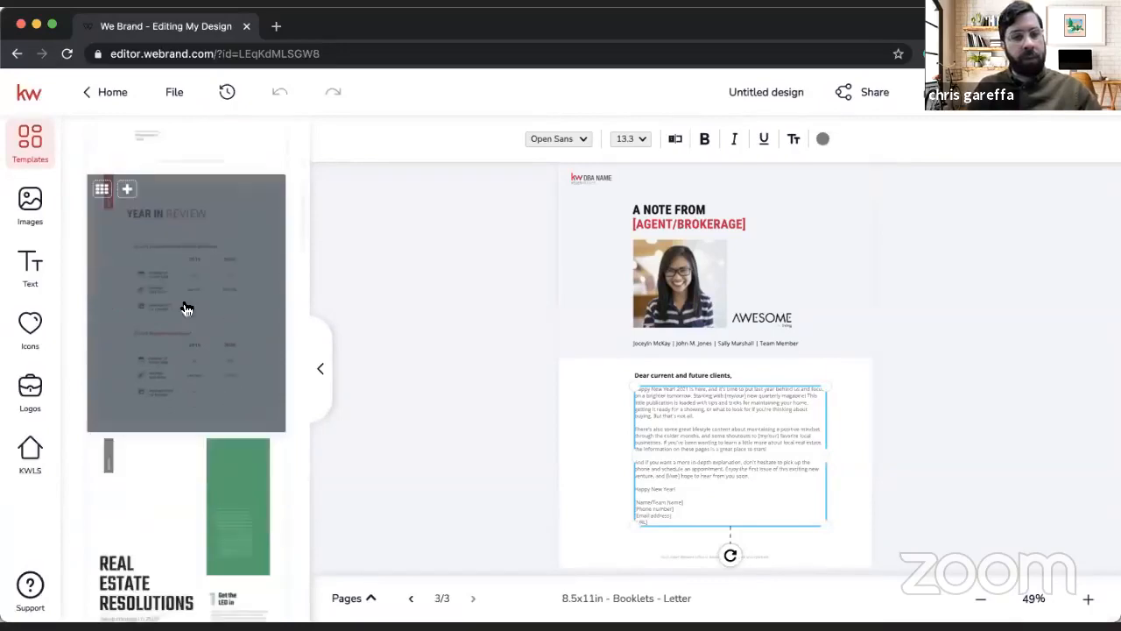
{"action": "left_click", "coordinate": [125, 182]}
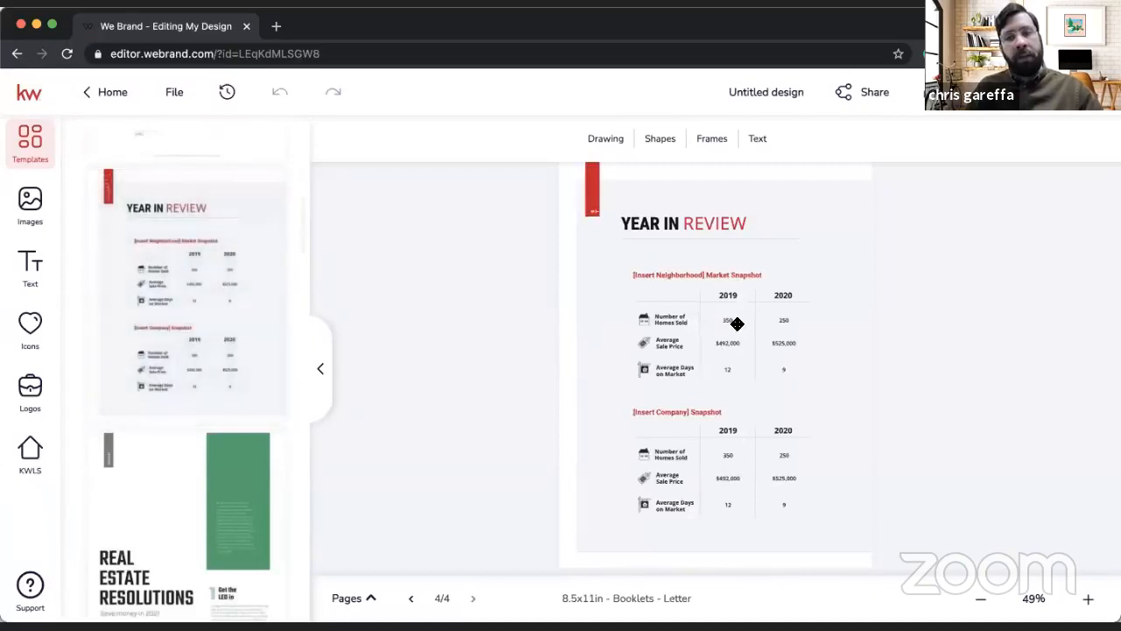
Step: Open the 2019 Number of Homes Sold value in the neighborhood market snapshot for editing and discard the edit
{"action": "left_click", "coordinate": [730, 319]}
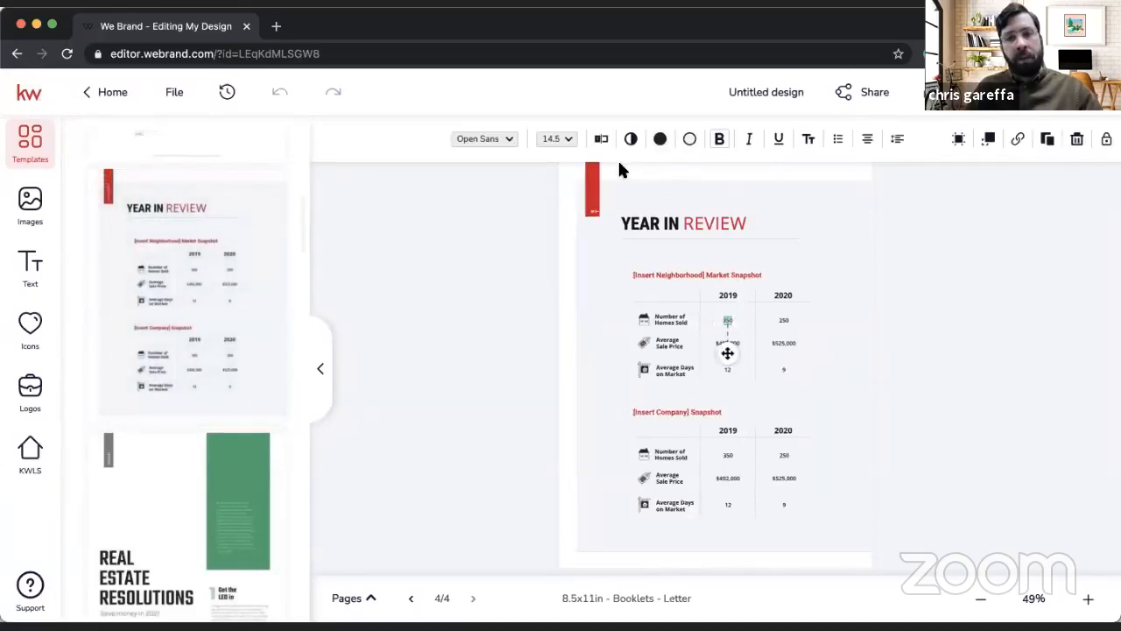
{"action": "left_click", "coordinate": [602, 139]}
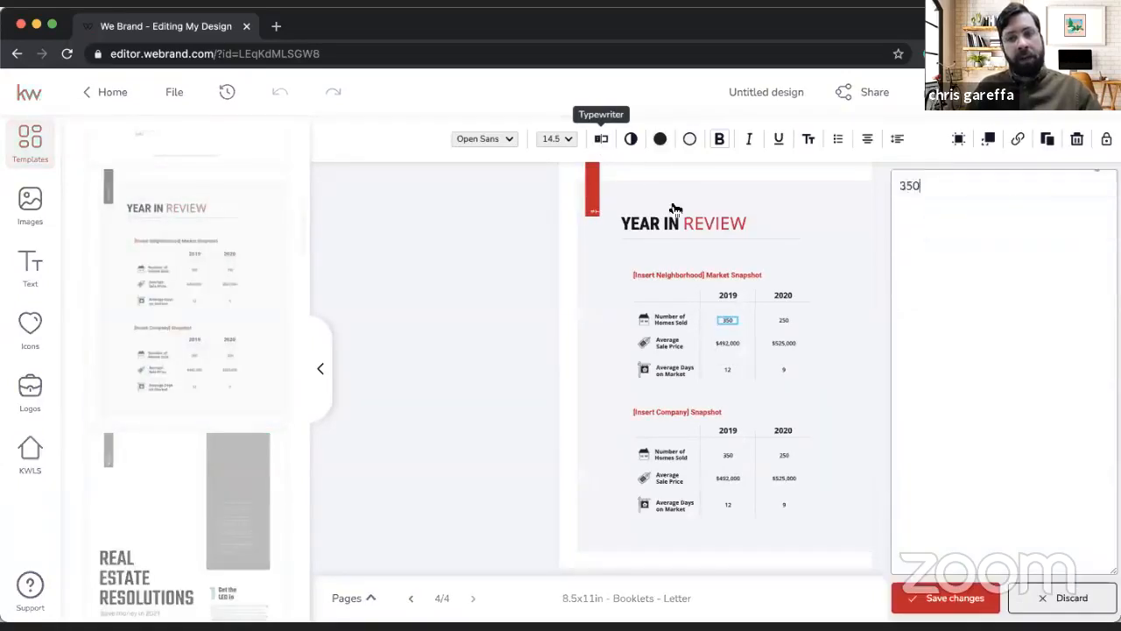
{"action": "left_click", "coordinate": [1091, 603]}
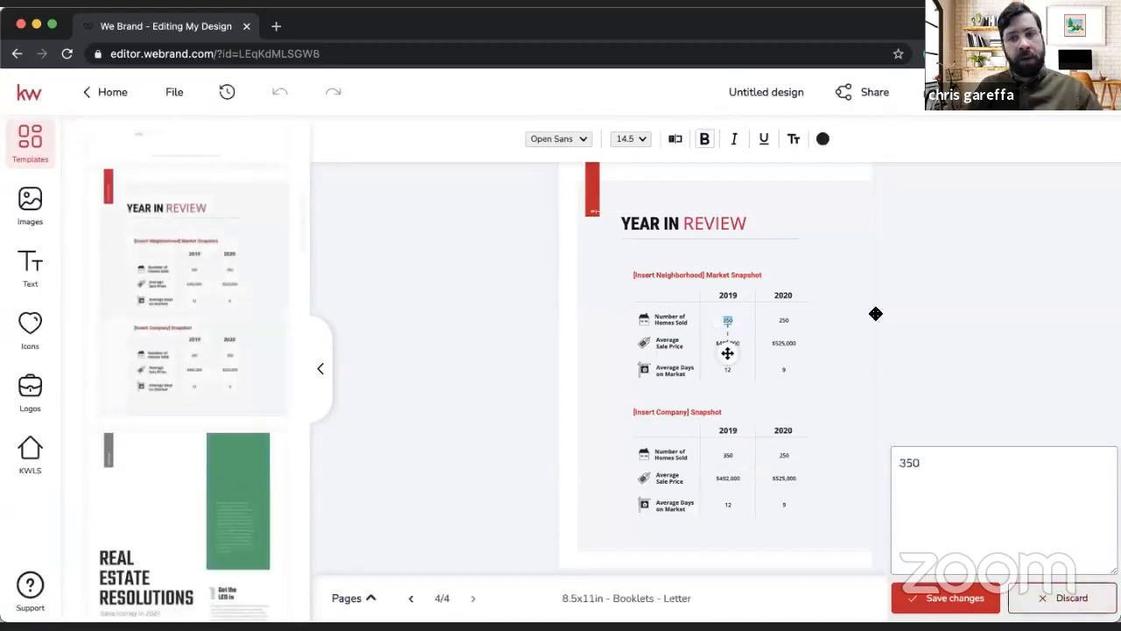
Step: Add the zine template's "Real Estate Resolutions" layout as a new page
{"action": "scroll", "coordinate": [156, 513], "scroll_direction": "down", "scroll_amount": 3}
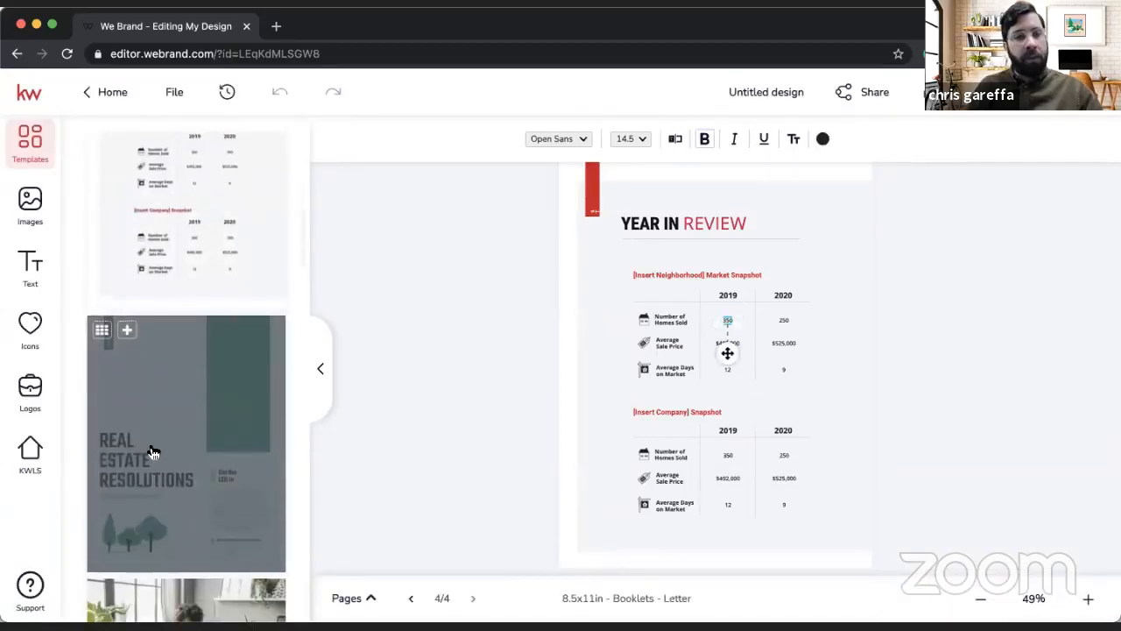
{"action": "scroll", "coordinate": [154, 452], "scroll_direction": "down", "scroll_amount": 4}
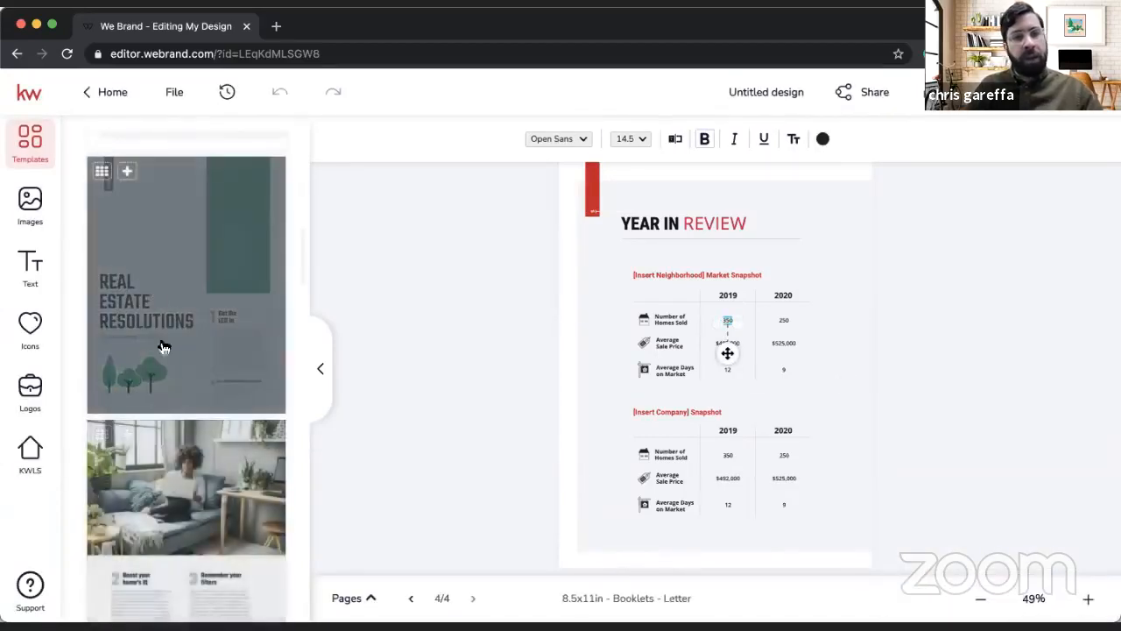
{"action": "left_click", "coordinate": [127, 172]}
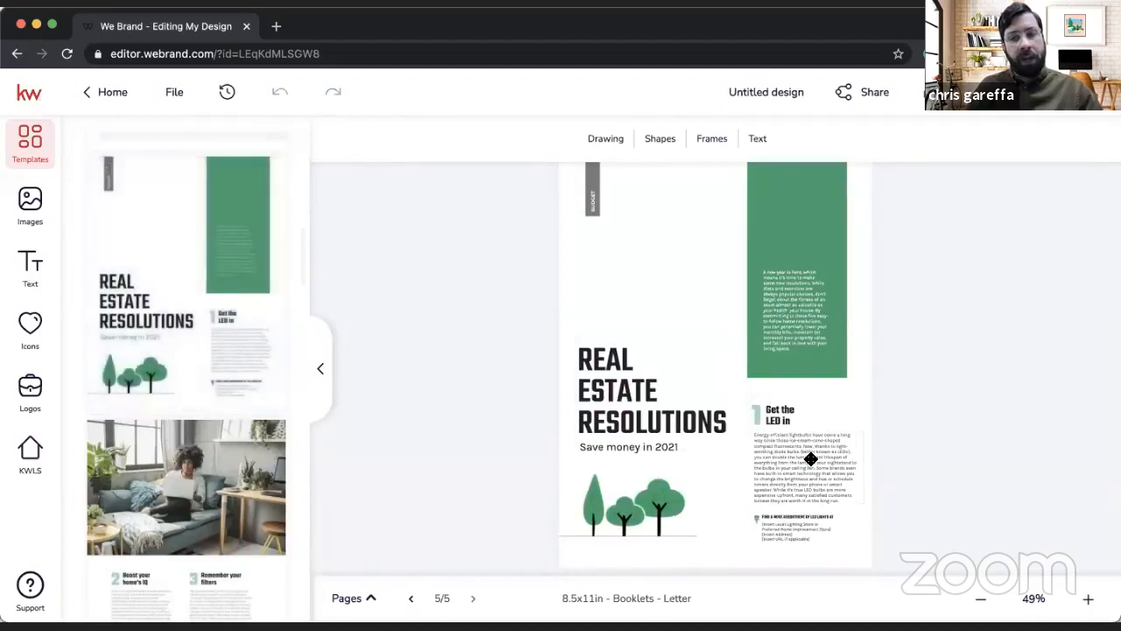
Step: View the fill color options for the green rectangle on the Real Estate Resolutions page and close them
{"action": "left_click", "coordinate": [811, 459]}
{"action": "left_click", "coordinate": [788, 226]}
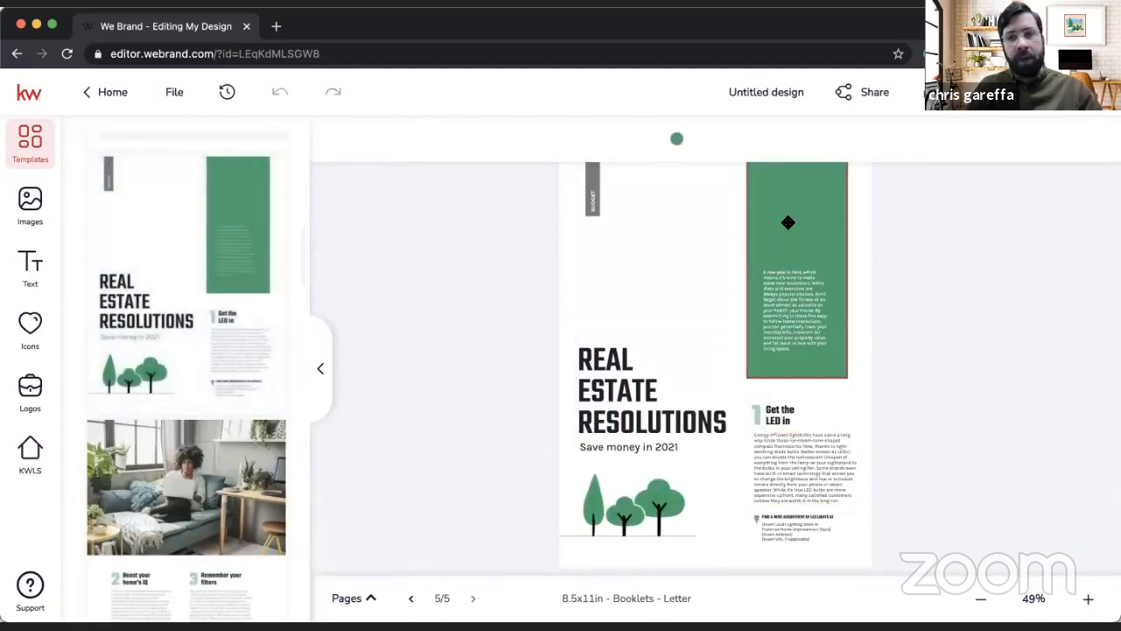
{"action": "left_click", "coordinate": [676, 138]}
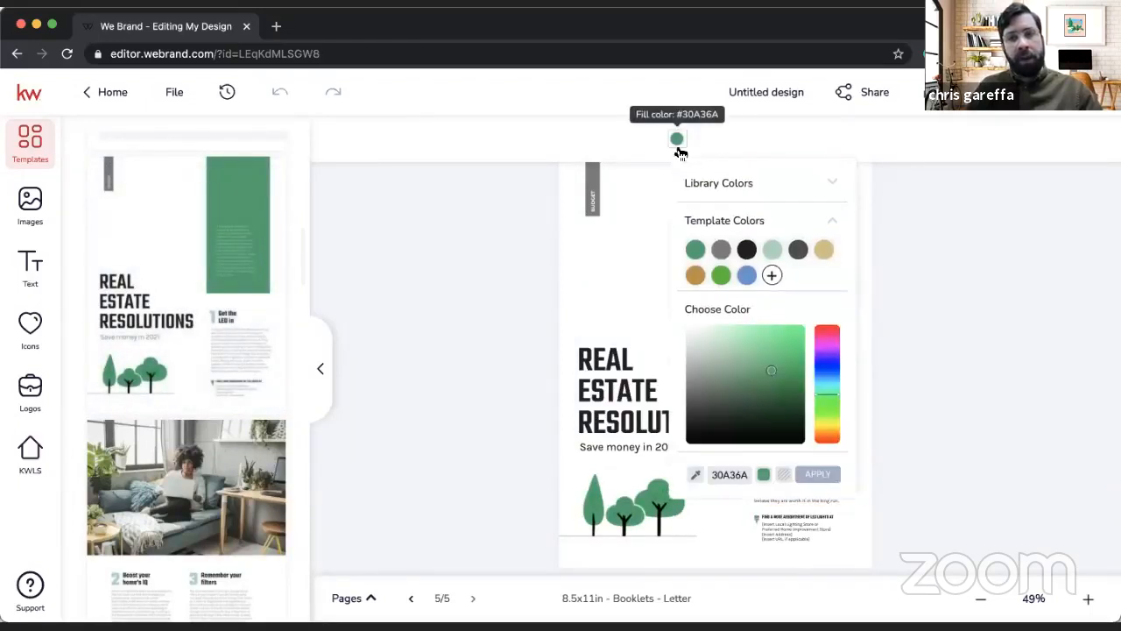
{"action": "left_click", "coordinate": [973, 325]}
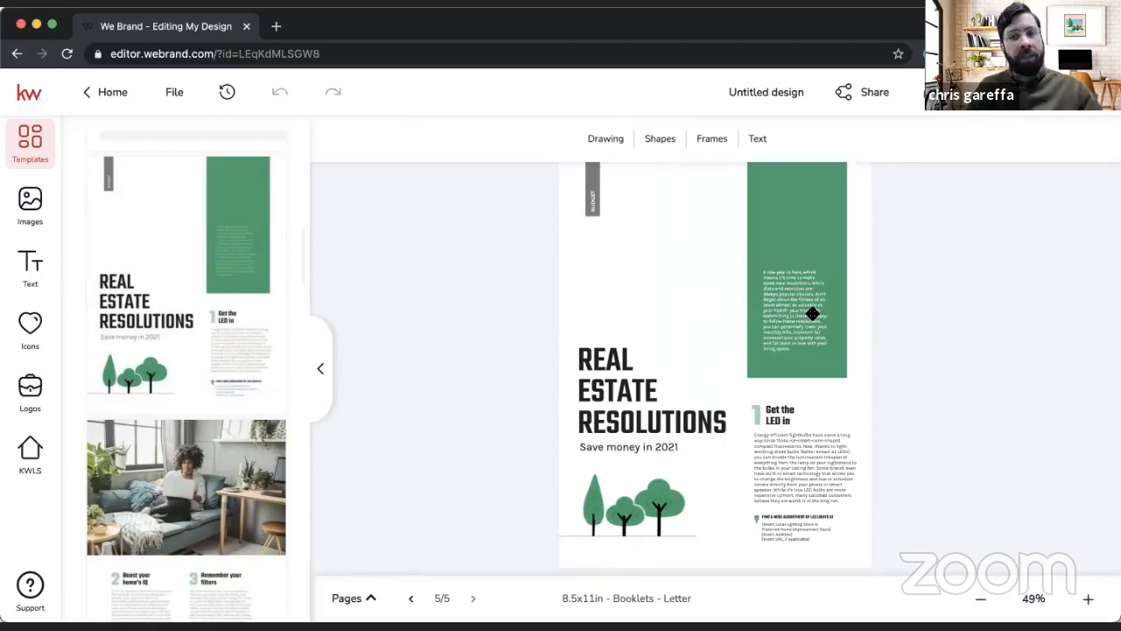
Step: Add the layout with "Boost your home's IQ" and "Remember your filters" as a new page
{"action": "scroll", "coordinate": [181, 401], "scroll_direction": "down", "scroll_amount": 3}
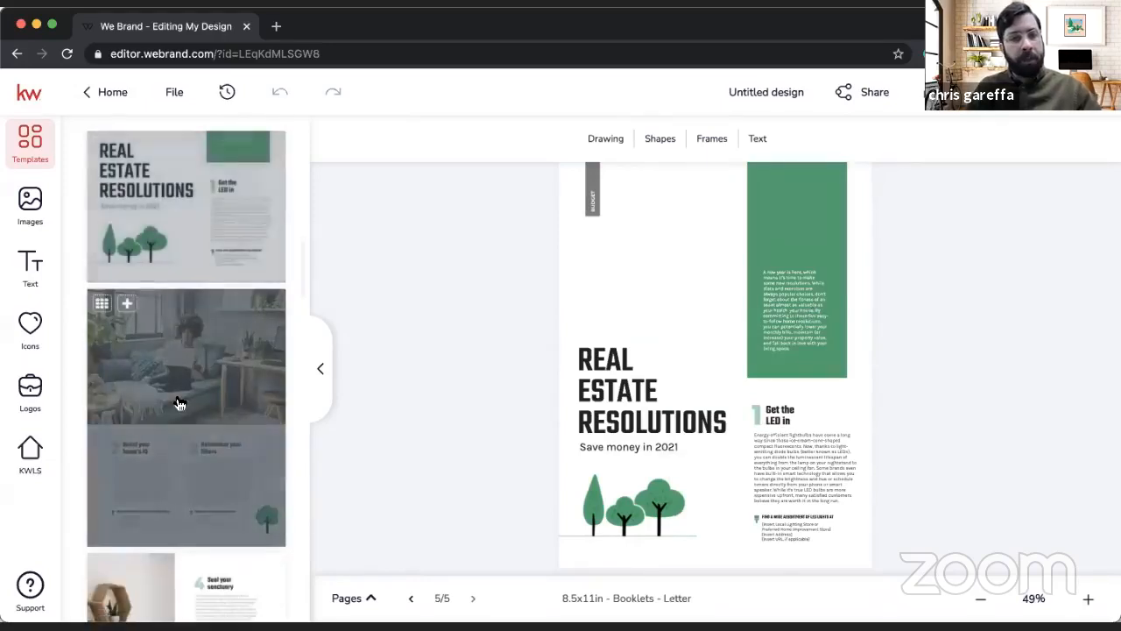
{"action": "left_click", "coordinate": [128, 304]}
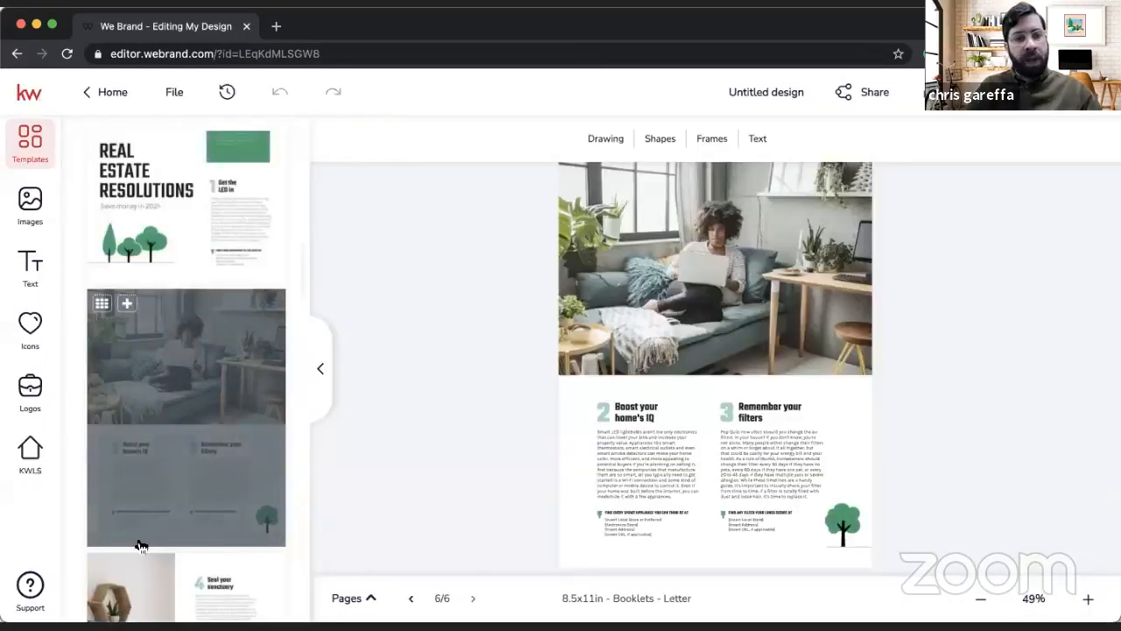
Step: Add the zine layout with "Seal your sanctuary" and "Stop flushing money down the drain" as a new page
{"action": "scroll", "coordinate": [137, 534], "scroll_direction": "down", "scroll_amount": 2}
{"action": "scroll", "coordinate": [139, 532], "scroll_direction": "down", "scroll_amount": 1}
{"action": "scroll", "coordinate": [130, 427], "scroll_direction": "up", "scroll_amount": 5}
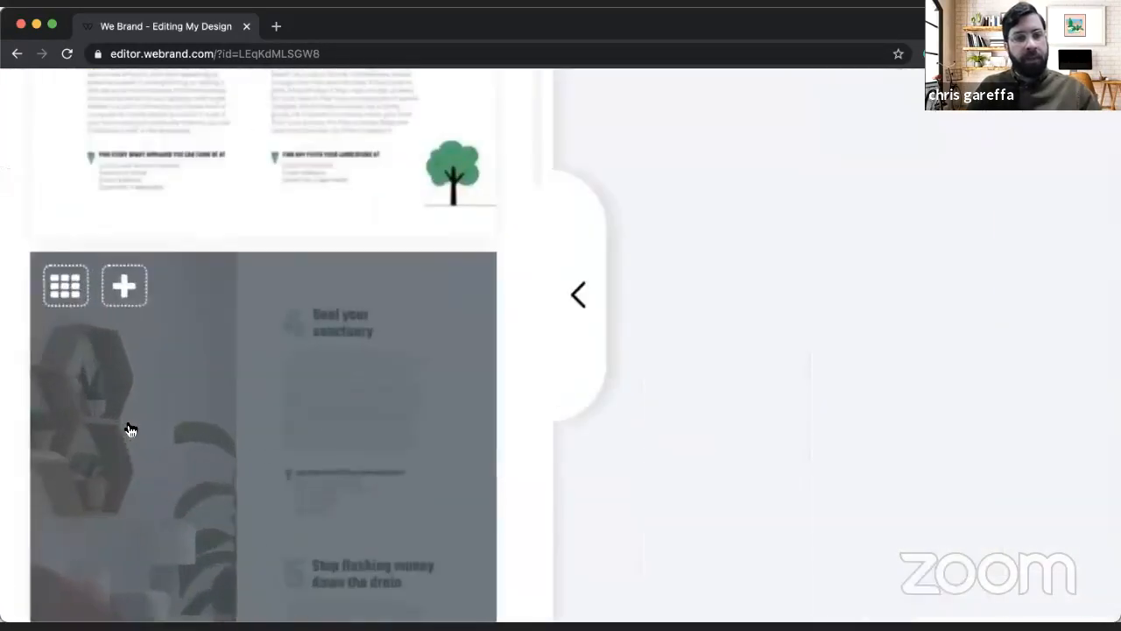
{"action": "left_click", "coordinate": [136, 279]}
{"action": "scroll", "coordinate": [127, 293], "scroll_direction": "down", "scroll_amount": 5}
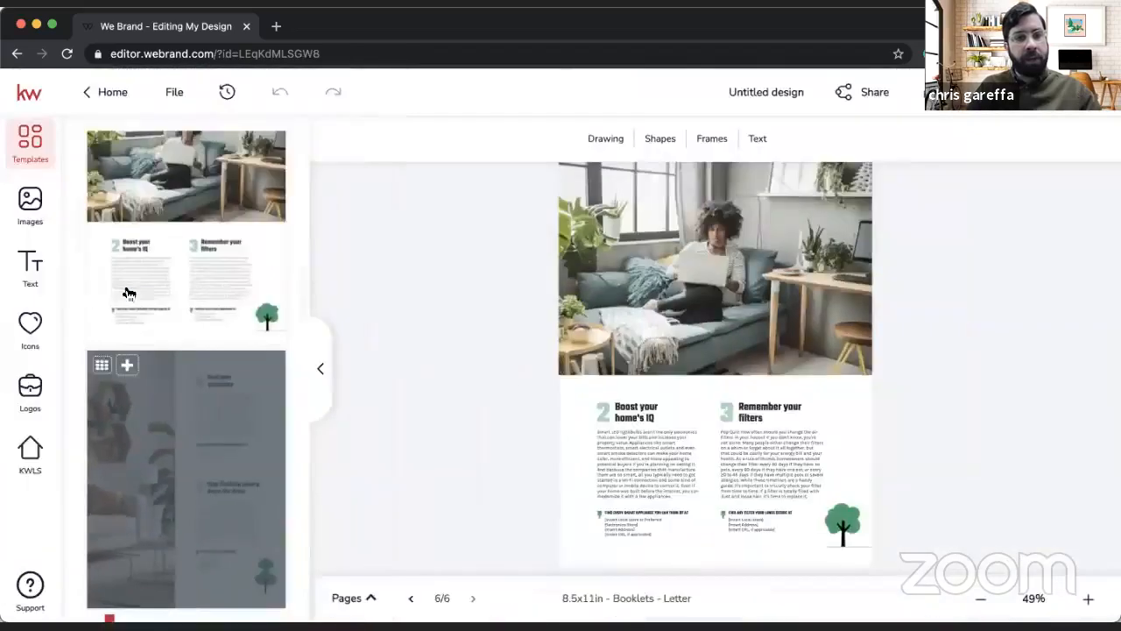
{"action": "left_click", "coordinate": [127, 365]}
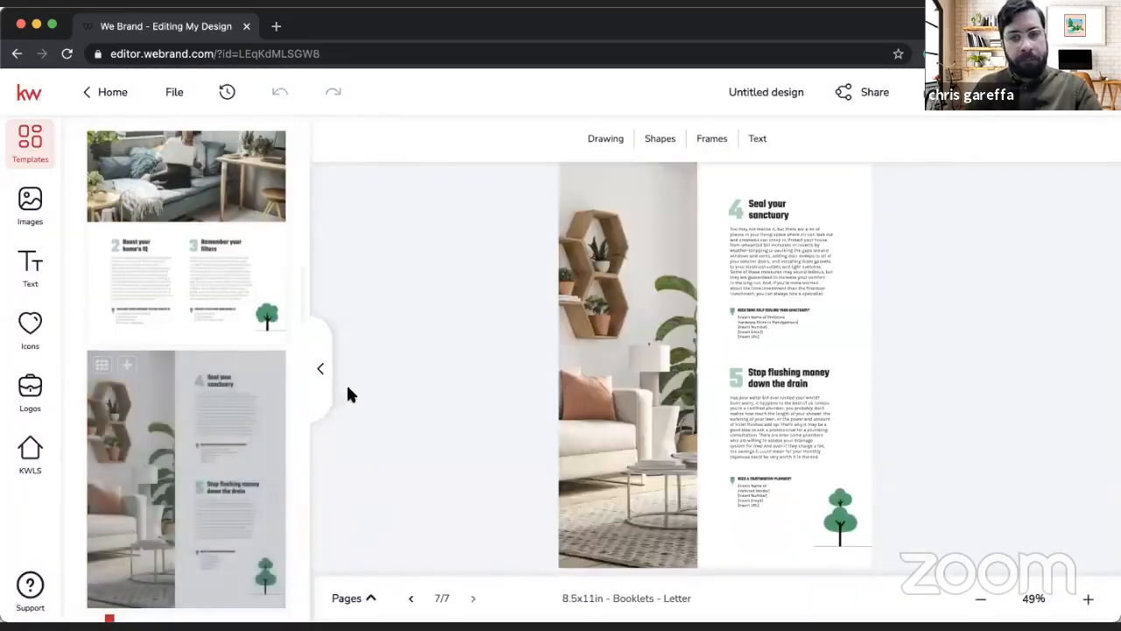
Step: Add the "Home Maintenance Projects to Tackle ASAP" and "Keep Your Home Happy in 2021" layouts as new pages
{"action": "scroll", "coordinate": [254, 348], "scroll_direction": "down", "scroll_amount": 3}
{"action": "scroll", "coordinate": [252, 349], "scroll_direction": "down", "scroll_amount": 1}
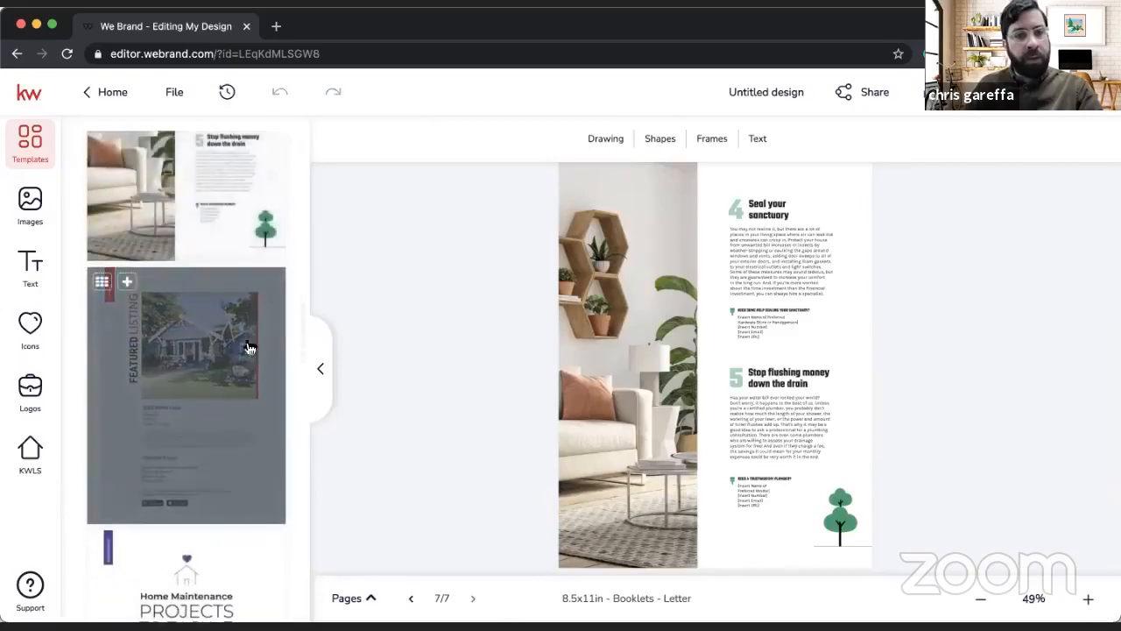
{"action": "scroll", "coordinate": [167, 378], "scroll_direction": "down", "scroll_amount": 3}
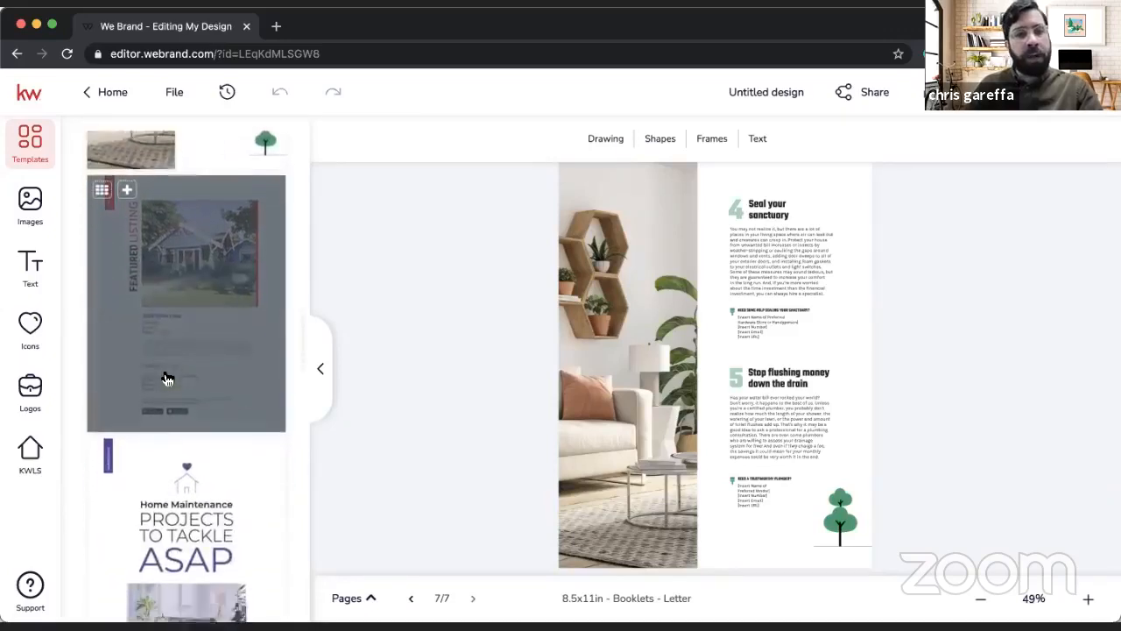
{"action": "left_click", "coordinate": [127, 390]}
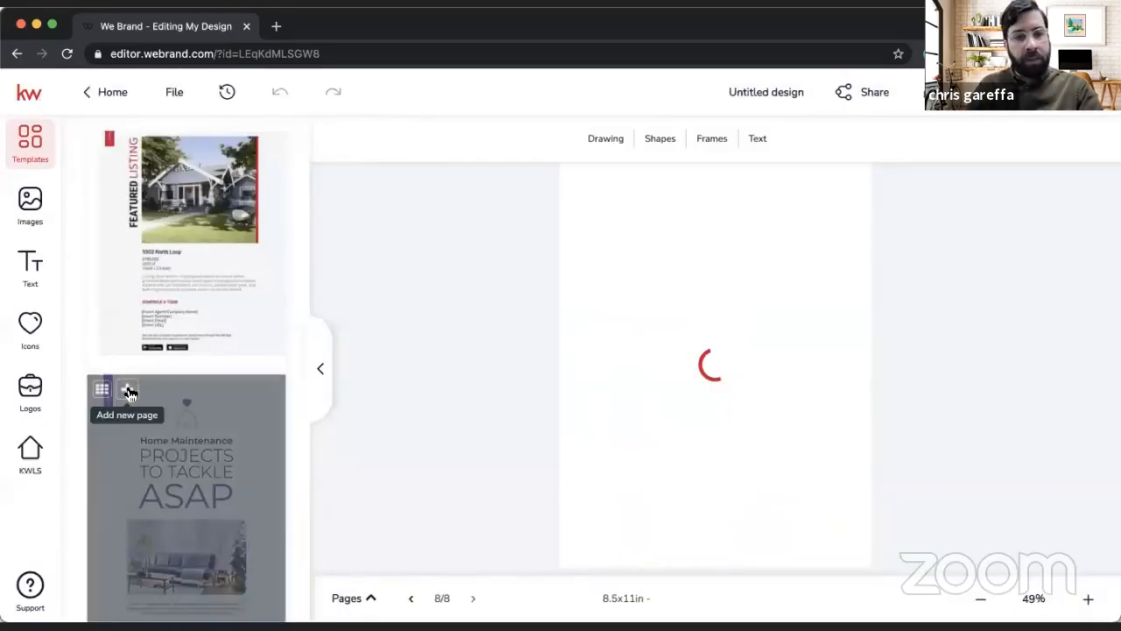
{"action": "scroll", "coordinate": [130, 390], "scroll_direction": "down", "scroll_amount": 3}
{"action": "left_click", "coordinate": [127, 415]}
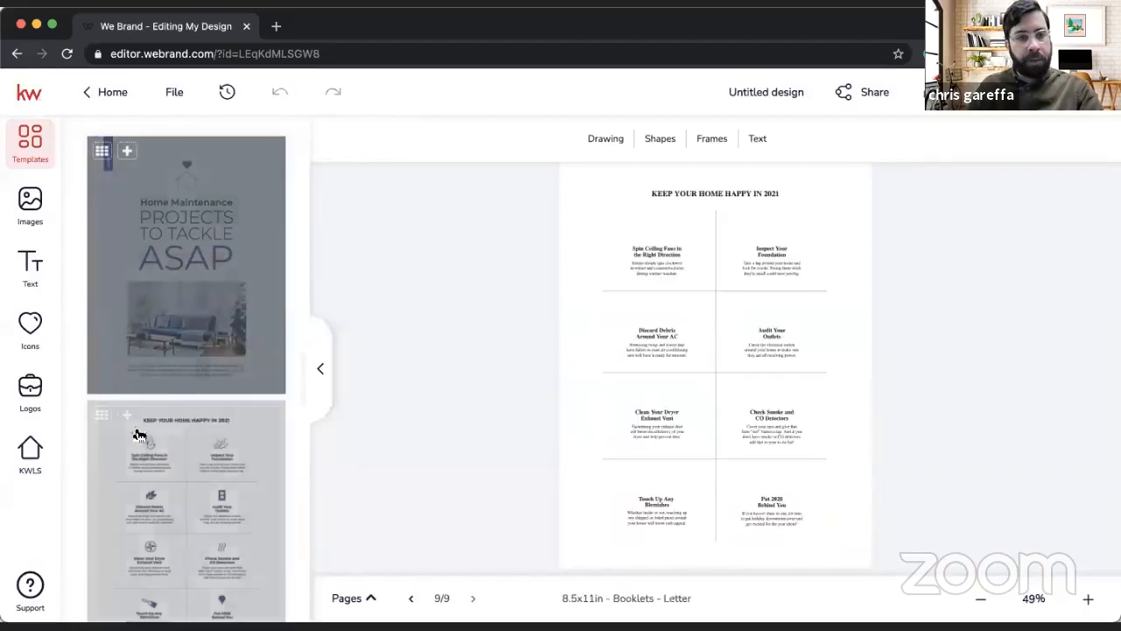
Step: Add the "Say Goodbye to Winter Blues" layout and its "Chase the daylight" continuation as new pages
{"action": "scroll", "coordinate": [150, 428], "scroll_direction": "down", "scroll_amount": 1}
{"action": "scroll", "coordinate": [150, 428], "scroll_direction": "down", "scroll_amount": 12}
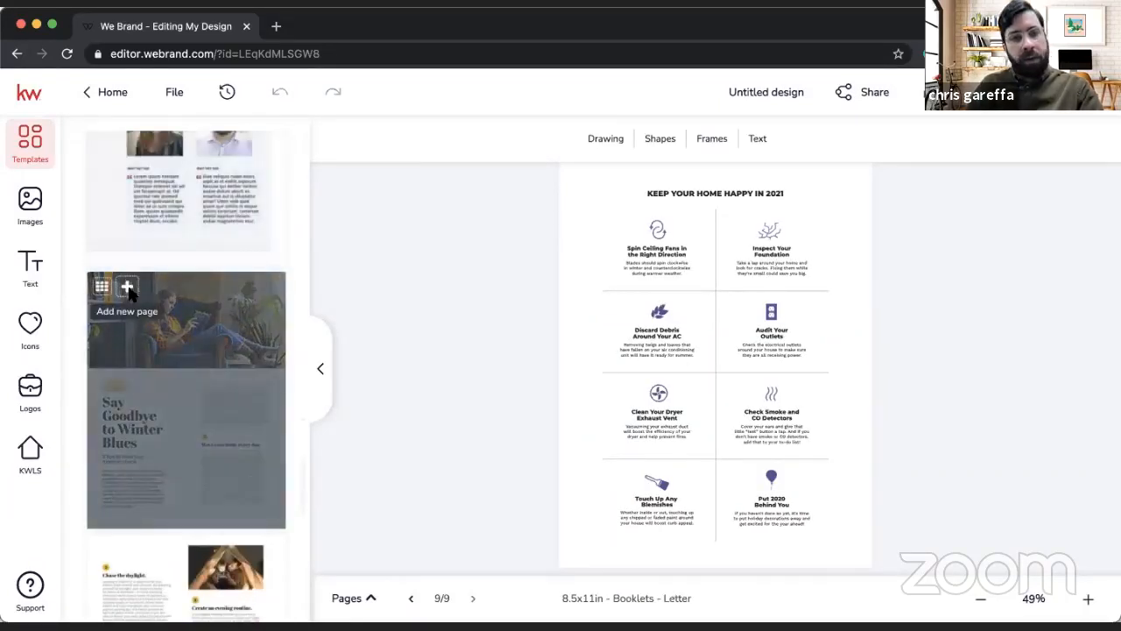
{"action": "left_click", "coordinate": [127, 286]}
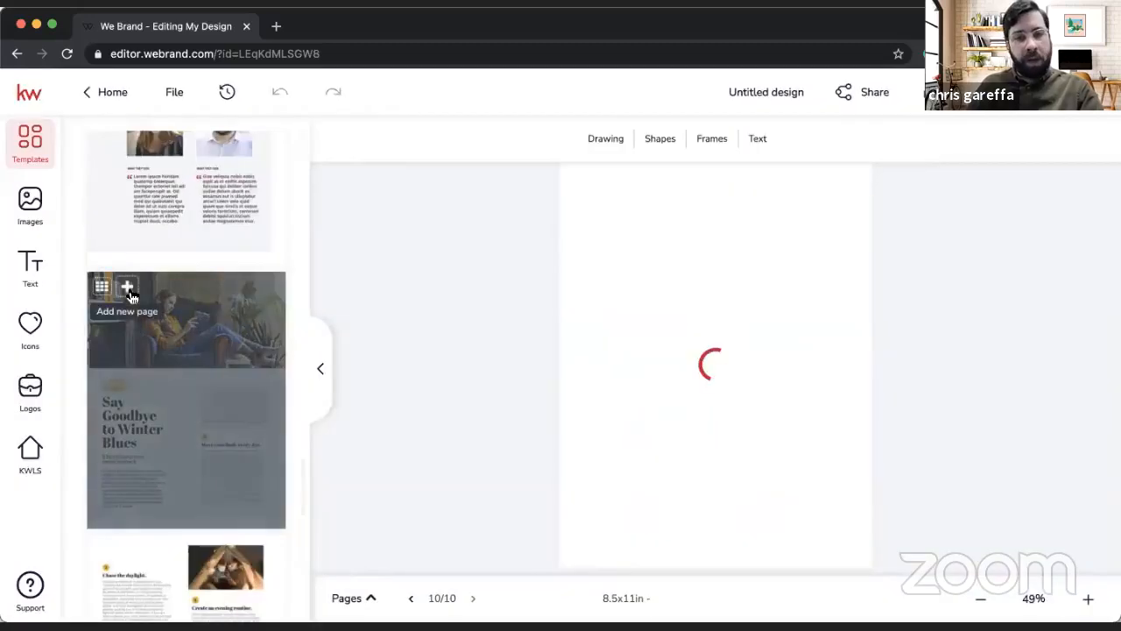
{"action": "scroll", "coordinate": [138, 388], "scroll_direction": "down", "scroll_amount": 3}
{"action": "left_click", "coordinate": [127, 429]}
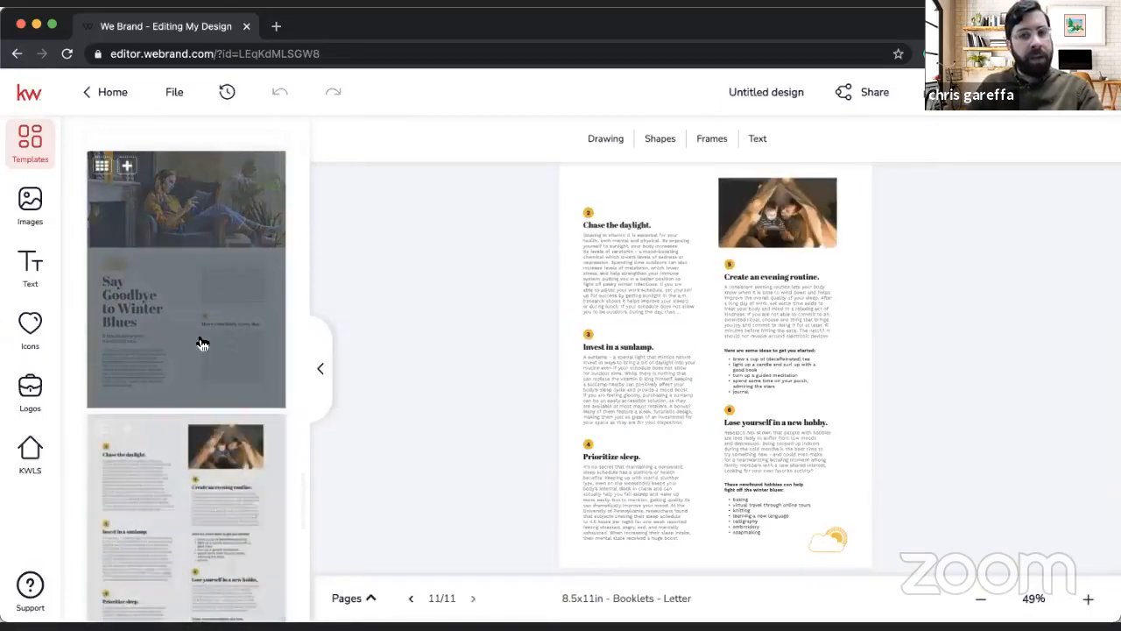
Step: Look through the remaining zine layouts, including Hottest Winter Listings, Ask an Agent and "Stay In. Search On."
{"action": "scroll", "coordinate": [188, 385], "scroll_direction": "up", "scroll_amount": 1}
{"action": "scroll", "coordinate": [188, 390], "scroll_direction": "down", "scroll_amount": 5}
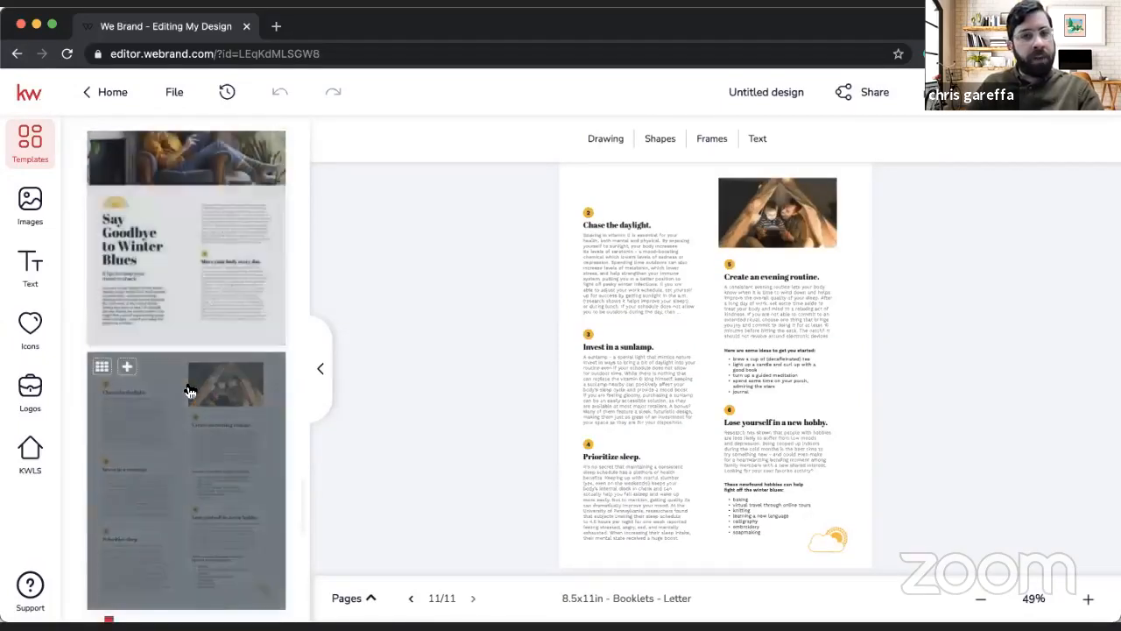
{"action": "scroll", "coordinate": [189, 391], "scroll_direction": "down", "scroll_amount": 9}
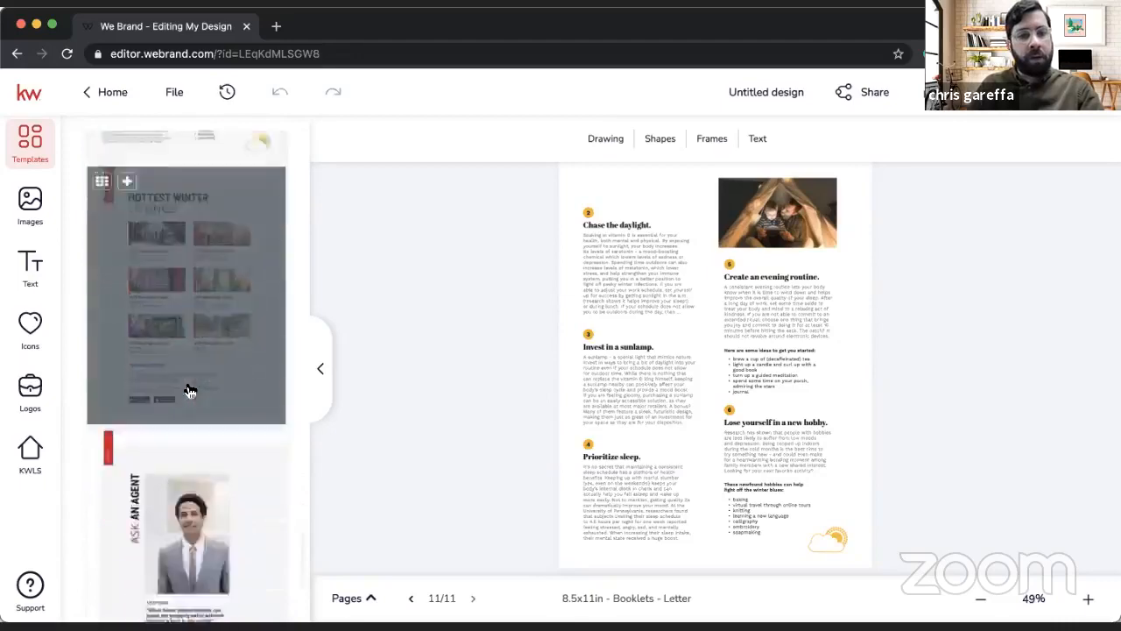
{"action": "scroll", "coordinate": [189, 391], "scroll_direction": "up", "scroll_amount": 3}
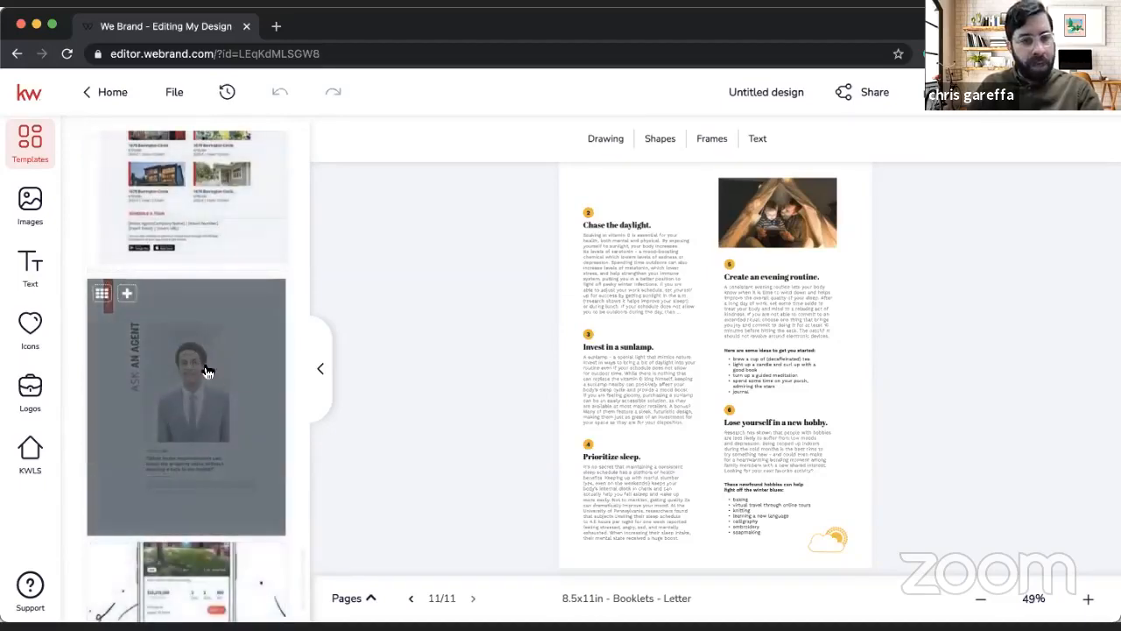
{"action": "scroll", "coordinate": [185, 339], "scroll_direction": "down", "scroll_amount": 2}
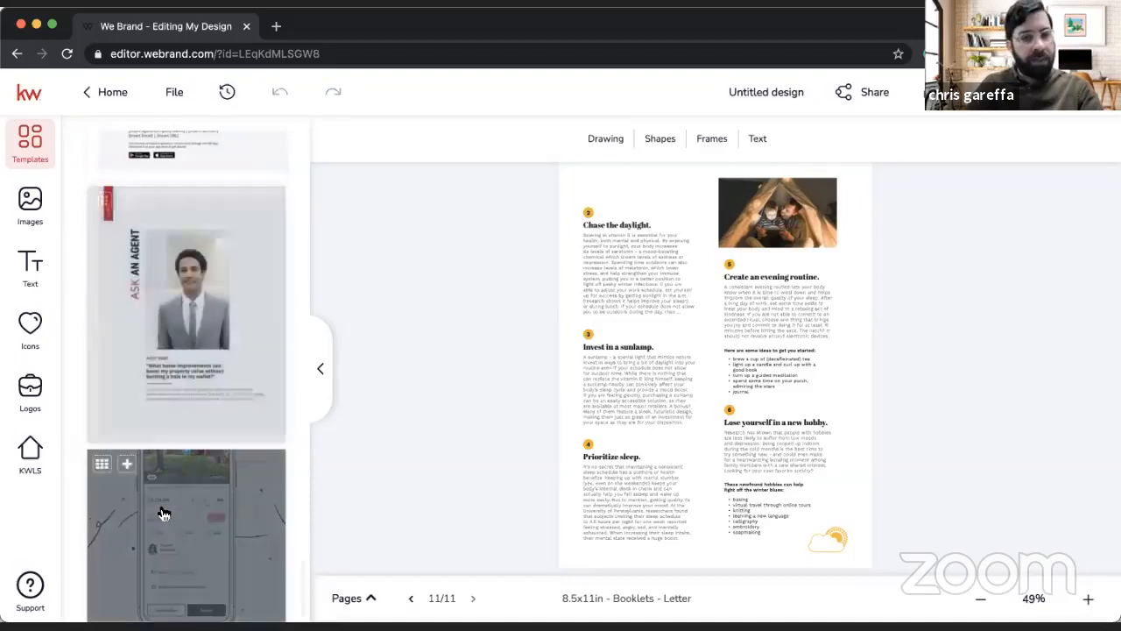
{"action": "scroll", "coordinate": [170, 517], "scroll_direction": "down", "scroll_amount": 2}
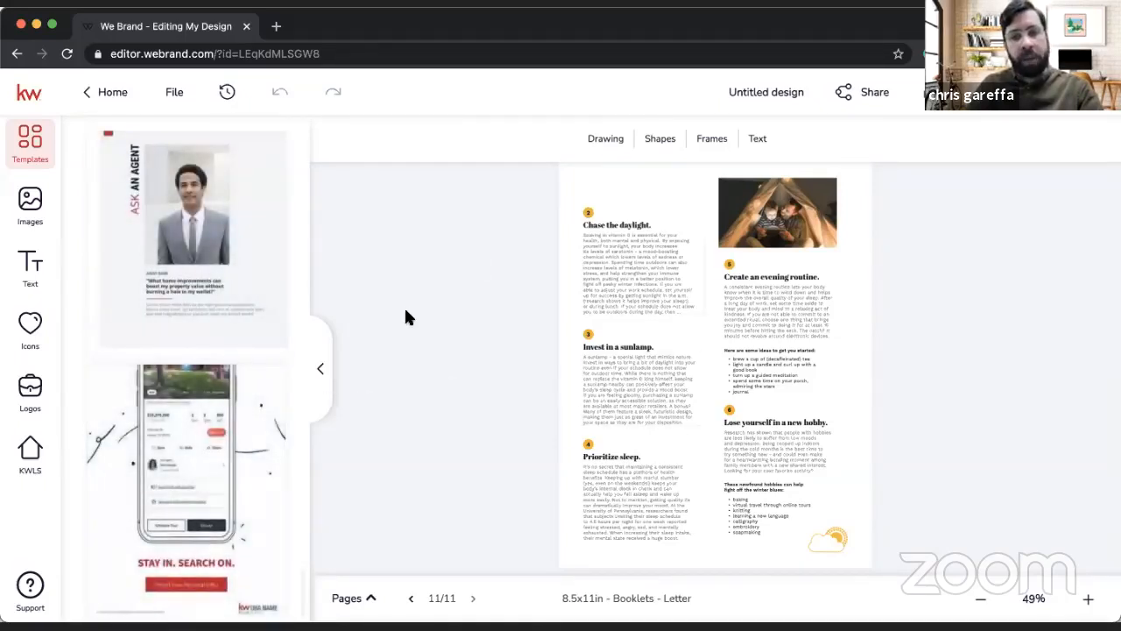
{"action": "scroll", "coordinate": [216, 451], "scroll_direction": "up", "scroll_amount": 8}
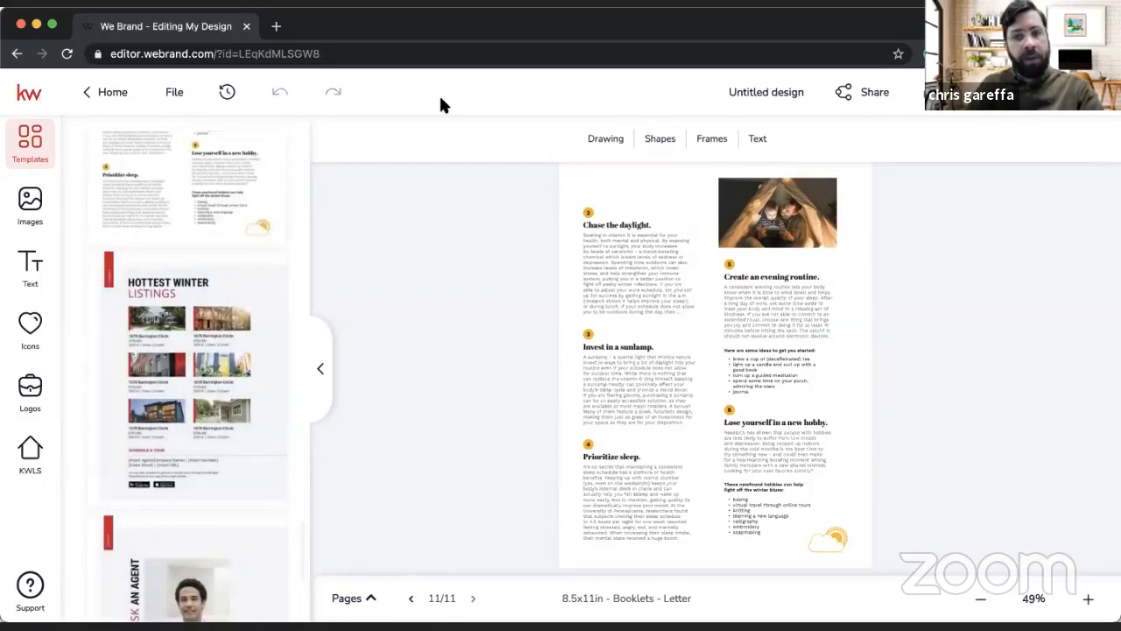
Step: Save the zine design and copy the link for sharing the whole project
{"action": "left_click", "coordinate": [159, 94]}
{"action": "left_click", "coordinate": [178, 140]}
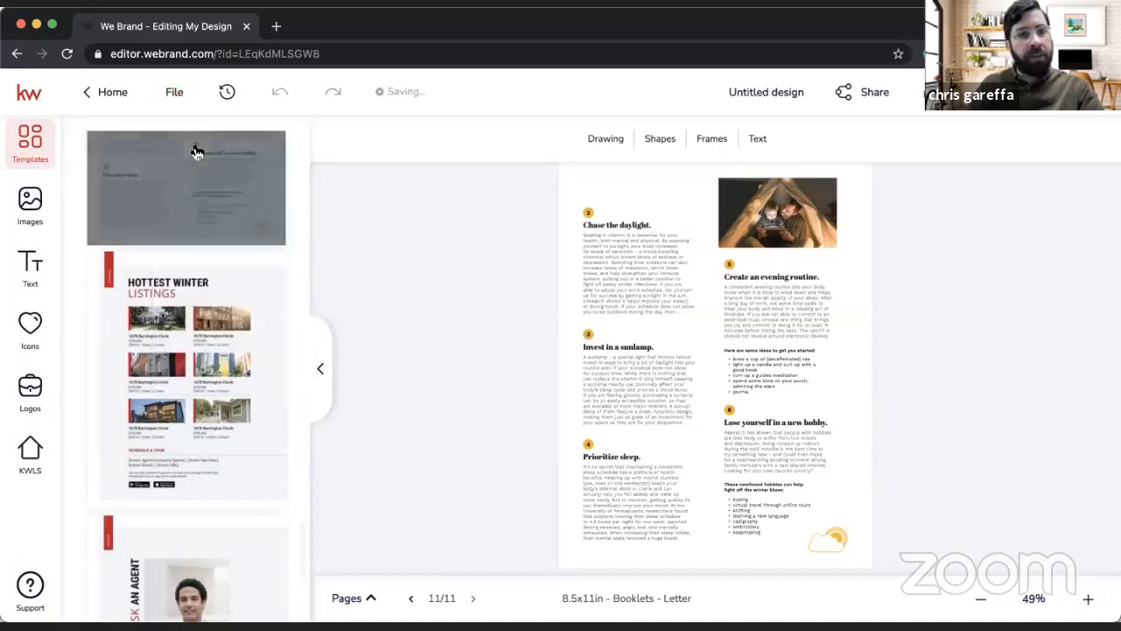
{"action": "left_click", "coordinate": [879, 101]}
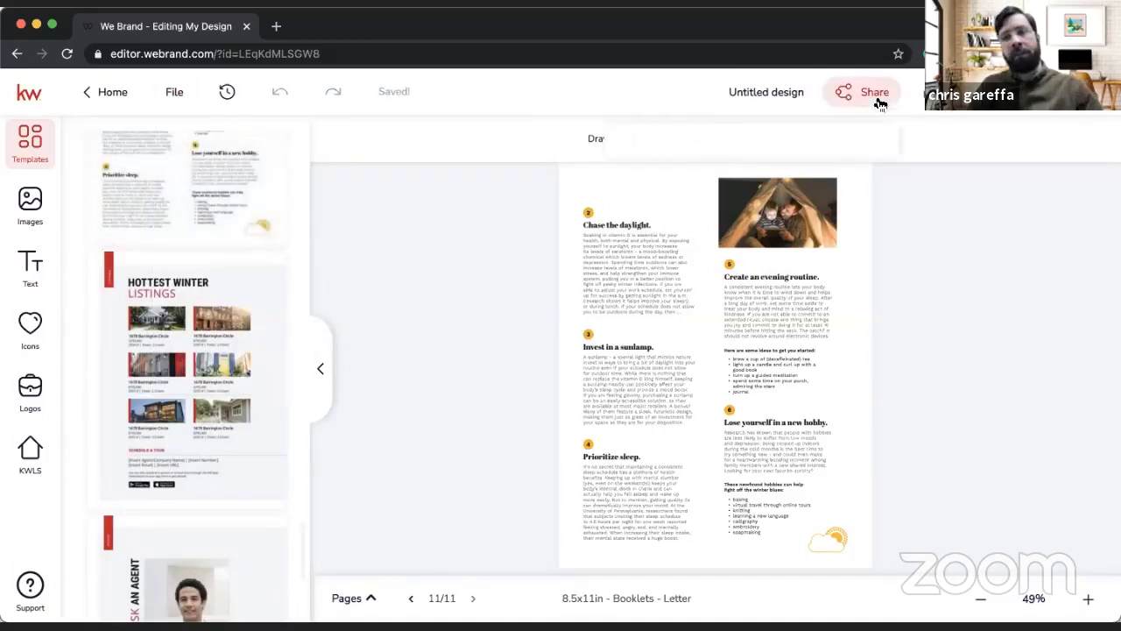
{"action": "left_click", "coordinate": [826, 141]}
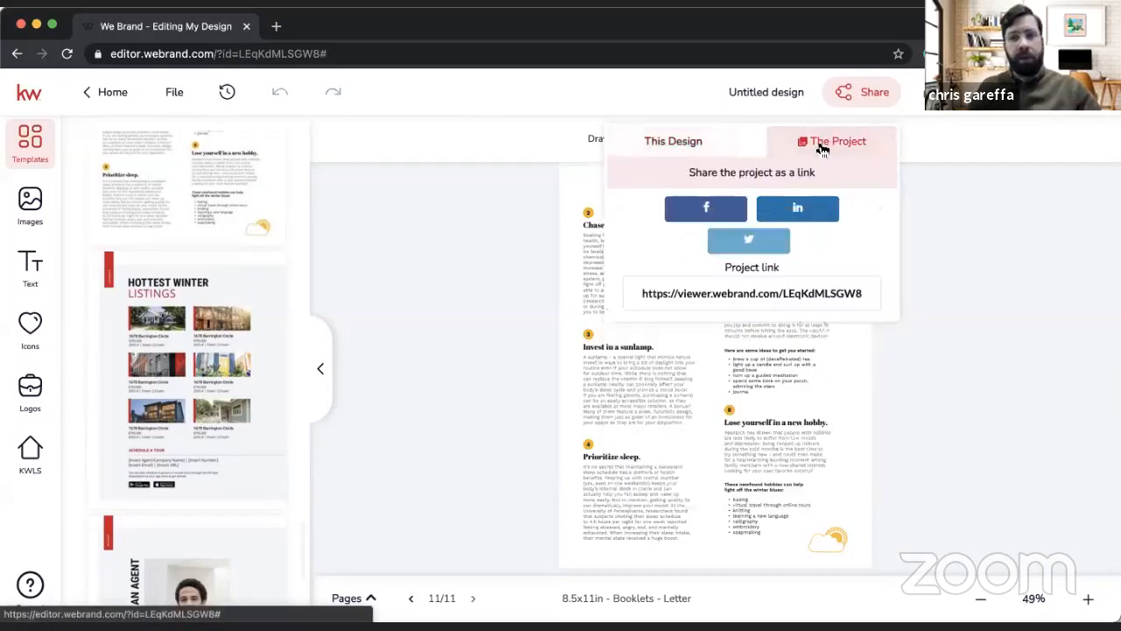
{"action": "left_click", "coordinate": [745, 293]}
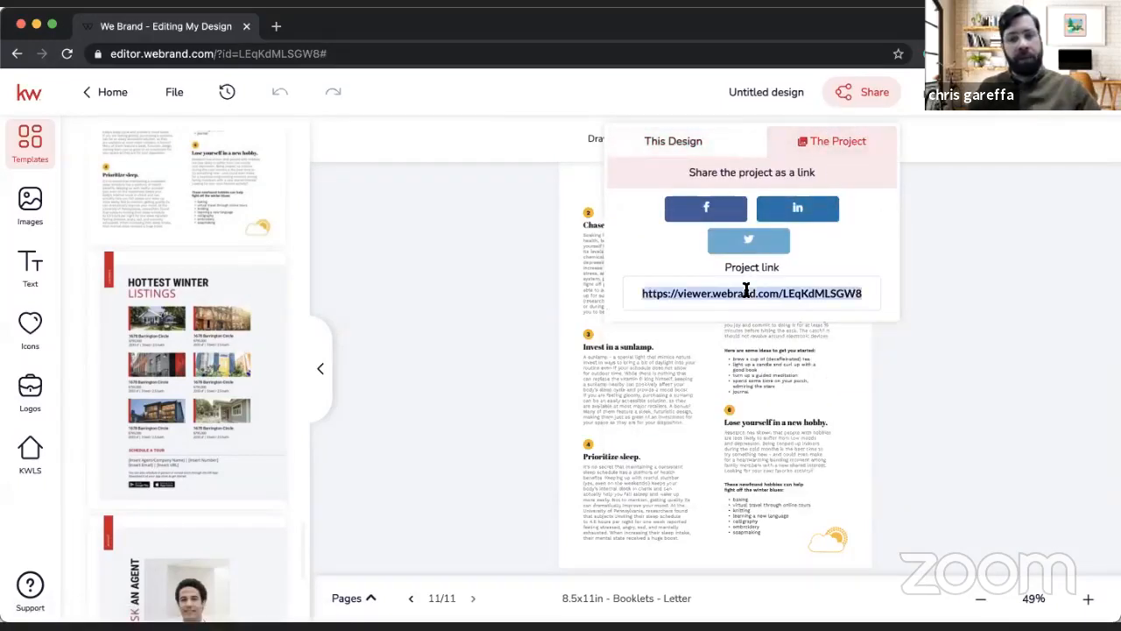
Step: Load the copied project link in a new browser tab
{"action": "left_click", "coordinate": [276, 26]}
{"action": "key", "text": "super+v"}
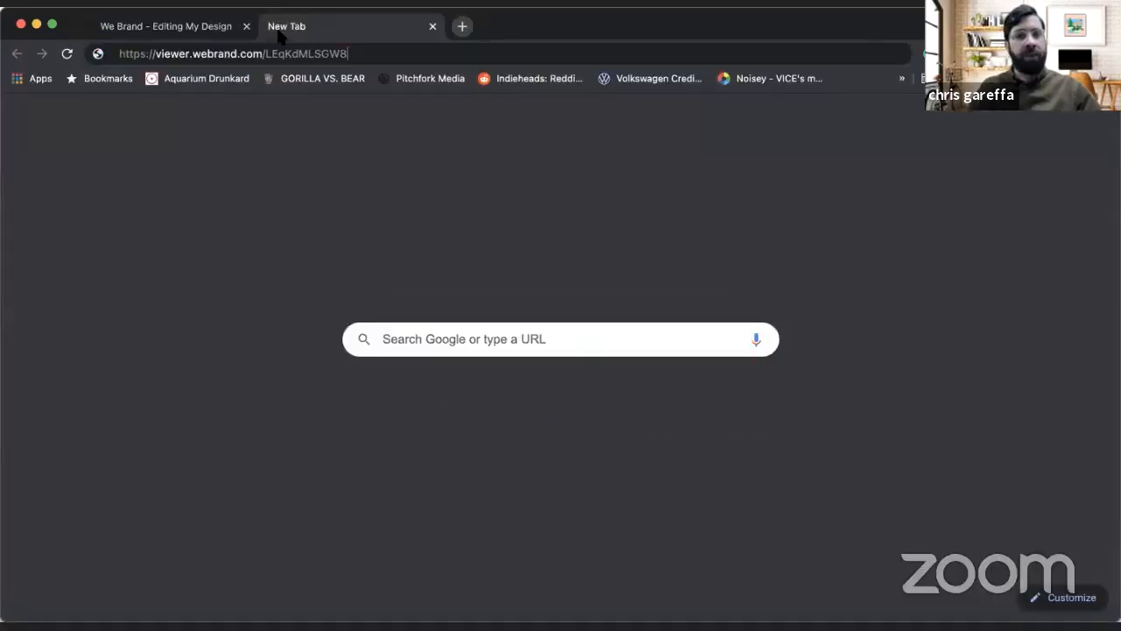
{"action": "key", "text": "Return"}
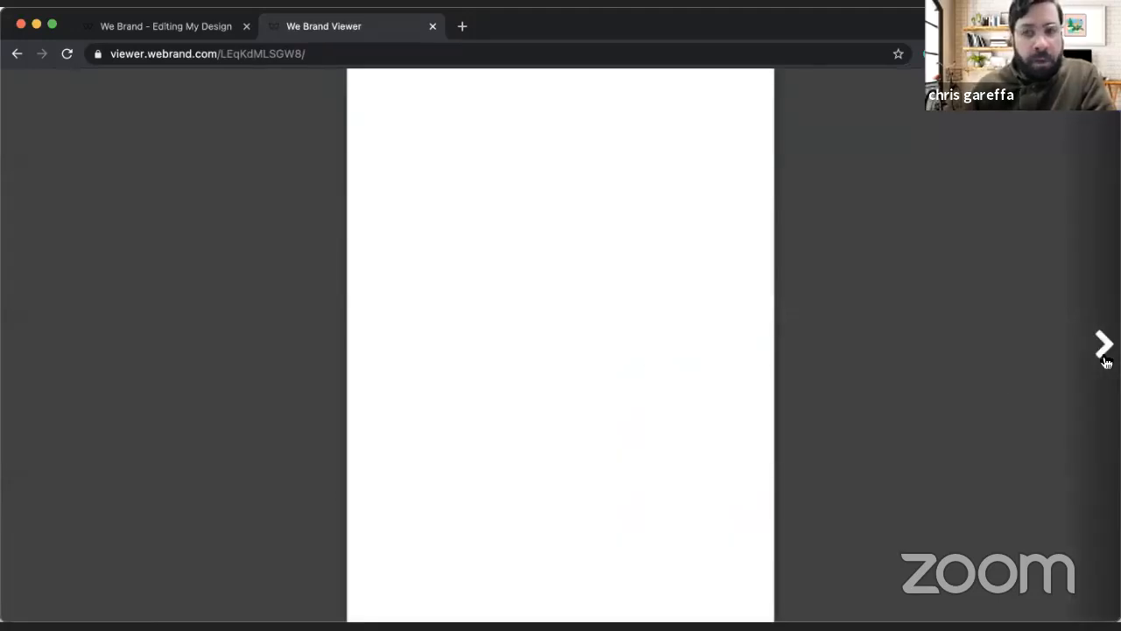
Step: Page through the shared zine in the viewer, then close the viewer tab and the sharing options in the editor
{"action": "left_click", "coordinate": [1105, 360]}
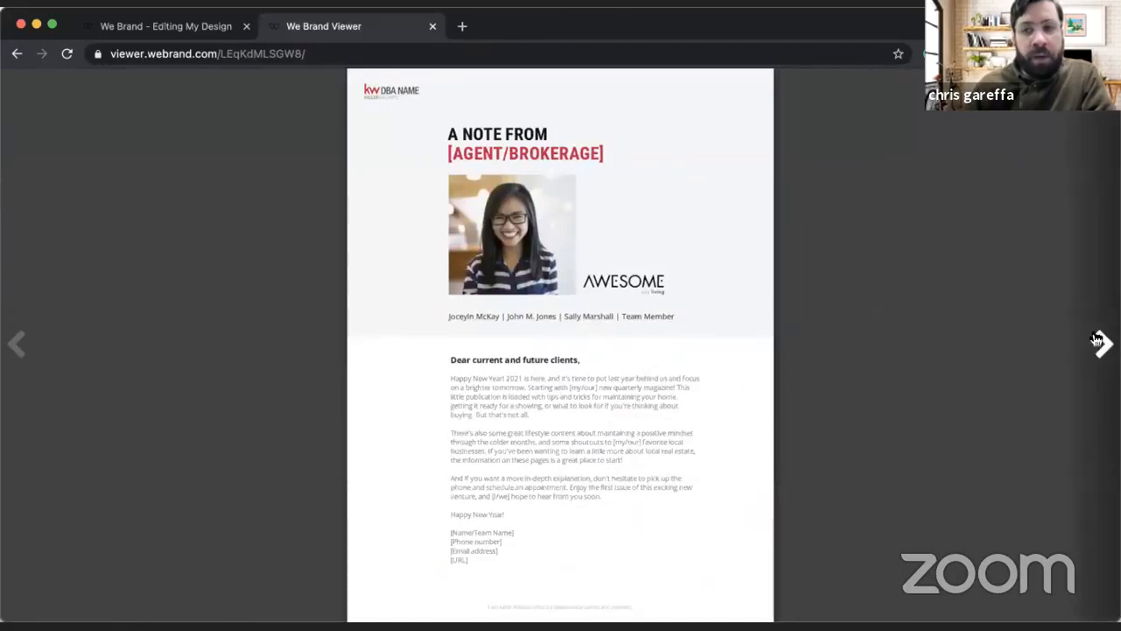
{"action": "left_click", "coordinate": [1104, 343]}
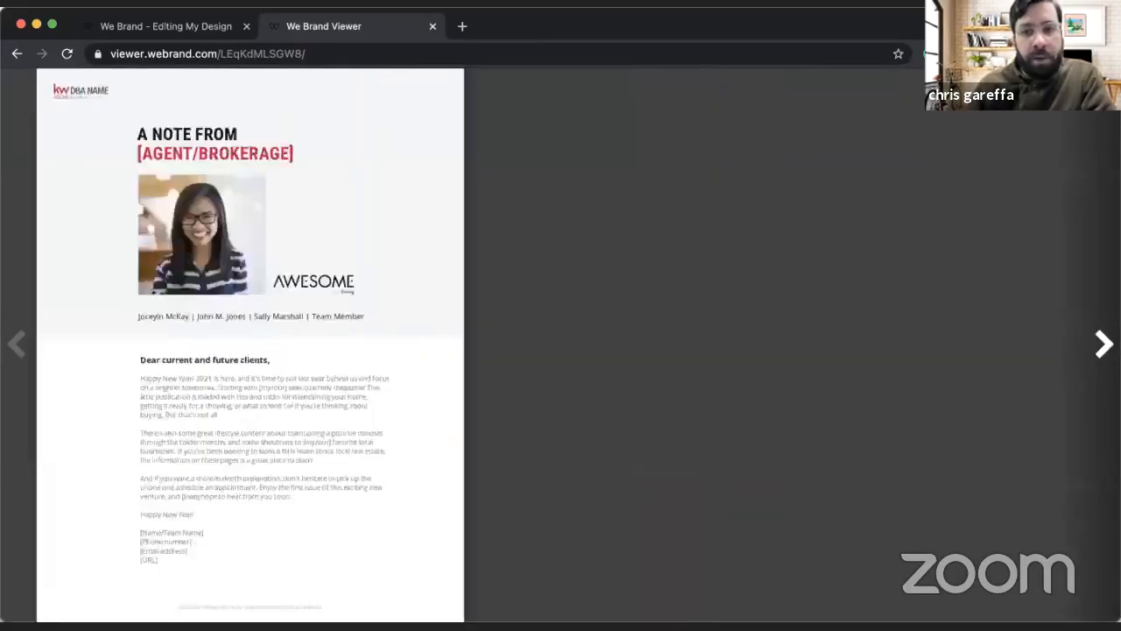
{"action": "left_click", "coordinate": [1104, 344]}
{"action": "left_click", "coordinate": [1104, 344]}
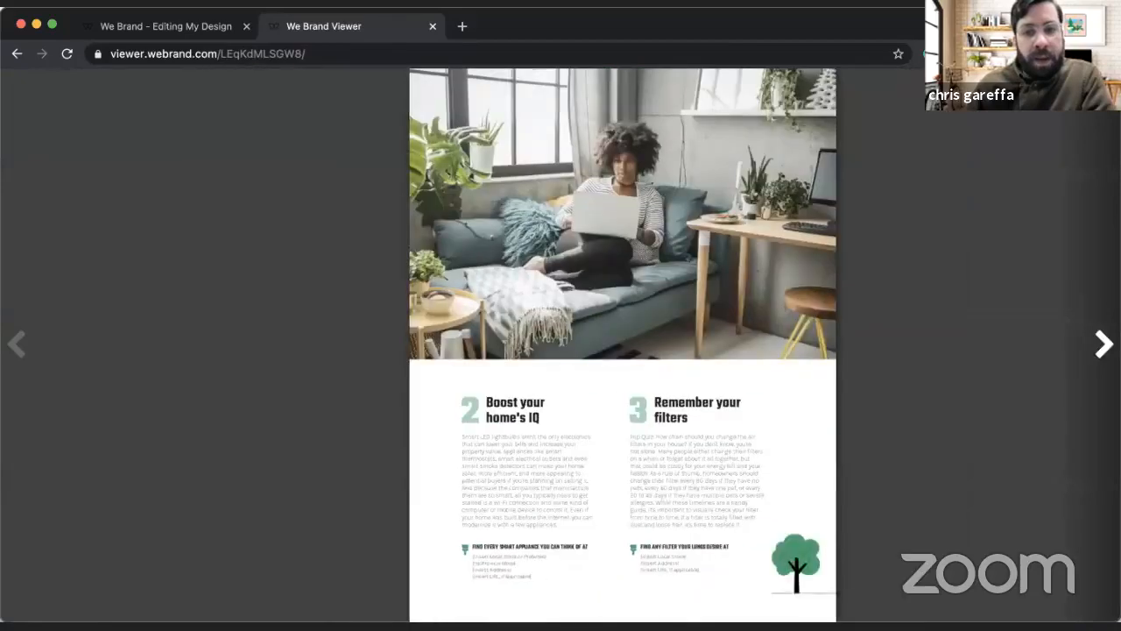
{"action": "left_click", "coordinate": [1104, 343]}
{"action": "left_click", "coordinate": [17, 344]}
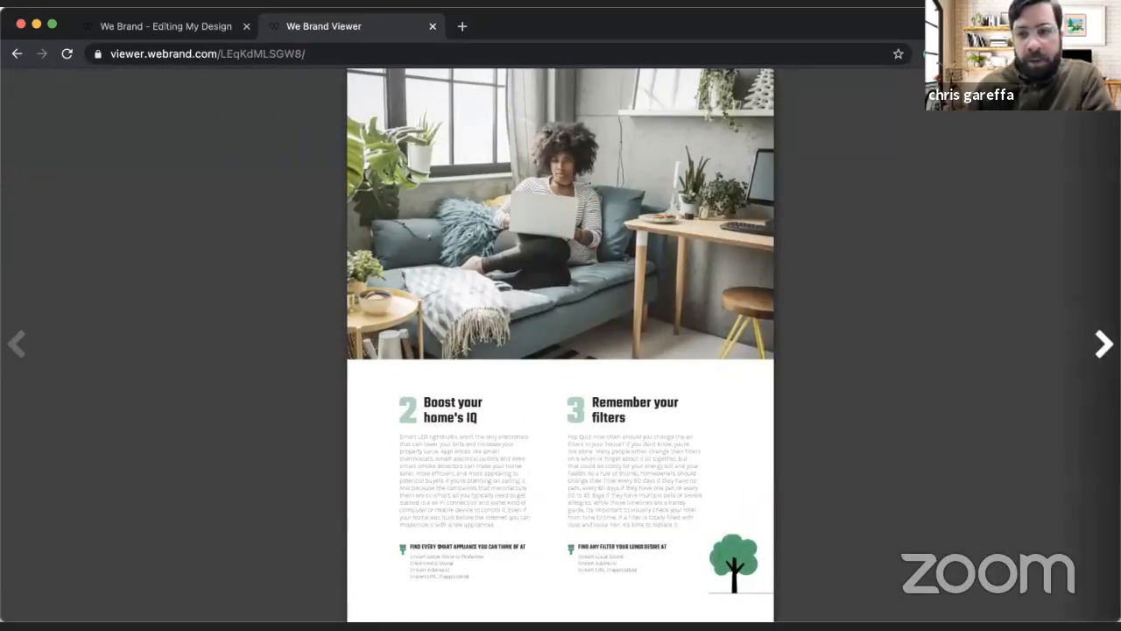
{"action": "left_click", "coordinate": [1104, 344]}
{"action": "left_click", "coordinate": [1104, 343]}
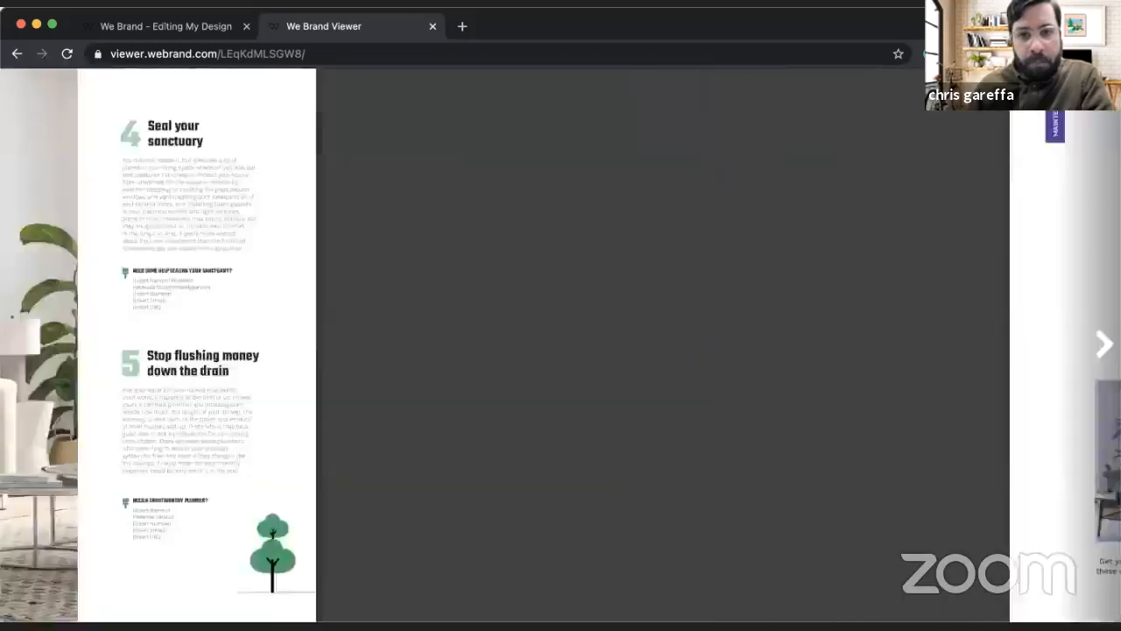
{"action": "left_click", "coordinate": [1104, 343]}
{"action": "left_click", "coordinate": [1104, 343]}
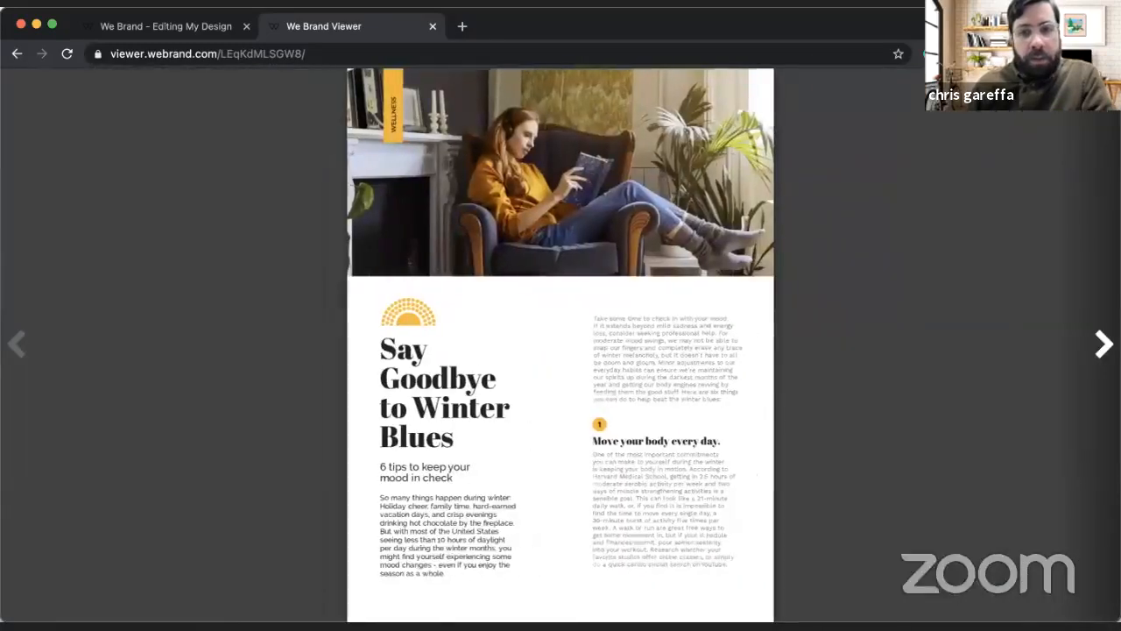
{"action": "left_click", "coordinate": [1104, 344]}
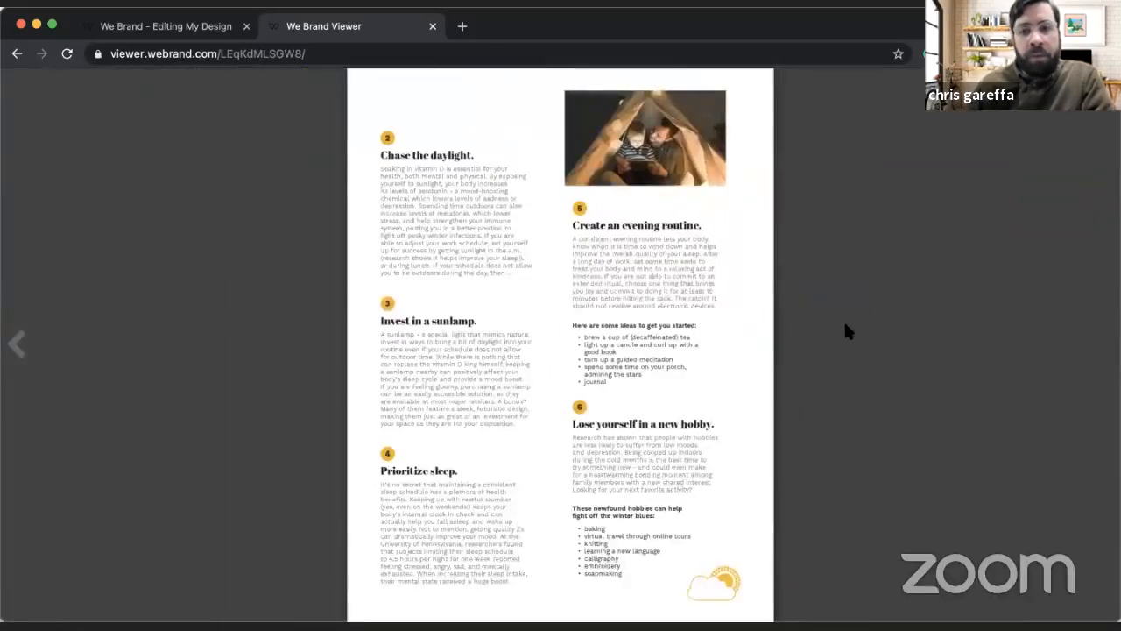
{"action": "left_click", "coordinate": [432, 26]}
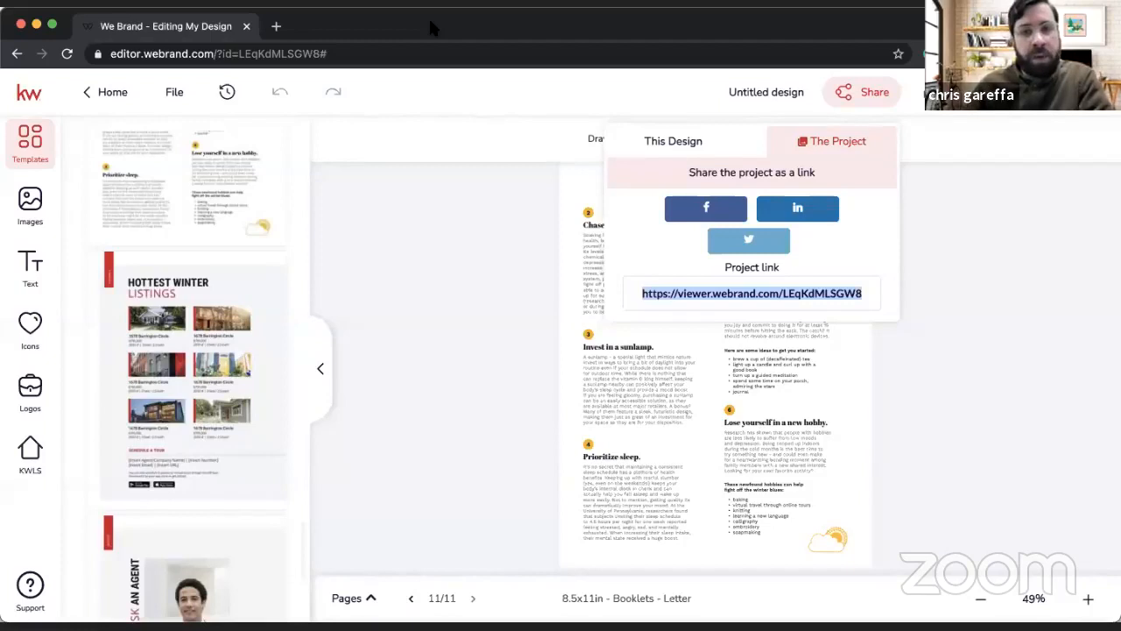
{"action": "left_click", "coordinate": [481, 386]}
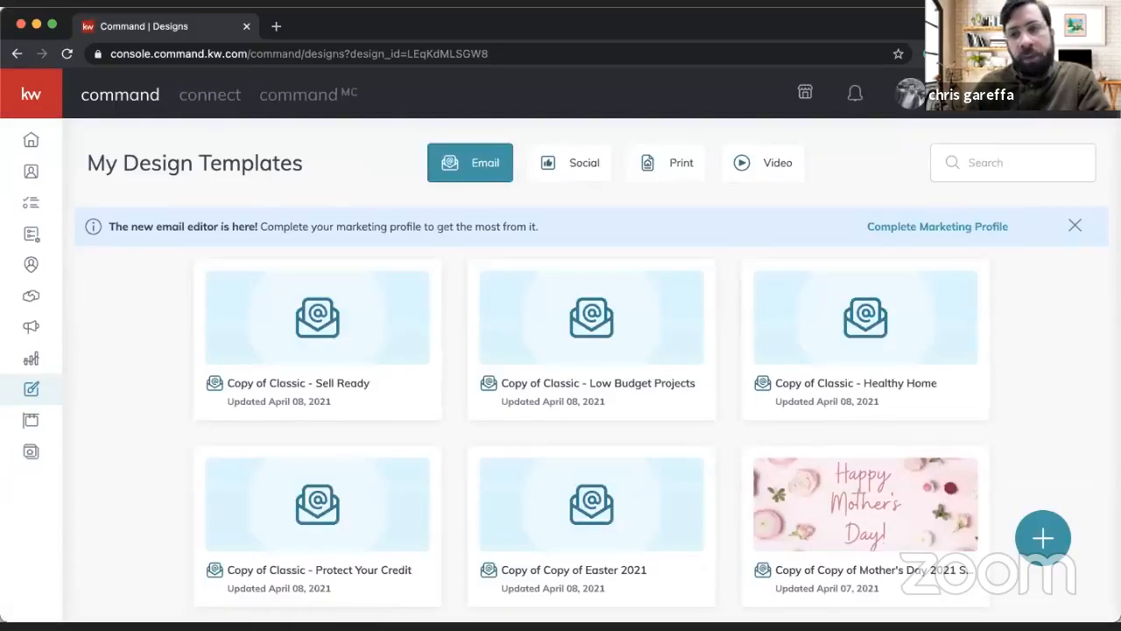
Step: Start creating a new print design from My Design Templates in Command
{"action": "left_click", "coordinate": [1047, 541]}
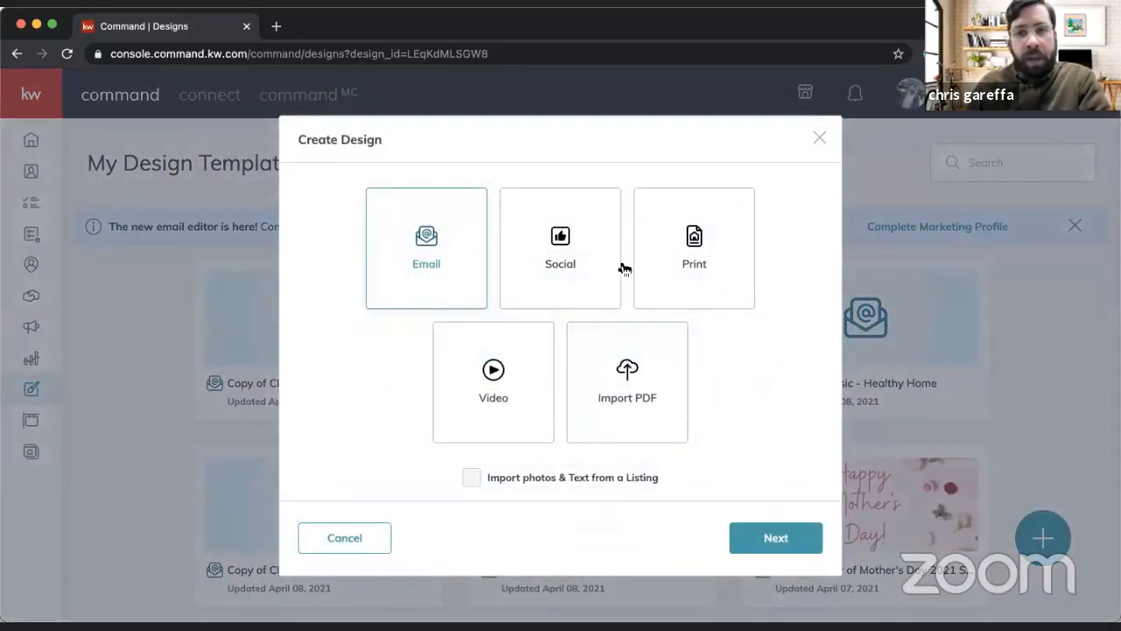
{"action": "left_click", "coordinate": [684, 240]}
{"action": "left_click", "coordinate": [759, 539]}
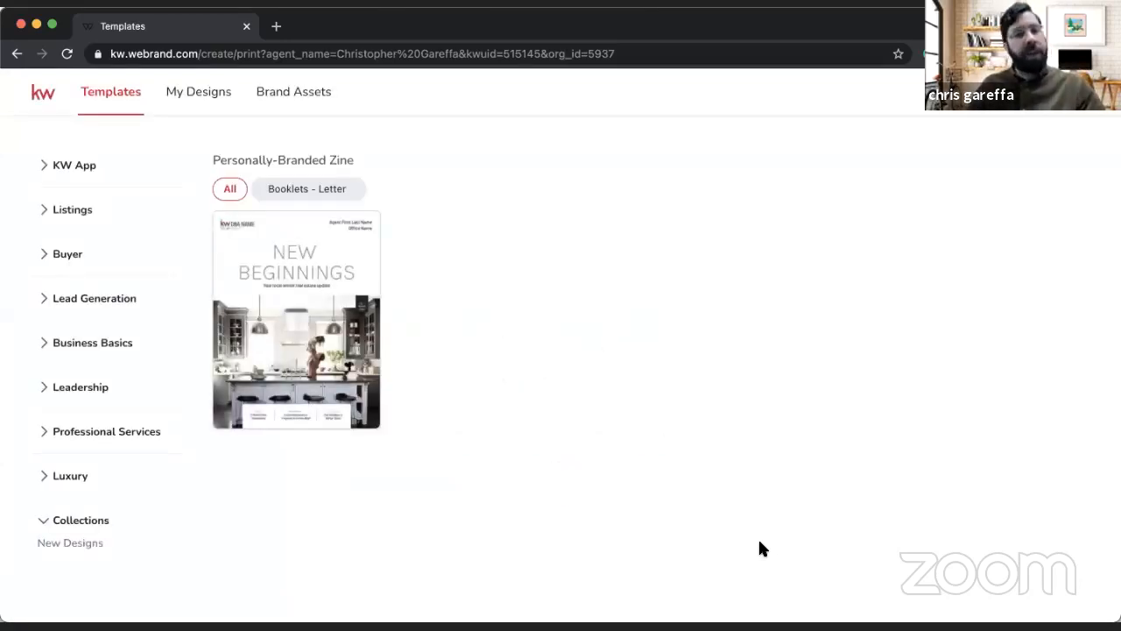
Step: Check the subcategories of the Listings print templates, then those of the Buyer print templates
{"action": "left_click", "coordinate": [85, 217]}
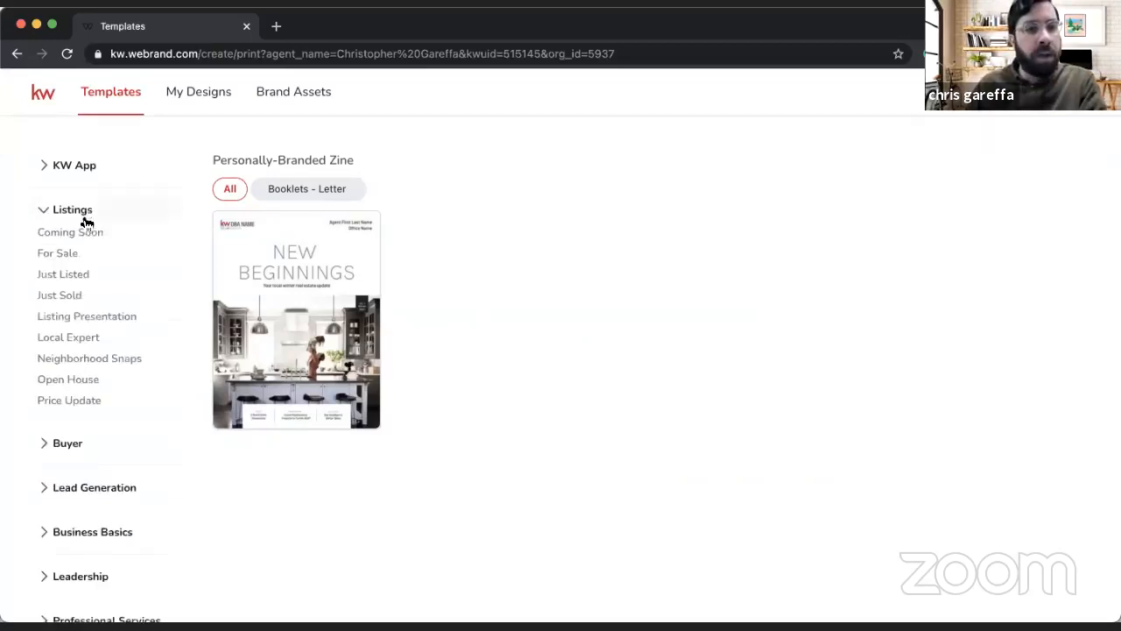
{"action": "left_click", "coordinate": [83, 217]}
{"action": "left_click", "coordinate": [82, 254]}
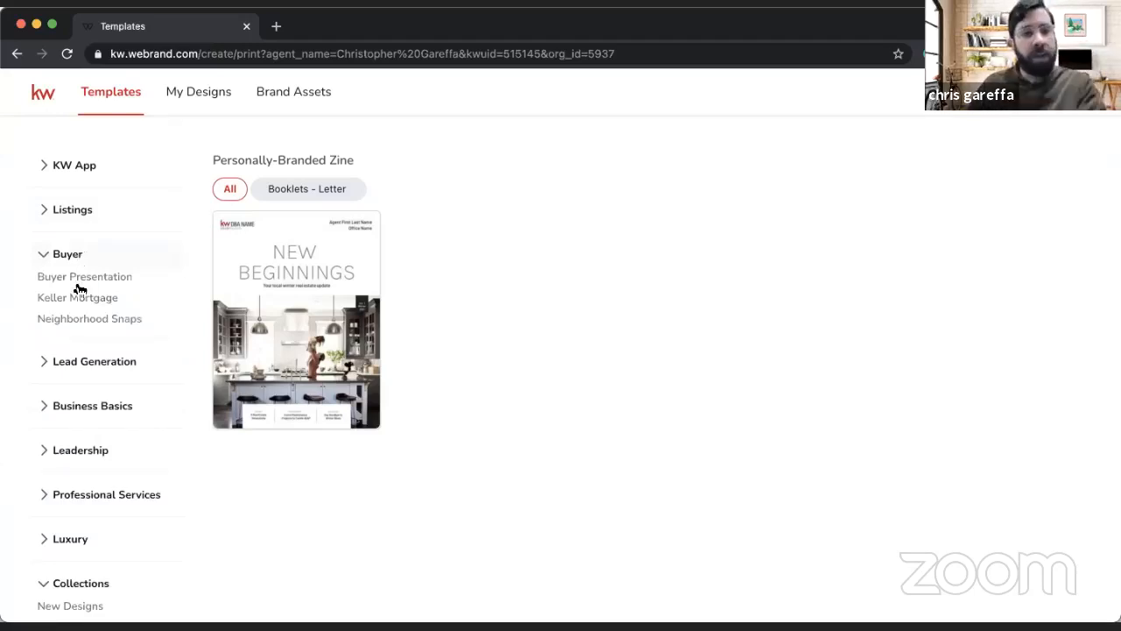
Step: Start a design from the red "Your Guide to Homeownership" Buyer Presentation template and load its cover onto the page
{"action": "left_click", "coordinate": [82, 279]}
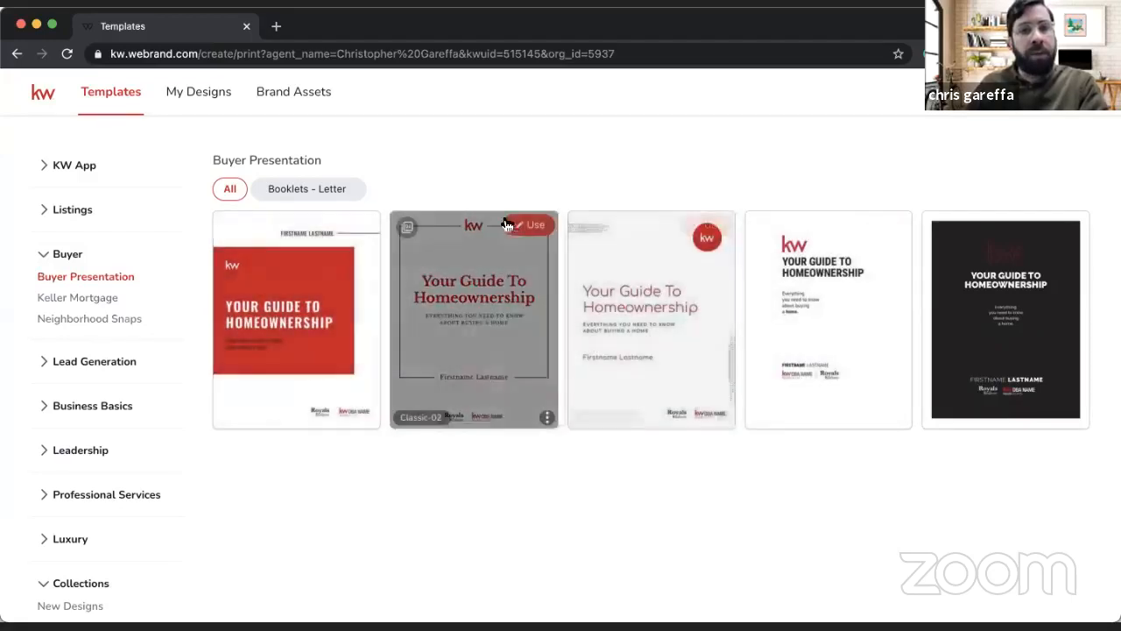
{"action": "left_click", "coordinate": [358, 226]}
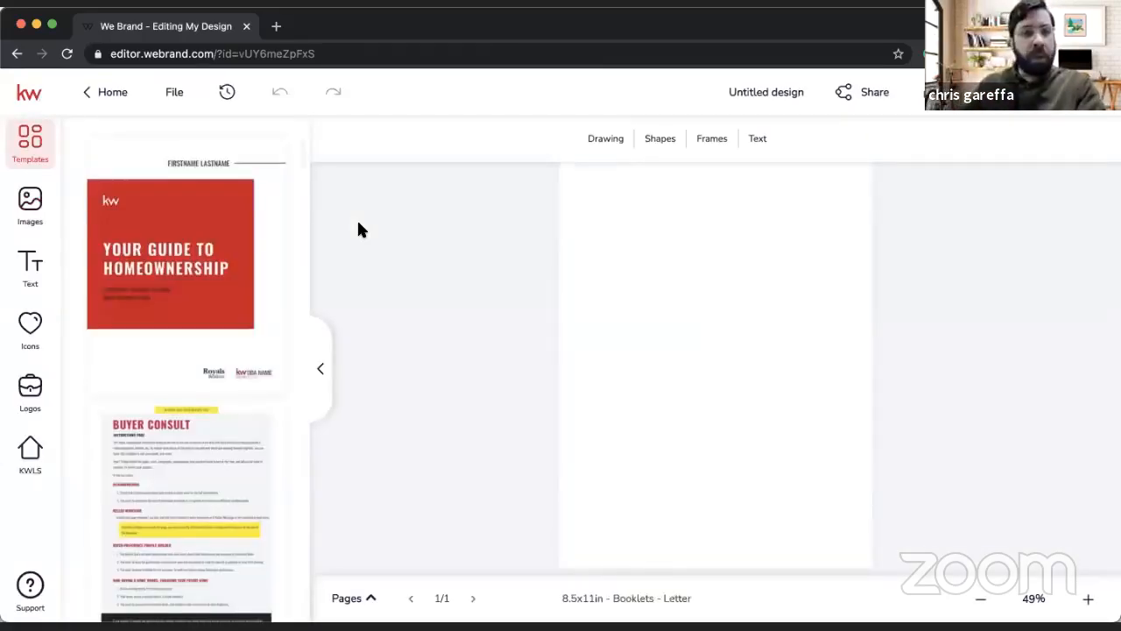
{"action": "mouse_move", "coordinate": [183, 251]}
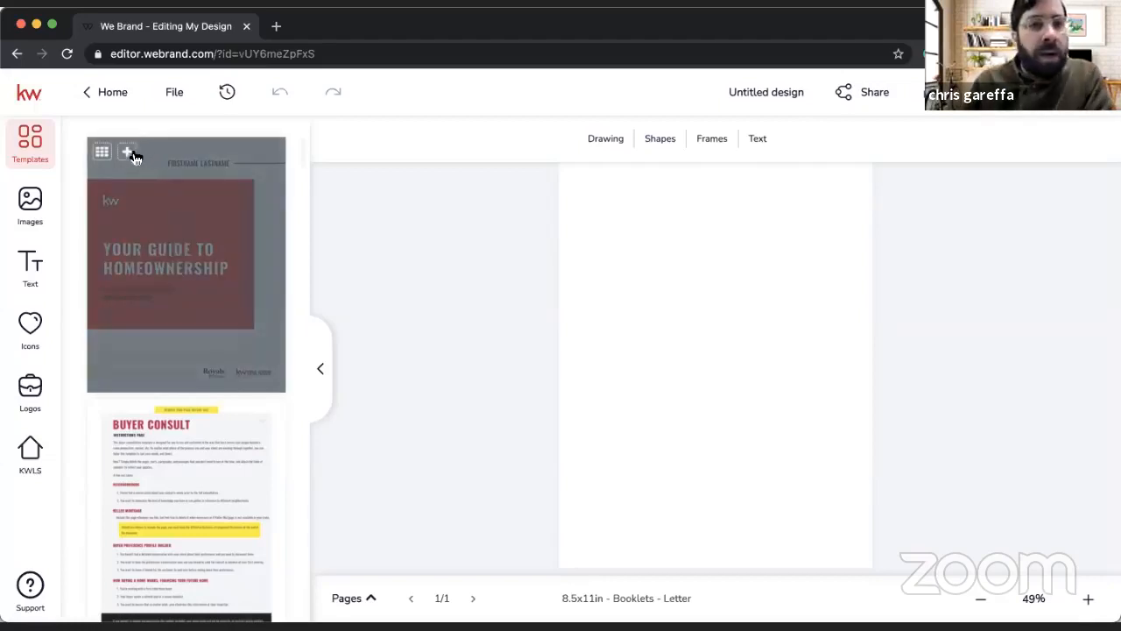
{"action": "left_click", "coordinate": [180, 271]}
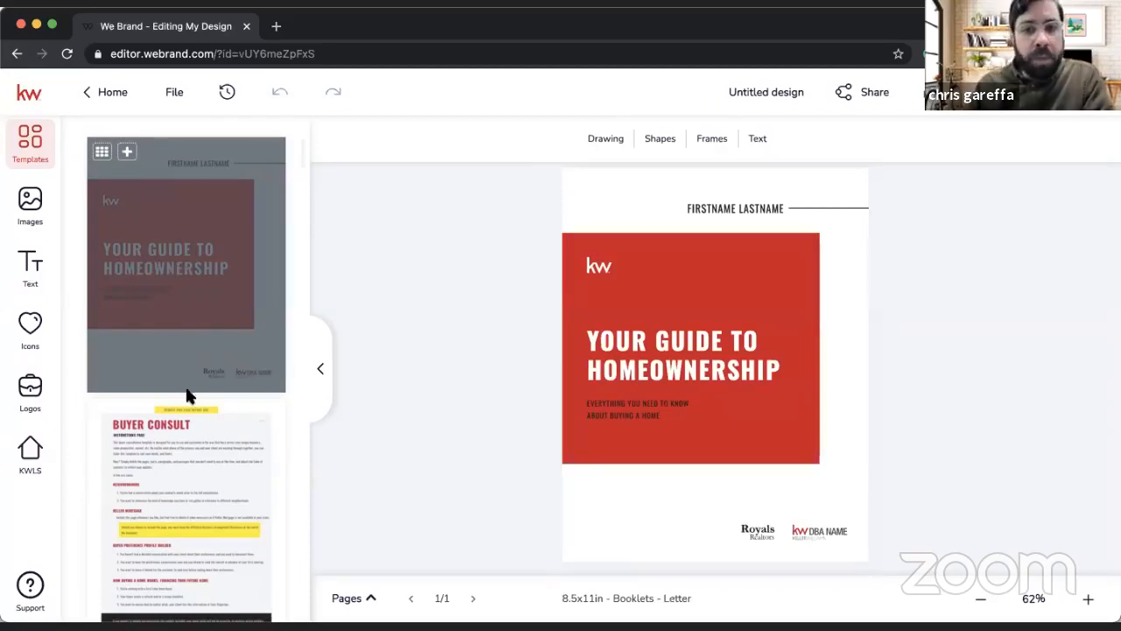
Step: Replace the FIRSTNAME LASTNAME placeholder on the cover with the agent's full name and save the text
{"action": "left_click", "coordinate": [717, 207]}
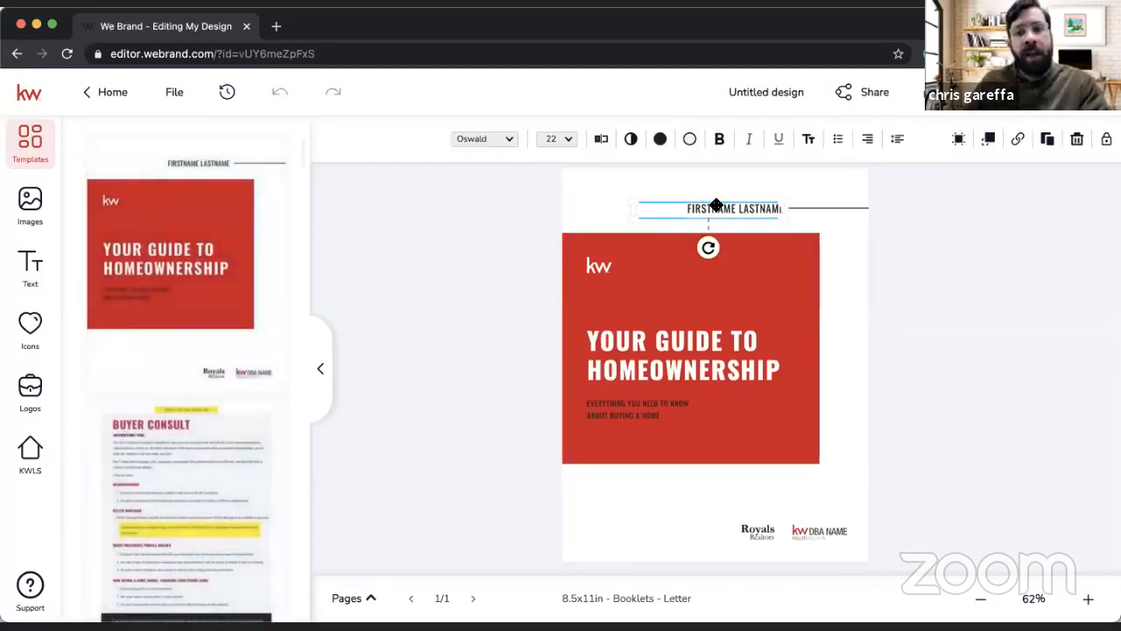
{"action": "left_click", "coordinate": [601, 138]}
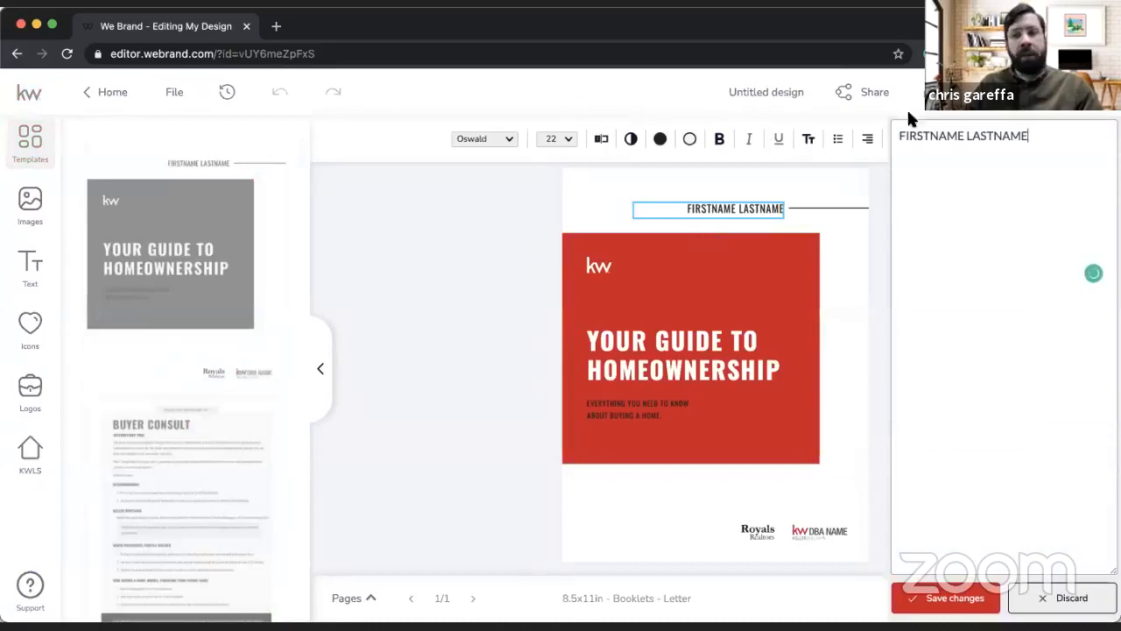
{"action": "triple_click", "coordinate": [925, 133]}
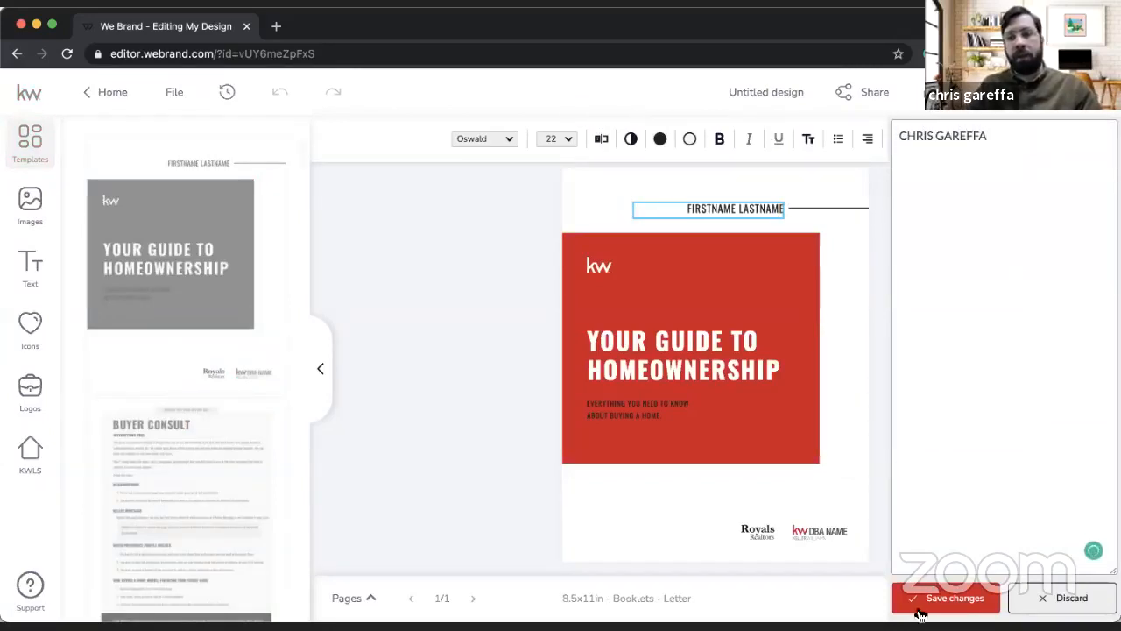
{"action": "left_click", "coordinate": [920, 611]}
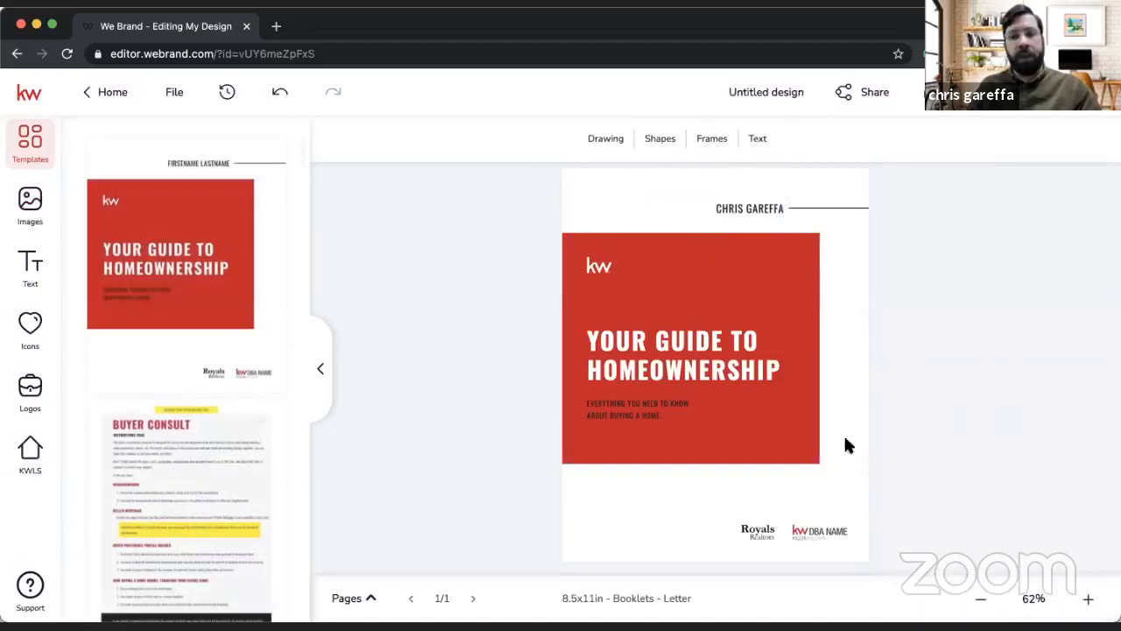
Step: Delete the Royals Realtors logo from the cover, along with the placeholder image beneath it
{"action": "left_click", "coordinate": [754, 524]}
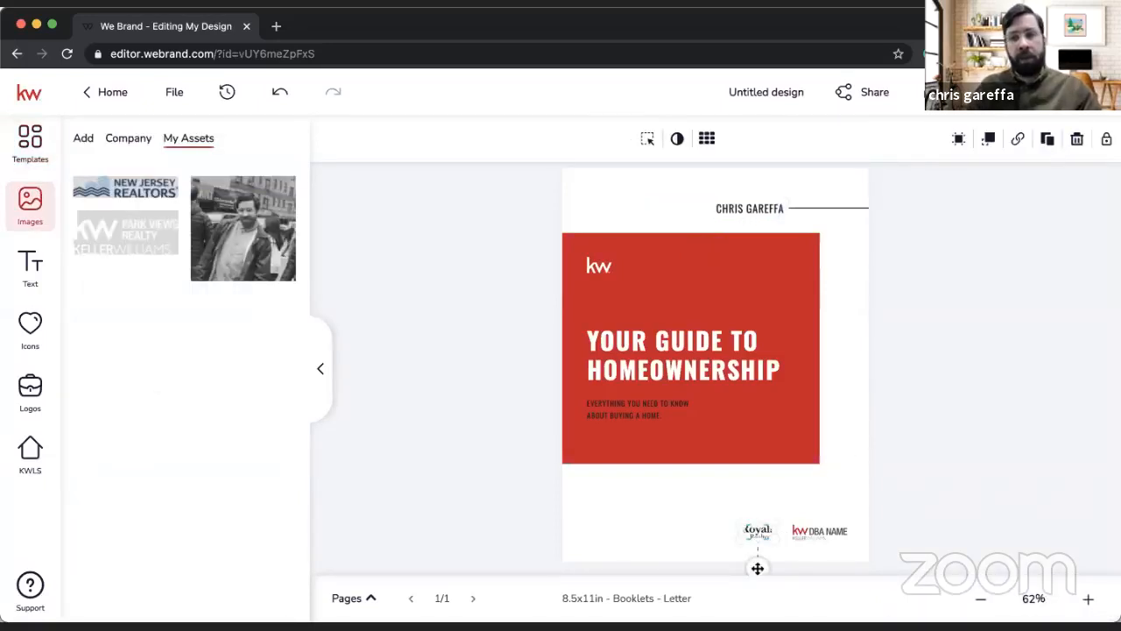
{"action": "left_click", "coordinate": [1085, 142]}
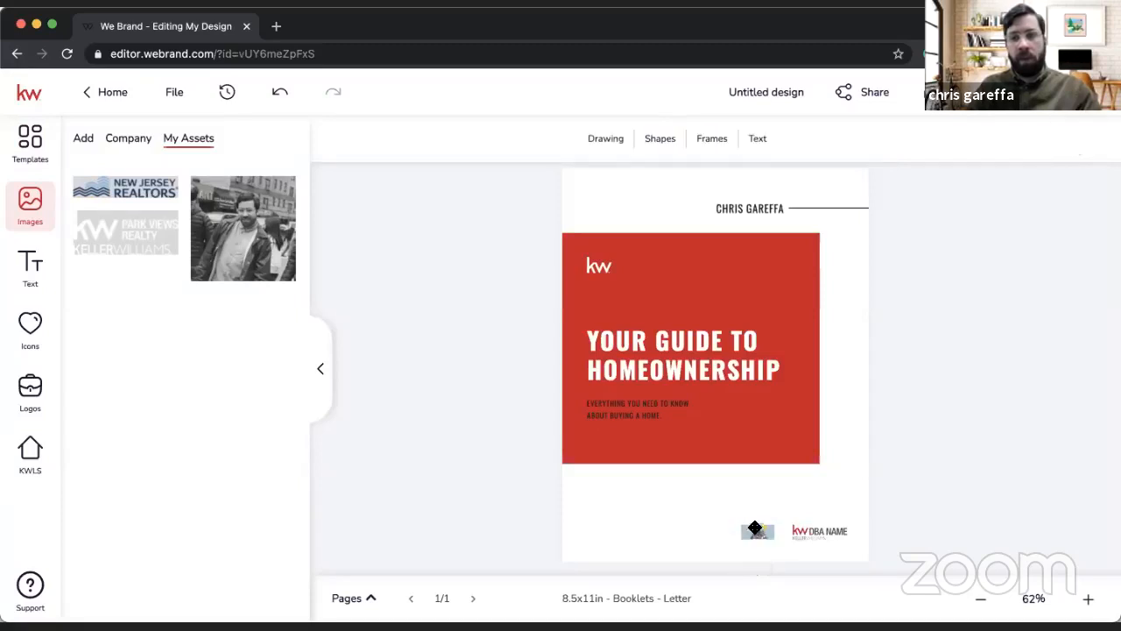
{"action": "left_click", "coordinate": [755, 528]}
{"action": "left_click", "coordinate": [1077, 143]}
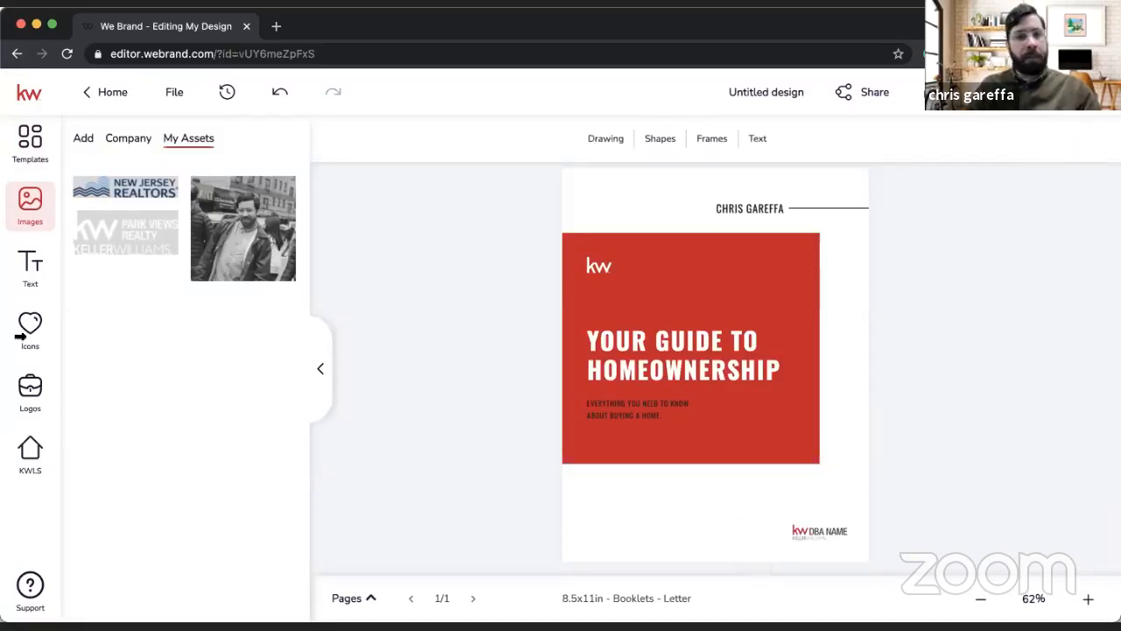
Step: Replace the KW DBA Name logo on the cover with the red-and-grey KW City Views Realty logo from the agent's own assets
{"action": "left_click", "coordinate": [53, 465]}
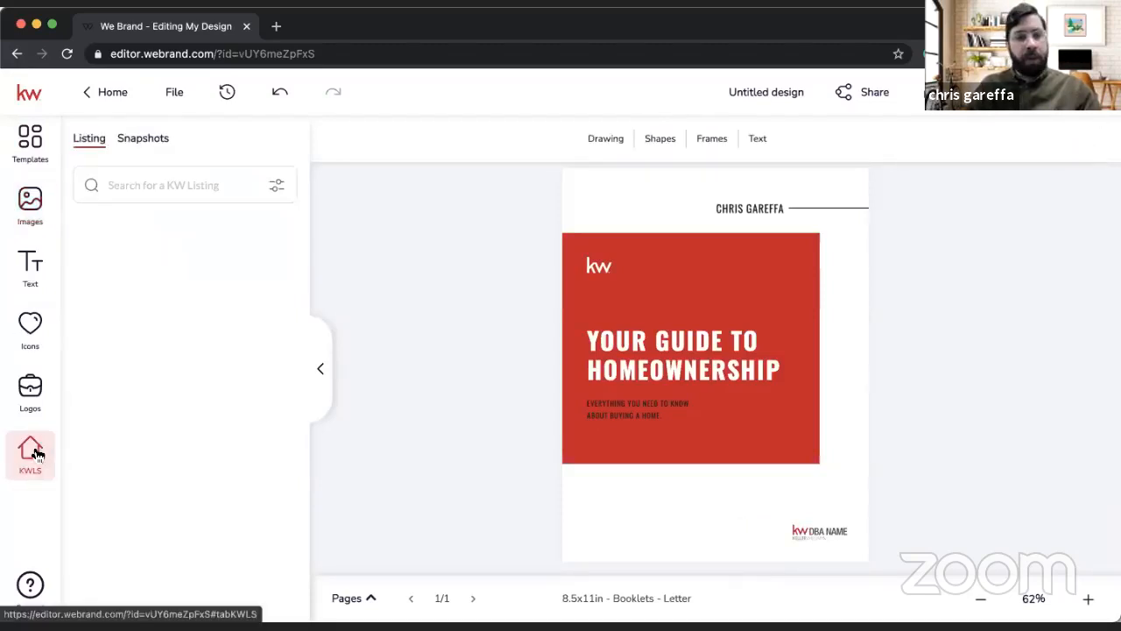
{"action": "left_click", "coordinate": [27, 392]}
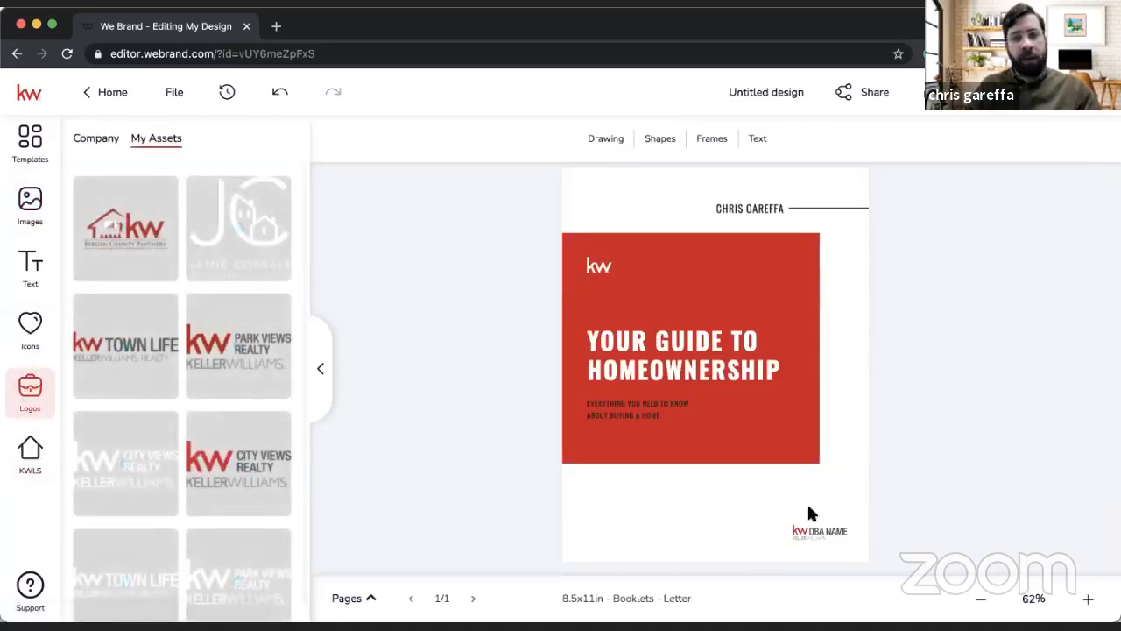
{"action": "left_click_drag", "start_coordinate": [811, 514], "coordinate": [811, 533]}
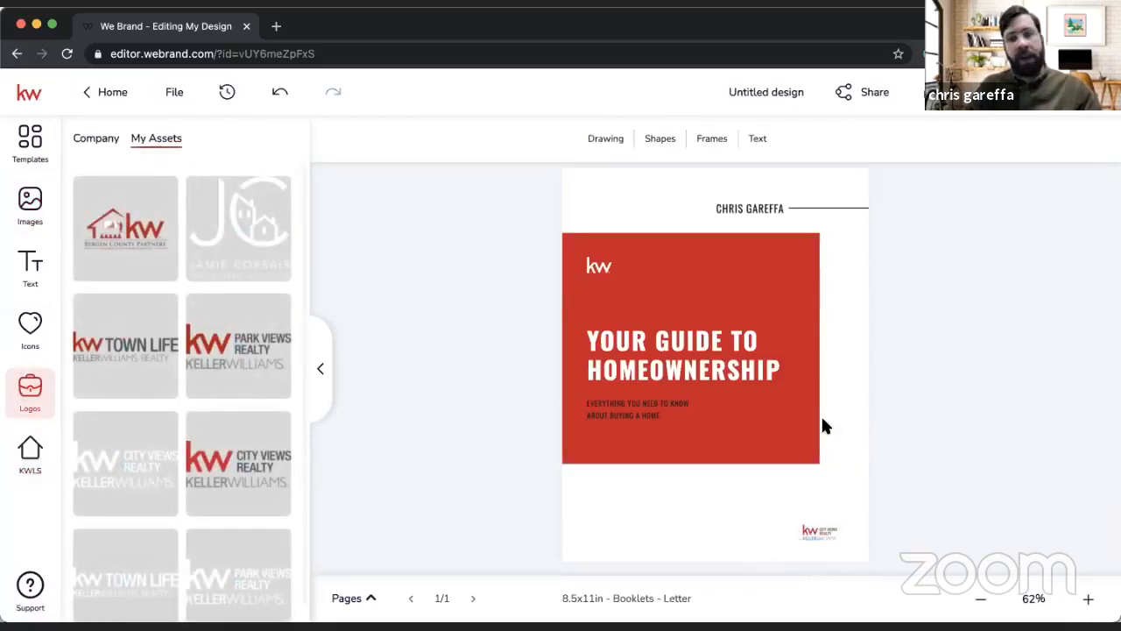
Step: Add the "A Sound Decision" template layout to the booklet as a new page
{"action": "left_click", "coordinate": [42, 143]}
{"action": "scroll", "coordinate": [184, 408], "scroll_direction": "down", "scroll_amount": 2}
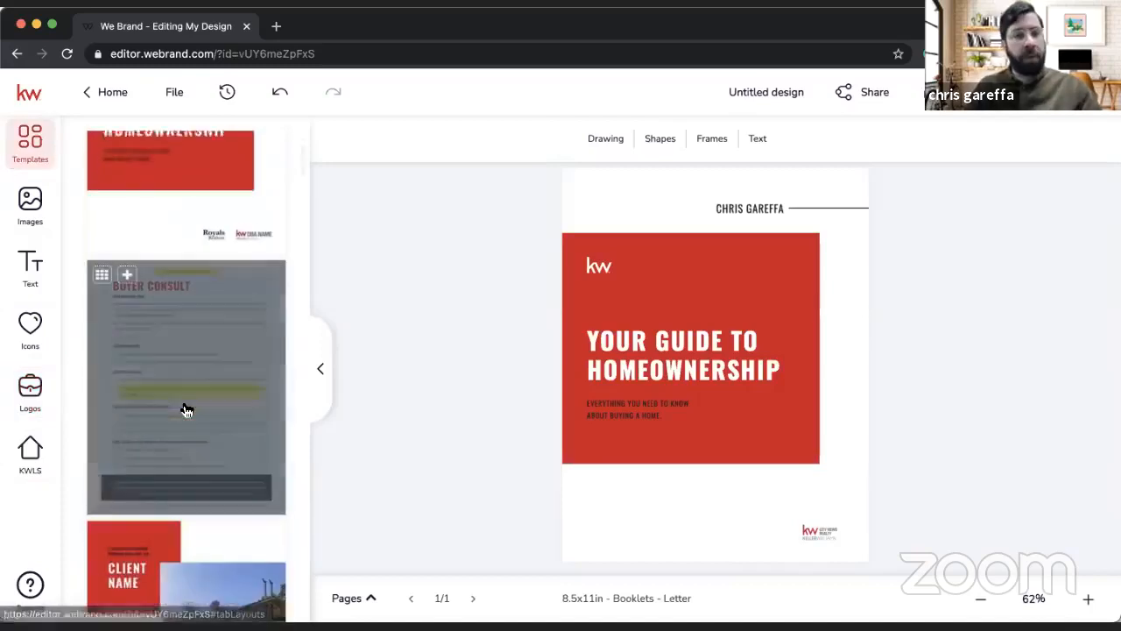
{"action": "scroll", "coordinate": [197, 344], "scroll_direction": "down", "scroll_amount": 2}
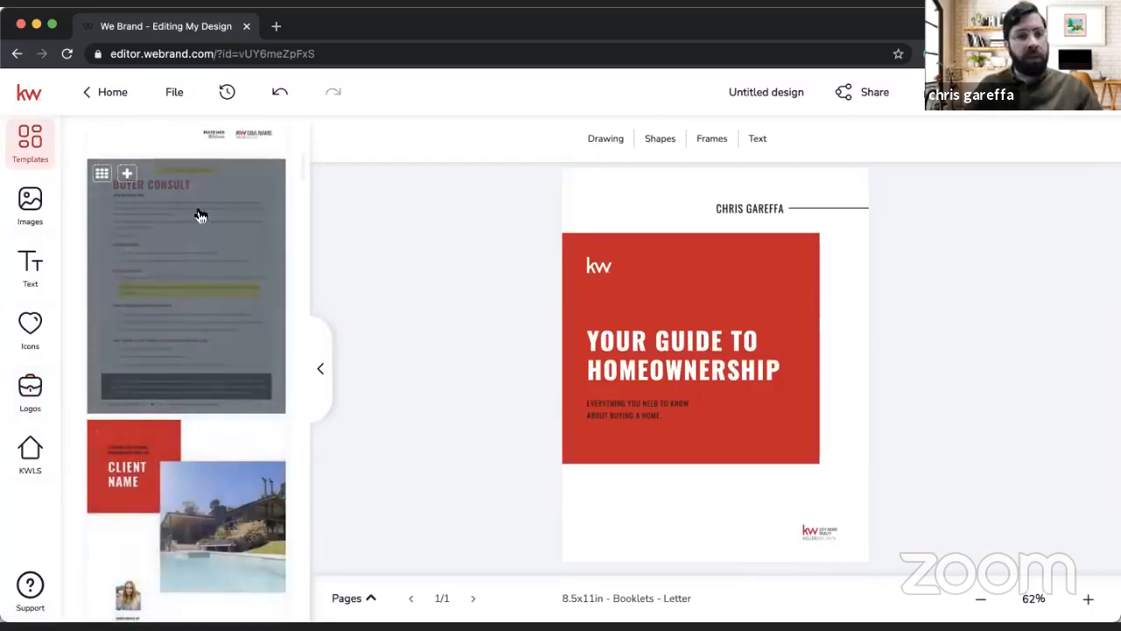
{"action": "scroll", "coordinate": [264, 306], "scroll_direction": "down", "scroll_amount": 5}
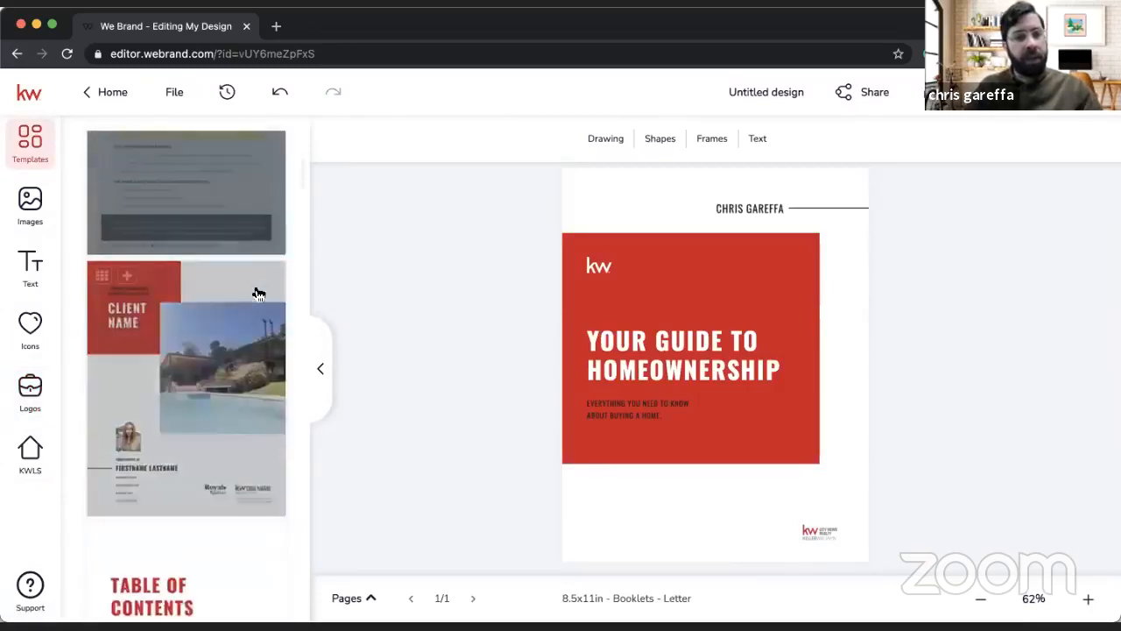
{"action": "scroll", "coordinate": [255, 292], "scroll_direction": "down", "scroll_amount": 7}
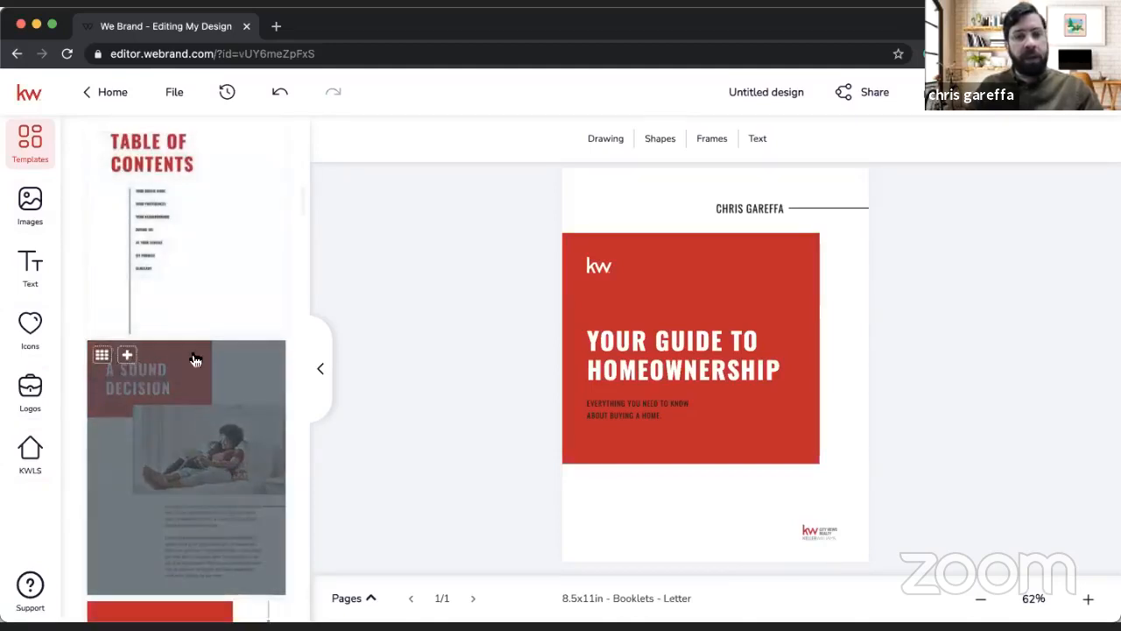
{"action": "scroll", "coordinate": [171, 313], "scroll_direction": "down", "scroll_amount": 1}
{"action": "left_click", "coordinate": [127, 294]}
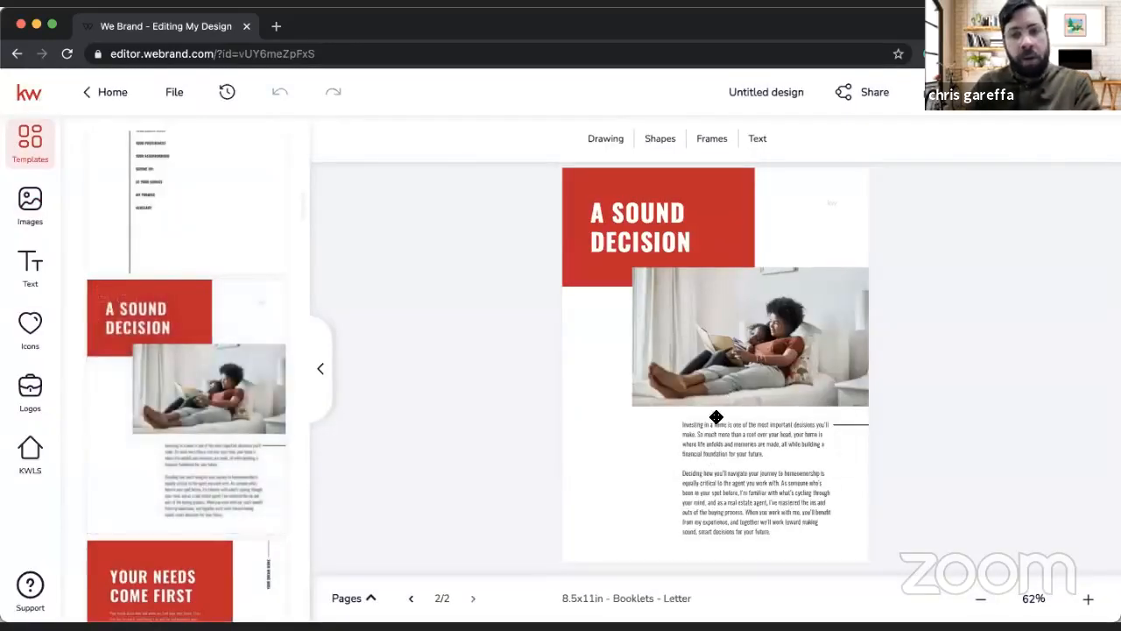
Step: Add the "Your Needs Come First" layout as a new page and check its dream-scenario questions
{"action": "scroll", "coordinate": [186, 376], "scroll_direction": "down", "scroll_amount": 5}
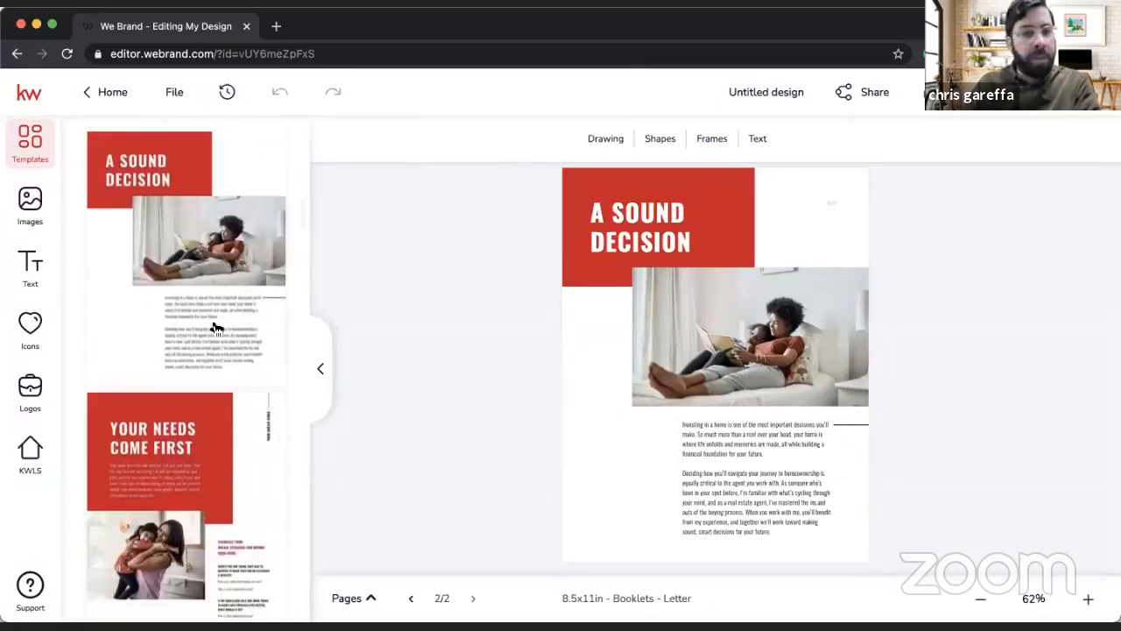
{"action": "left_click", "coordinate": [126, 307]}
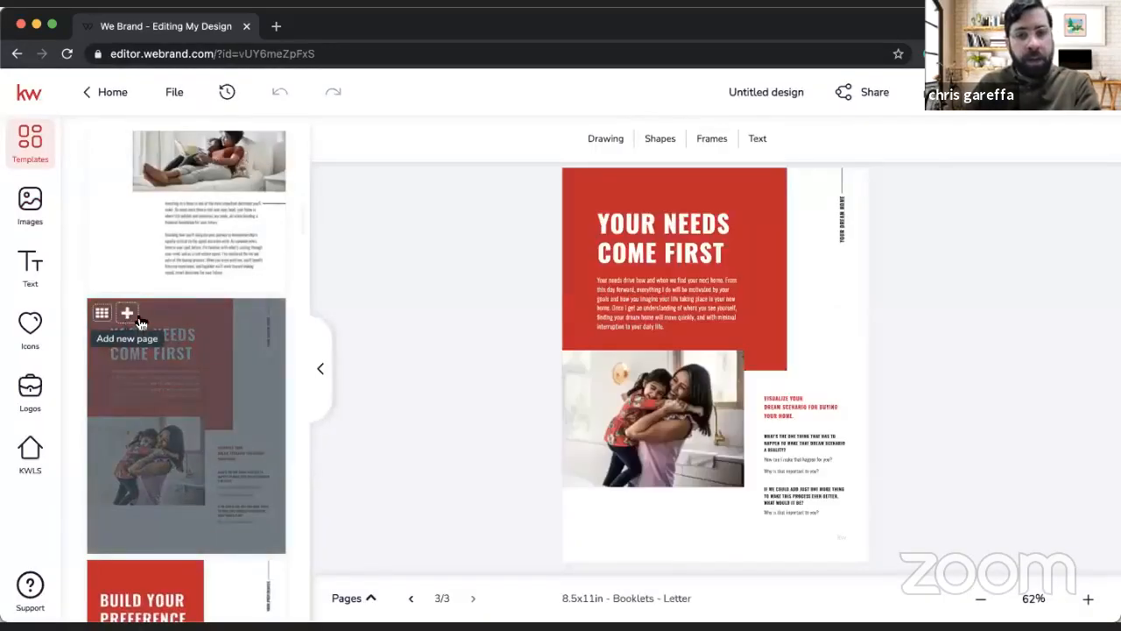
{"action": "left_click", "coordinate": [1089, 599]}
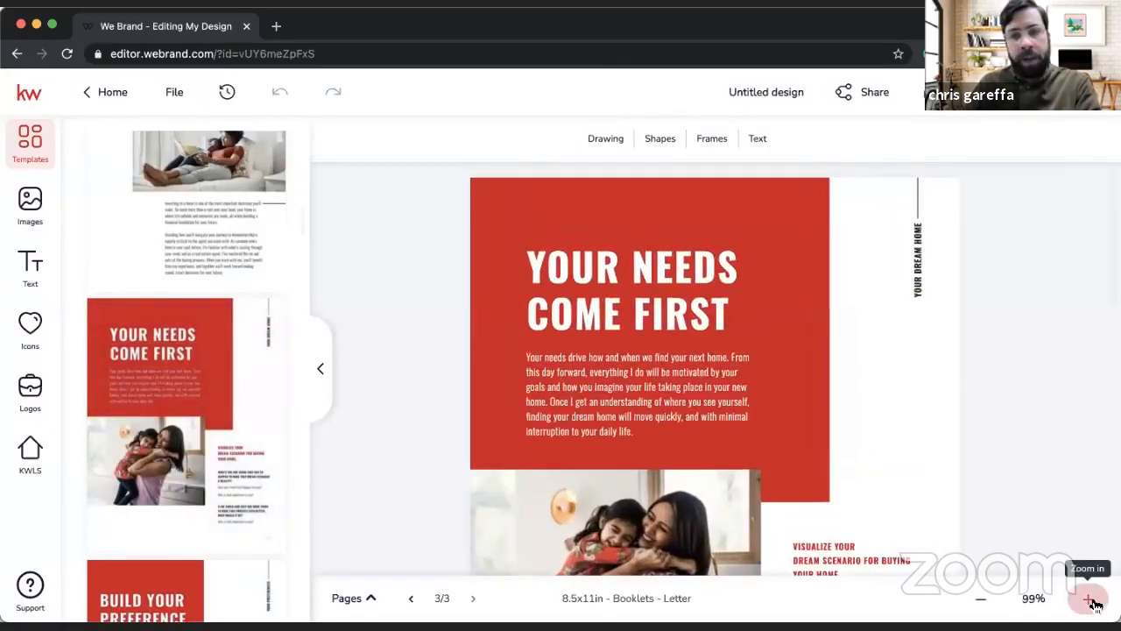
{"action": "left_click", "coordinate": [1089, 600]}
{"action": "scroll", "coordinate": [676, 433], "scroll_direction": "down", "scroll_amount": 5}
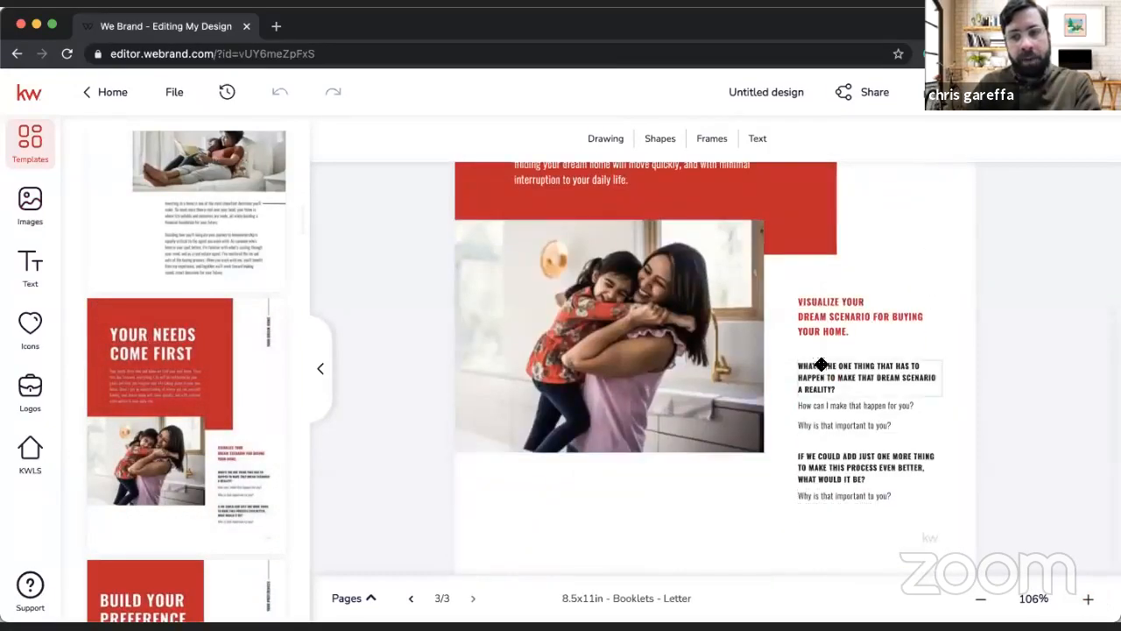
{"action": "scroll", "coordinate": [320, 481], "scroll_direction": "down", "scroll_amount": 1}
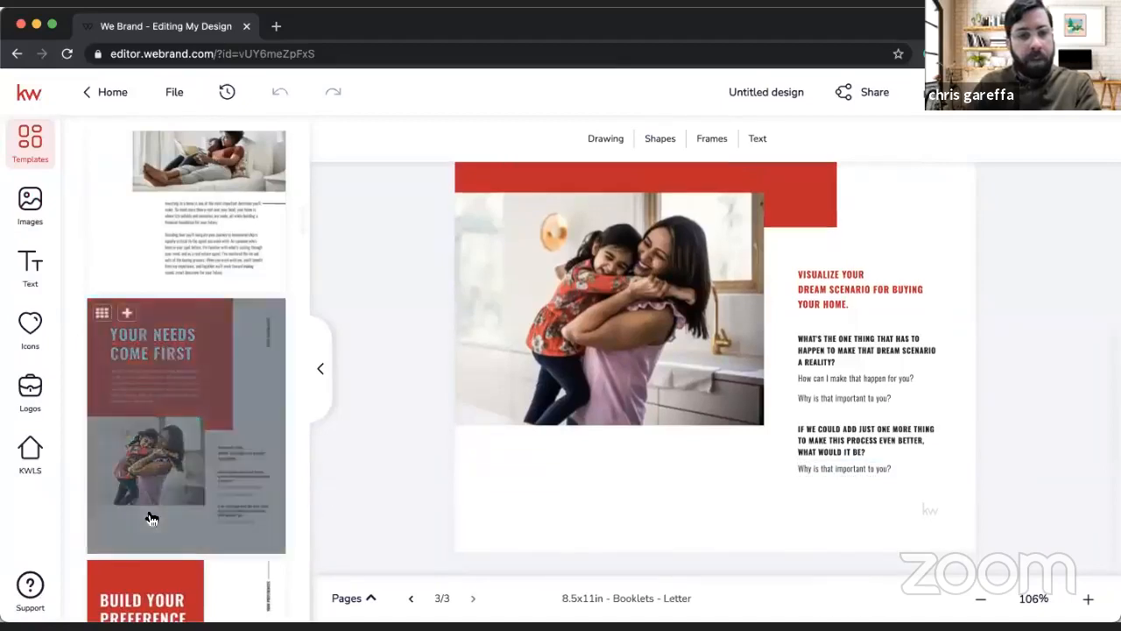
Step: Add the "Build Your Preference Profile" layout as a new page and review its questions and contact-preference checkboxes
{"action": "scroll", "coordinate": [150, 519], "scroll_direction": "down", "scroll_amount": 5}
{"action": "left_click", "coordinate": [127, 359]}
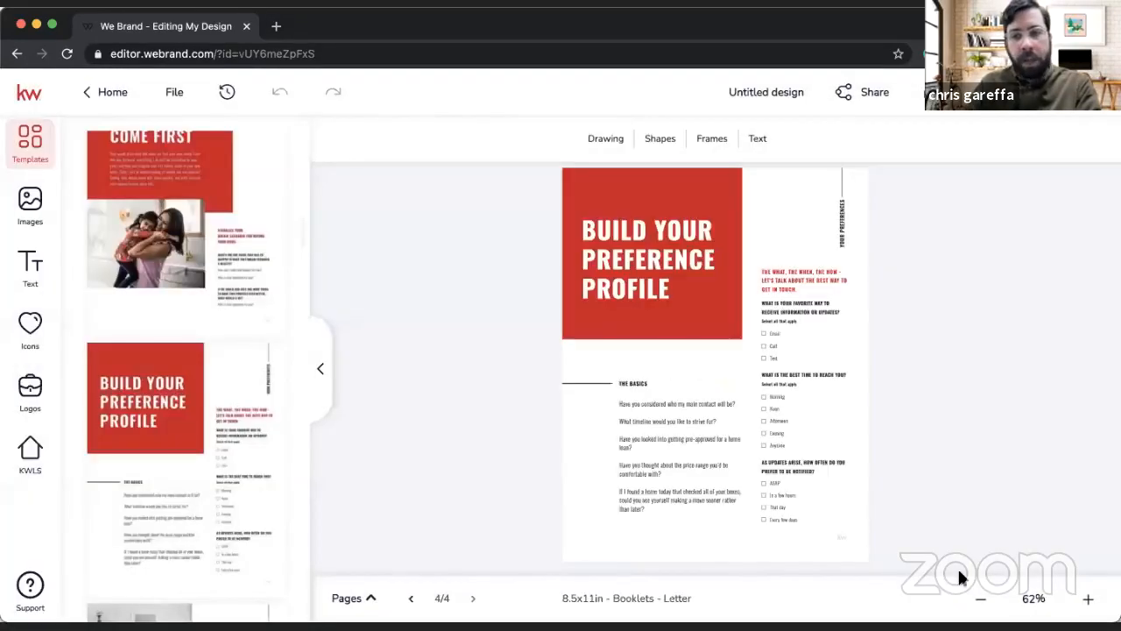
{"action": "left_click", "coordinate": [1089, 598]}
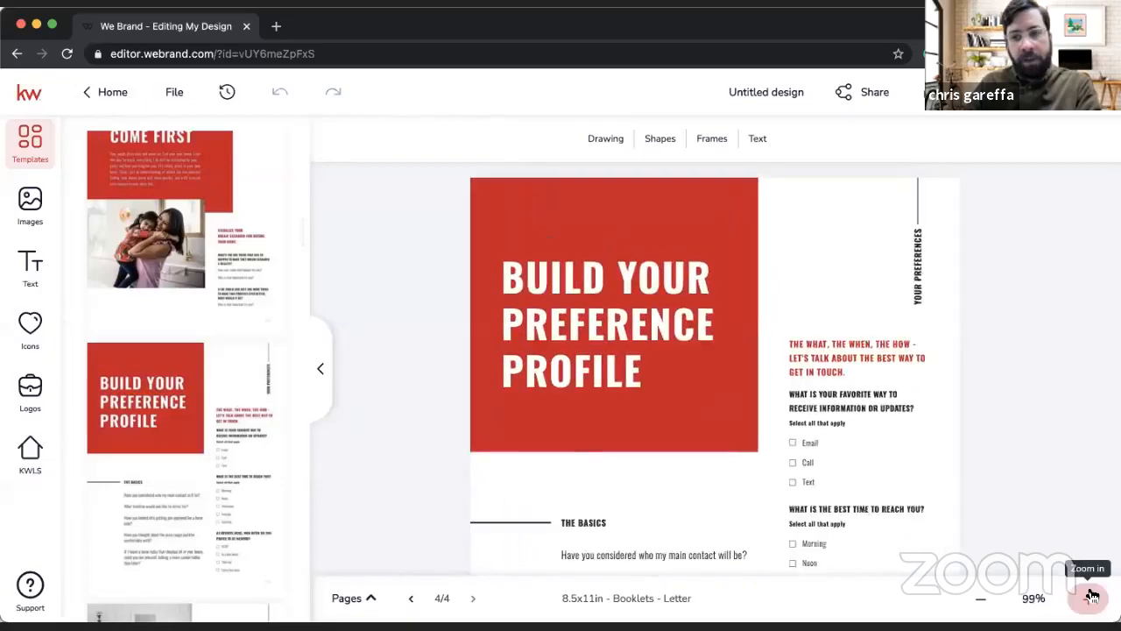
{"action": "scroll", "coordinate": [962, 368], "scroll_direction": "down", "scroll_amount": 4}
{"action": "scroll", "coordinate": [961, 368], "scroll_direction": "up", "scroll_amount": 1}
{"action": "scroll", "coordinate": [961, 368], "scroll_direction": "down", "scroll_amount": 1}
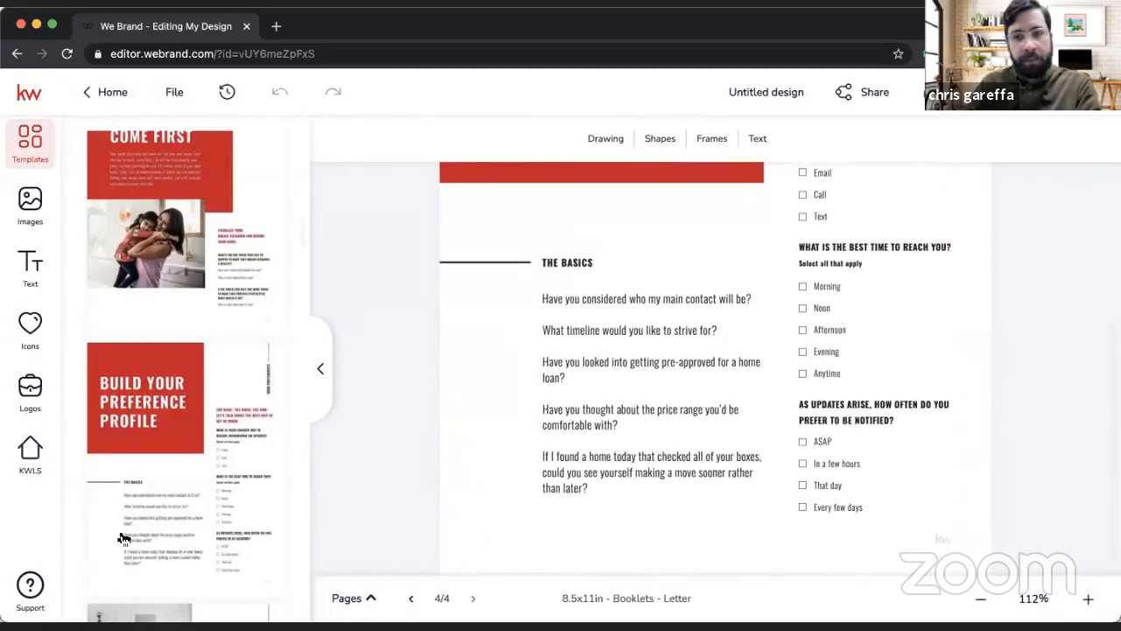
Step: Add both "Your Home Wish List" layouts, the bedroom one and the exterior one, as new pages and look over the exterior page
{"action": "scroll", "coordinate": [181, 530], "scroll_direction": "down", "scroll_amount": 5}
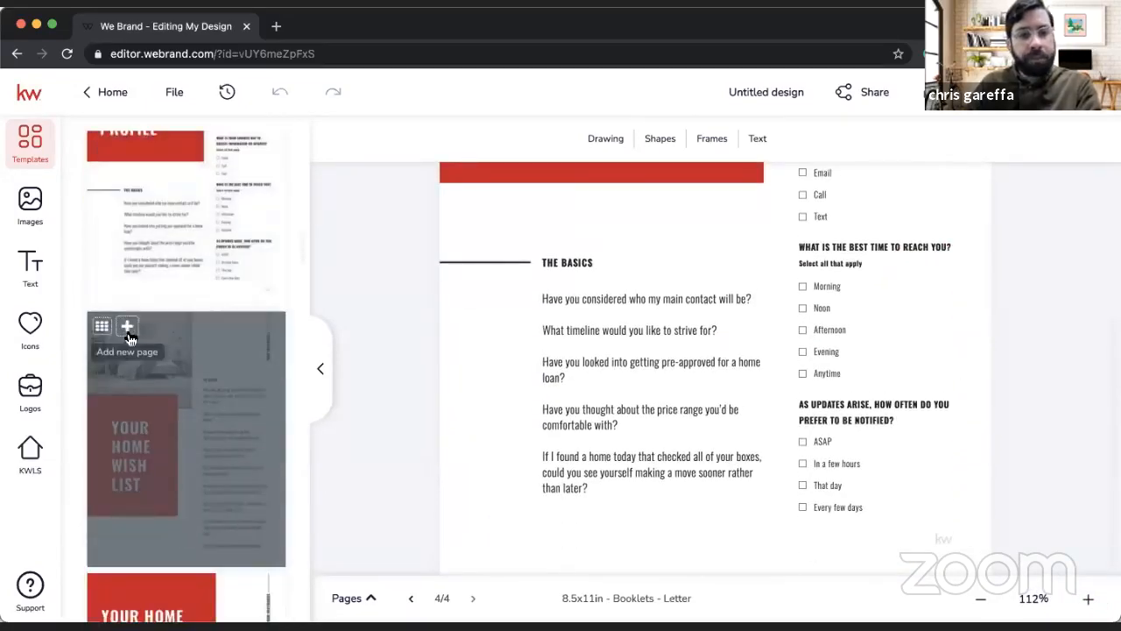
{"action": "left_click", "coordinate": [127, 326]}
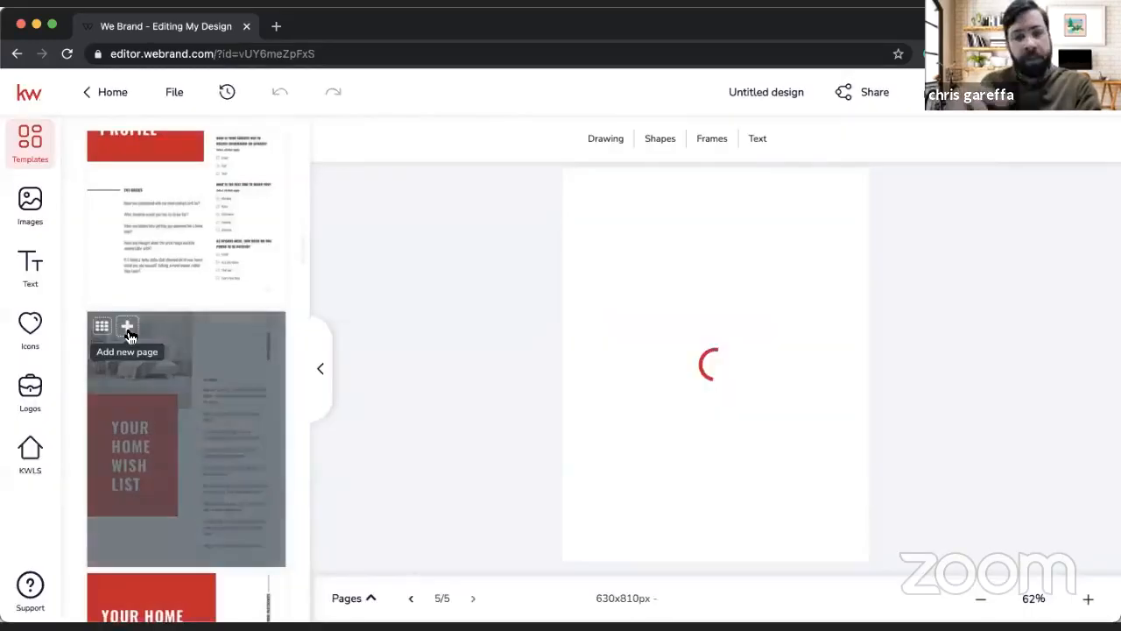
{"action": "scroll", "coordinate": [127, 351], "scroll_direction": "down", "scroll_amount": 3}
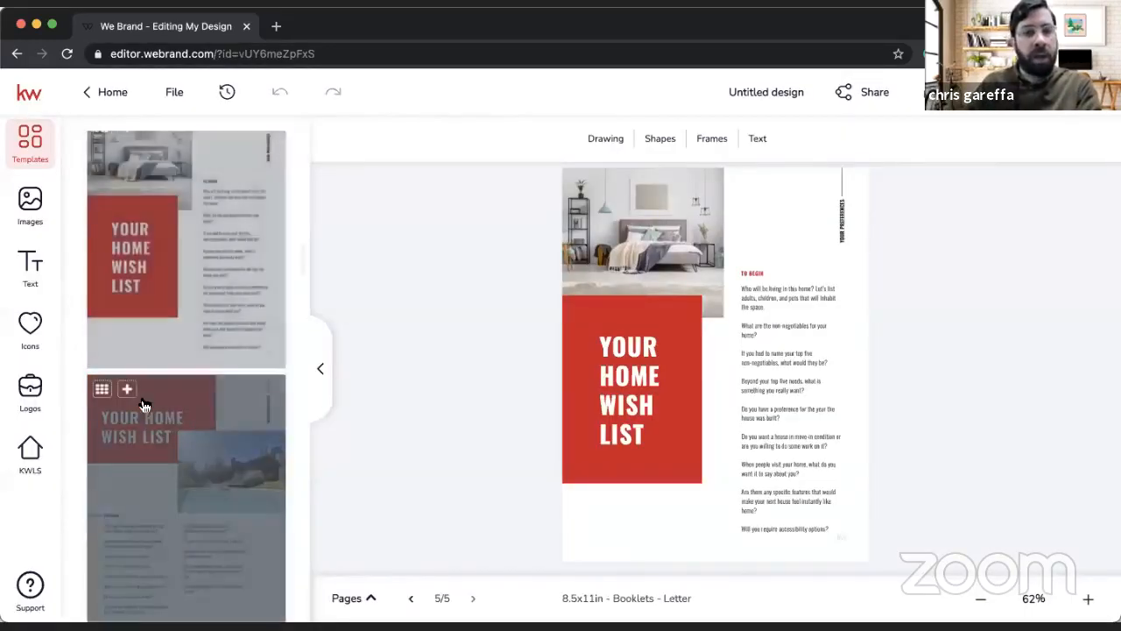
{"action": "left_click", "coordinate": [127, 390]}
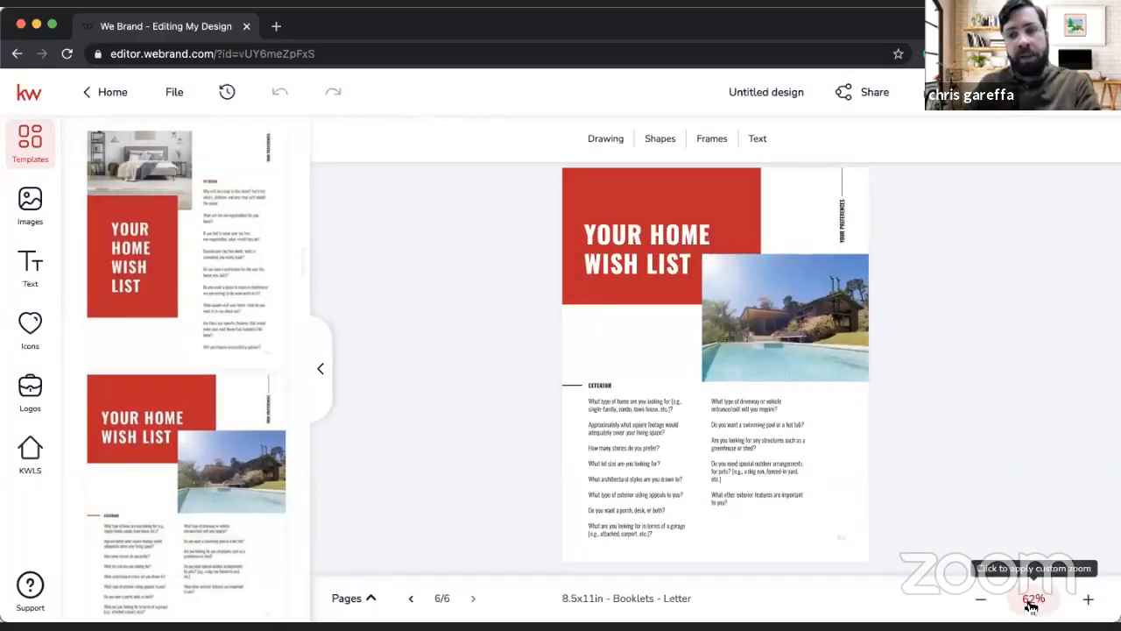
{"action": "left_click", "coordinate": [1031, 599]}
{"action": "left_click", "coordinate": [1007, 323]}
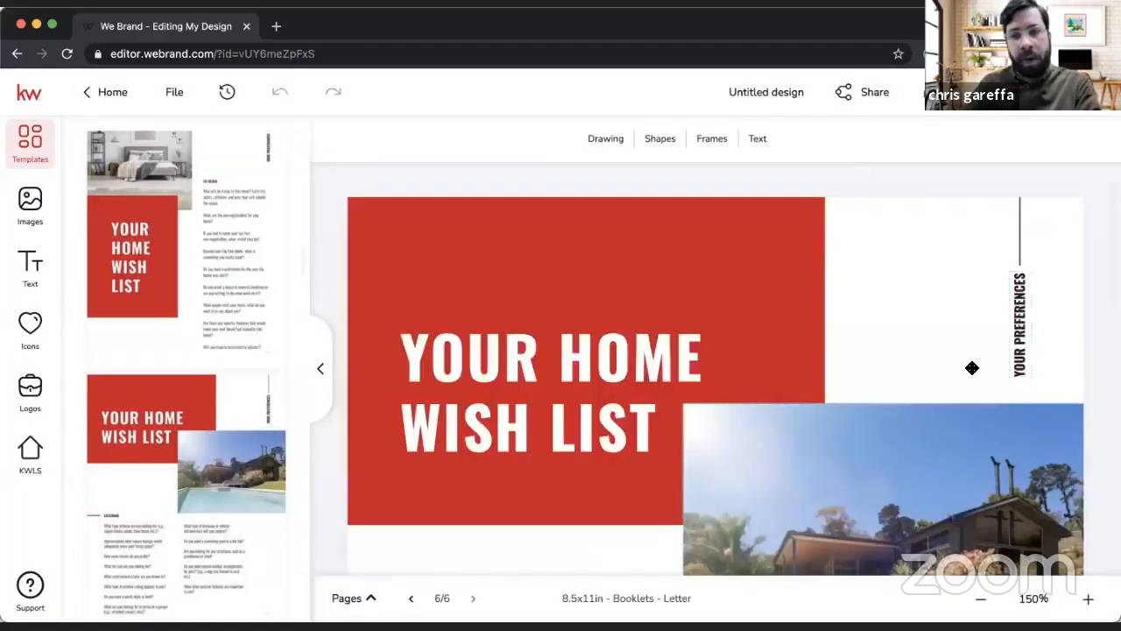
{"action": "scroll", "coordinate": [921, 432], "scroll_direction": "down", "scroll_amount": 5}
{"action": "scroll", "coordinate": [922, 427], "scroll_direction": "up", "scroll_amount": 5}
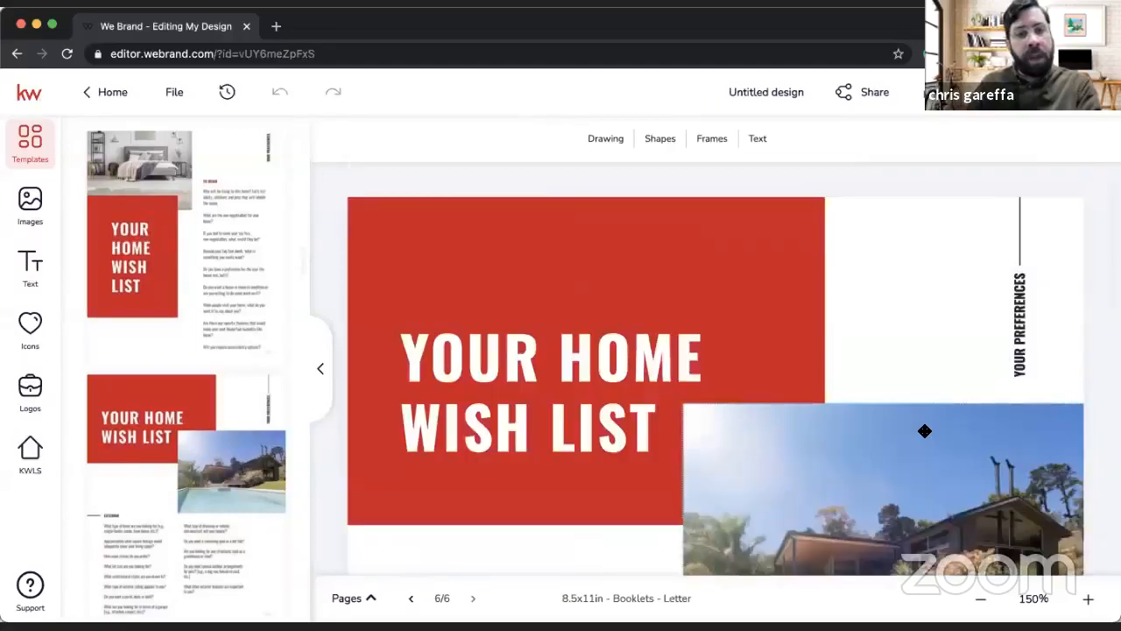
Step: Set the download to a PDF of all pages in high resolution print quality
{"action": "left_click", "coordinate": [876, 93]}
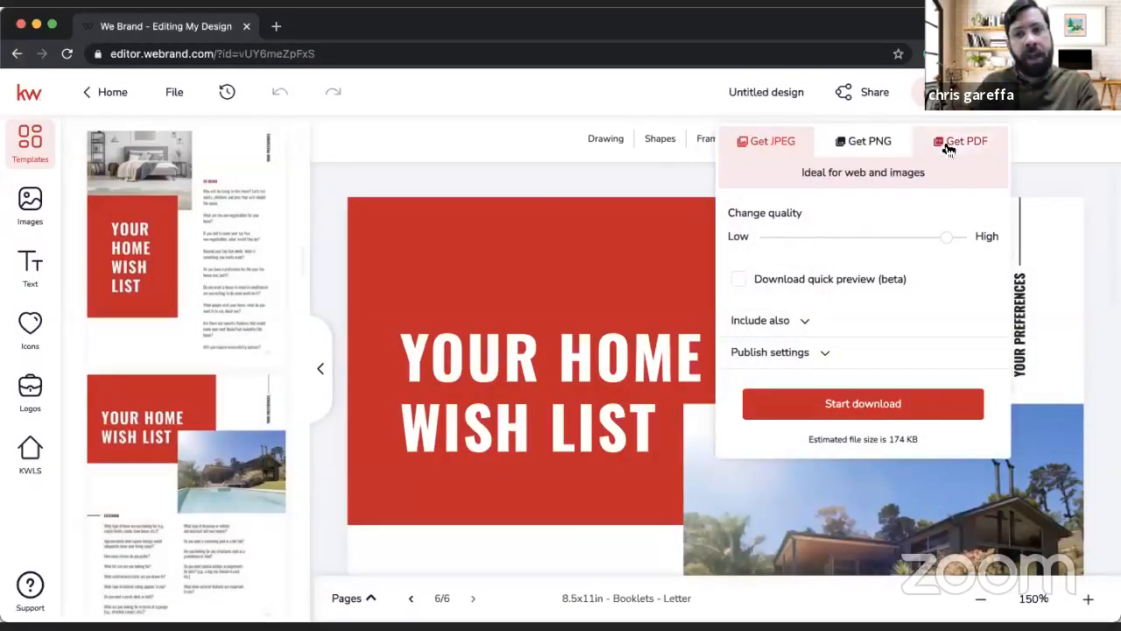
{"action": "left_click", "coordinate": [962, 142]}
{"action": "left_click", "coordinate": [767, 412]}
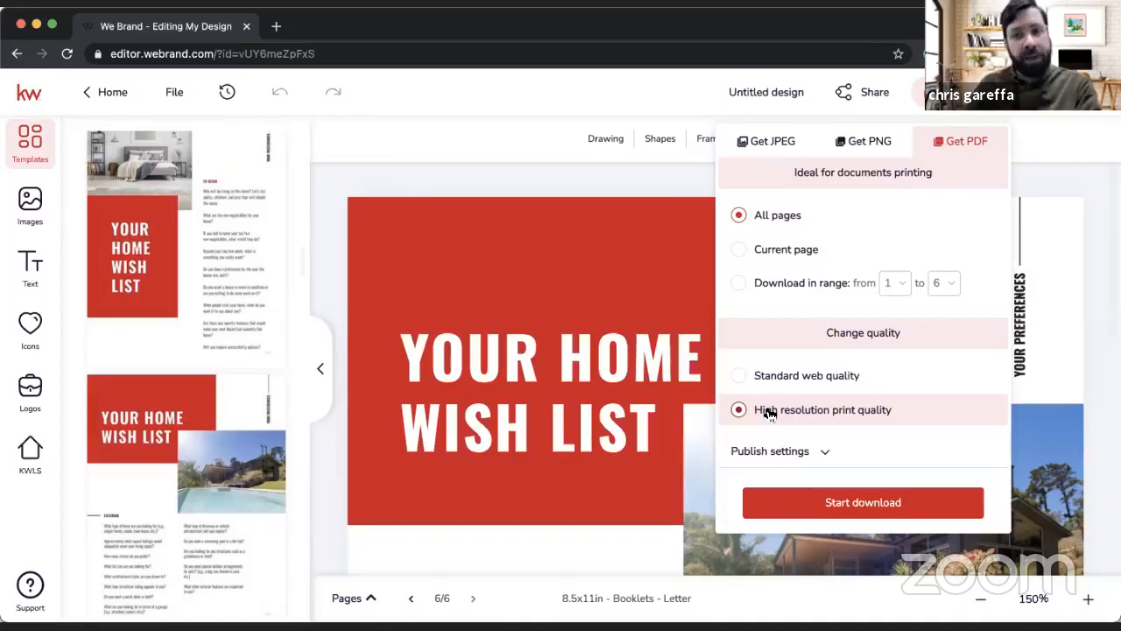
Step: Leave the download settings and view the share options and link for the whole project
{"action": "left_click", "coordinate": [1040, 149]}
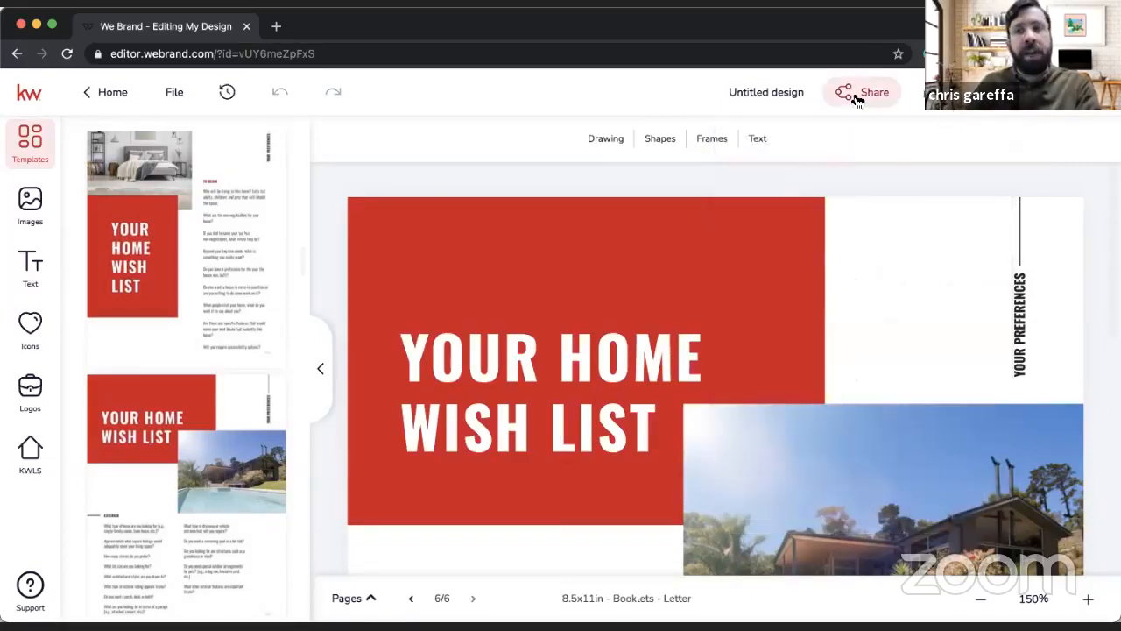
{"action": "left_click", "coordinate": [863, 92]}
{"action": "left_click", "coordinate": [815, 147]}
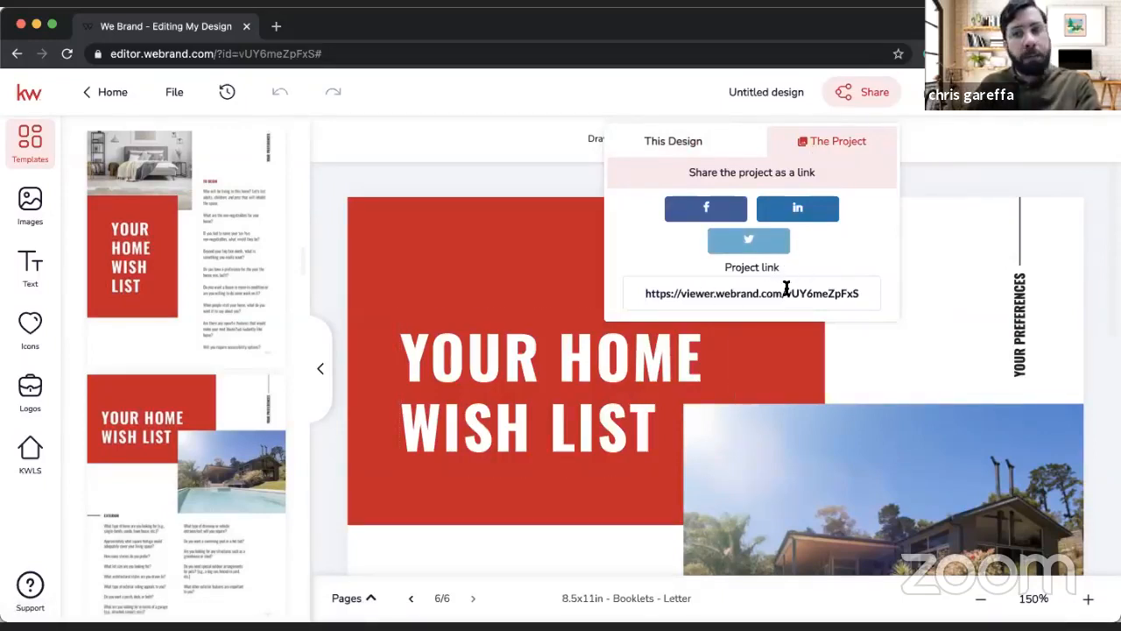
{"action": "left_click", "coordinate": [978, 155]}
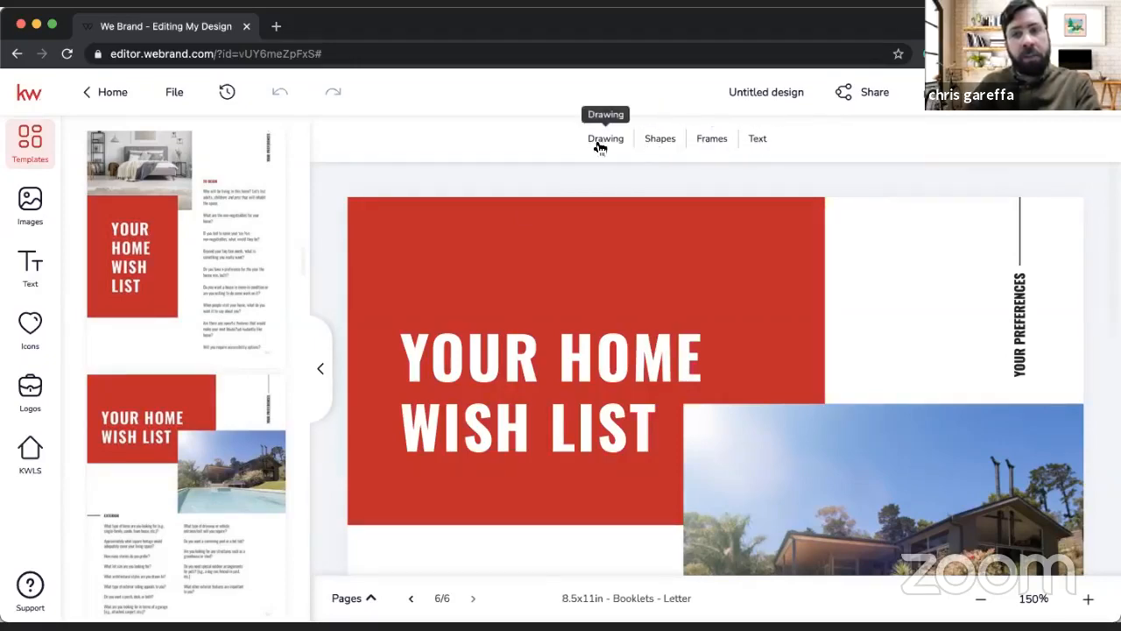
Step: Browse the available drawing tools, basic shapes and image placeholder frames
{"action": "scroll", "coordinate": [679, 260], "scroll_direction": "up", "scroll_amount": 5}
{"action": "scroll", "coordinate": [678, 257], "scroll_direction": "down", "scroll_amount": 5}
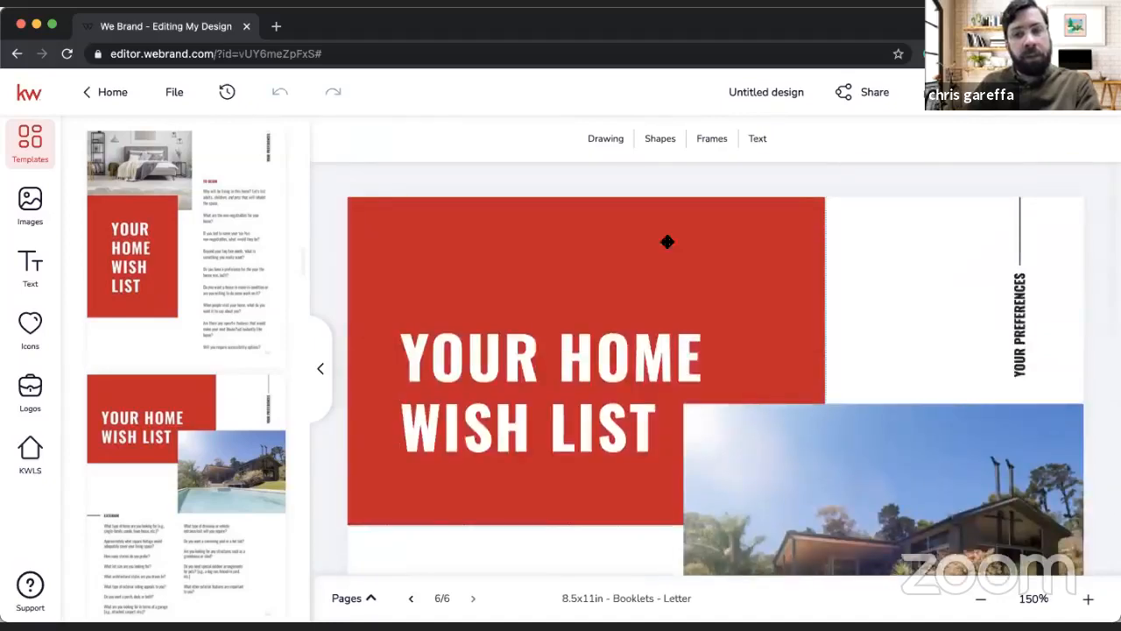
{"action": "left_click", "coordinate": [601, 148]}
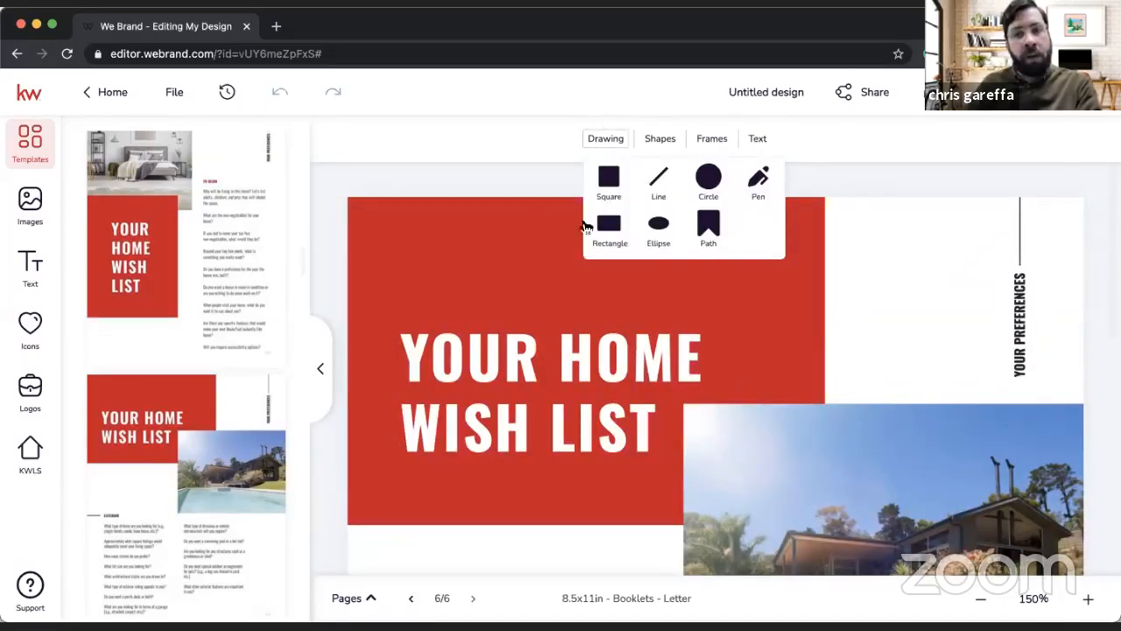
{"action": "left_click", "coordinate": [659, 138]}
{"action": "scroll", "coordinate": [747, 278], "scroll_direction": "down", "scroll_amount": 5}
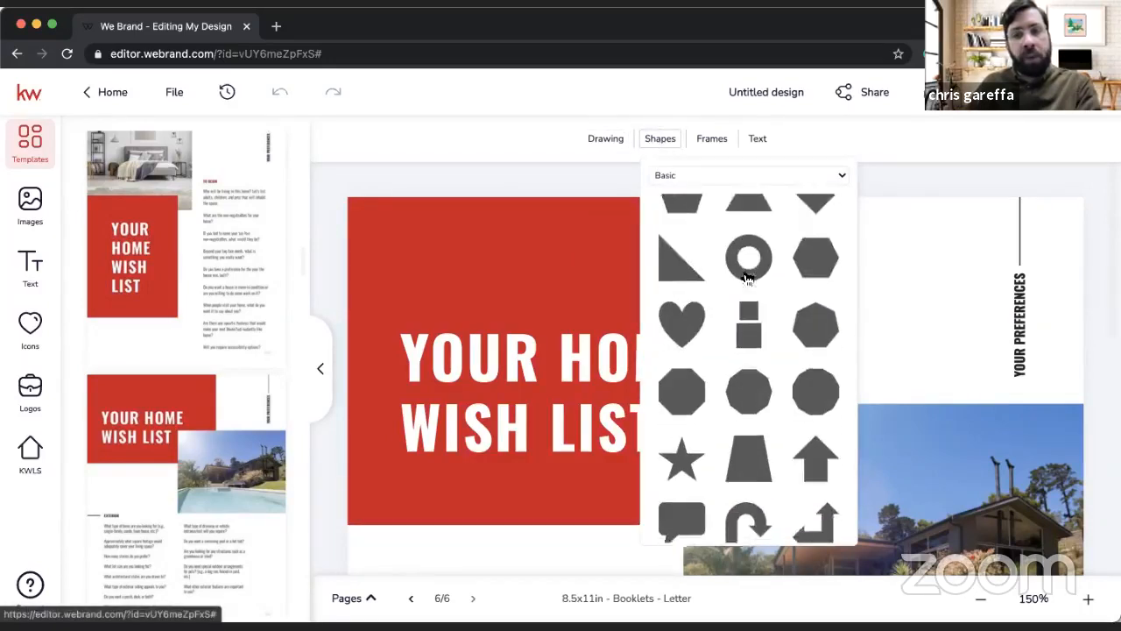
{"action": "scroll", "coordinate": [747, 278], "scroll_direction": "up", "scroll_amount": 5}
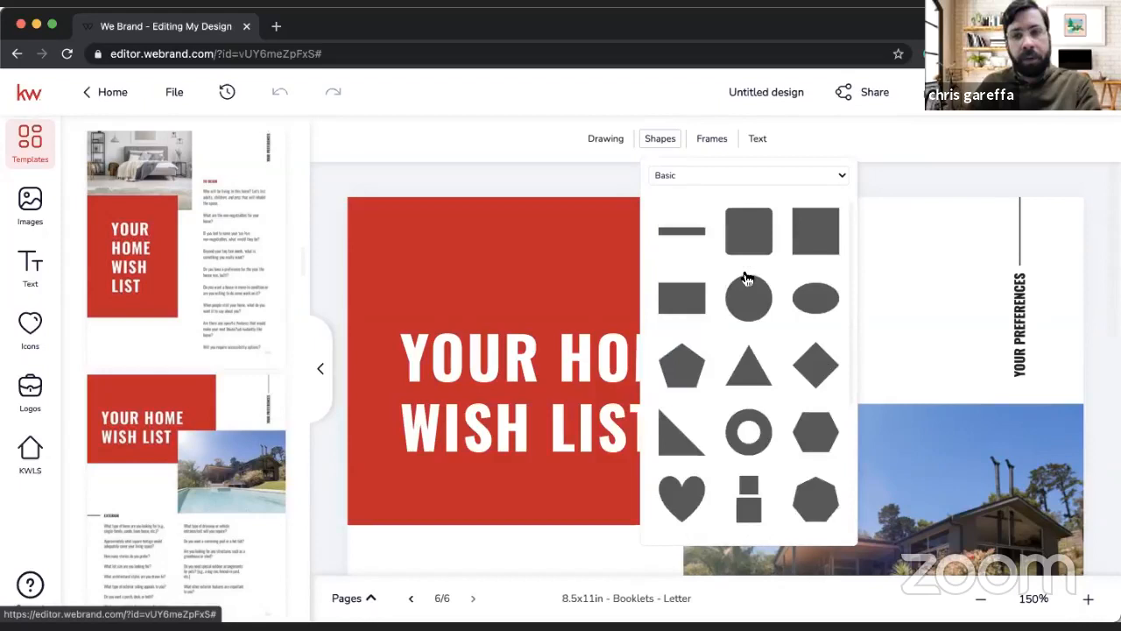
{"action": "left_click", "coordinate": [714, 138]}
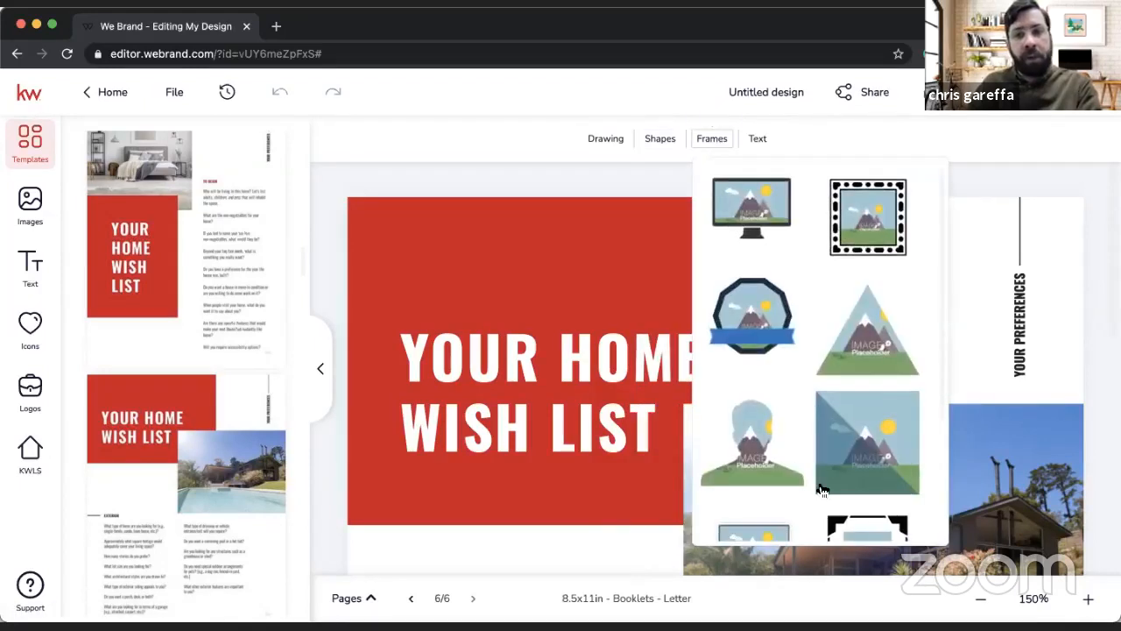
{"action": "scroll", "coordinate": [822, 489], "scroll_direction": "down", "scroll_amount": 3}
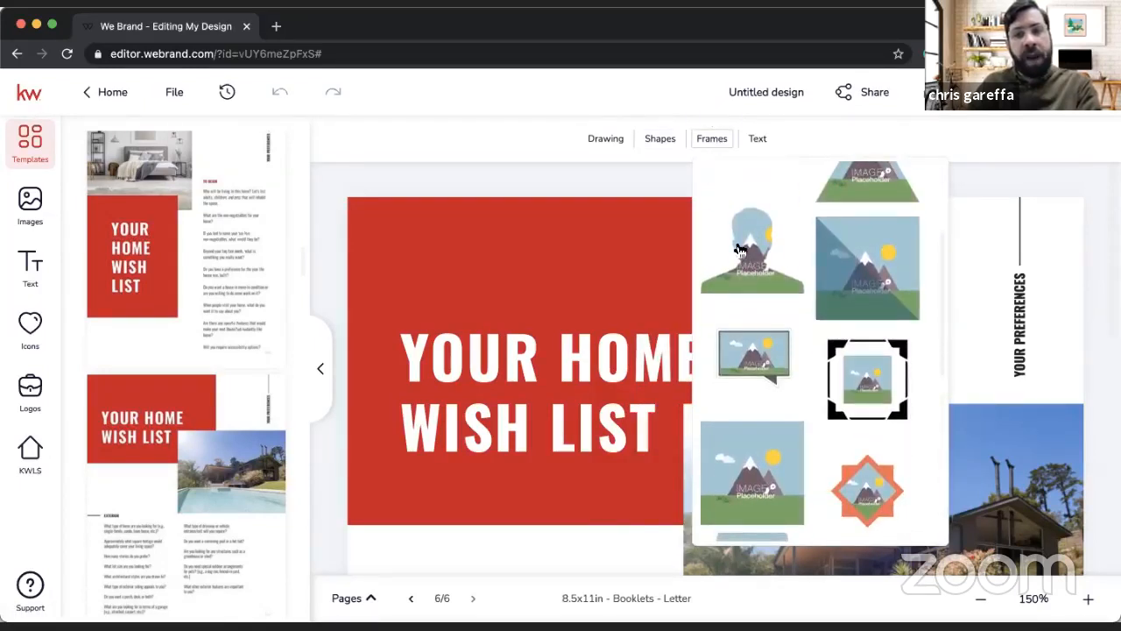
{"action": "scroll", "coordinate": [740, 250], "scroll_direction": "down", "scroll_amount": 3}
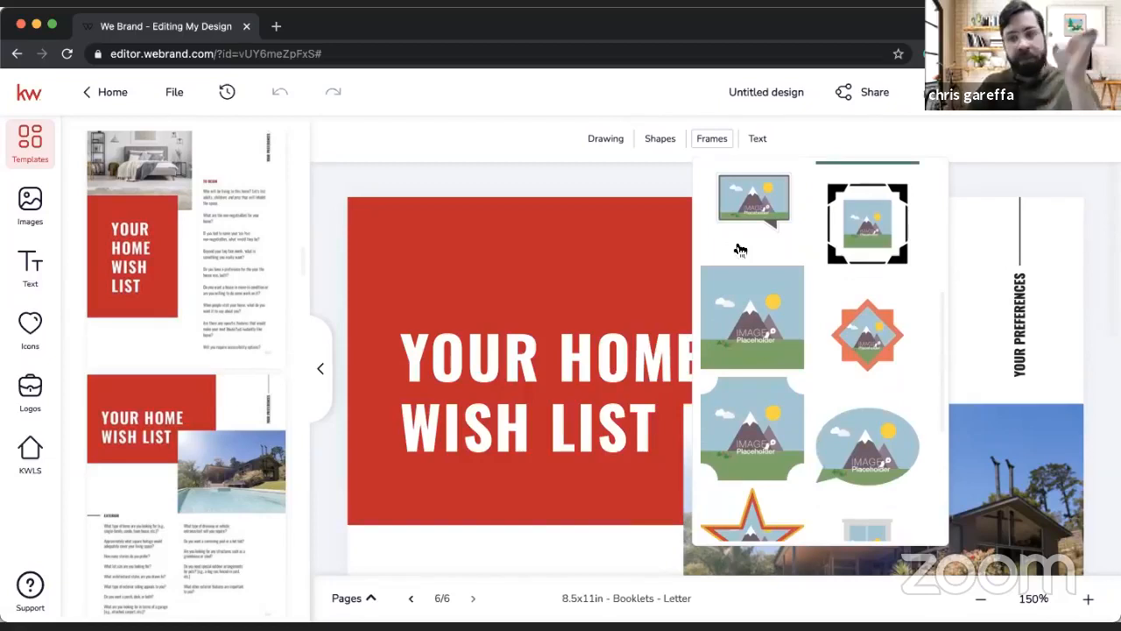
{"action": "scroll", "coordinate": [740, 249], "scroll_direction": "down", "scroll_amount": 3}
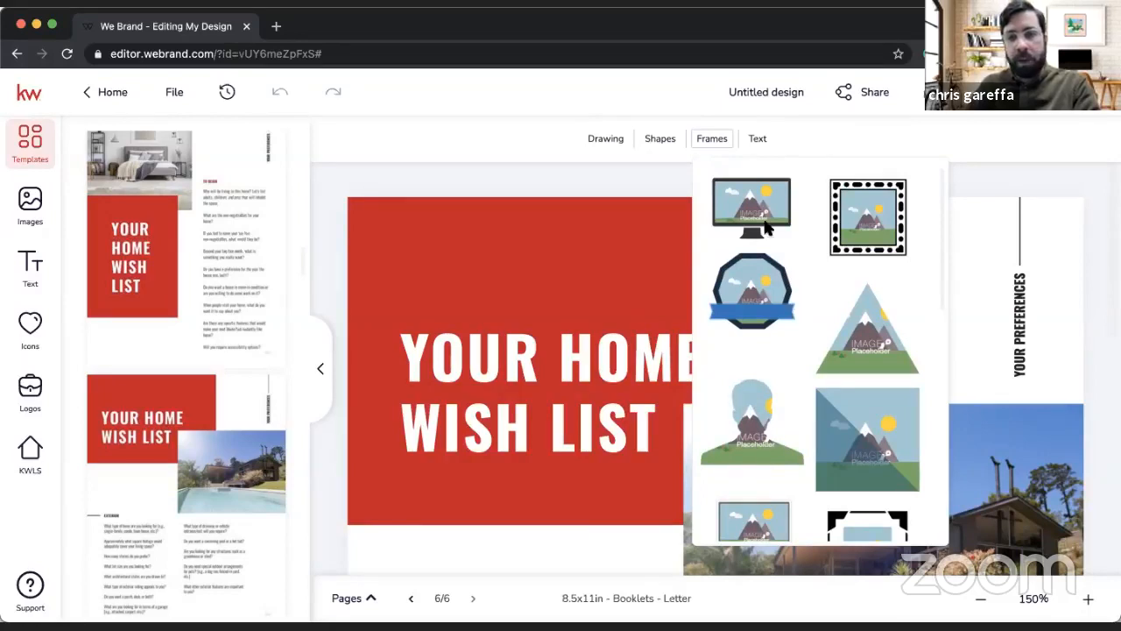
Step: Place a Subtitle text element on the exterior wish list page and delete it again
{"action": "left_click", "coordinate": [758, 140]}
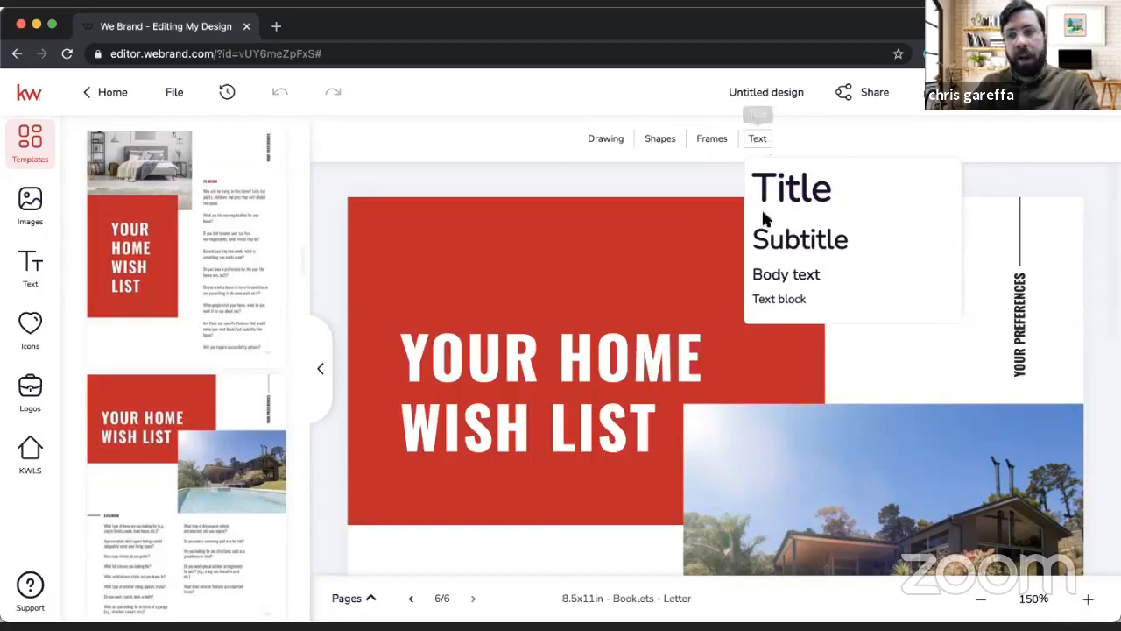
{"action": "left_click", "coordinate": [788, 241]}
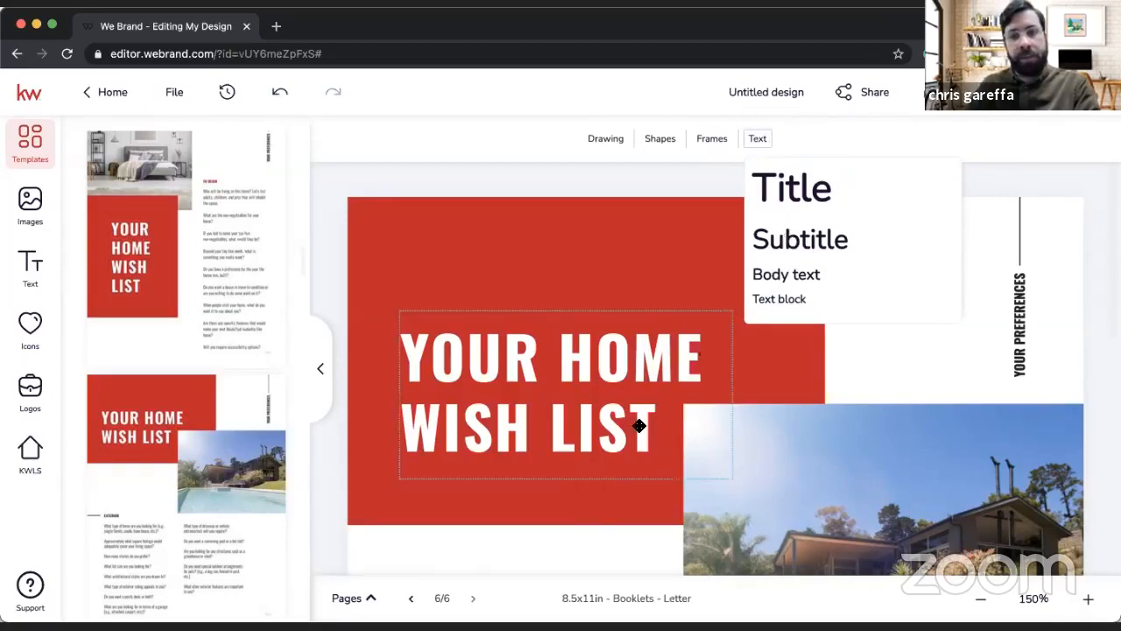
{"action": "scroll", "coordinate": [611, 465], "scroll_direction": "down", "scroll_amount": 2}
{"action": "left_click", "coordinate": [611, 477]}
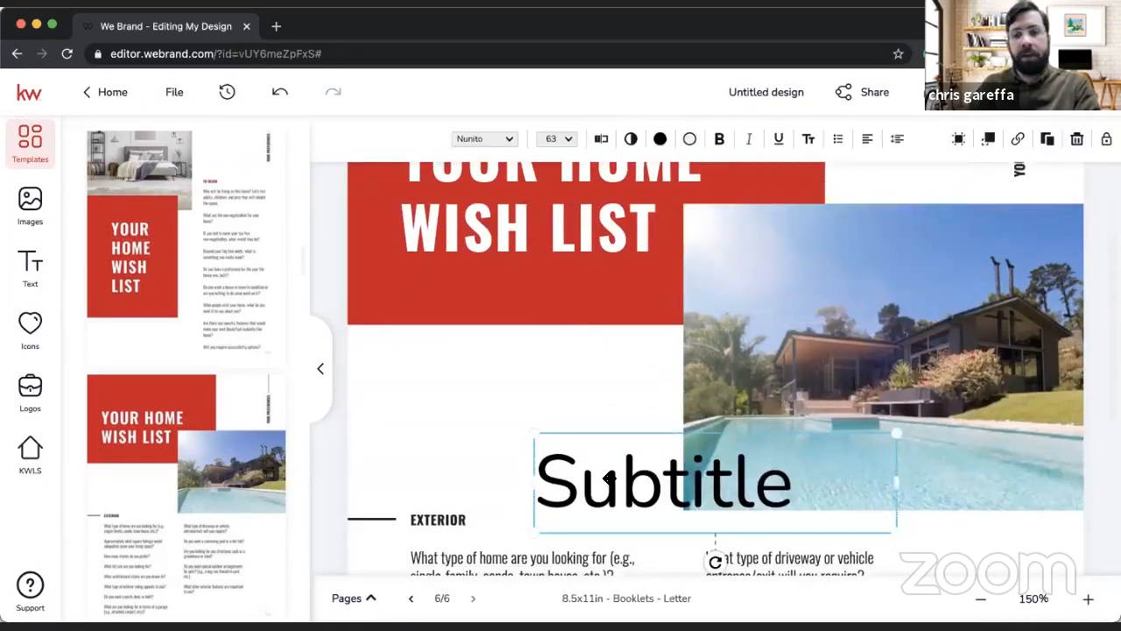
{"action": "key", "text": "BackSpace"}
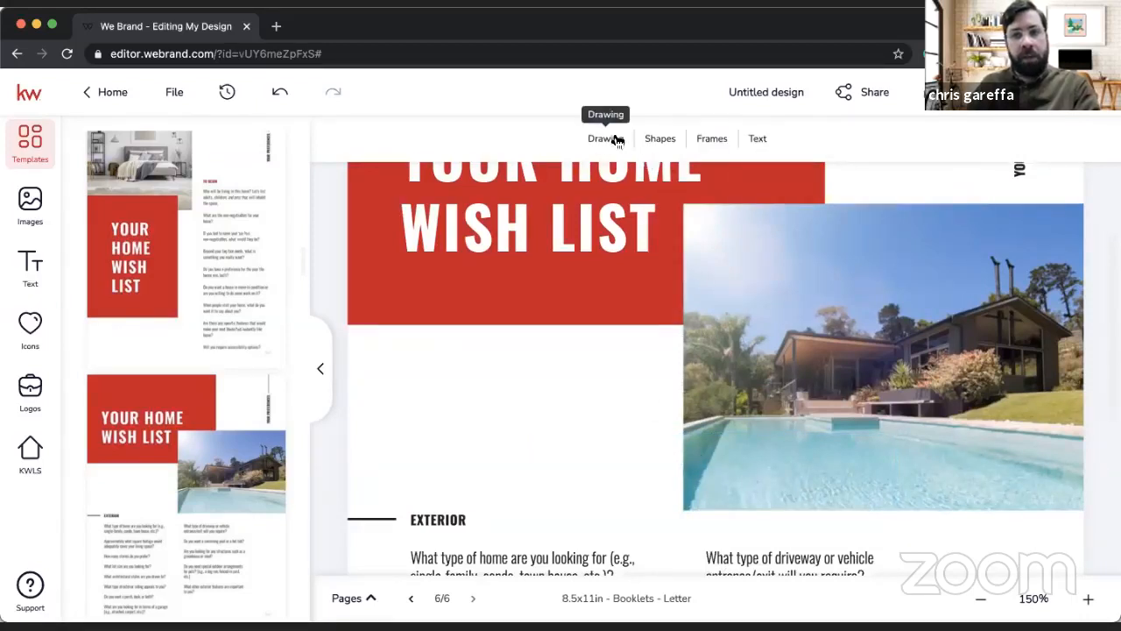
Step: Select the "YOUR HOME WISH LIST" heading and examine the formatting options available for it
{"action": "scroll", "coordinate": [646, 335], "scroll_direction": "up", "scroll_amount": 3}
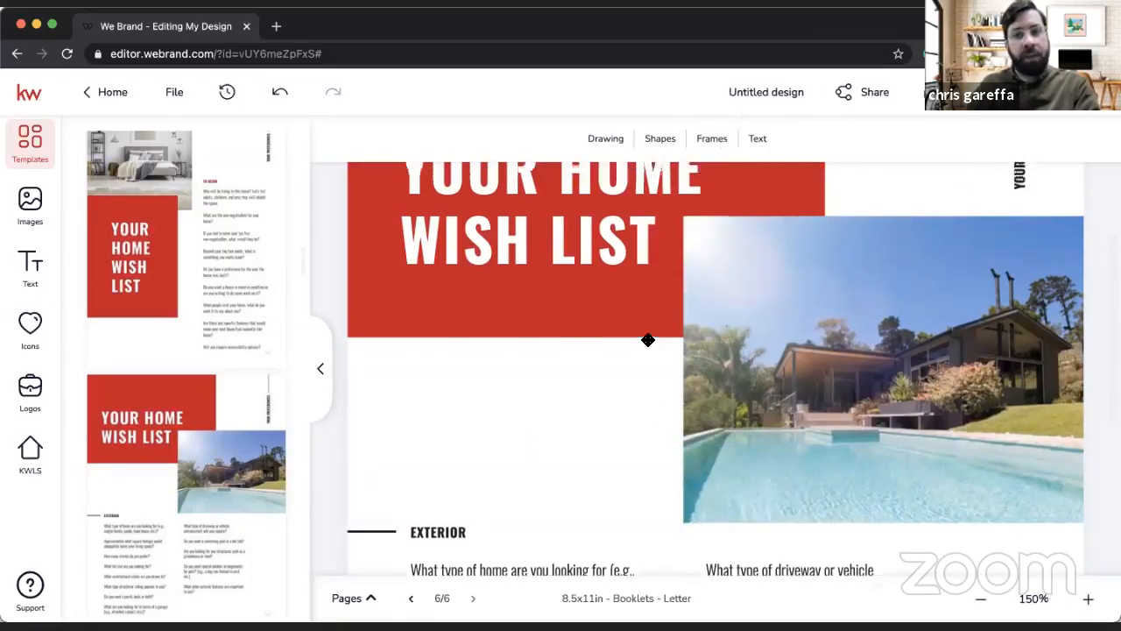
{"action": "left_click", "coordinate": [544, 288]}
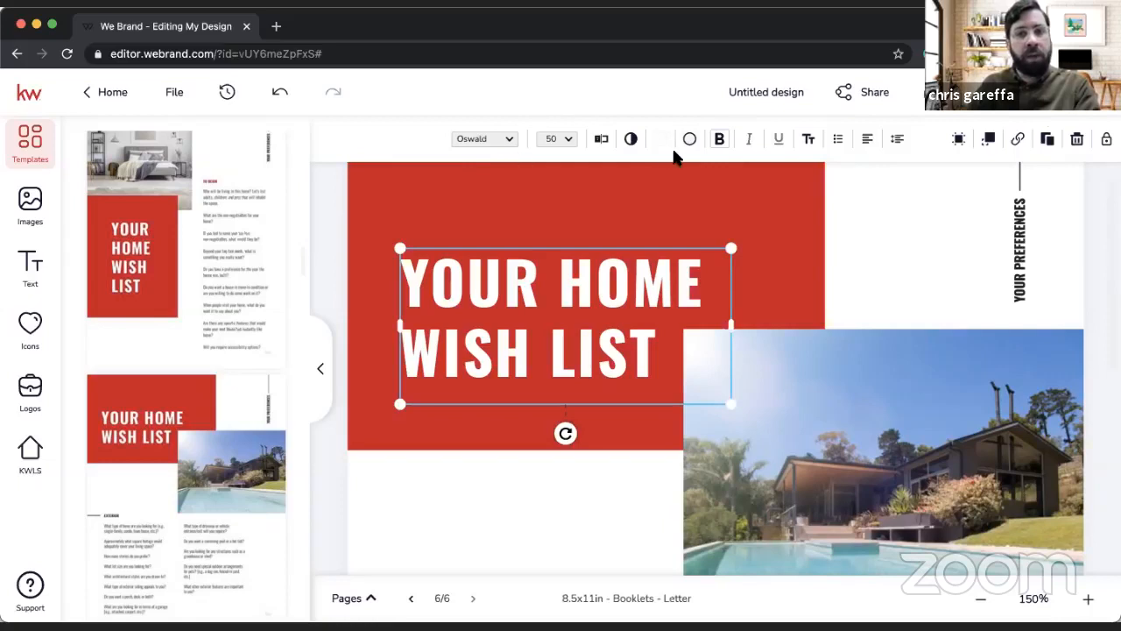
{"action": "left_click", "coordinate": [543, 484]}
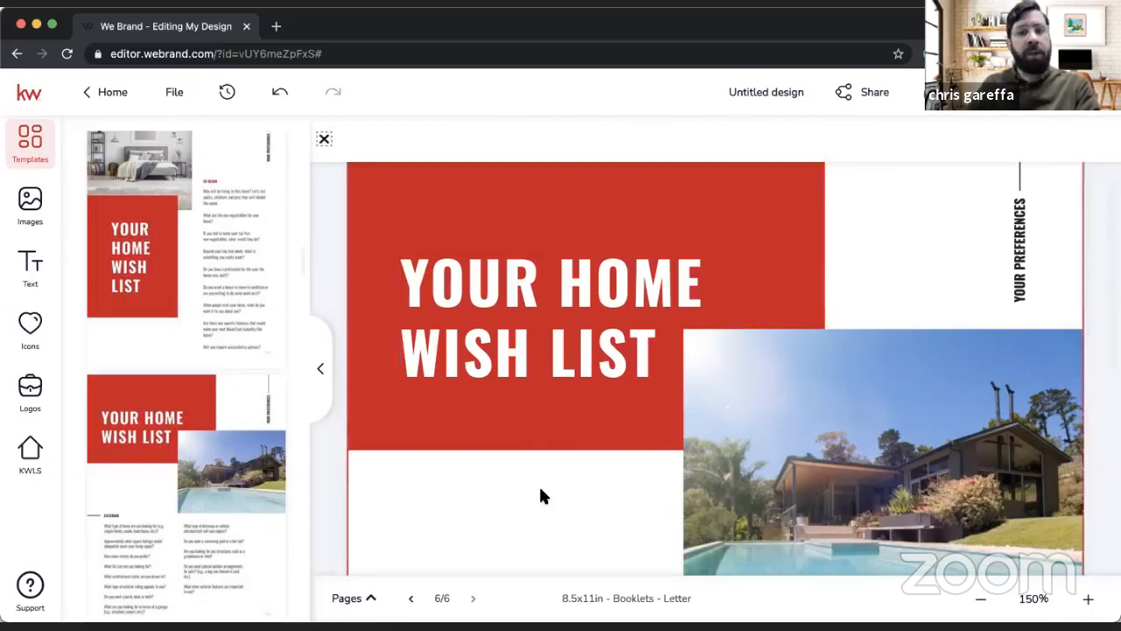
{"action": "left_click", "coordinate": [324, 138]}
{"action": "left_click", "coordinate": [515, 279]}
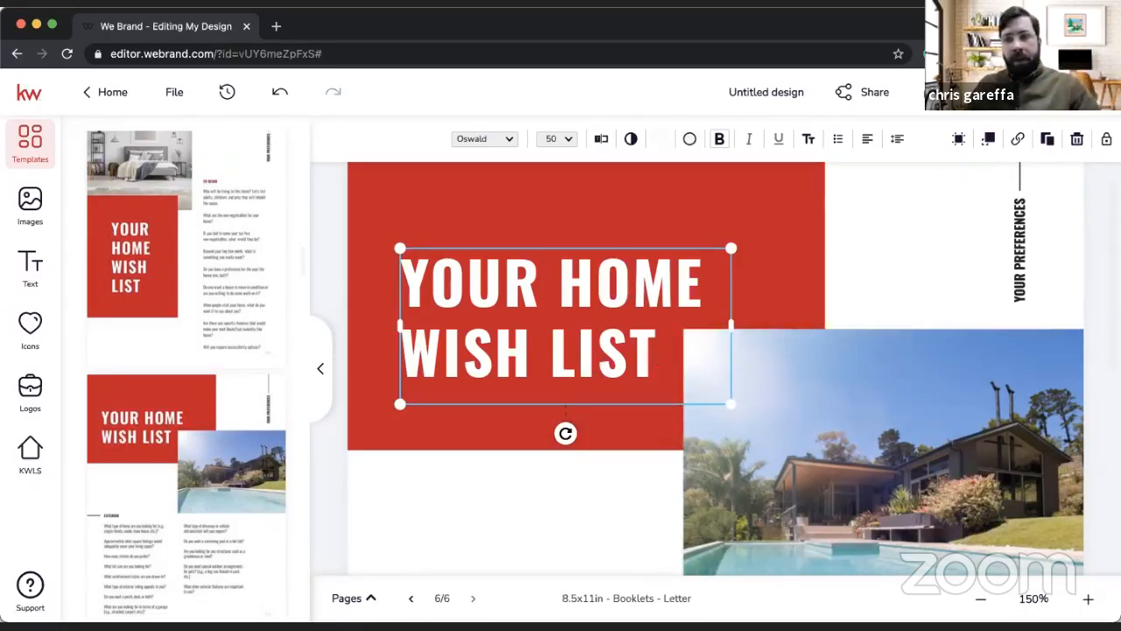
Step: Close the buyer presentation design and return to the My Design Templates overview
{"action": "left_click", "coordinate": [1091, 92]}
{"action": "left_click", "coordinate": [495, 386]}
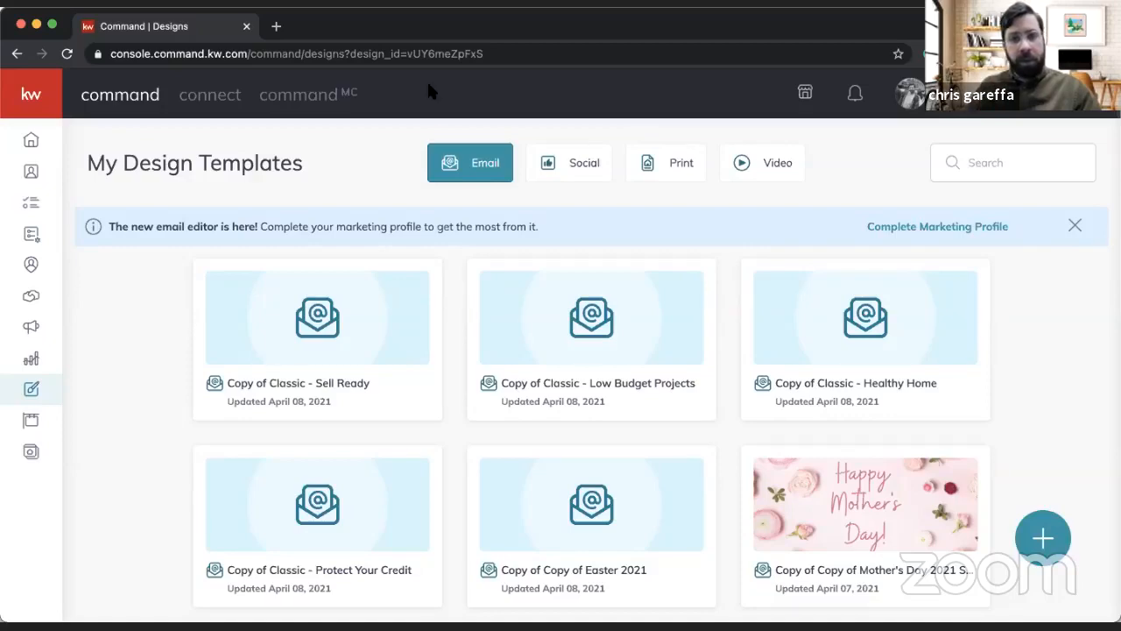
Step: Open YouTube in a new browser tab and go to the signed-in account's own channel, Bergen County Partners
{"action": "left_click", "coordinate": [277, 27]}
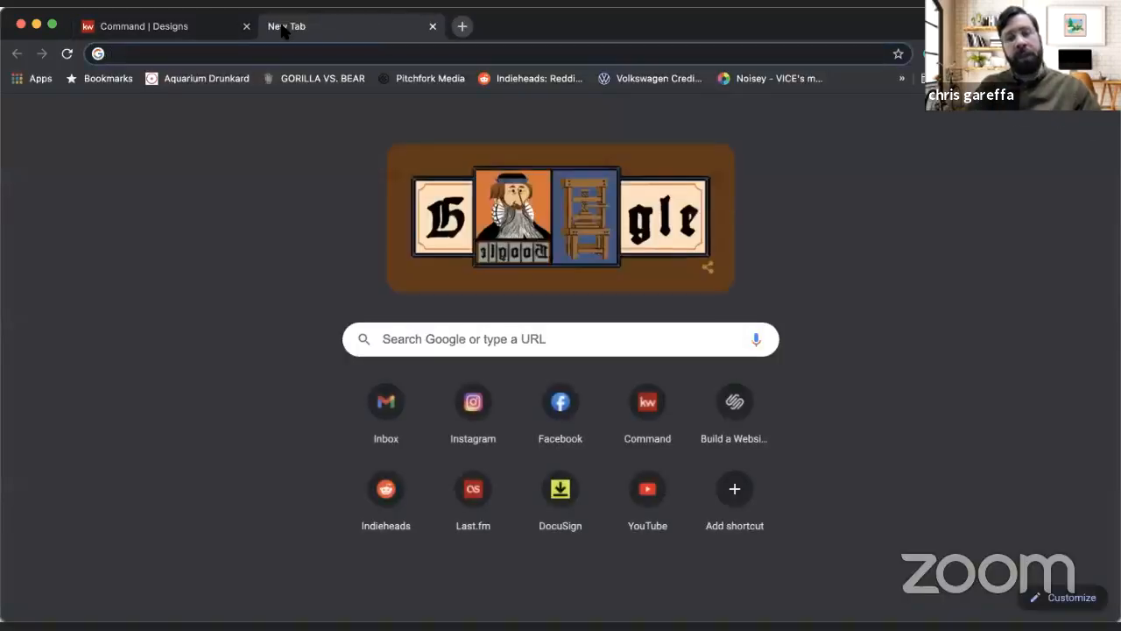
{"action": "type", "text": "YOU"}
{"action": "key", "text": "Return"}
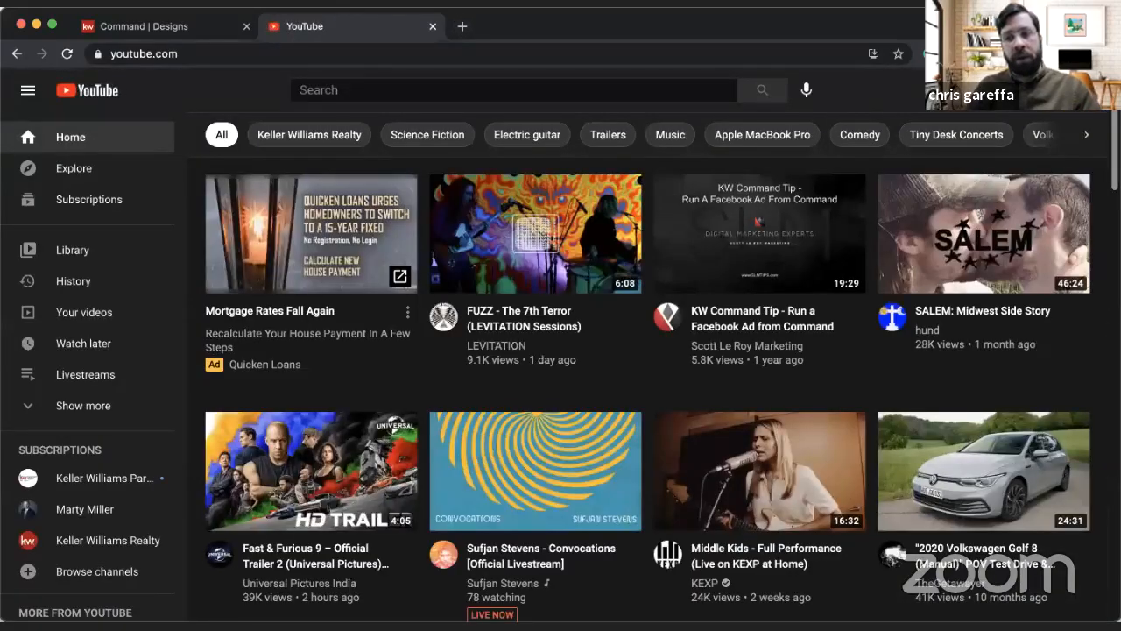
{"action": "left_click", "coordinate": [1076, 90]}
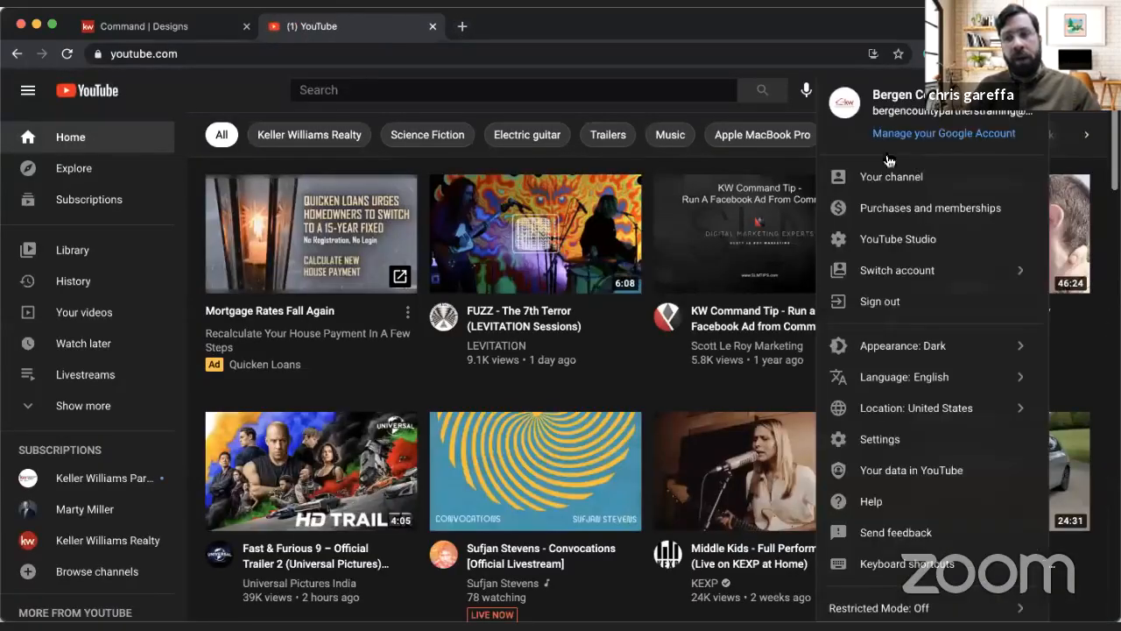
{"action": "left_click", "coordinate": [863, 179]}
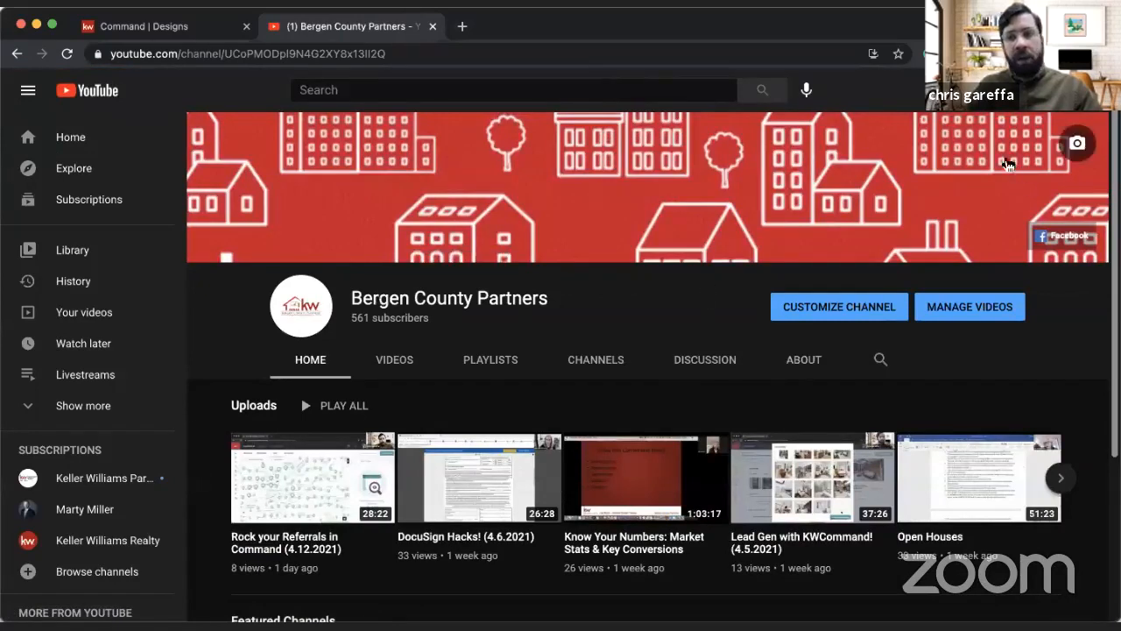
Step: Check the channel's notifications, close them and look through its uploaded training videos
{"action": "left_click", "coordinate": [1047, 91]}
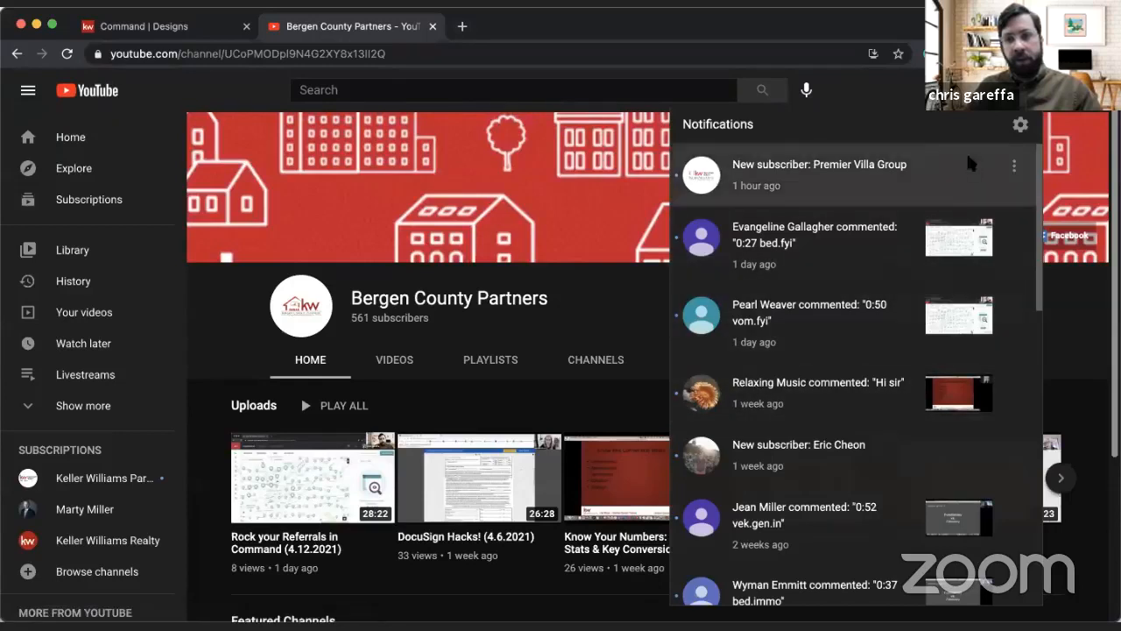
{"action": "left_click", "coordinate": [1047, 90]}
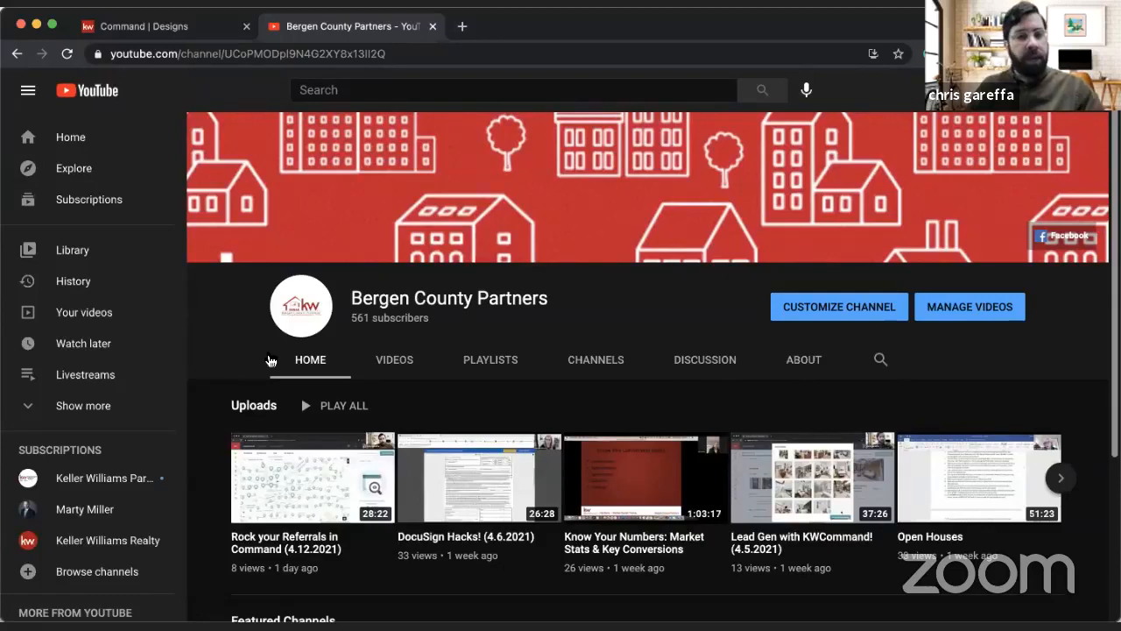
{"action": "left_click", "coordinate": [406, 373]}
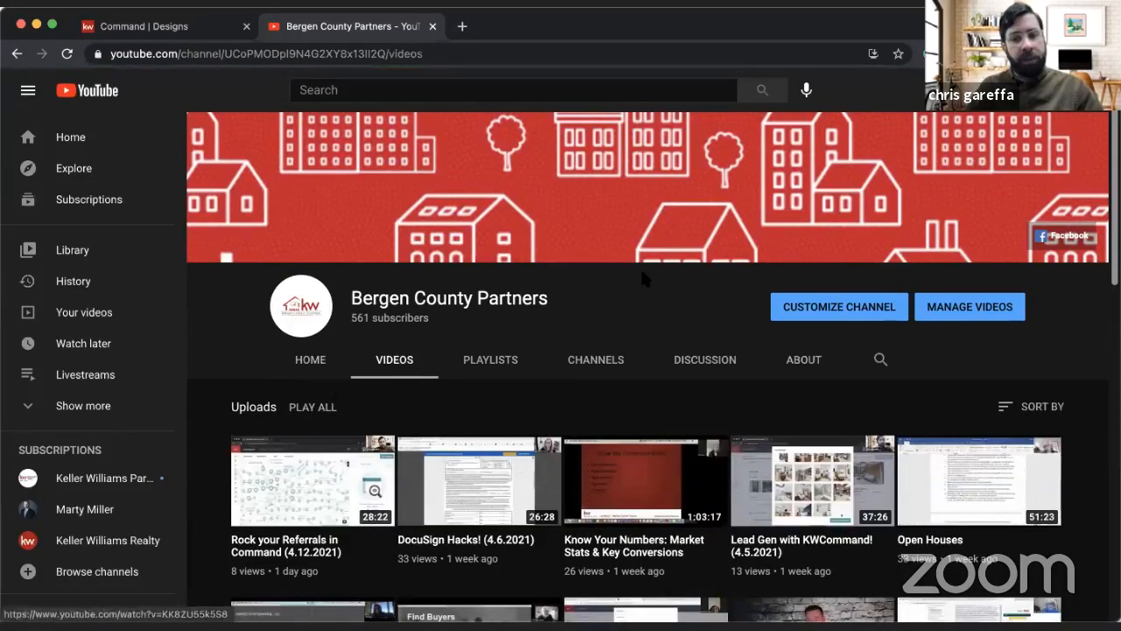
{"action": "scroll", "coordinate": [642, 279], "scroll_direction": "down", "scroll_amount": 3}
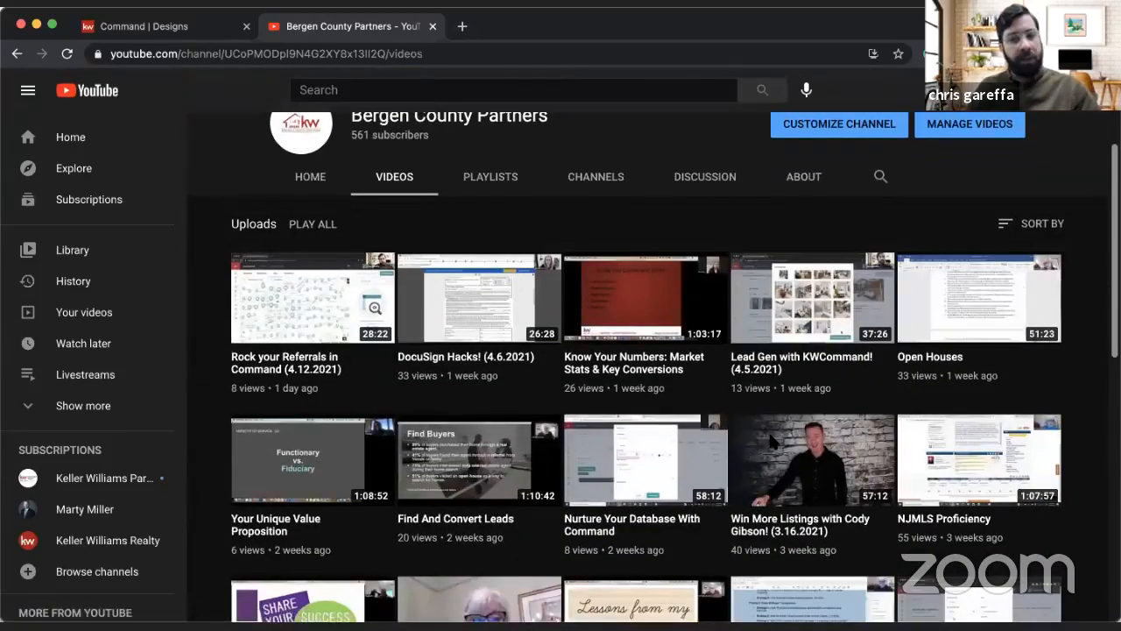